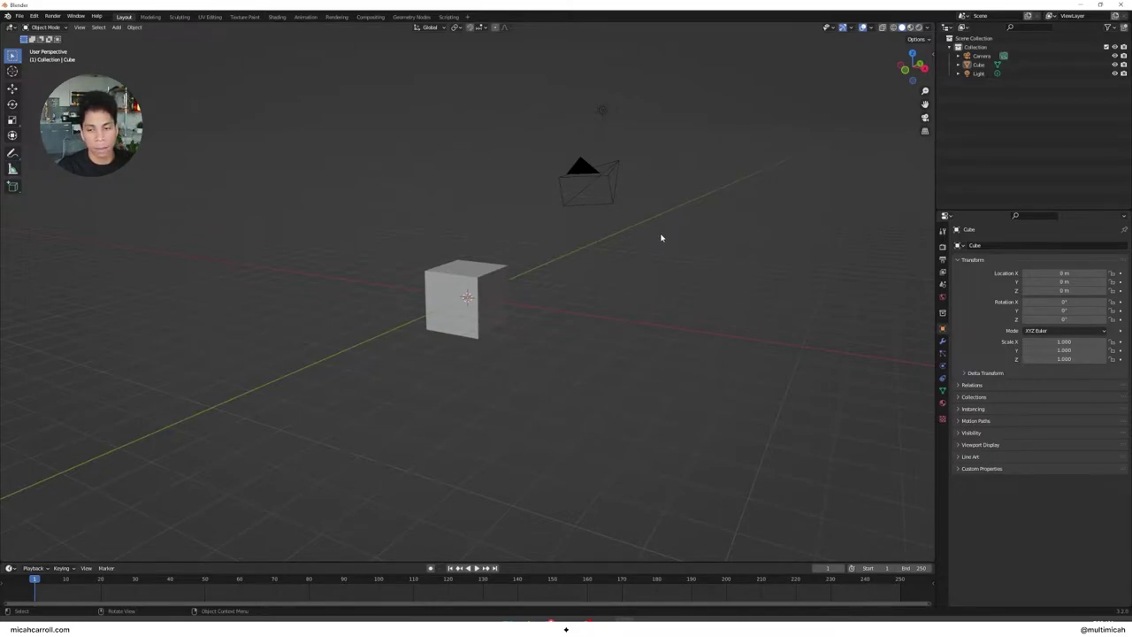
# Step: Delete all the default scene objects: the camera, the cube and the light
pyautogui.moveTo(660, 237)
pyautogui.mouseDown(button='middle')
pyautogui.moveTo(629, 235)
pyautogui.moveTo(643, 239)
pyautogui.mouseUp(button='middle')
pyautogui.press('a')
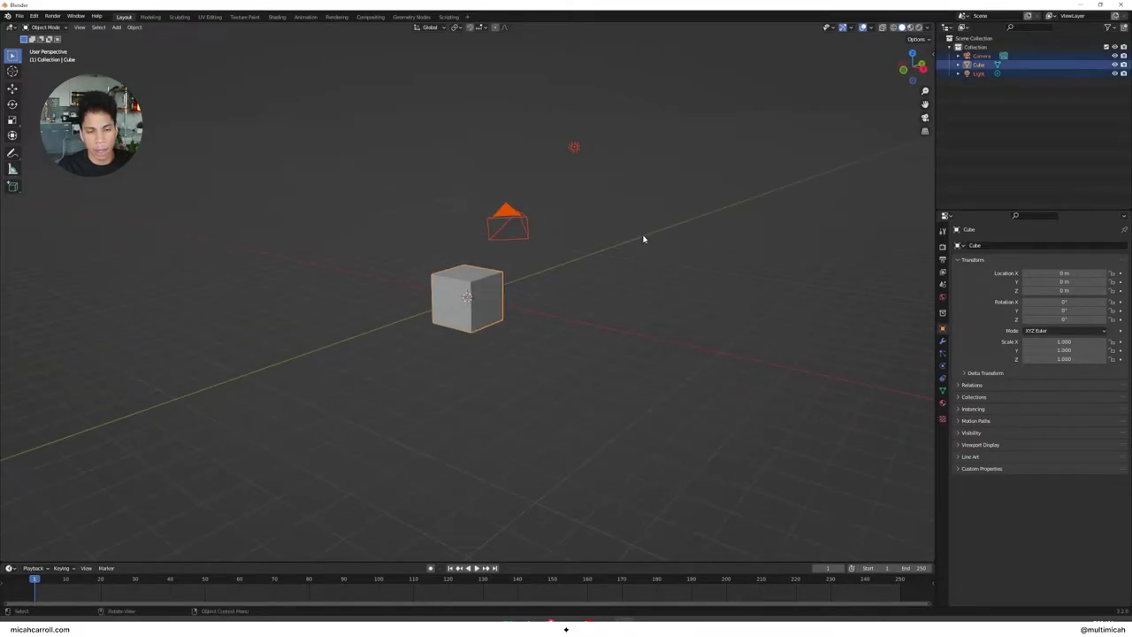
pyautogui.press('x')
pyautogui.click(644, 237)
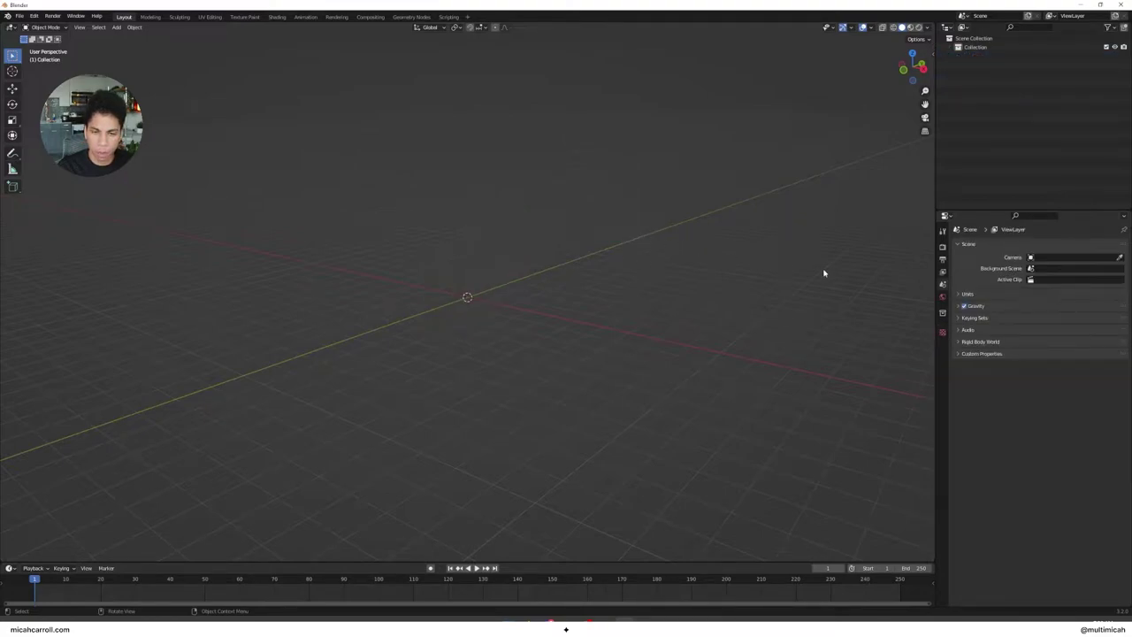
# Step: Enable Ambient Occlusion, Bloom and Screen Space Reflections in the Eevee render settings
pyautogui.click(941, 247)
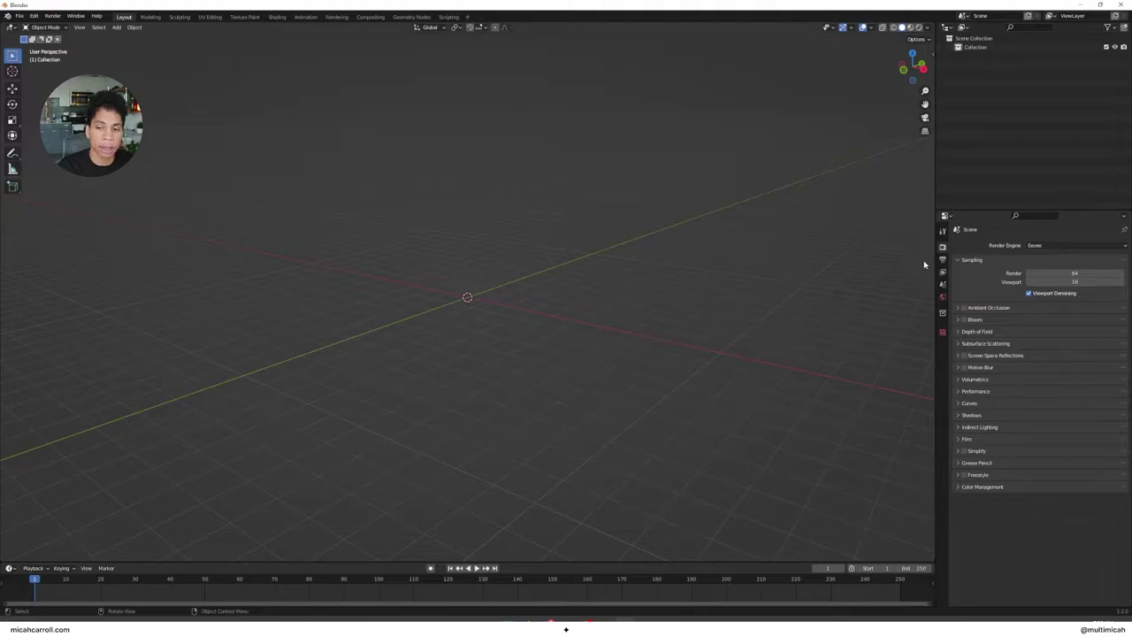
pyautogui.click(963, 308)
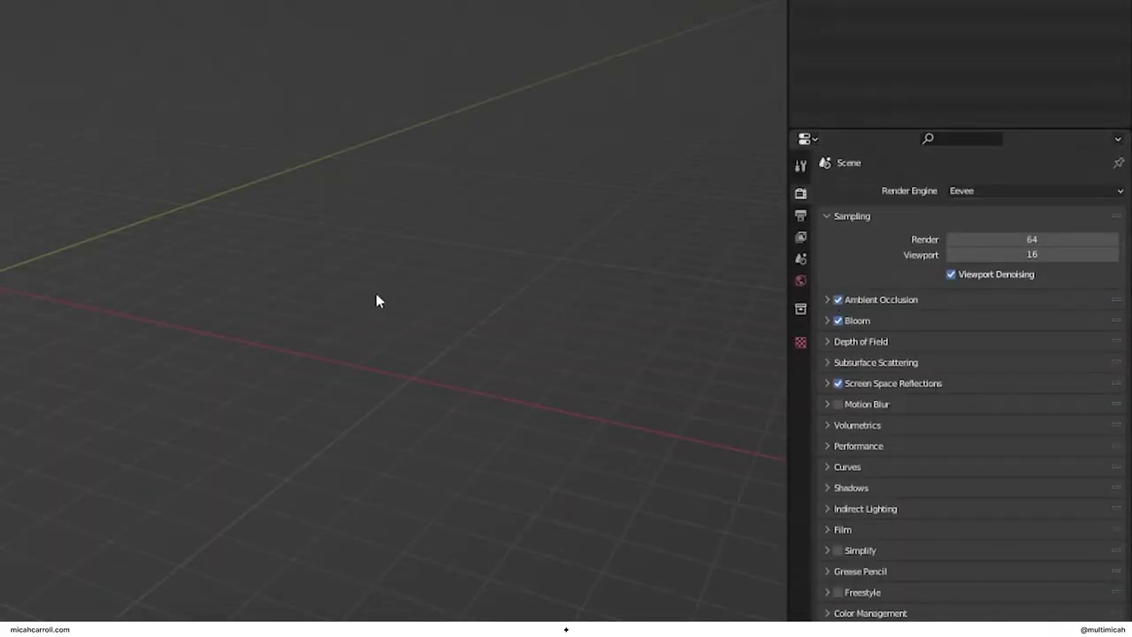
# Step: Set the default F-curve interpolation to Linear in the animation preferences and close the preferences
pyautogui.click(33, 17)
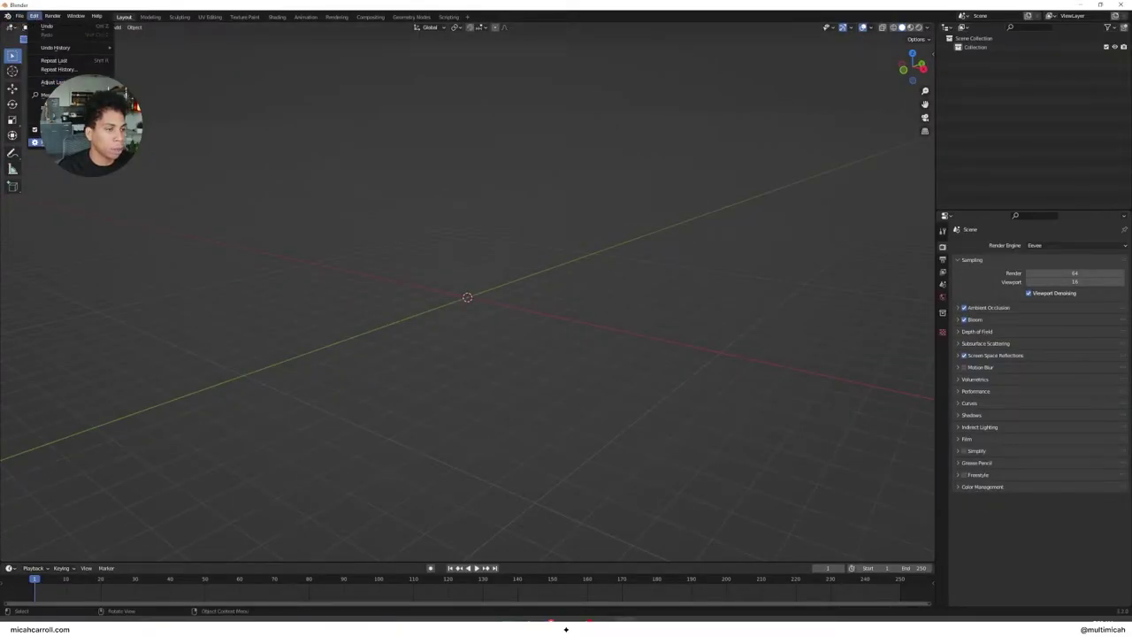
pyautogui.click(40, 142)
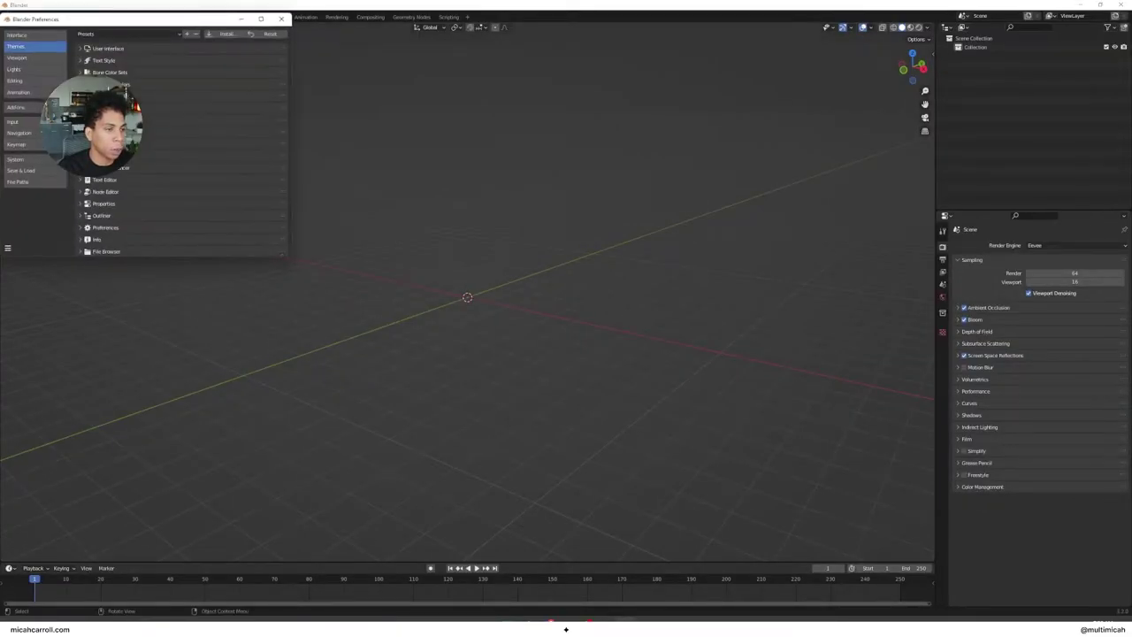
pyautogui.moveTo(172, 19); pyautogui.dragTo(569, 114)
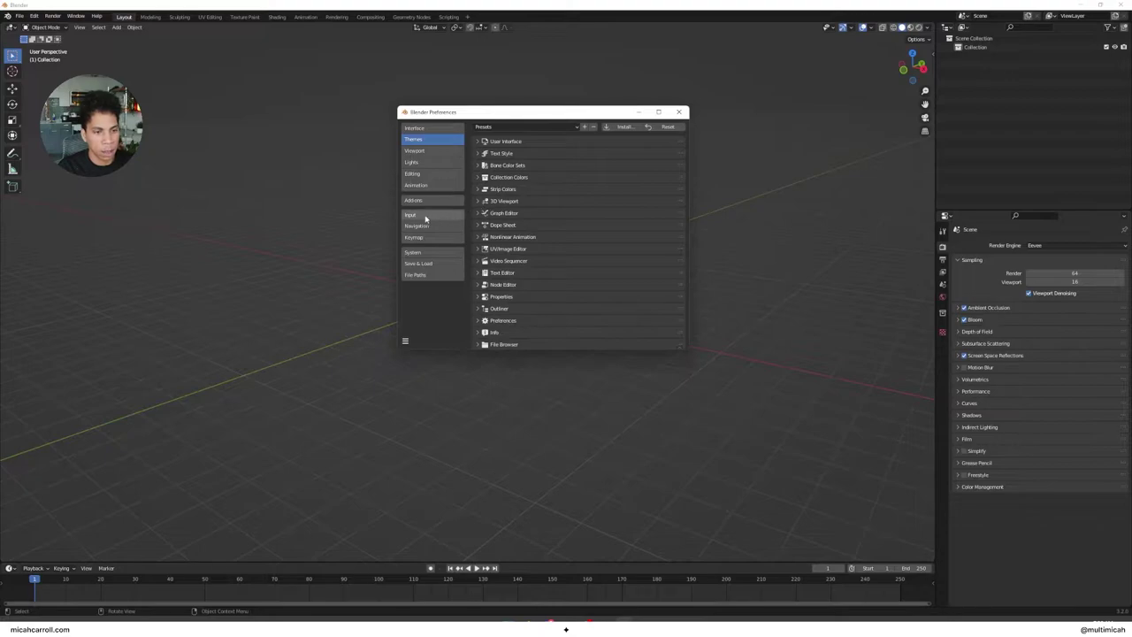
pyautogui.click(438, 187)
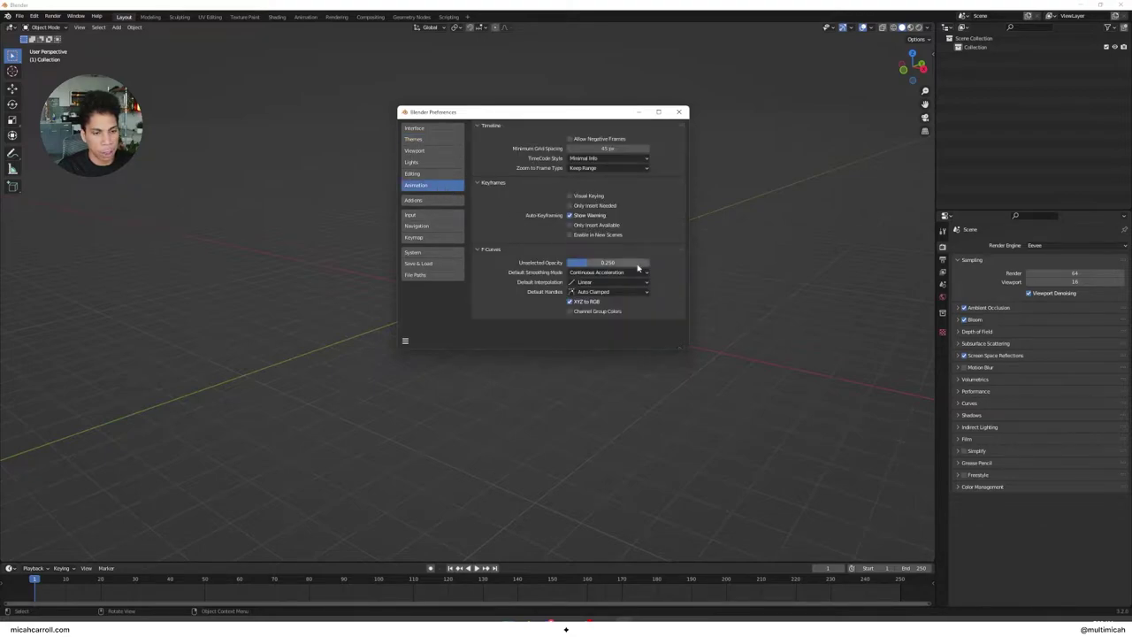
pyautogui.click(584, 283)
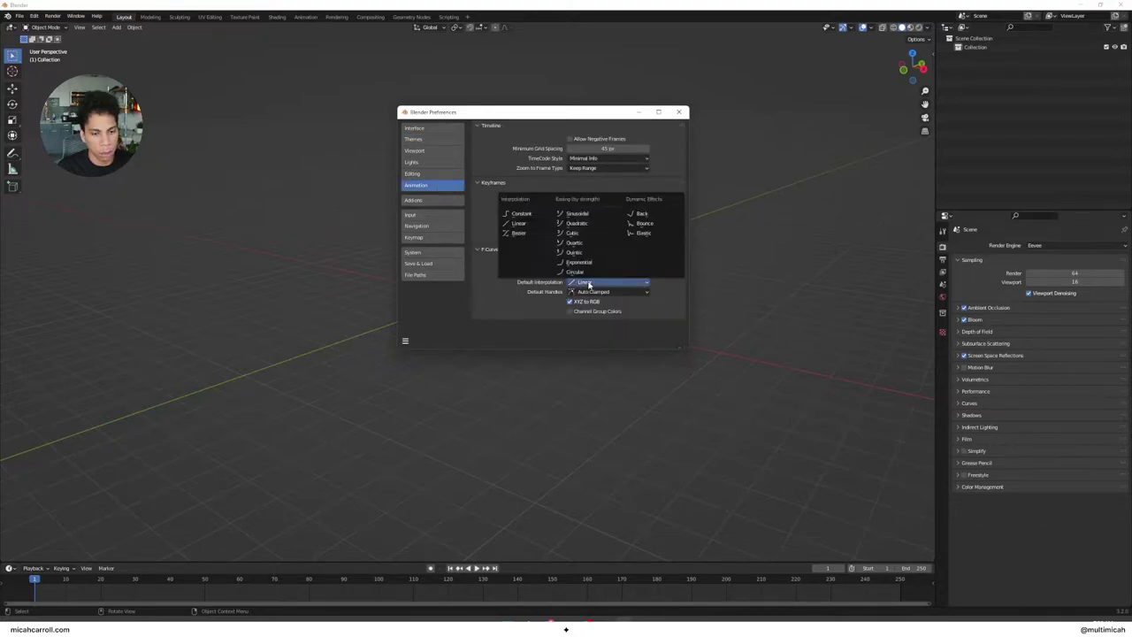
pyautogui.click(528, 223)
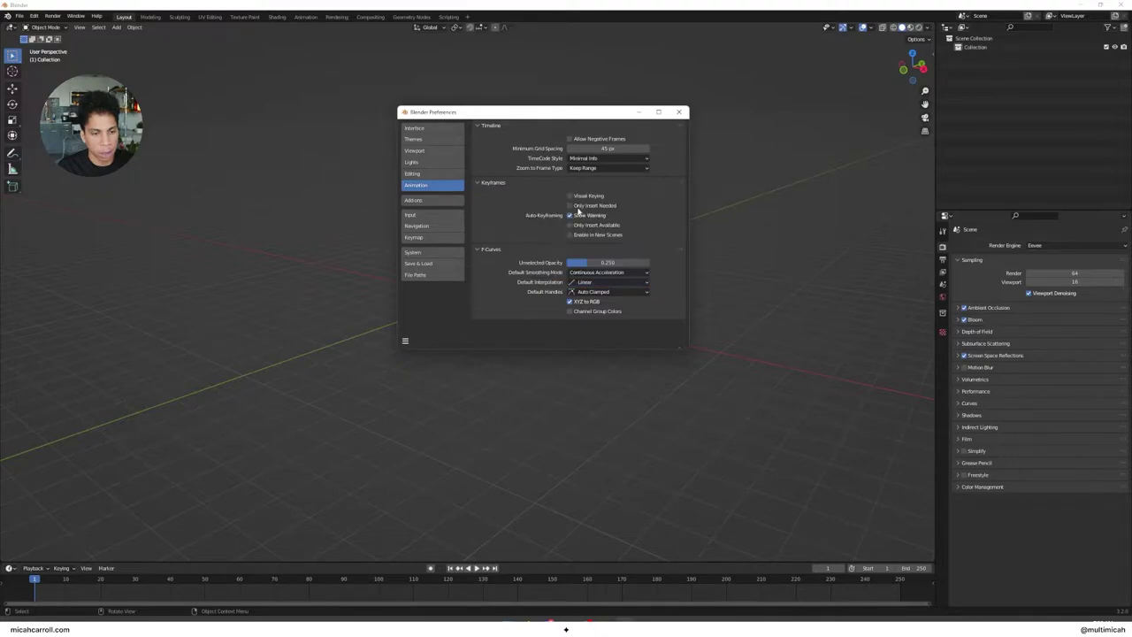
pyautogui.click(679, 111)
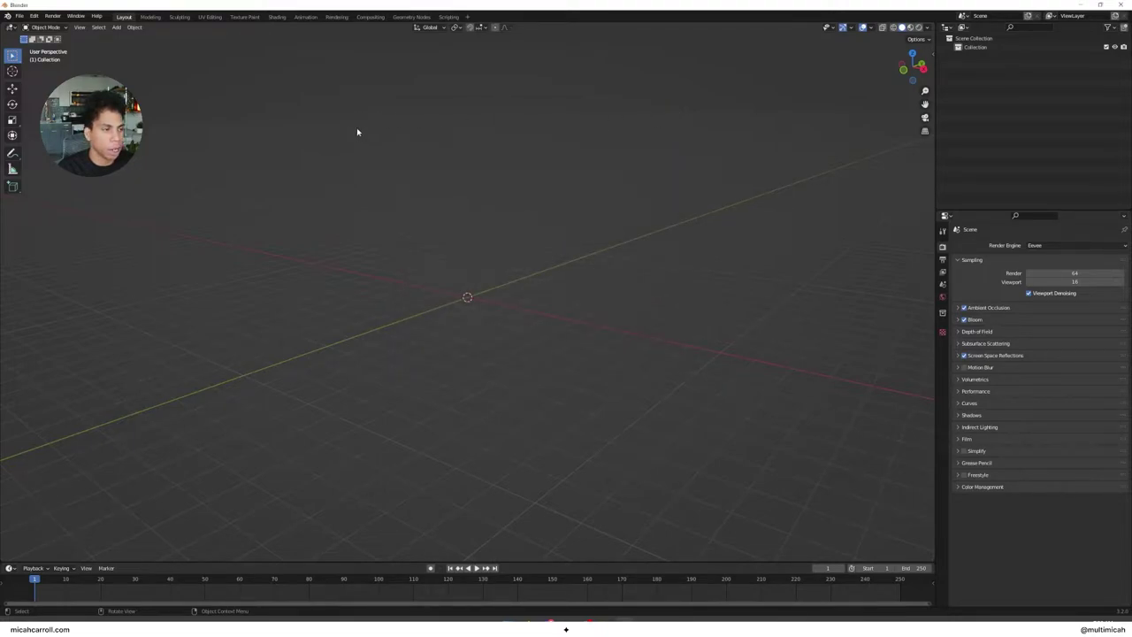
# Step: Save the project as "video game case.blend" in the assets folder of the "197. video game case tutorial" directory
pyautogui.hotkey('ctrl', 's')
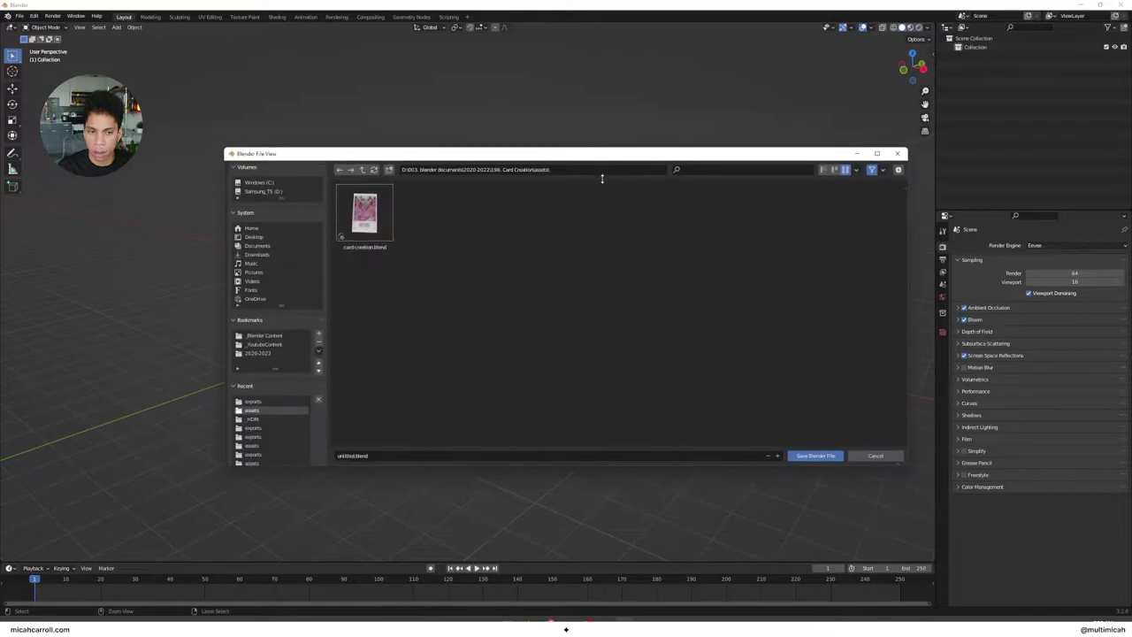
pyautogui.click(363, 169)
pyautogui.click(362, 170)
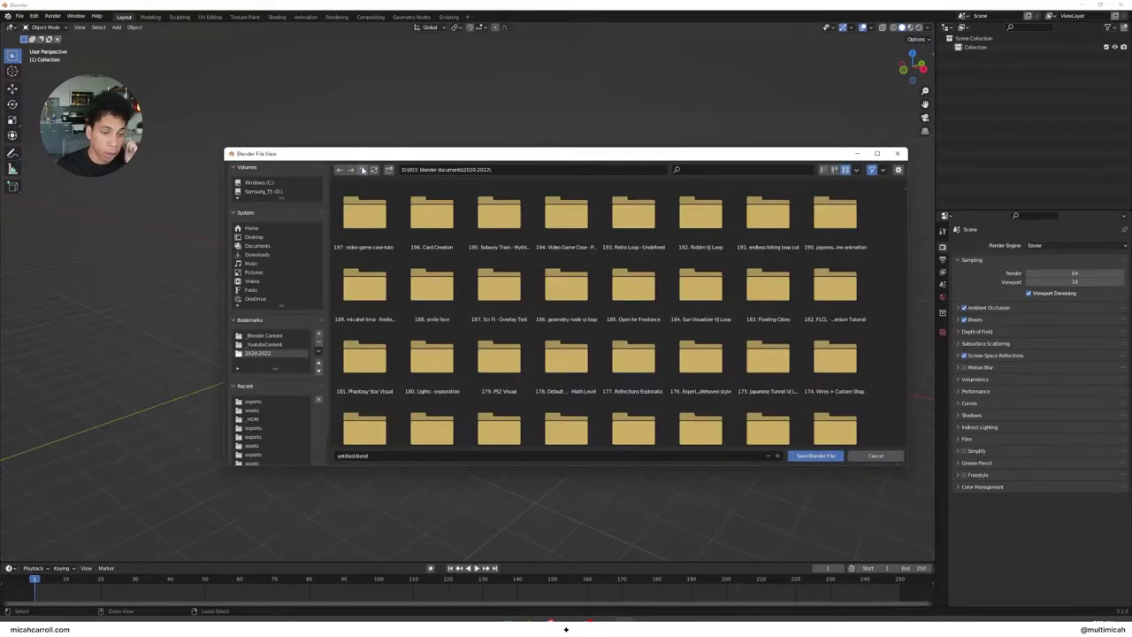
pyautogui.doubleClick(366, 228)
pyautogui.click(419, 233)
pyautogui.doubleClick(419, 236)
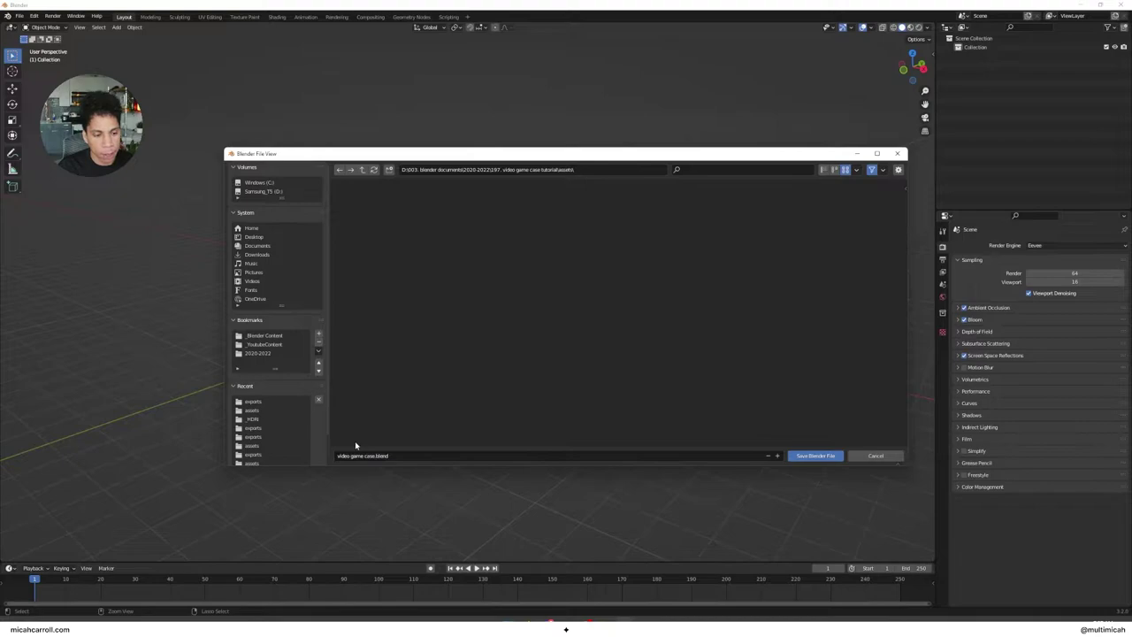
pyautogui.click(820, 458)
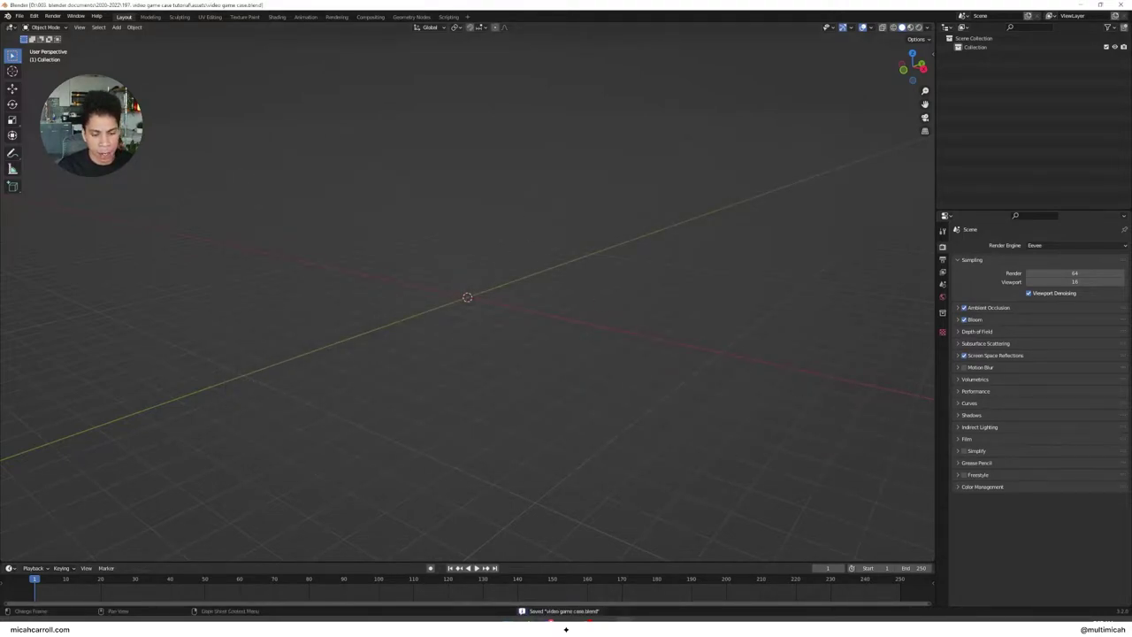
# Step: Switch to a new Firefox window and open the Amazon Japan product page for the Super Smash Bros. Special Switch game to view its cover
pyautogui.rightClick(528, 617)
pyautogui.click(515, 574)
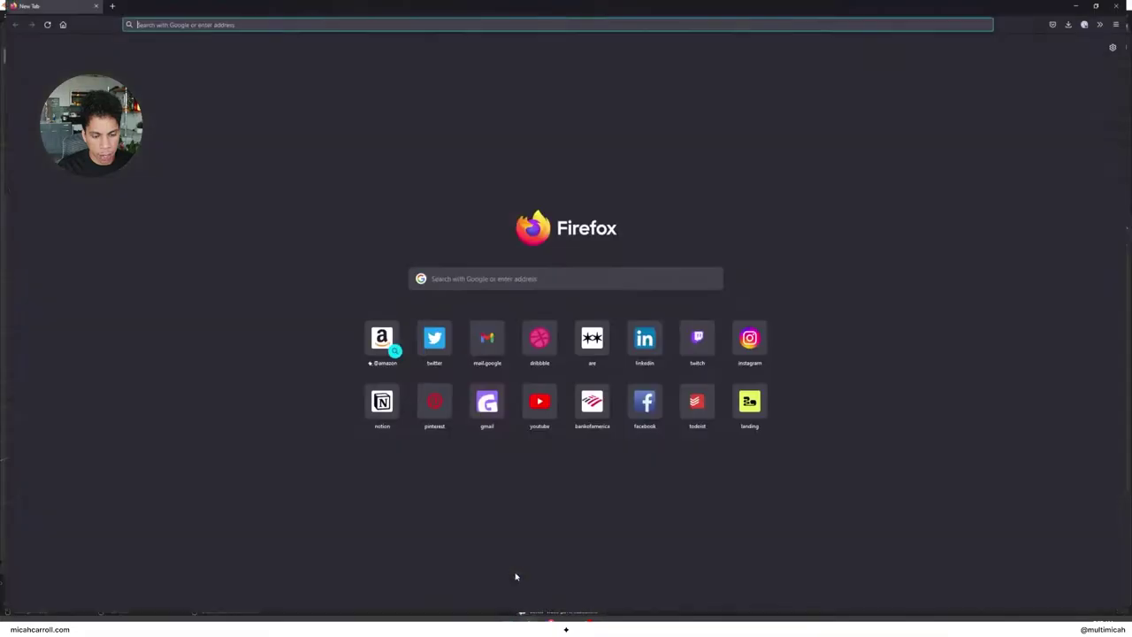
pyautogui.hotkey('ctrl', 'l')
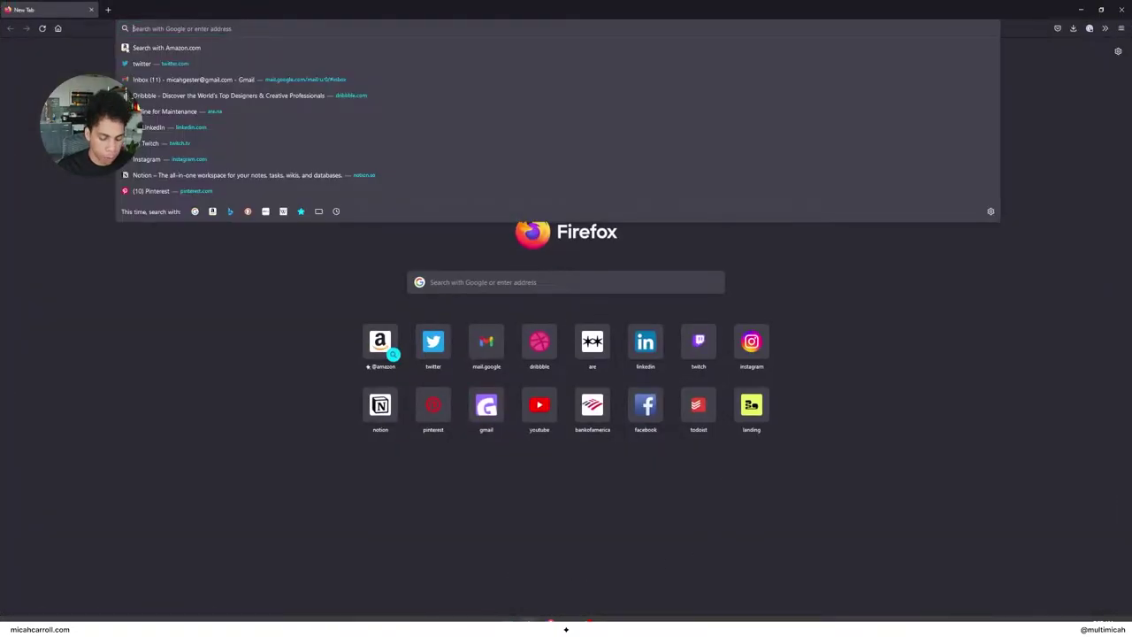
pyautogui.write('amazon')
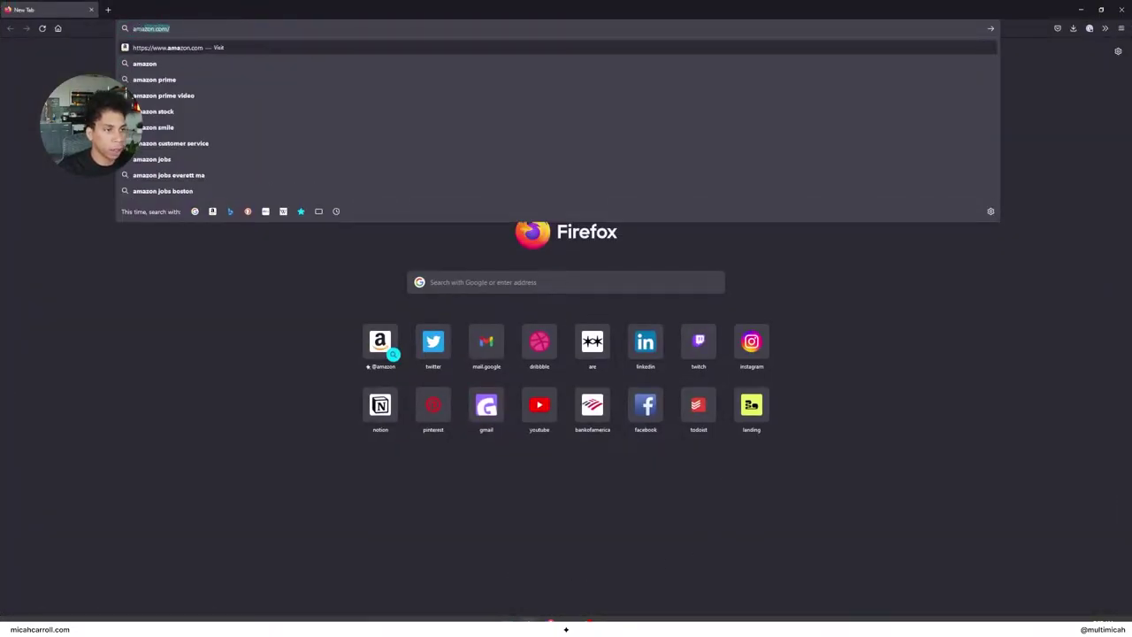
pyautogui.write('.jp')
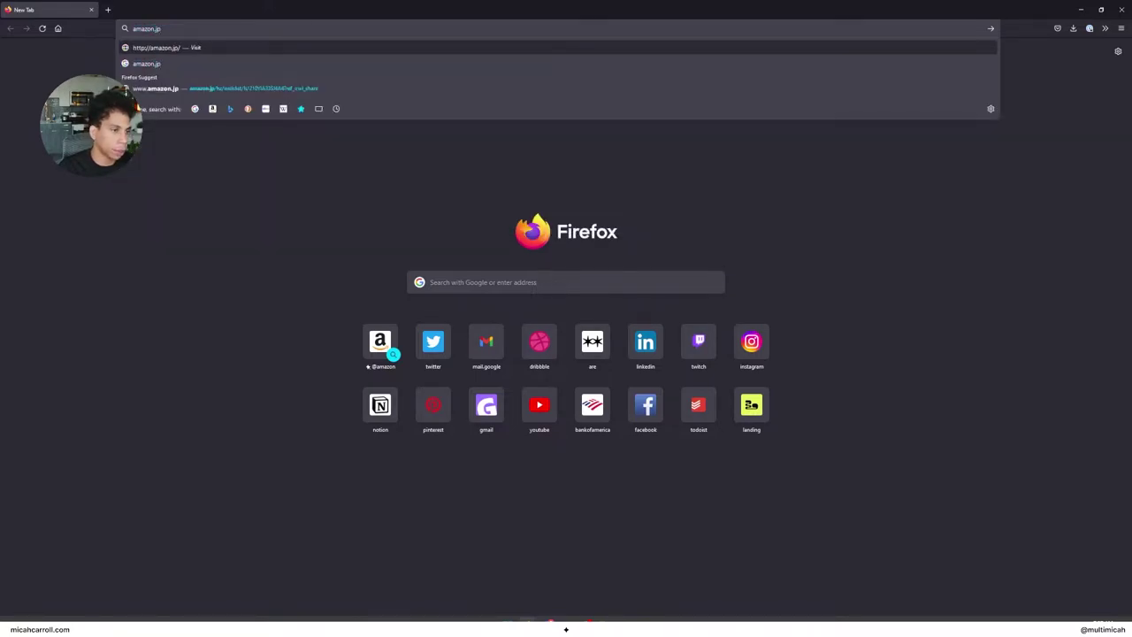
pyautogui.press('Down')
pyautogui.press('Down')
pyautogui.press('Return')
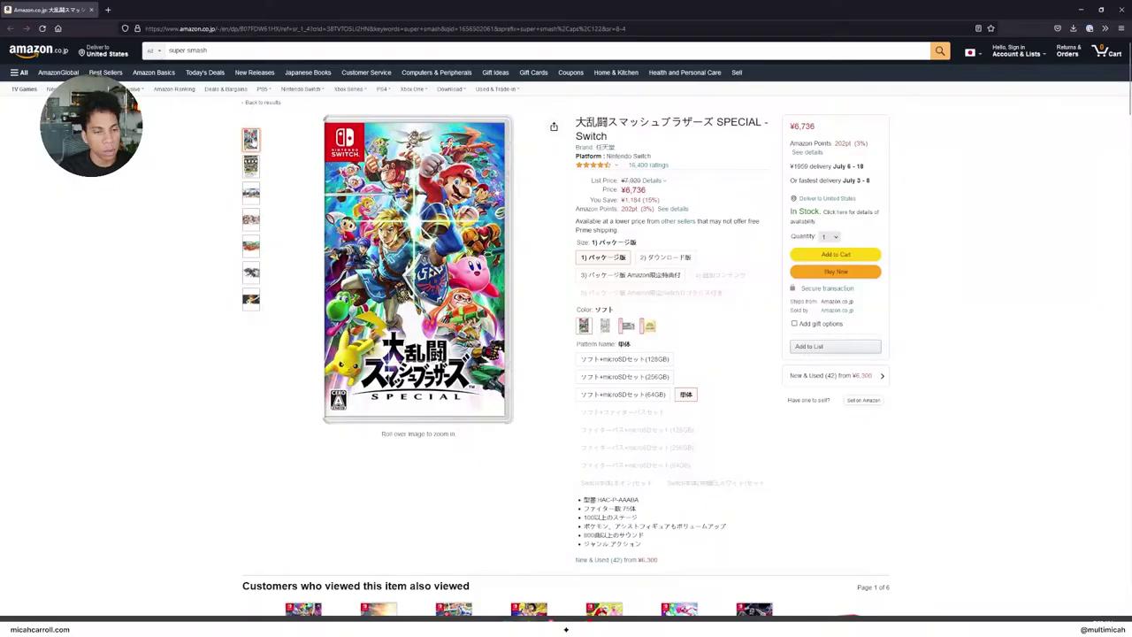
pyautogui.moveTo(251, 147)
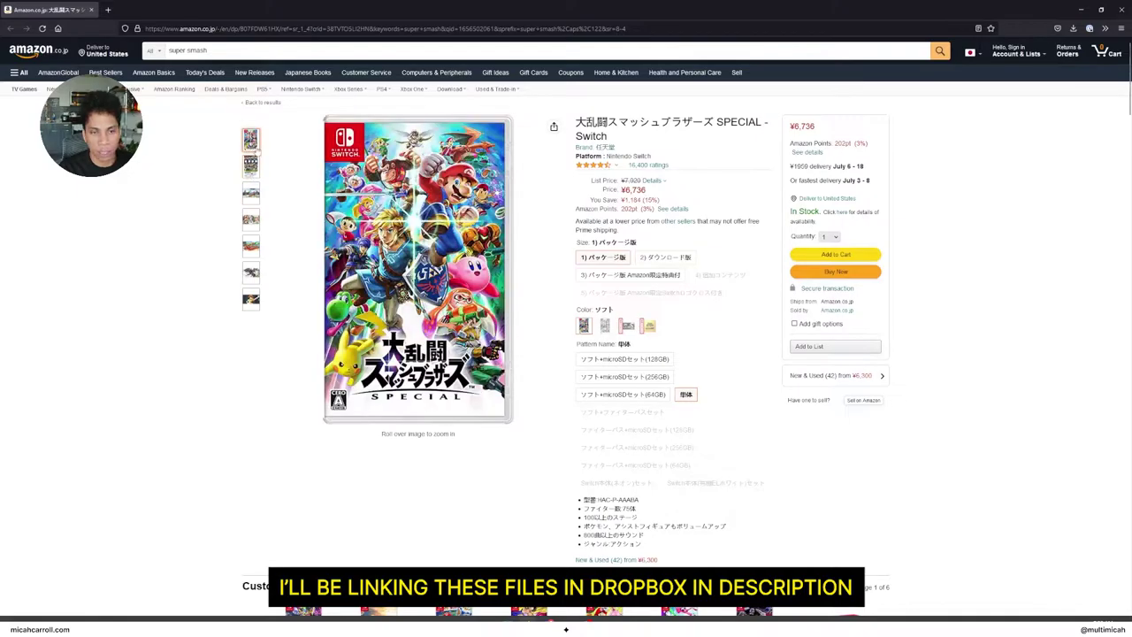
pyautogui.moveTo(395, 165)
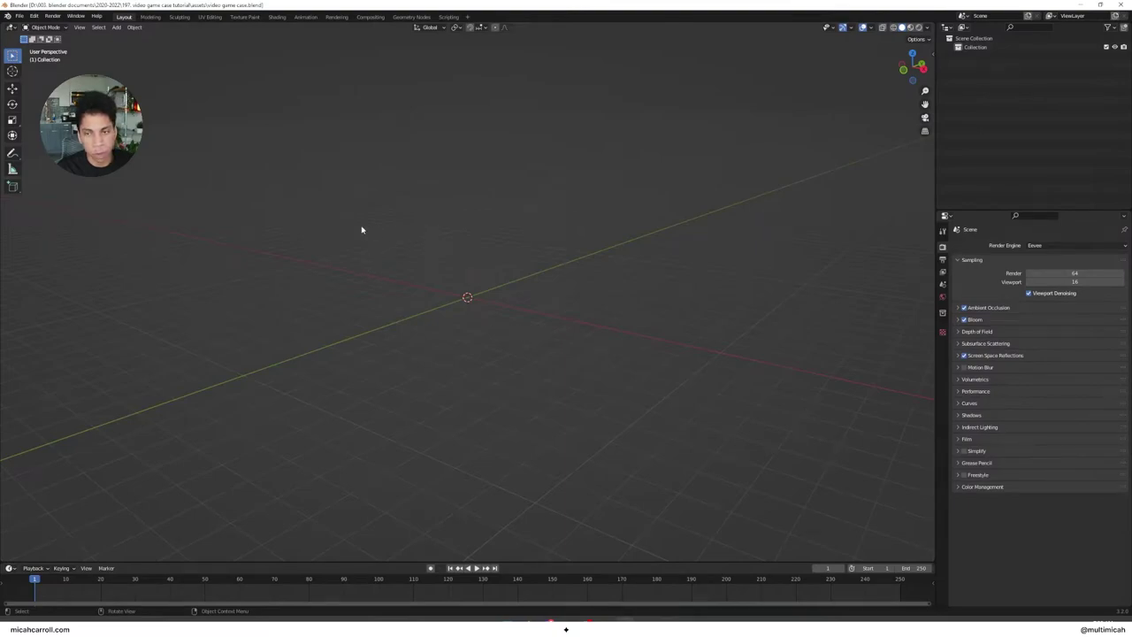
# Step: Return to Blender and add a cube mesh at the scene origin
pyautogui.moveTo(358, 229)
pyautogui.mouseDown(button='middle')
pyautogui.moveTo(412, 240)
pyautogui.moveTo(347, 232)
pyautogui.moveTo(380, 233)
pyautogui.mouseUp(button='middle')
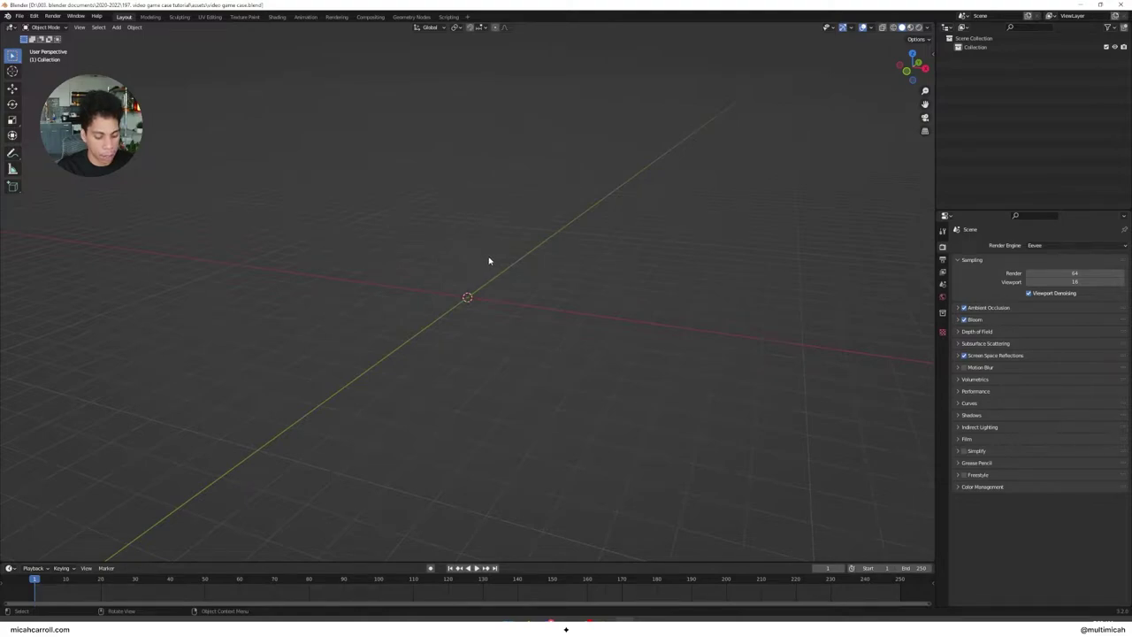
pyautogui.hotkey('shift', 'a')
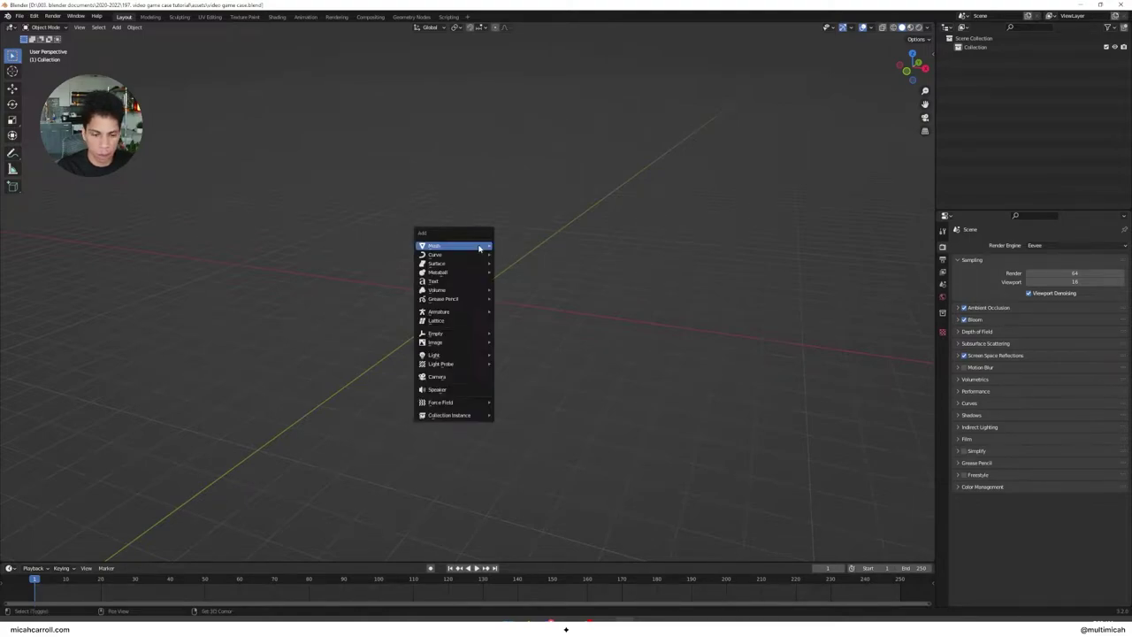
pyautogui.moveTo(479, 248)
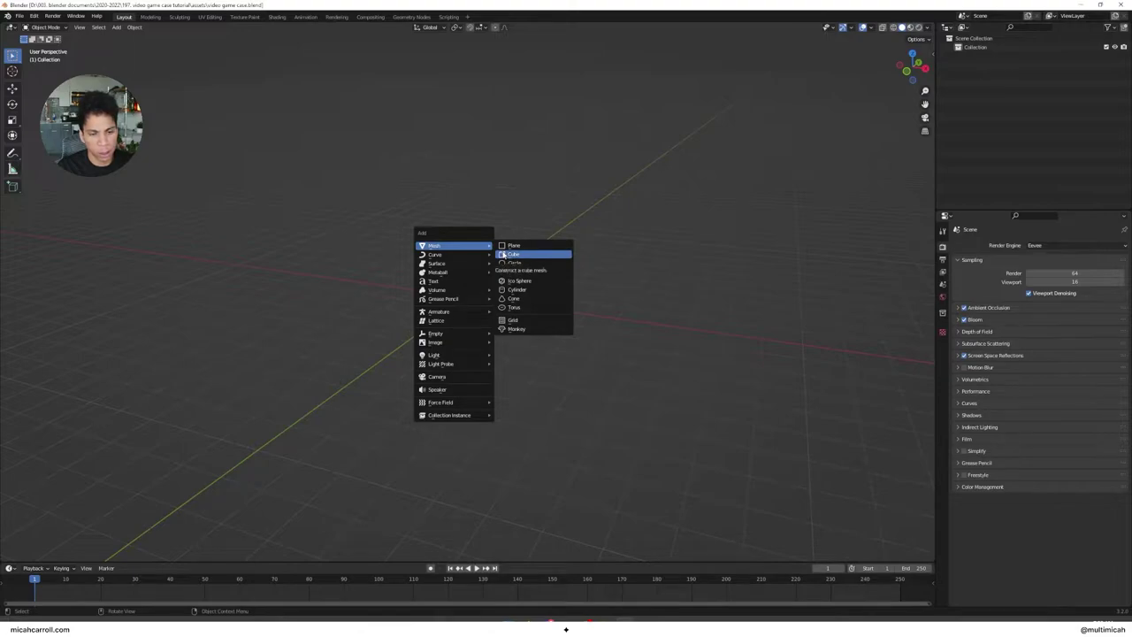
pyautogui.click(513, 253)
# Step: Raise the cube along the Z axis so its base sits roughly on the ground plane
pyautogui.moveTo(524, 271); pyautogui.dragTo(412, 263, button='middle')
pyautogui.scroll(2, 482, 283)
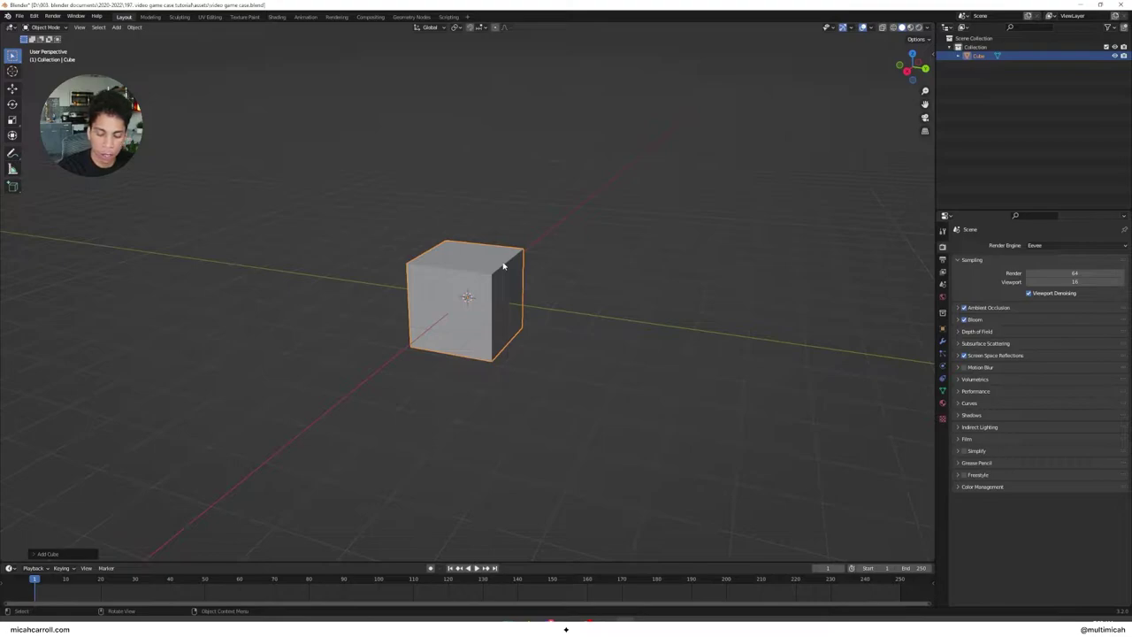
pyautogui.press('g')
pyautogui.press('z')
pyautogui.click(443, 227)
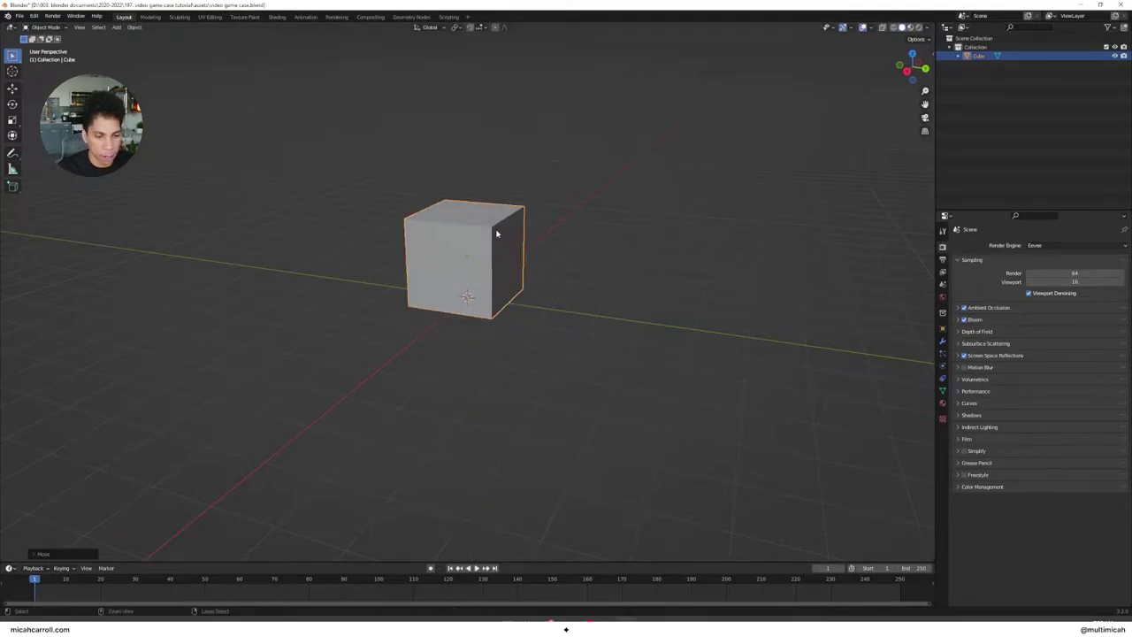
# Step: Scale the cube down strongly along the Y axis to form a thin upright slab, and deselect it
pyautogui.moveTo(443, 227)
pyautogui.mouseDown(button='middle')
pyautogui.moveTo(563, 222)
pyautogui.moveTo(553, 215)
pyautogui.moveTo(520, 249)
pyautogui.moveTo(557, 240)
pyautogui.moveTo(447, 255)
pyautogui.moveTo(457, 239)
pyautogui.mouseUp(button='middle')
pyautogui.press('s')
pyautogui.press('y')
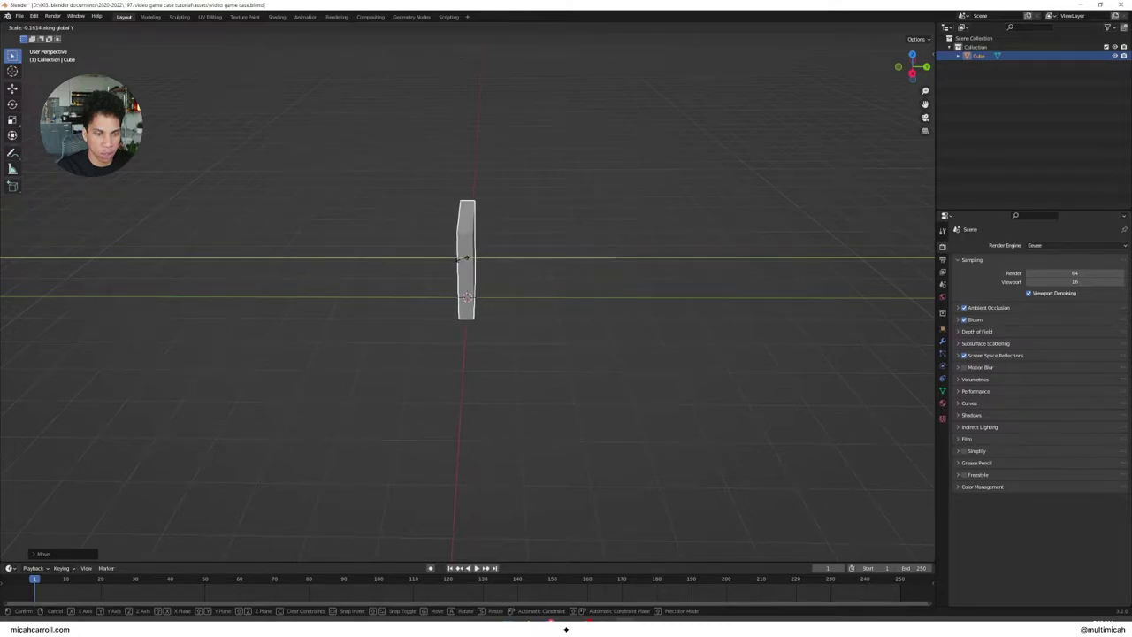
pyautogui.click(454, 258)
pyautogui.click(435, 253)
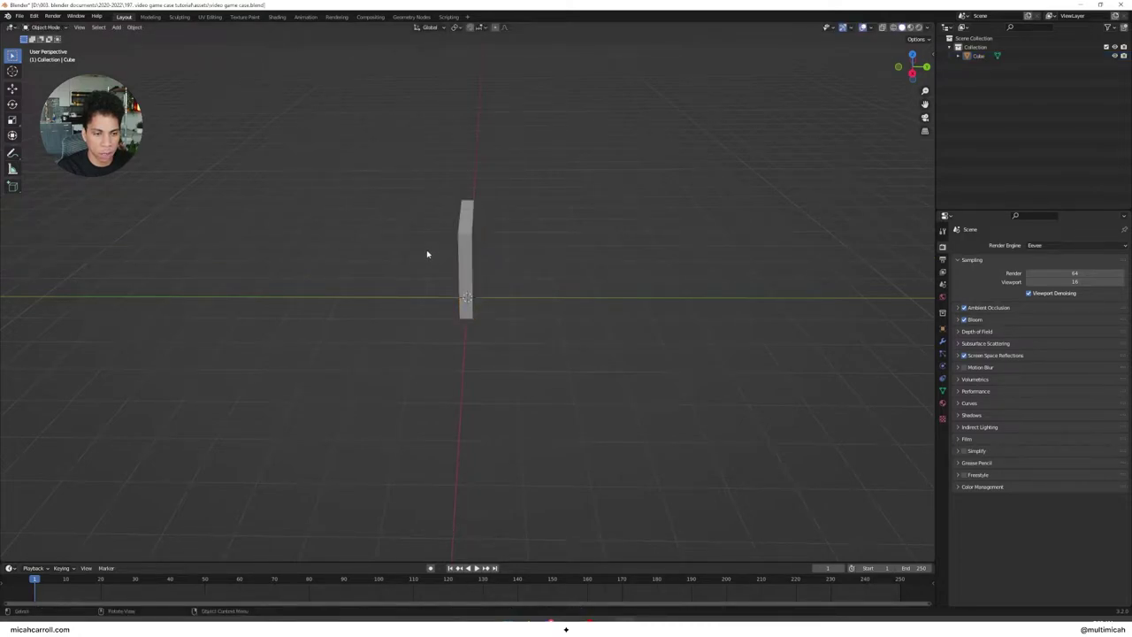
# Step: Select the slab again and fine-tune its thickness by scaling it slightly along the Y axis
pyautogui.moveTo(427, 250); pyautogui.dragTo(629, 248, button='middle')
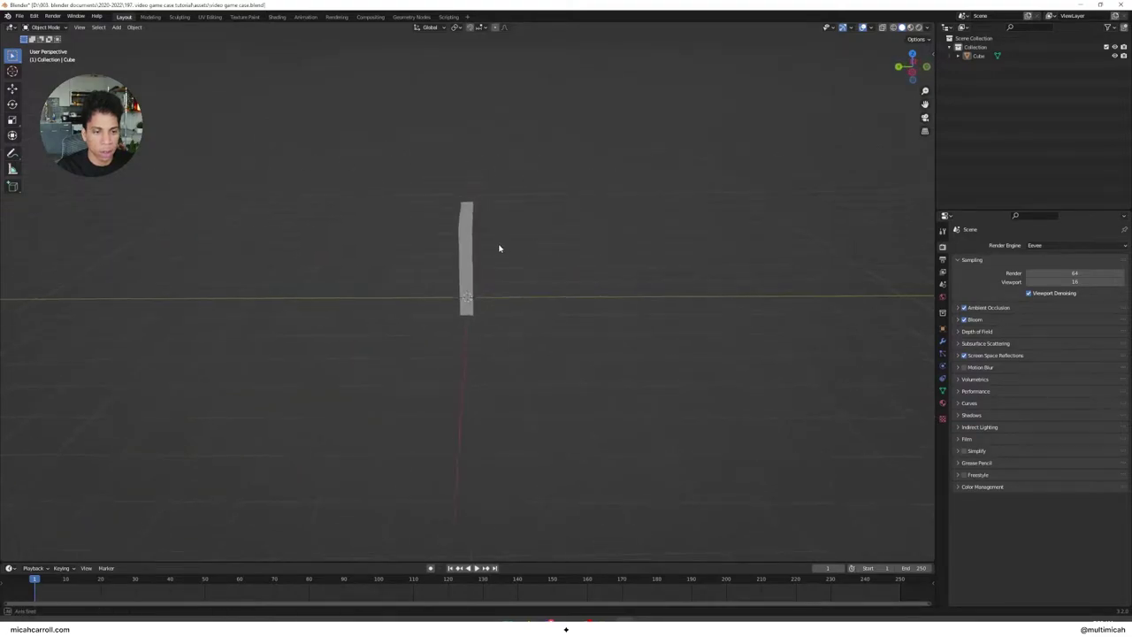
pyautogui.moveTo(495, 245); pyautogui.dragTo(470, 250, button='middle')
pyautogui.click(469, 250)
pyautogui.press('s')
pyautogui.press('y')
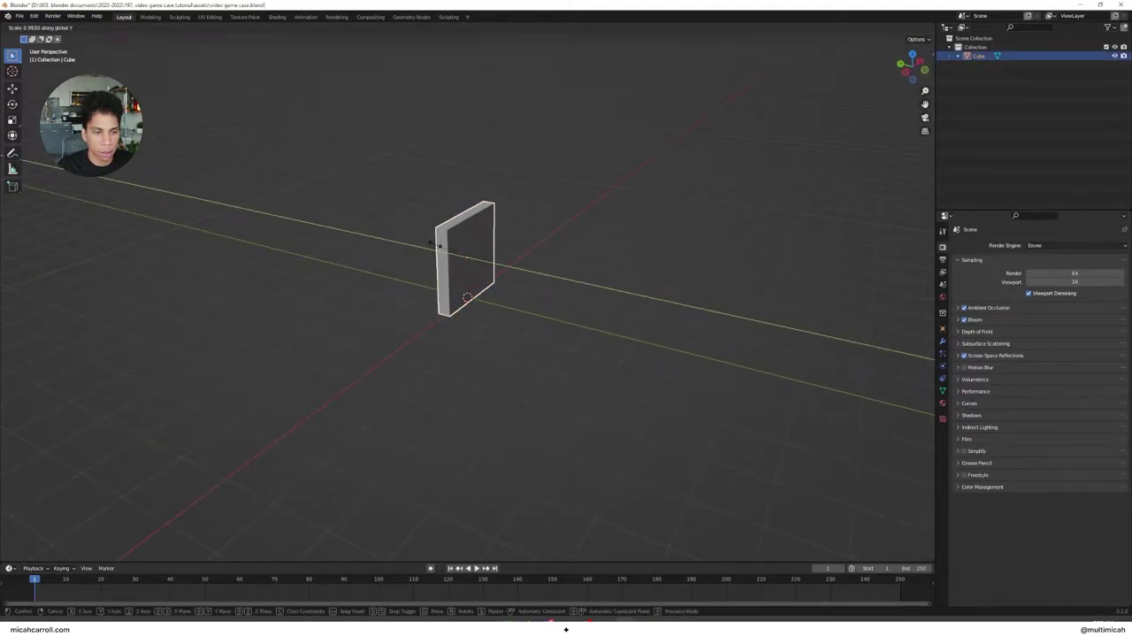
pyautogui.click(442, 247)
# Step: Narrow the slab along the X axis to the portrait proportions of a game case, and deselect it
pyautogui.moveTo(454, 251)
pyautogui.mouseDown(button='middle')
pyautogui.moveTo(519, 263)
pyautogui.moveTo(463, 253)
pyautogui.moveTo(475, 254)
pyautogui.mouseUp(button='middle')
pyautogui.press('s')
pyautogui.press('x')
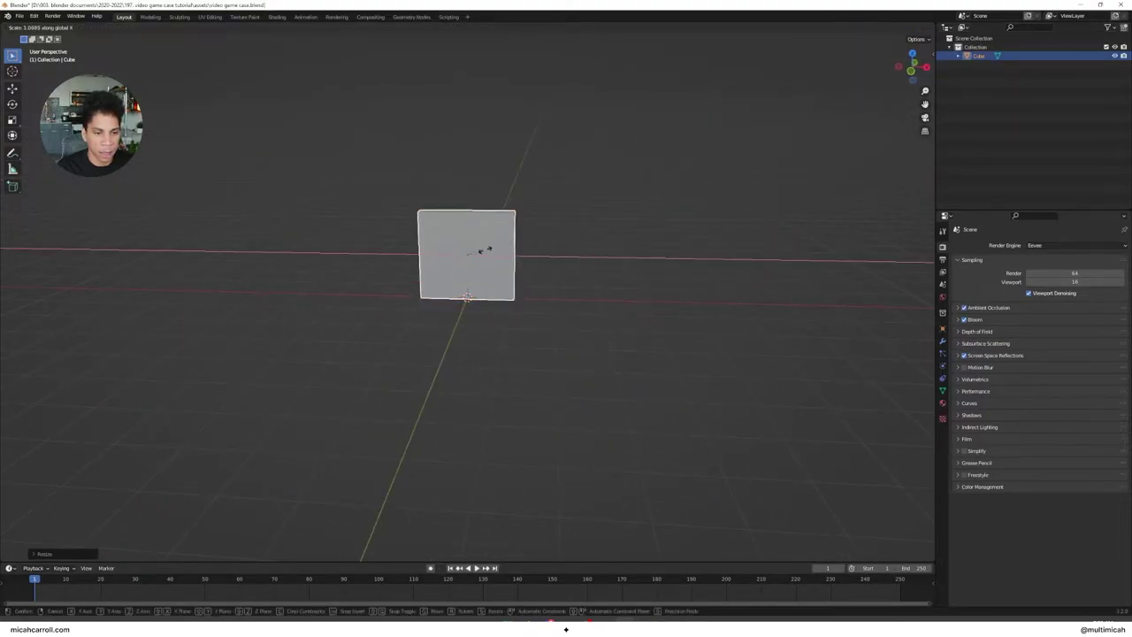
pyautogui.click(431, 255)
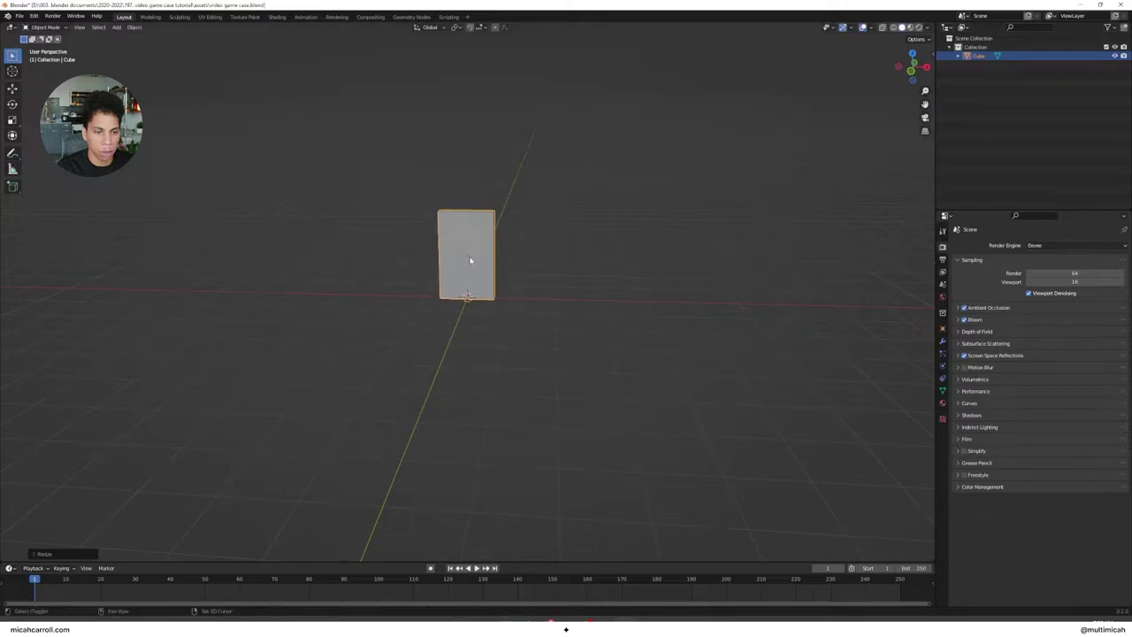
pyautogui.click(536, 263)
# Step: Thin the case a little more by scaling it to about 0.87 along the Y axis, and deselect it
pyautogui.moveTo(536, 263); pyautogui.dragTo(437, 271, button='middle')
pyautogui.click(478, 254)
pyautogui.press('s')
pyautogui.press('y')
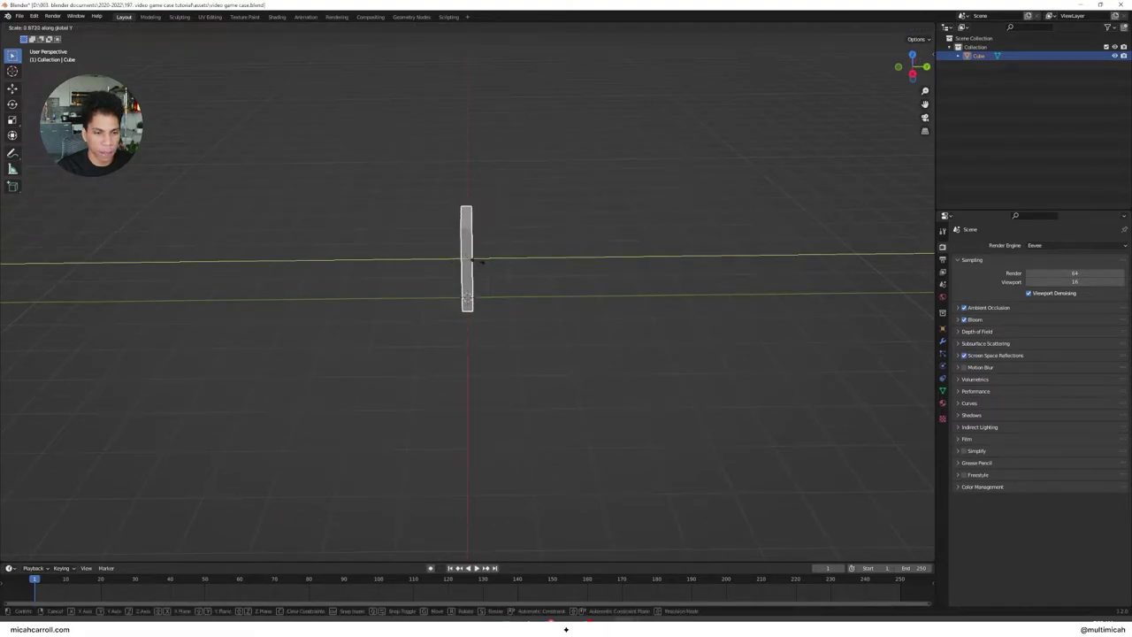
pyautogui.click(486, 261)
pyautogui.click(549, 260)
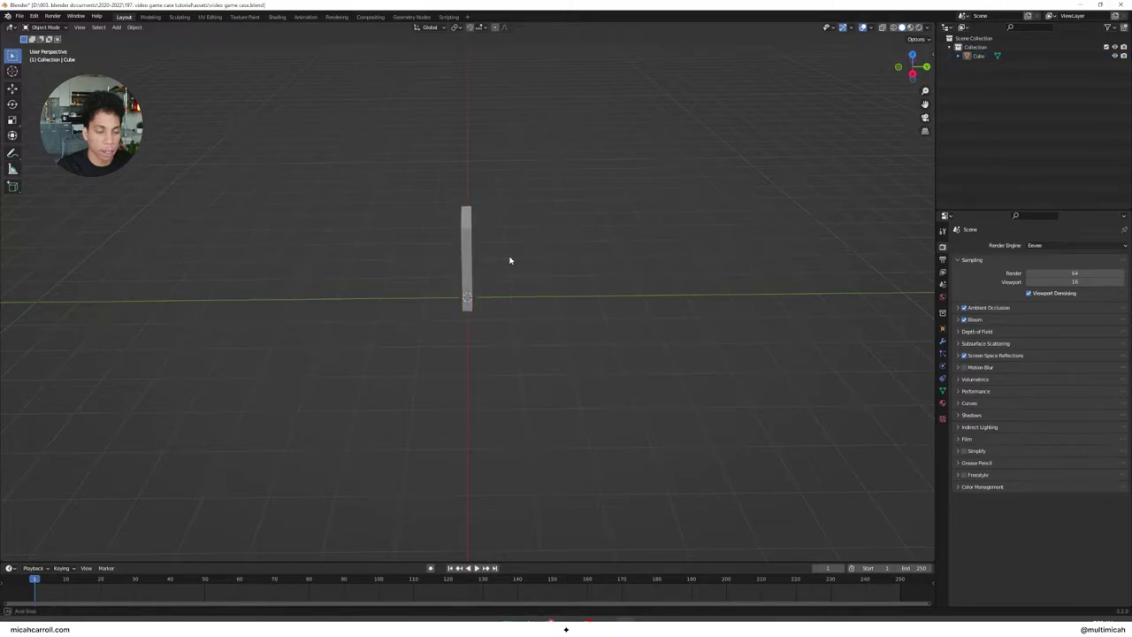
# Step: Thin the case further by scaling it down along the Y axis, and deselect it
pyautogui.moveTo(511, 260); pyautogui.dragTo(426, 248, button='middle')
pyautogui.click(470, 242)
pyautogui.press('s')
pyautogui.press('y')
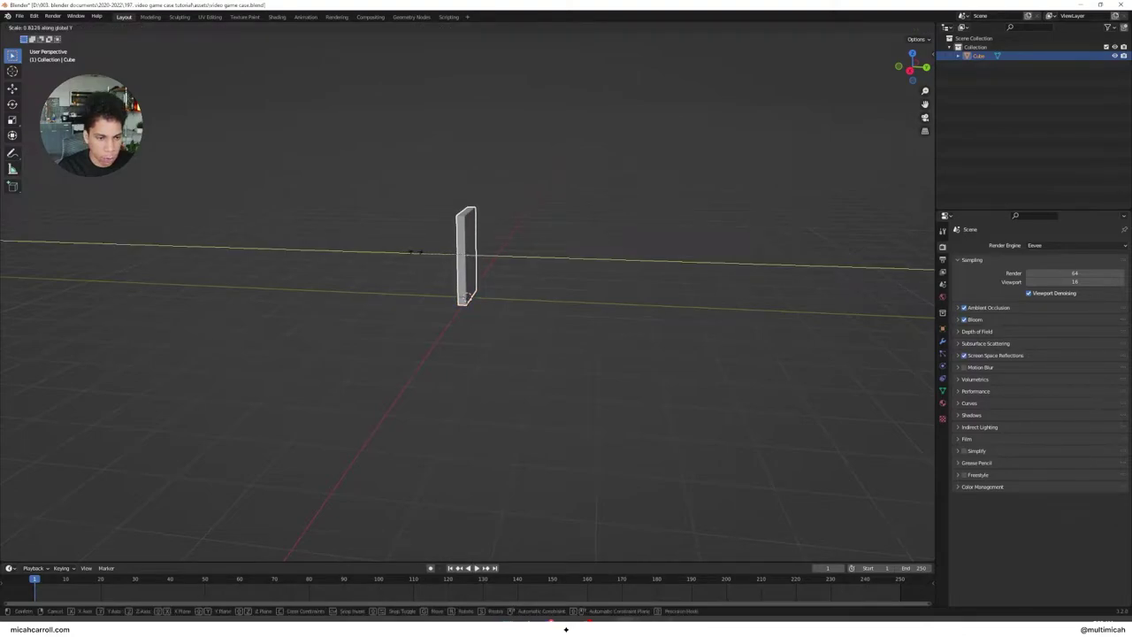
pyautogui.click(251, 233)
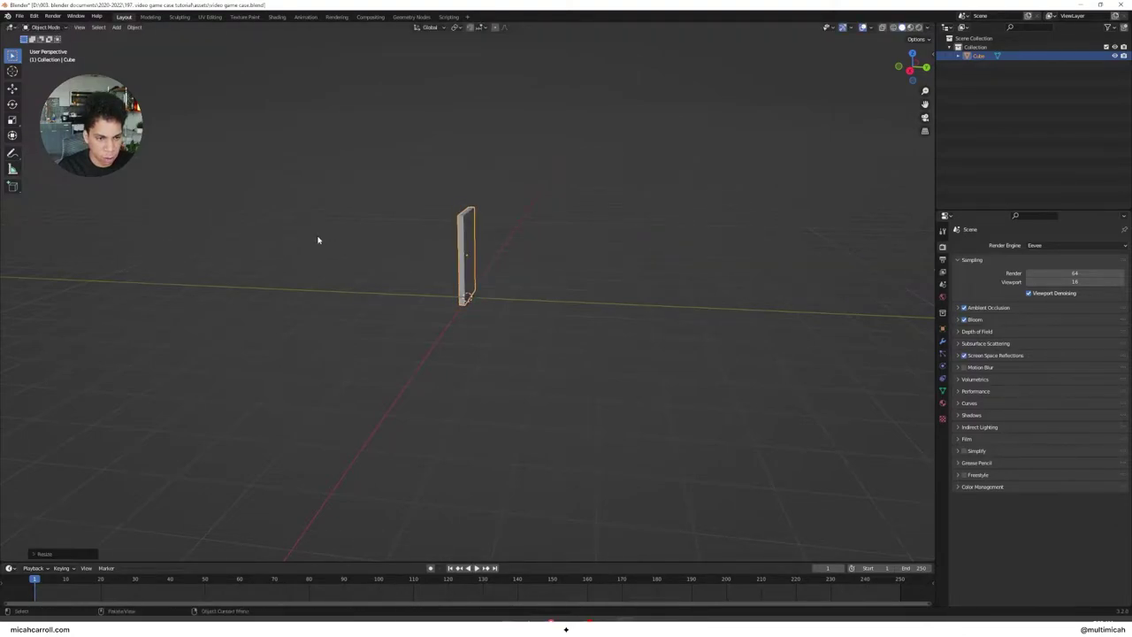
pyautogui.click(318, 238)
# Step: Raise the case along the Z axis so it floats above the ground grid, and deselect it
pyautogui.moveTo(322, 236); pyautogui.dragTo(490, 233, button='middle')
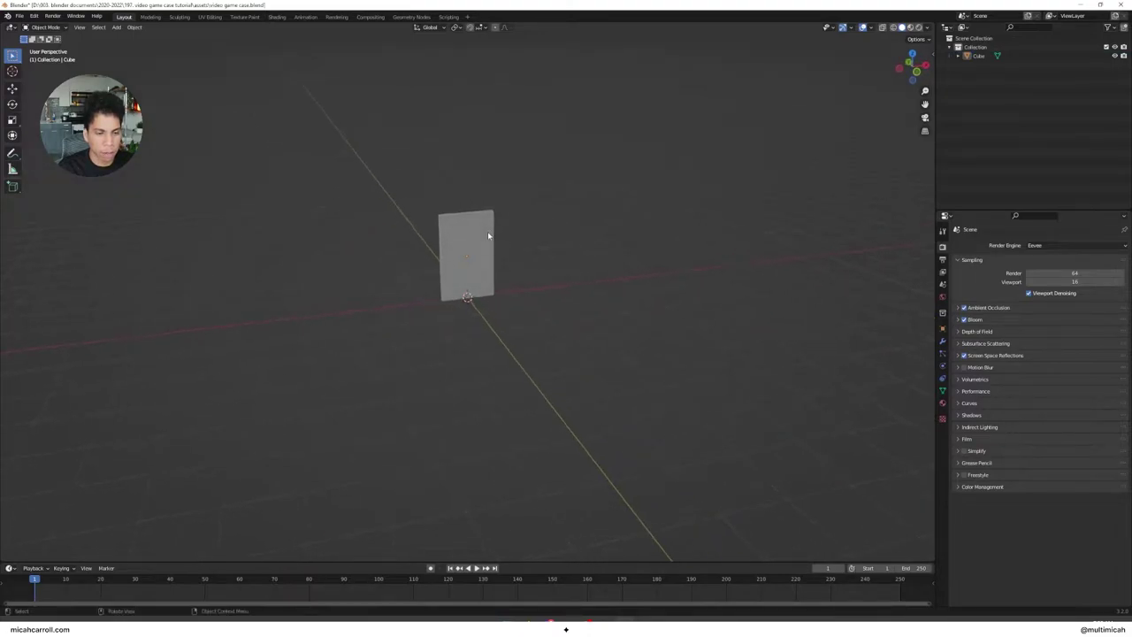
pyautogui.click(488, 231)
pyautogui.press('g')
pyautogui.press('z')
pyautogui.click(487, 198)
pyautogui.click(564, 210)
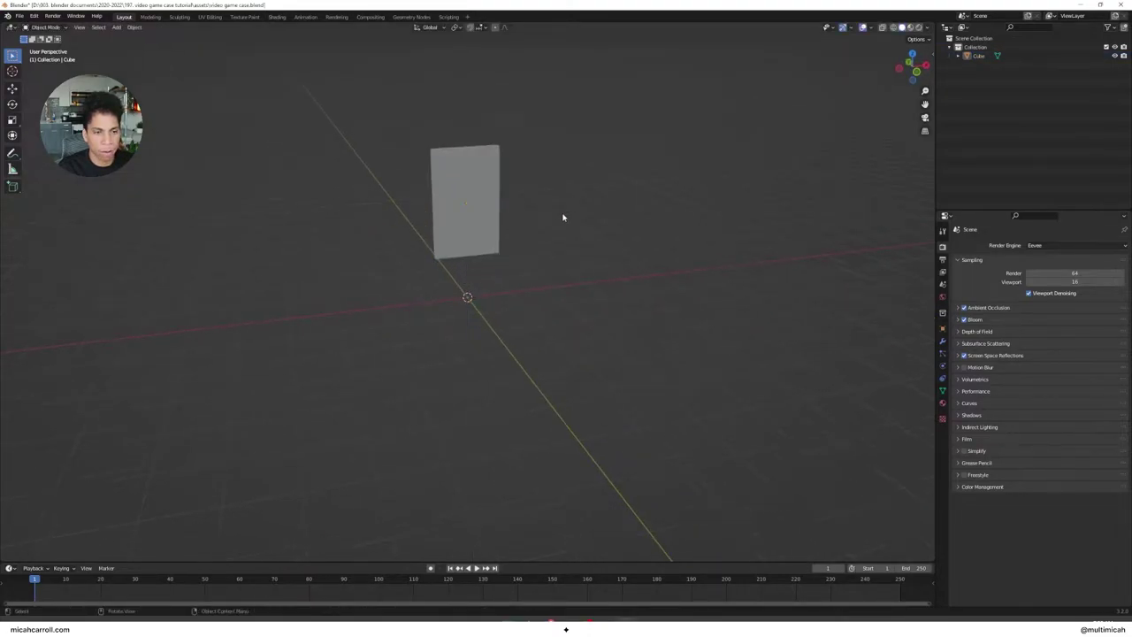
pyautogui.moveTo(553, 217); pyautogui.dragTo(481, 210, button='middle')
pyautogui.click(449, 200)
pyautogui.click(545, 214)
pyautogui.moveTo(549, 218); pyautogui.dragTo(498, 313, button='middle')
pyautogui.moveTo(413, 176); pyautogui.dragTo(531, 156, button='middle')
# Step: Add a Bevel modifier to the case with 4 segments
pyautogui.click(511, 98)
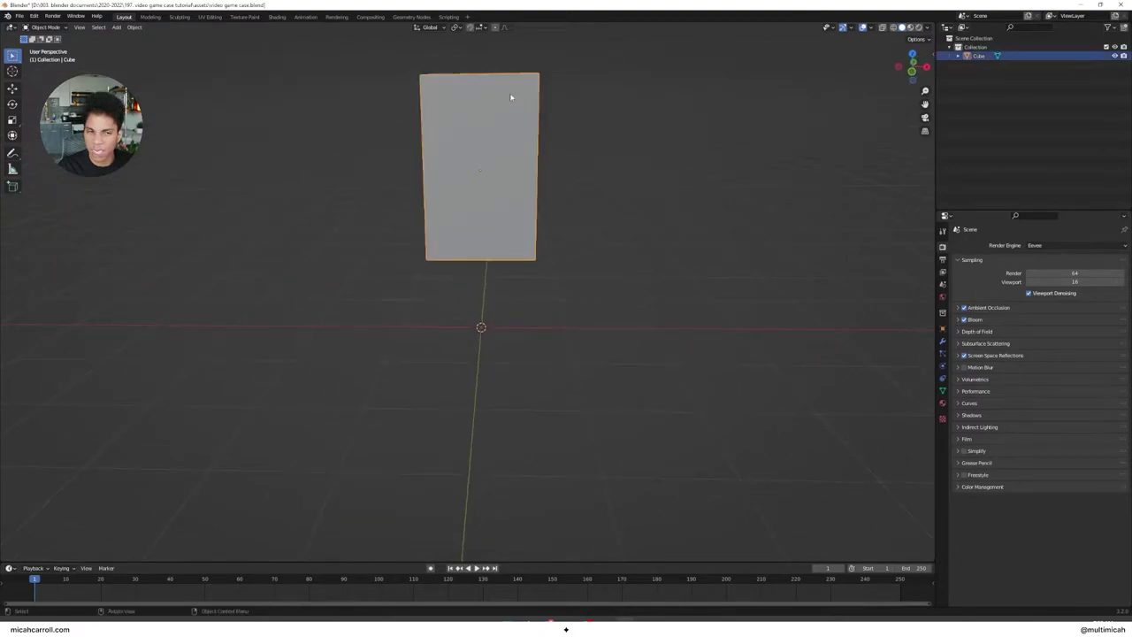
pyautogui.click(943, 341)
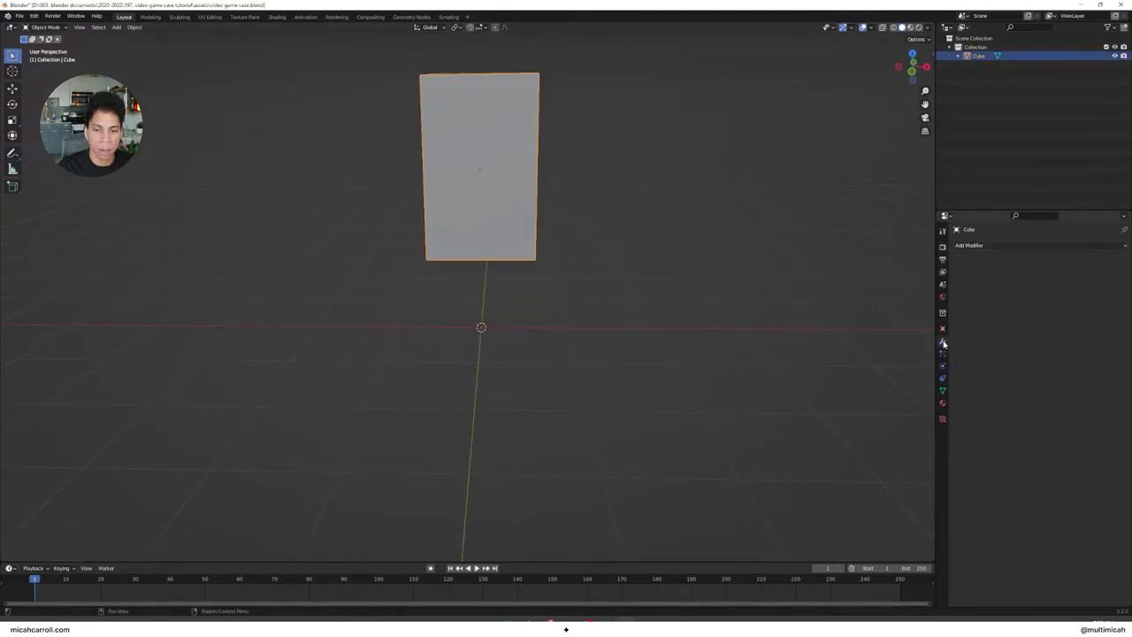
pyautogui.click(979, 245)
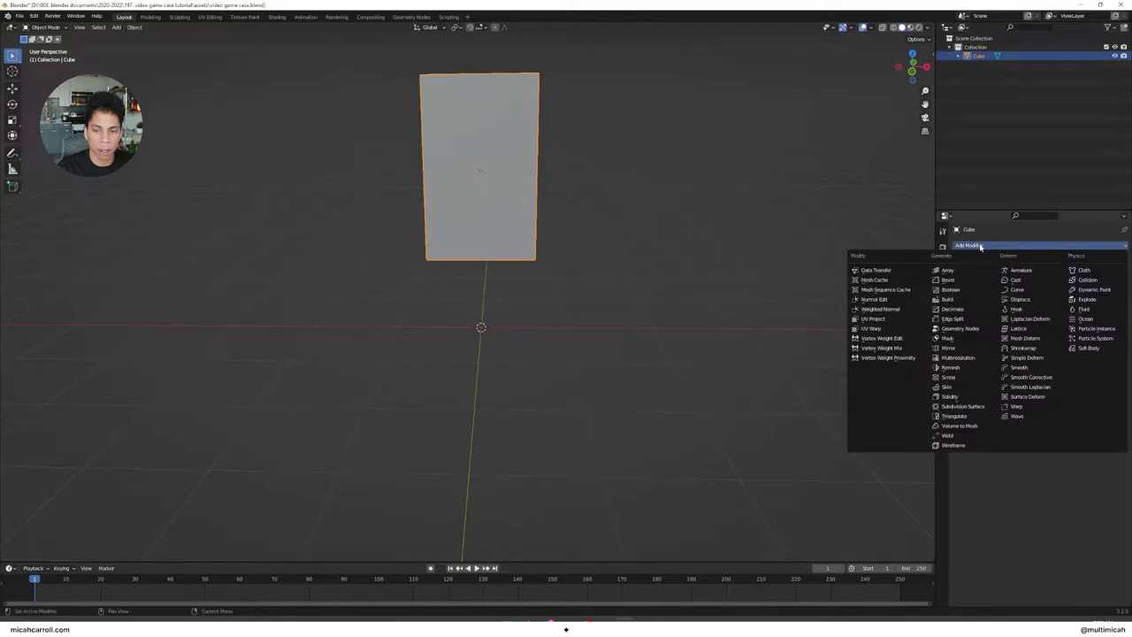
pyautogui.click(947, 279)
pyautogui.moveTo(743, 225); pyautogui.dragTo(637, 298, button='middle')
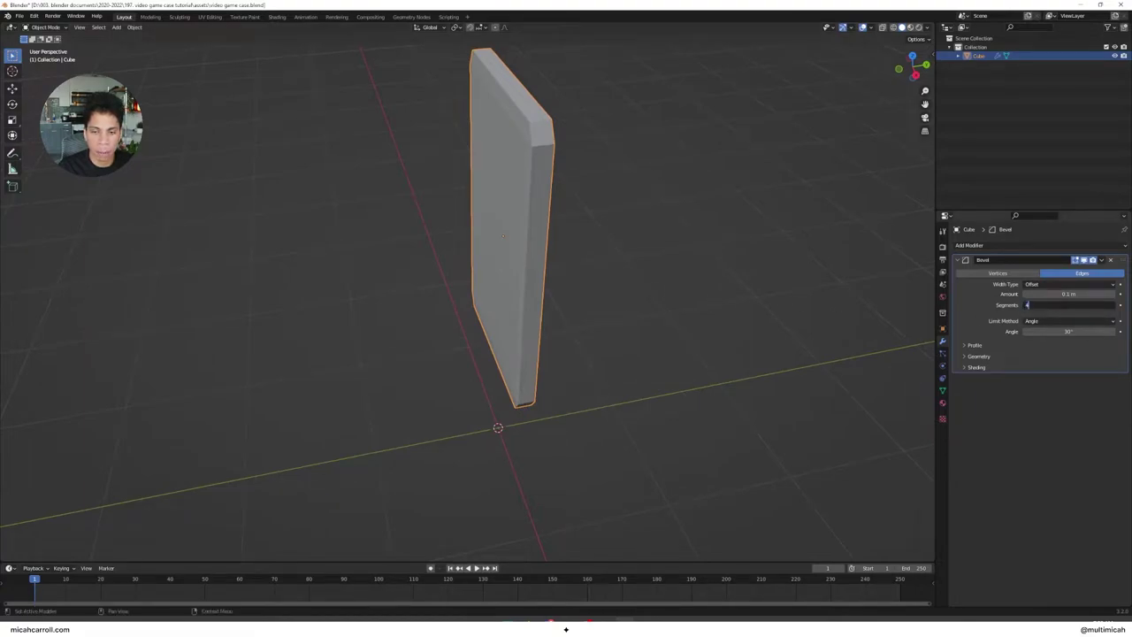
pyautogui.press('Return')
# Step: Examine the case's bevelled edges from different angles in Object Mode and Edit Mode
pyautogui.moveTo(787, 253); pyautogui.dragTo(748, 200, button='middle')
pyautogui.click(736, 224)
pyautogui.click(532, 175)
pyautogui.click(1068, 306)
pyautogui.press('Return')
pyautogui.press('Tab')
pyautogui.moveTo(698, 215); pyautogui.dragTo(612, 253, button='middle')
pyautogui.press('Tab')
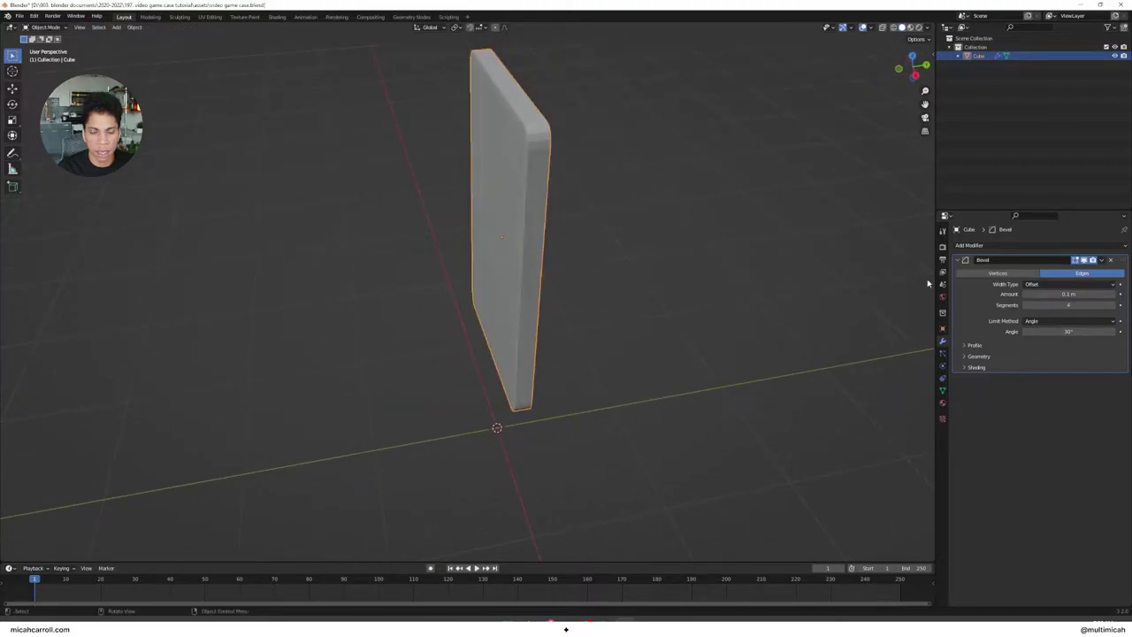
# Step: Try the Bevel modifier with 2 segments and return the count to 4
pyautogui.click(1073, 305)
pyautogui.write('2')
pyautogui.press('Return')
pyautogui.click(1072, 305)
pyautogui.write('4')
pyautogui.press('Return')
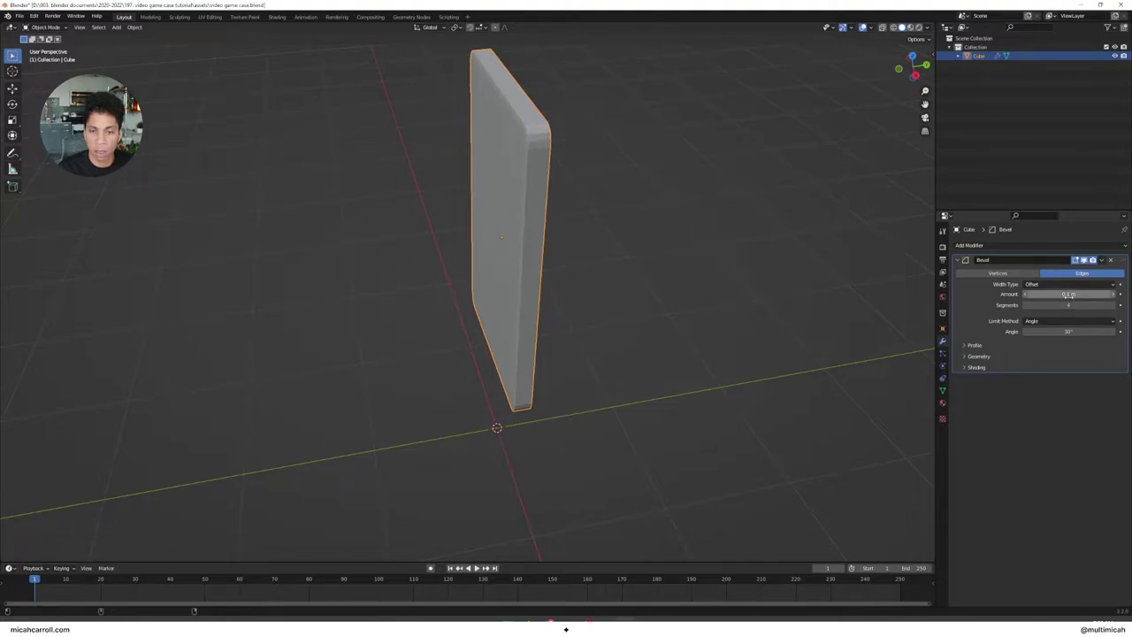
# Step: Reduce the Bevel amount to 0.03 m for tighter rounded edges, and deselect the case
pyautogui.moveTo(1069, 294); pyautogui.dragTo(1047, 293)
pyautogui.click(717, 273)
pyautogui.moveTo(717, 273); pyautogui.dragTo(692, 275, button='middle')
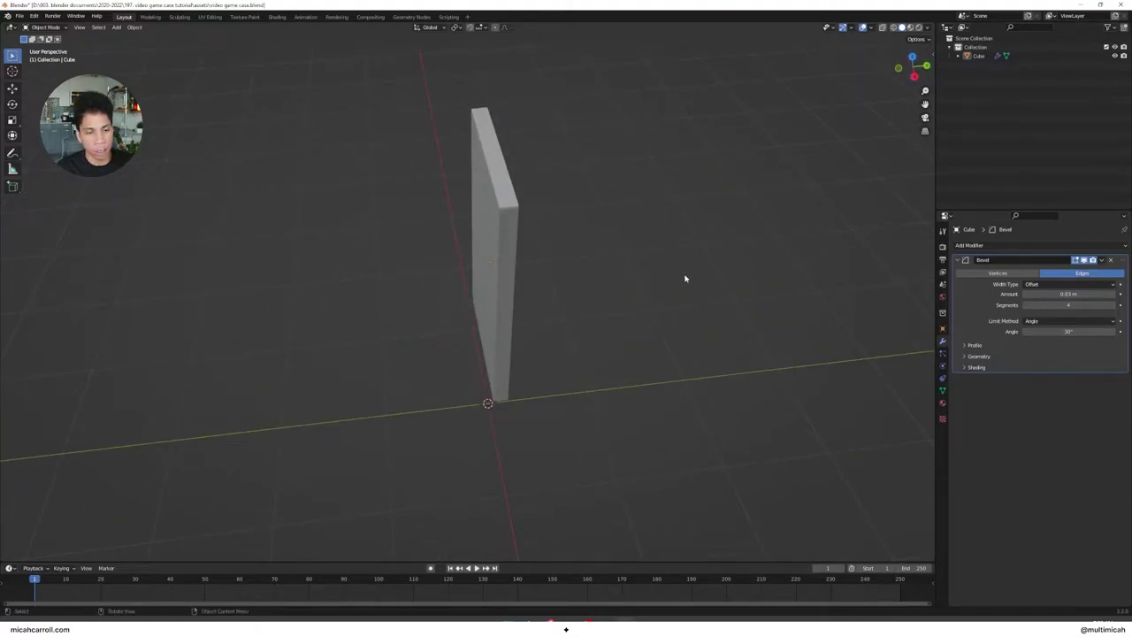
pyautogui.click(961, 260)
pyautogui.click(960, 260)
# Step: Turn off the Bevel modifier's viewport and render display, and select the case
pyautogui.moveTo(812, 274)
pyautogui.mouseDown(button='middle')
pyautogui.moveTo(751, 257)
pyautogui.moveTo(822, 260)
pyautogui.mouseUp(button='middle')
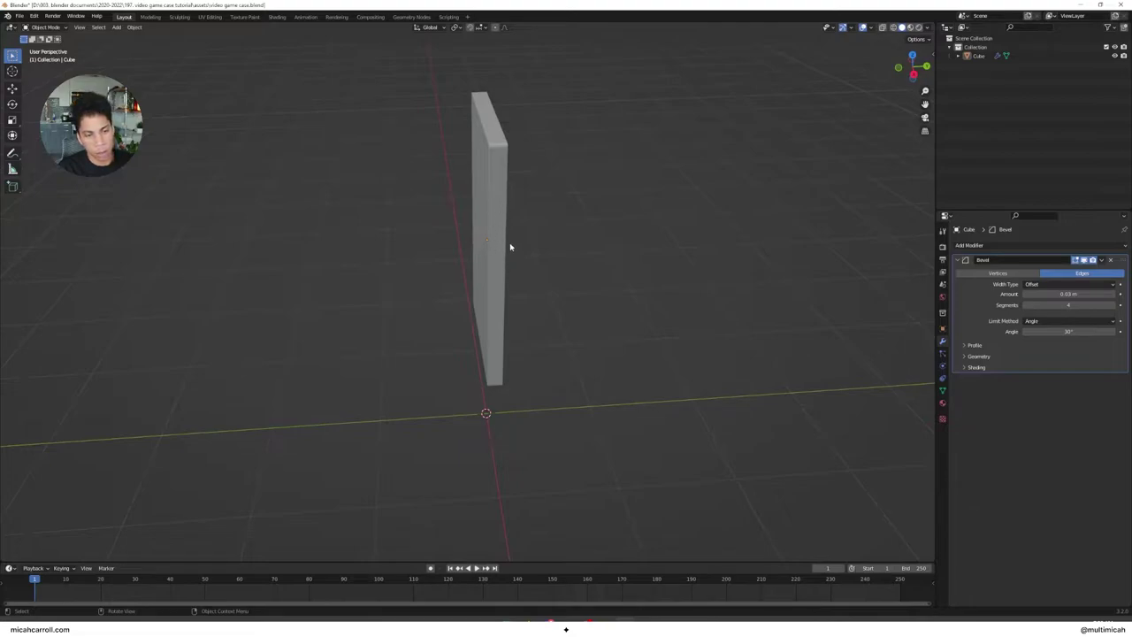
pyautogui.moveTo(509, 246); pyautogui.dragTo(498, 222, button='middle')
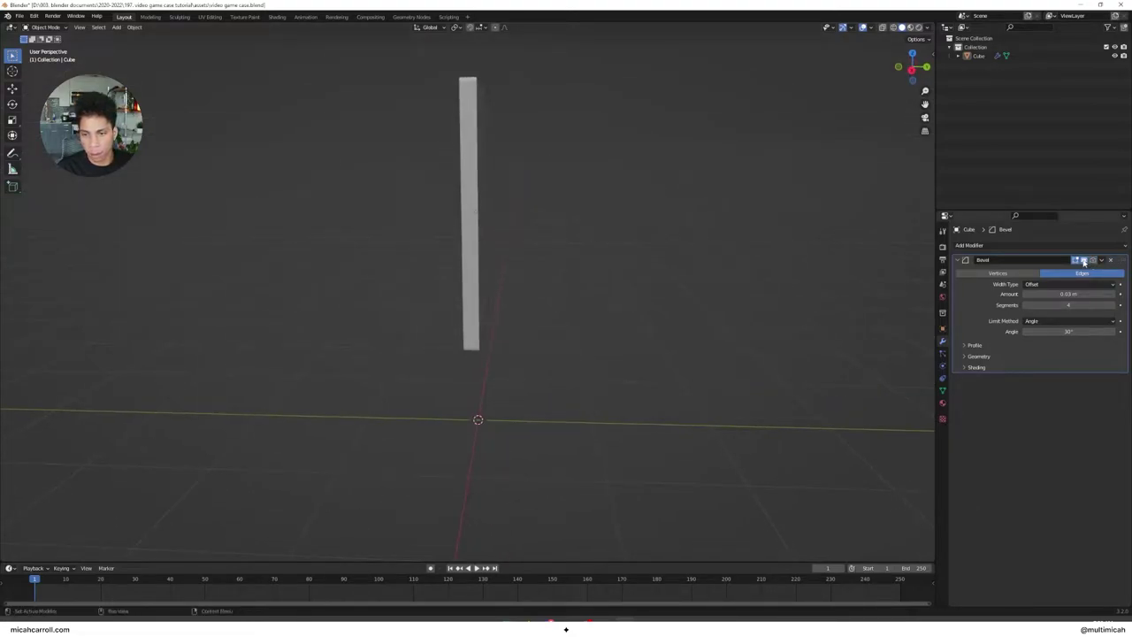
pyautogui.click(471, 167)
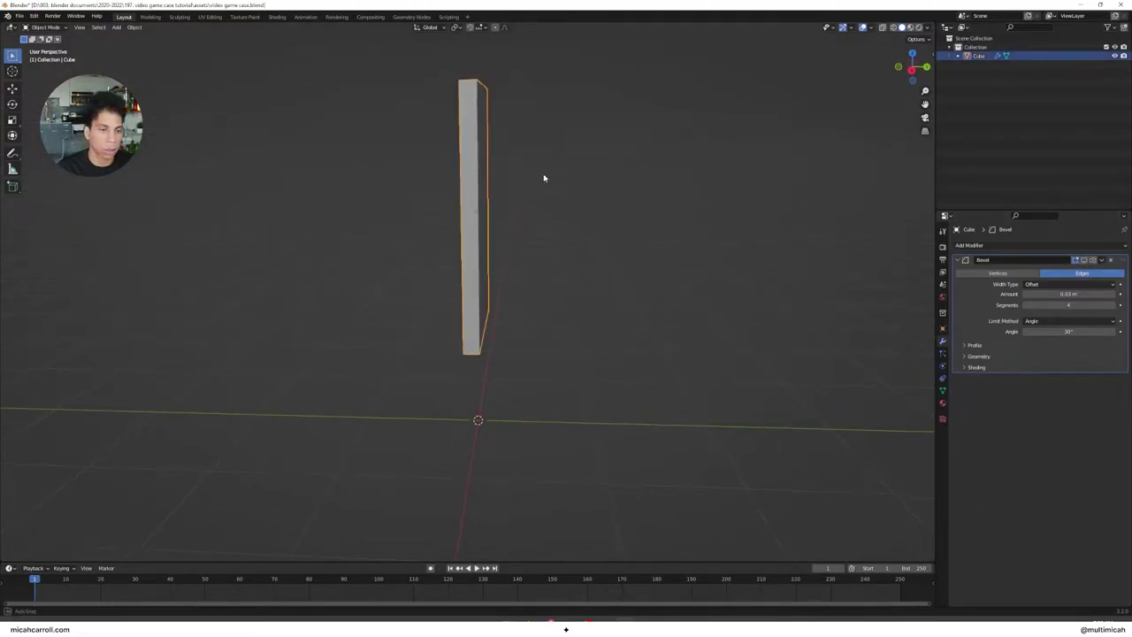
pyautogui.moveTo(543, 180); pyautogui.dragTo(551, 182, button='middle')
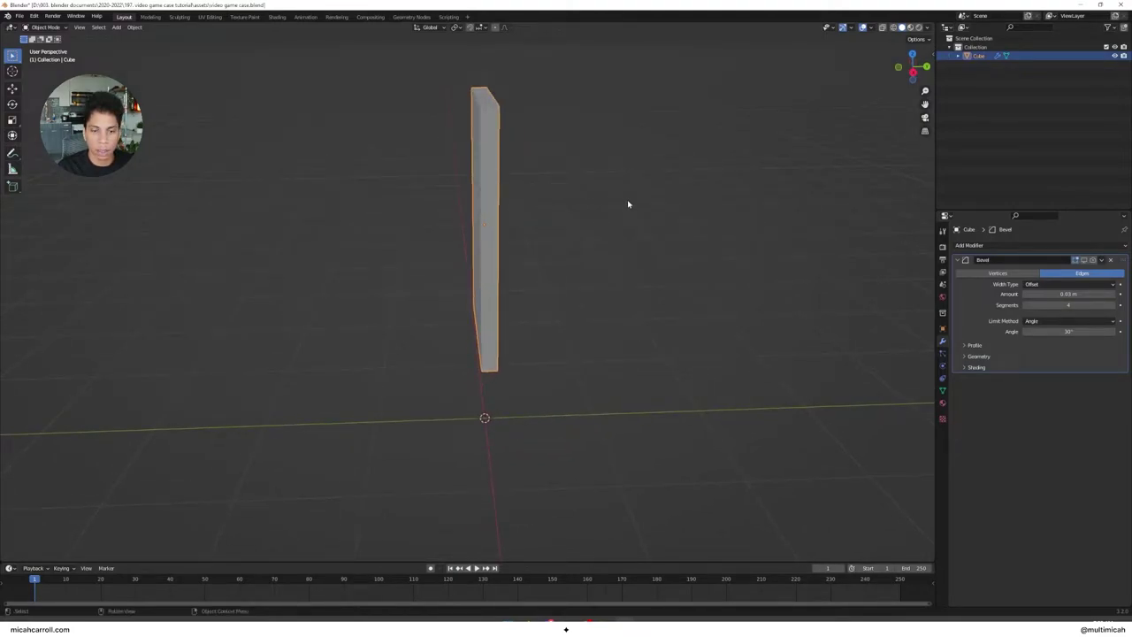
# Step: In Edit Mode with face selection, inset the case's narrow side face by about 0.34 m
pyautogui.press('Tab')
pyautogui.moveTo(554, 189); pyautogui.dragTo(466, 170, button='middle')
pyautogui.press('3')
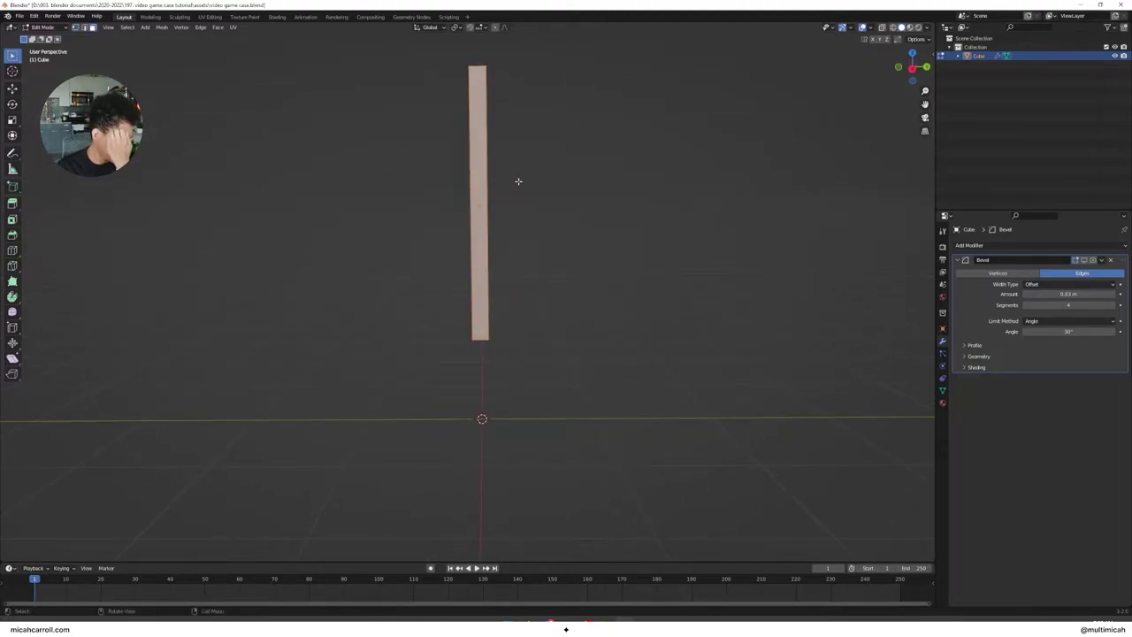
pyautogui.click(482, 168)
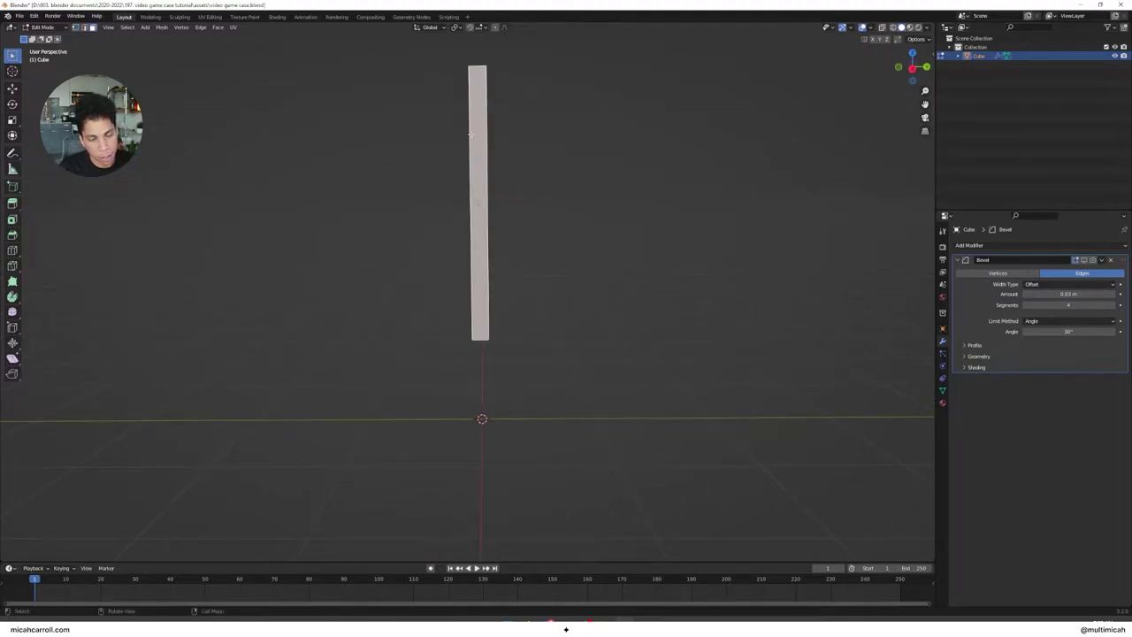
pyautogui.moveTo(528, 148)
pyautogui.mouseDown(button='middle')
pyautogui.moveTo(534, 162)
pyautogui.moveTo(513, 154)
pyautogui.mouseUp(button='middle')
pyautogui.press('Tab')
pyautogui.press('Tab')
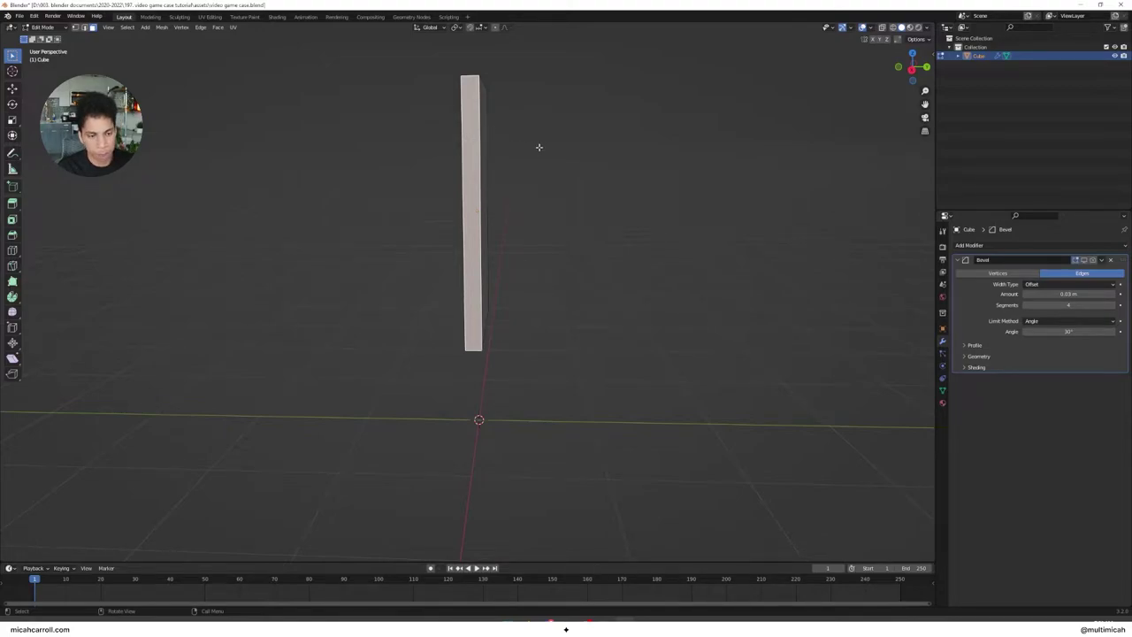
pyautogui.press('i')
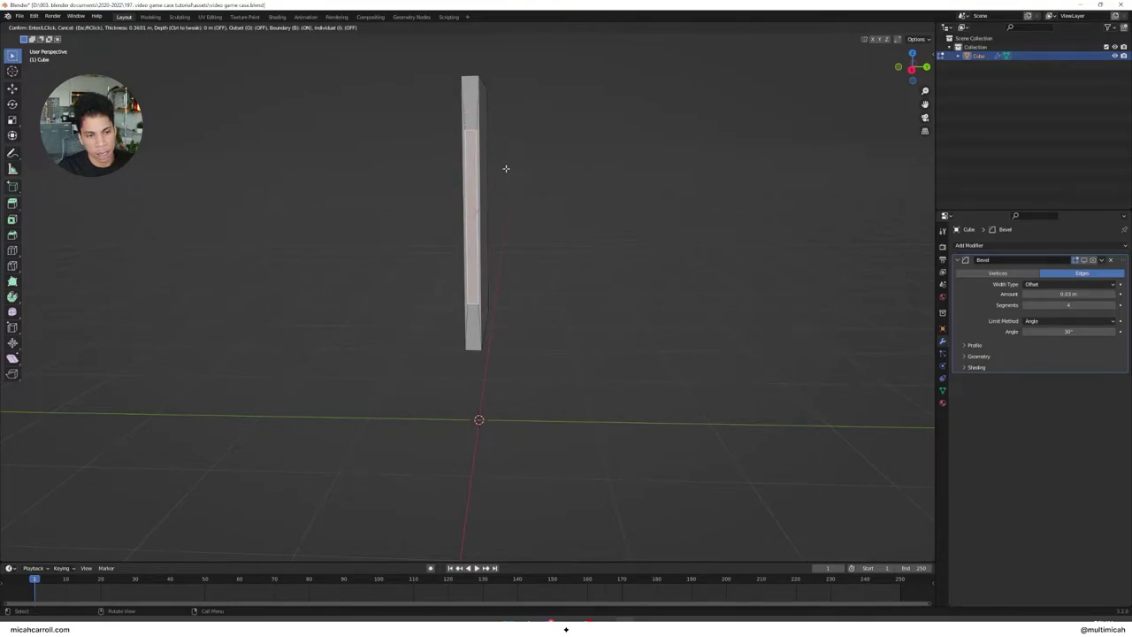
pyautogui.click(506, 168)
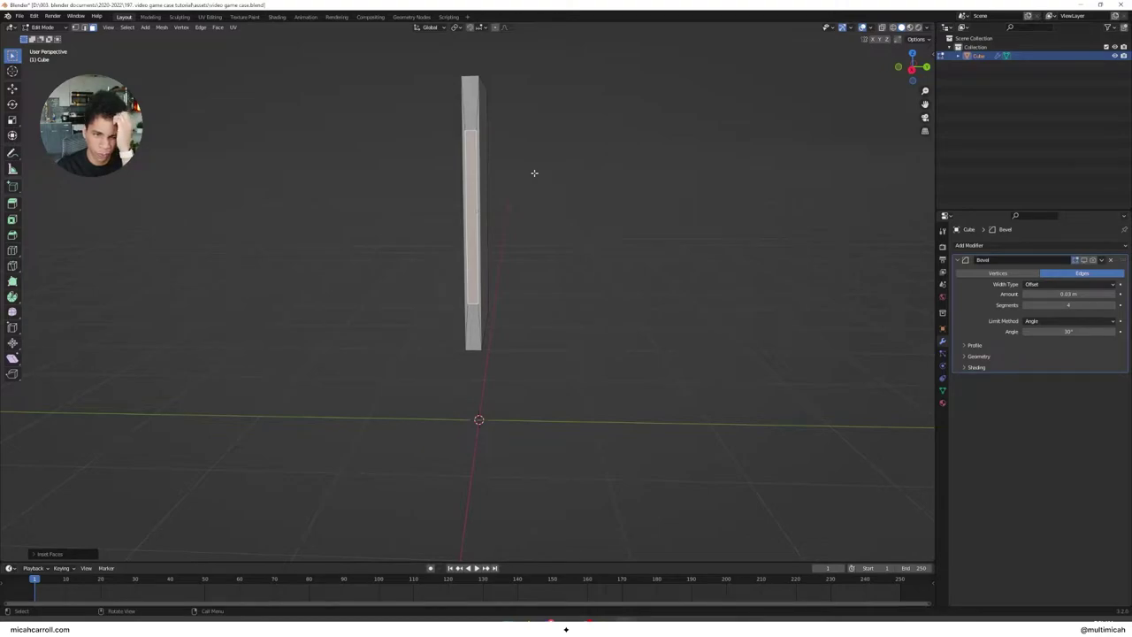
# Step: Extrude the inset side face inward by about 0.03 m to form a shallow recess, and return to Object Mode
pyautogui.moveTo(533, 173); pyautogui.dragTo(498, 189, button='middle')
pyautogui.press('e')
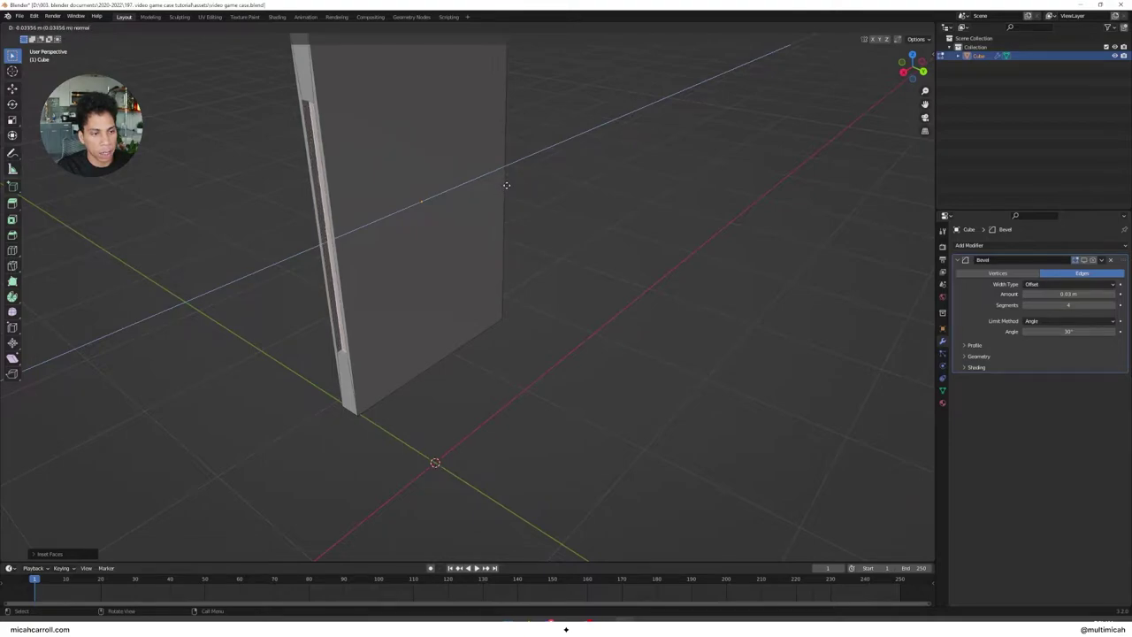
pyautogui.click(507, 184)
pyautogui.moveTo(505, 183); pyautogui.dragTo(558, 190, button='middle')
pyautogui.press('Tab')
# Step: Turn the Bevel modifier's viewport and render display back on, deselect the case and collapse the modifier's settings
pyautogui.scroll(-3, 558, 190)
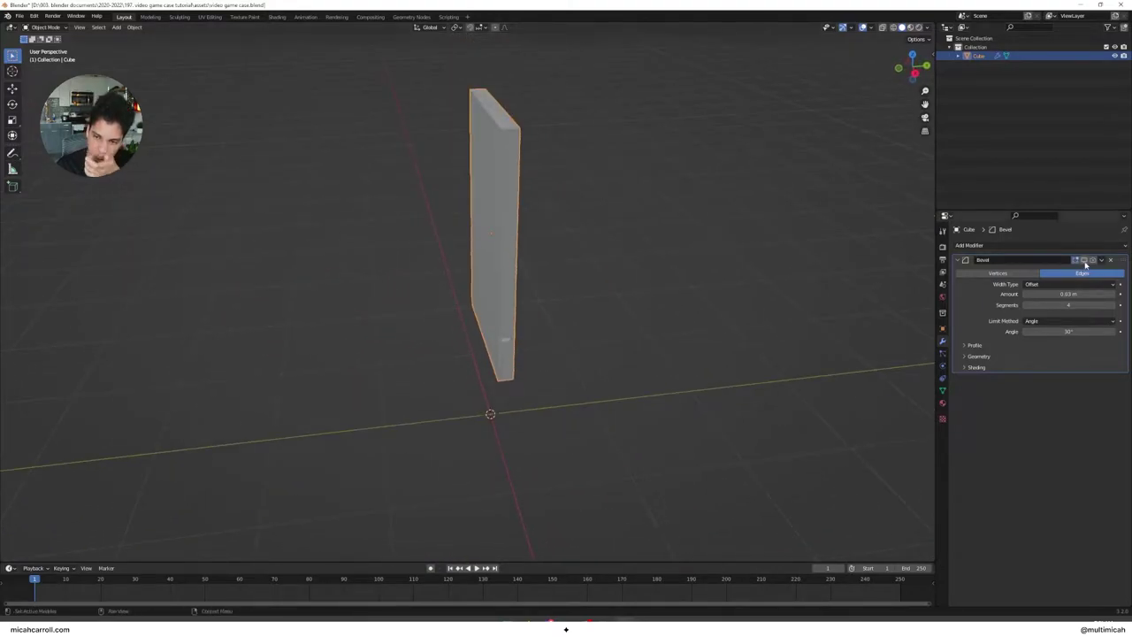
pyautogui.click(1083, 261)
pyautogui.scroll(2, 663, 265)
pyautogui.moveTo(662, 265); pyautogui.dragTo(699, 301, button='middle')
pyautogui.click(670, 287)
pyautogui.click(959, 260)
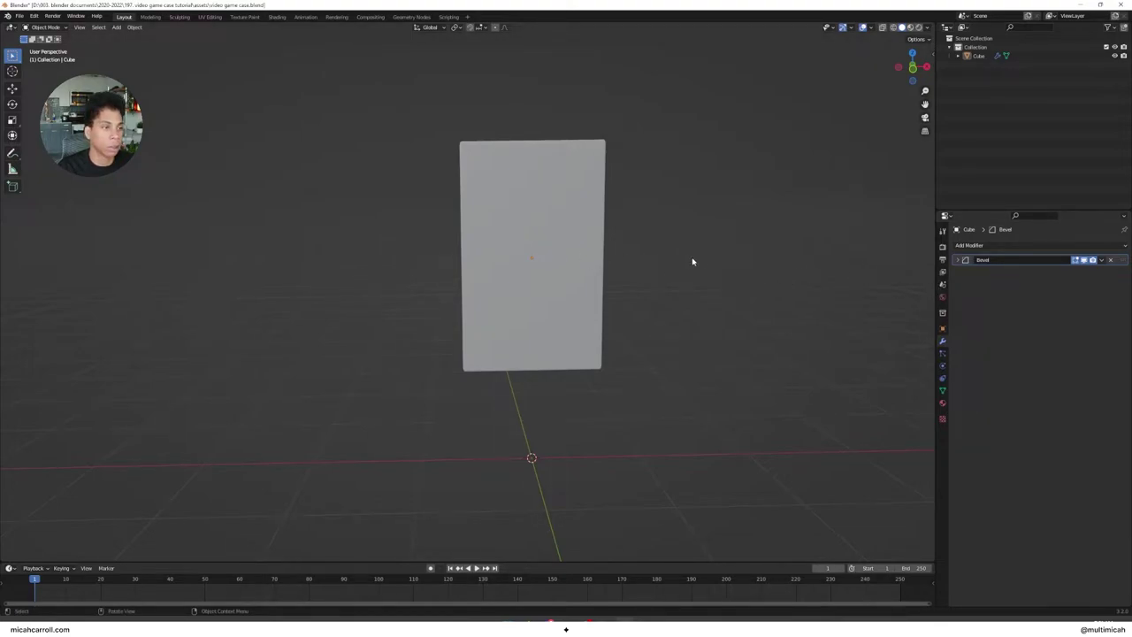
pyautogui.moveTo(697, 262); pyautogui.dragTo(675, 266, button='middle')
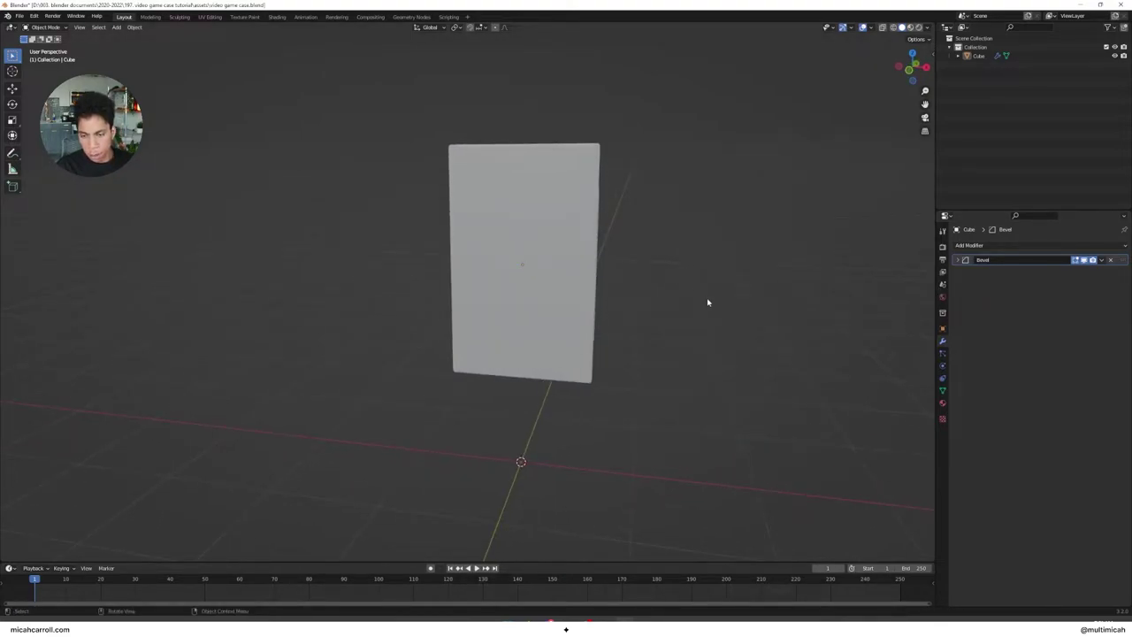
# Step: Switch to the Shading workspace and frame the case up close in the viewport
pyautogui.click(280, 17)
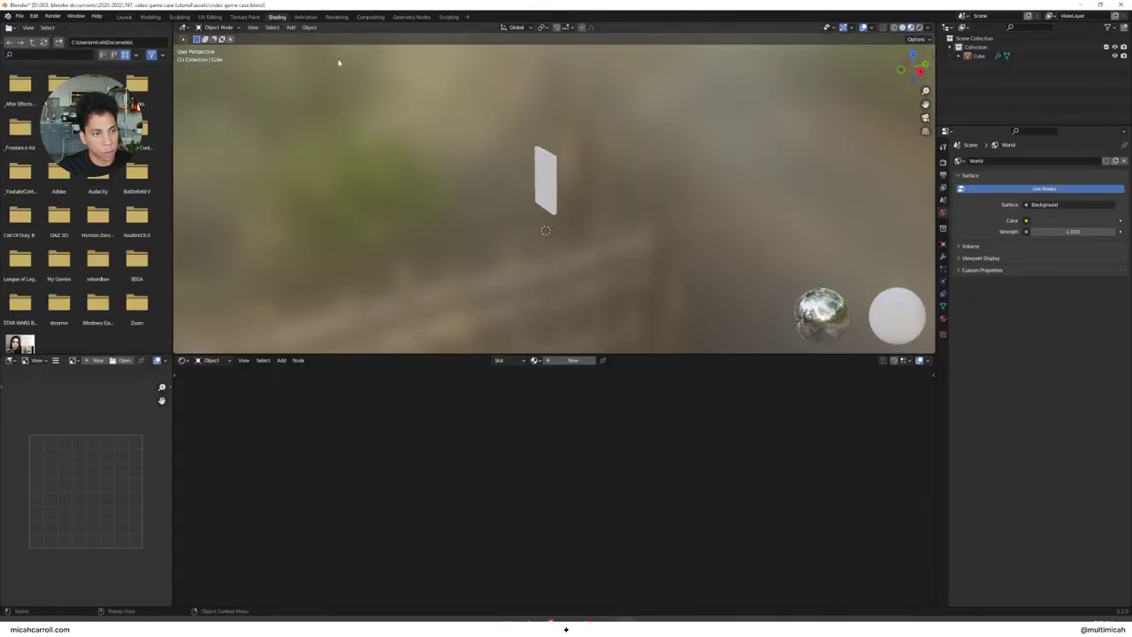
pyautogui.scroll(6, 493, 194)
pyautogui.moveTo(432, 175); pyautogui.dragTo(504, 172, button='middle')
pyautogui.keyDown('shift'); pyautogui.moveTo(505, 171); pyautogui.dragTo(496, 207, button='middle'); pyautogui.keyUp('shift')
pyautogui.moveTo(650, 232); pyautogui.dragTo(631, 247, button='middle')
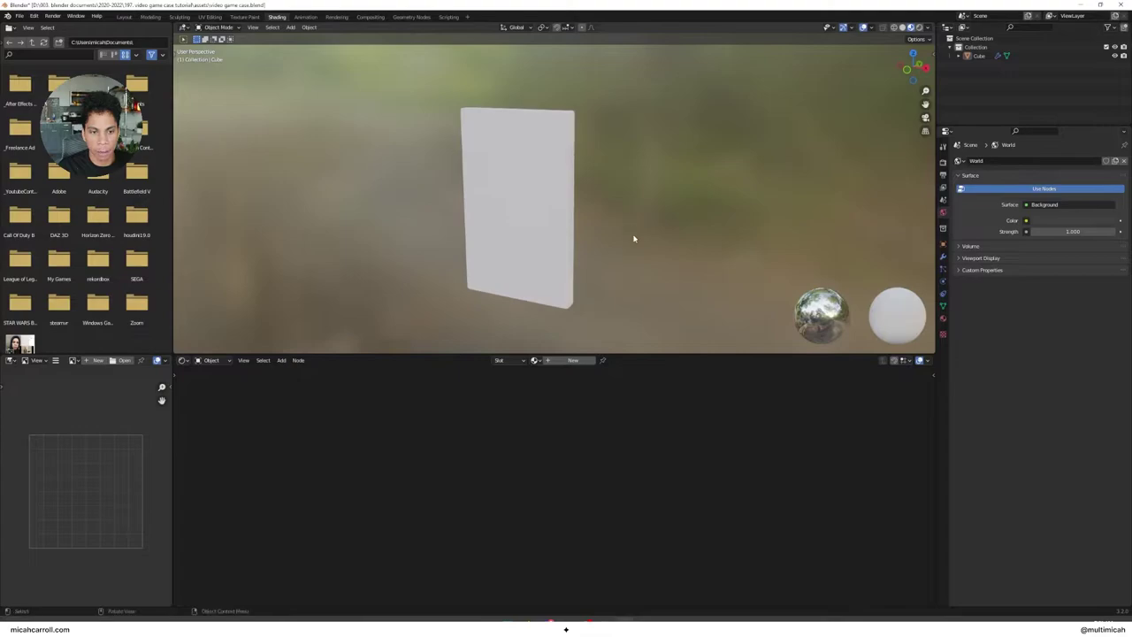
# Step: Create a new material for the case and name it plastic
pyautogui.click(500, 272)
pyautogui.click(573, 360)
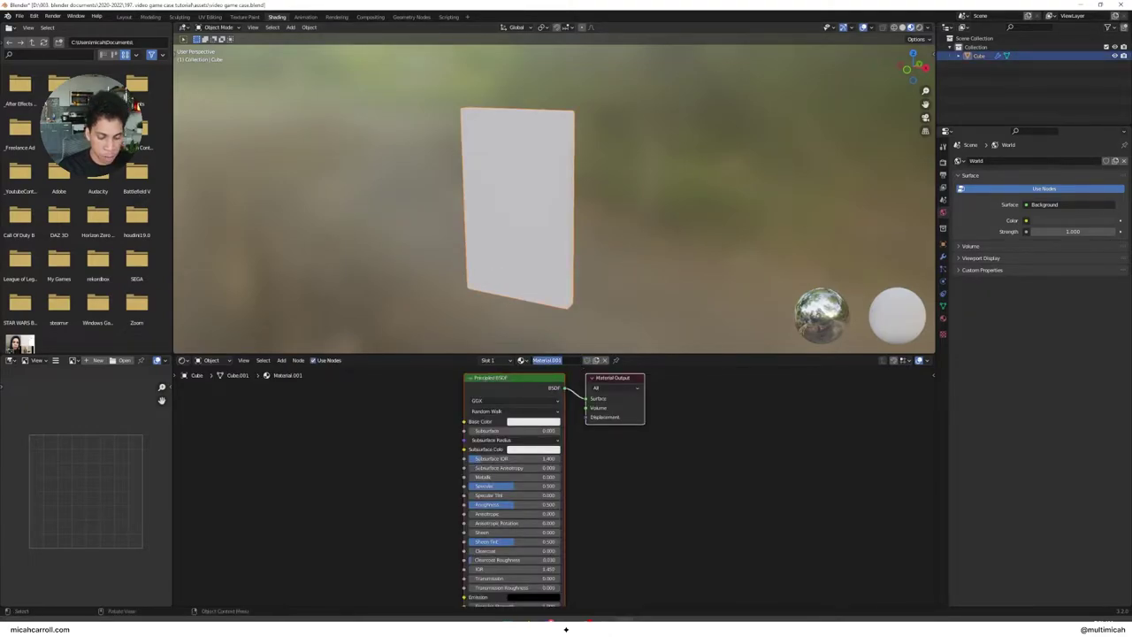
pyautogui.write('pl')
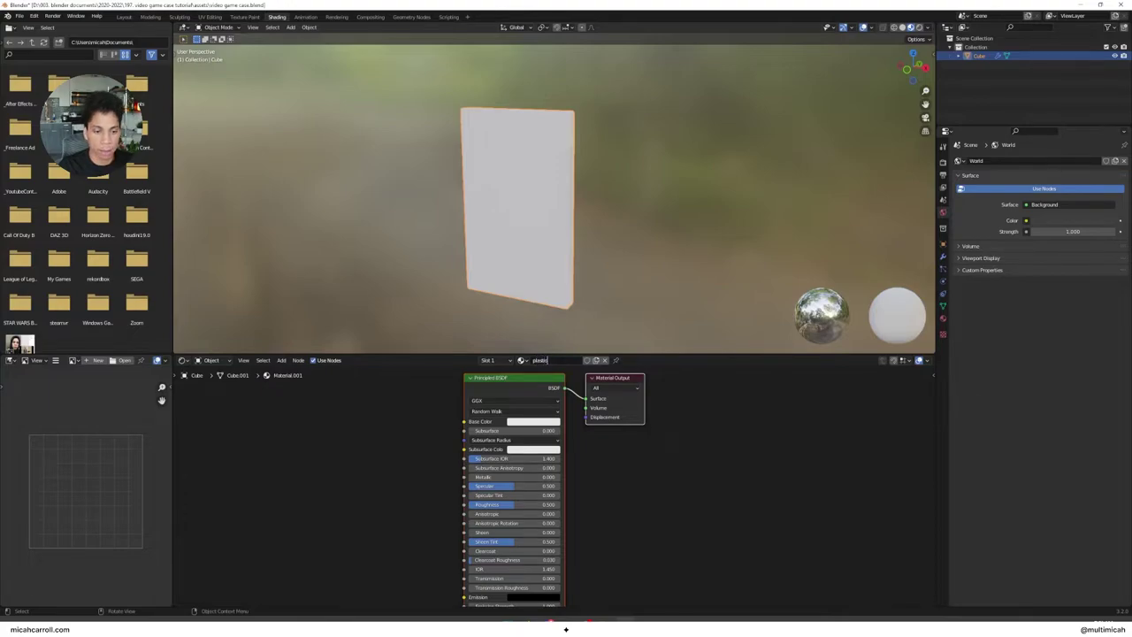
pyautogui.write('astic')
pyautogui.press('Return')
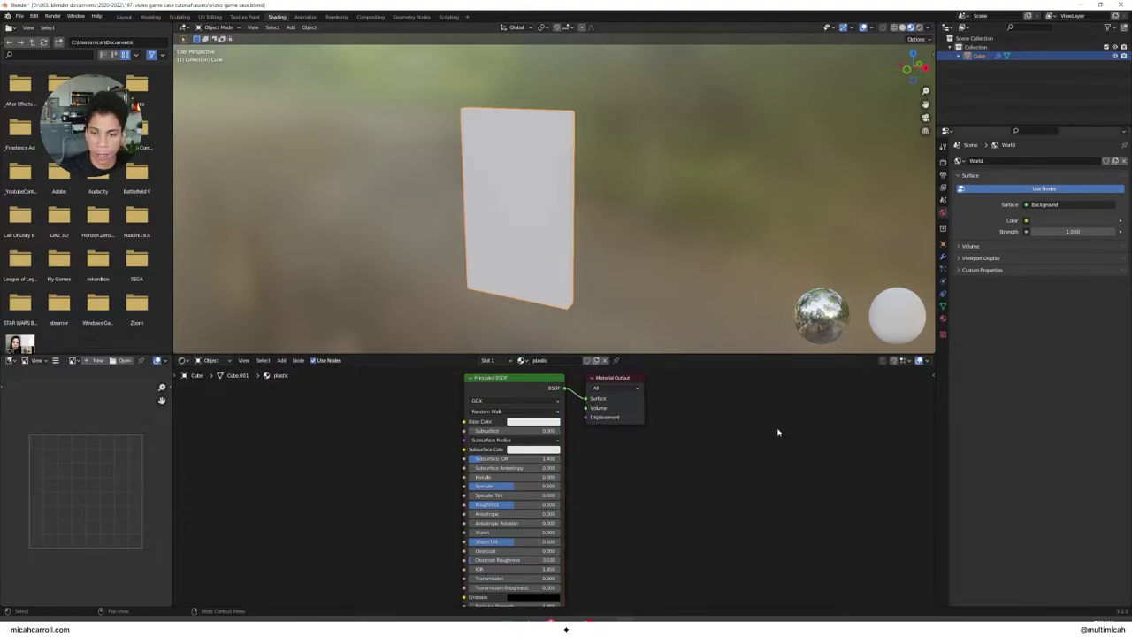
# Step: Set the plastic material's Transmission to 1.000 and its Roughness to 0.2
pyautogui.moveTo(674, 552); pyautogui.dragTo(731, 495, button='middle')
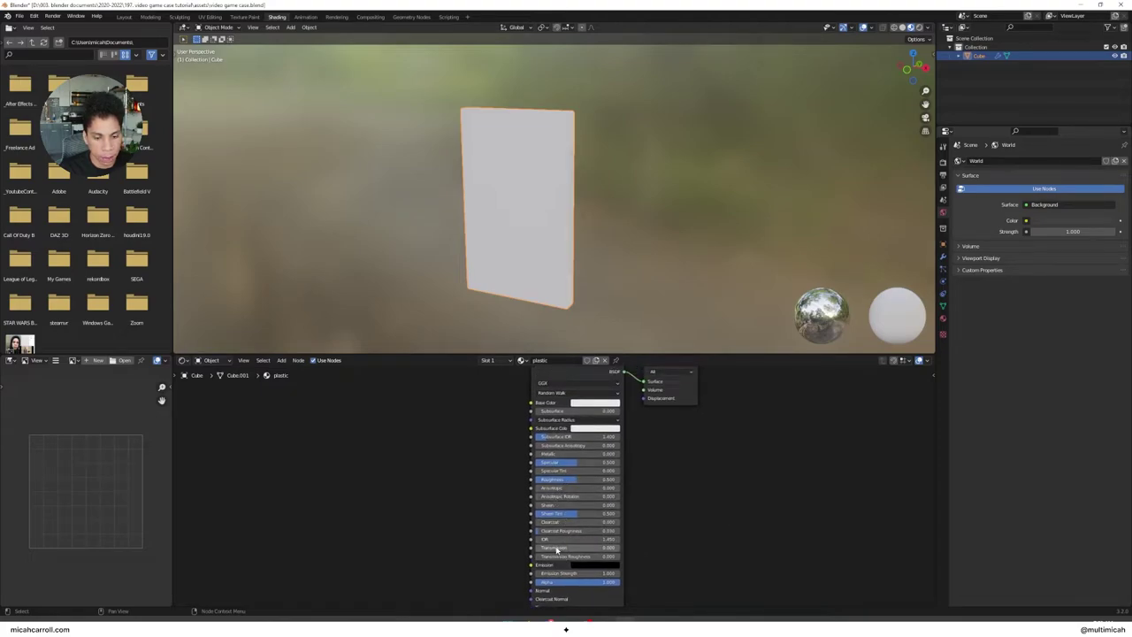
pyautogui.moveTo(559, 550); pyautogui.dragTo(610, 555)
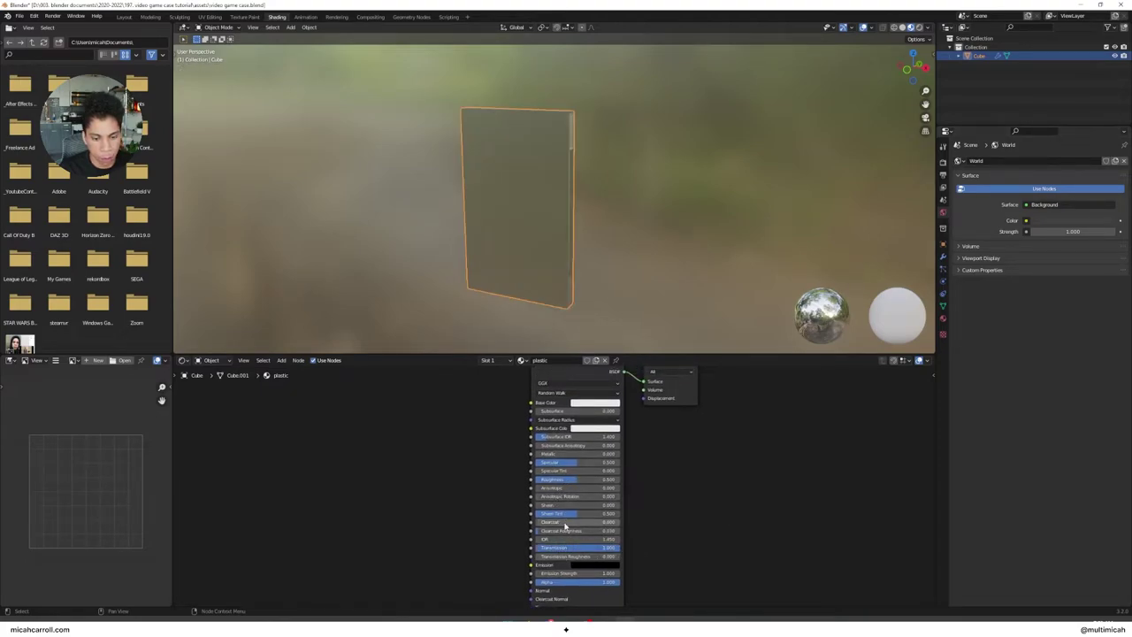
pyautogui.moveTo(601, 479); pyautogui.dragTo(560, 482)
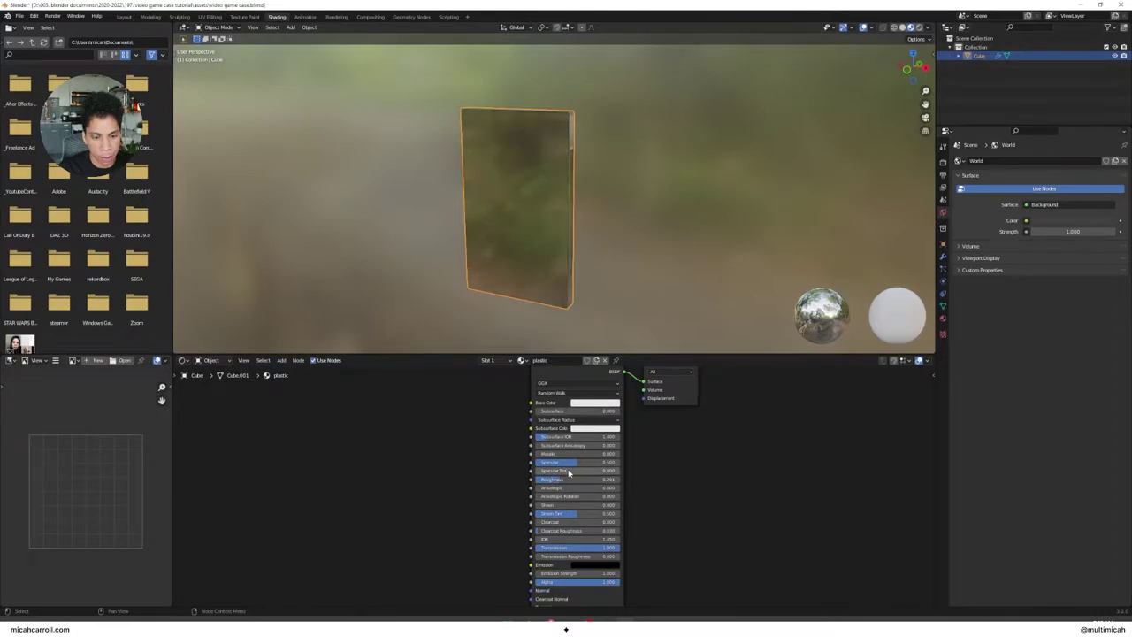
pyautogui.click(570, 478)
pyautogui.write('00.2')
pyautogui.press('Return')
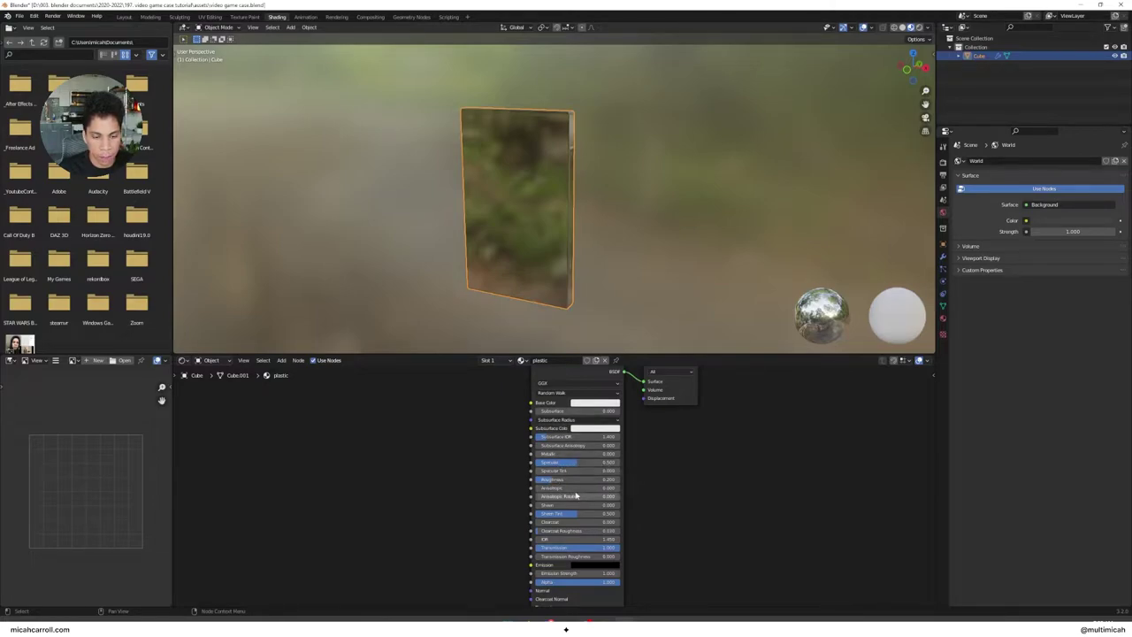
# Step: Darken the plastic material's base color slightly and set its Roughness to 0.4
pyautogui.click(602, 405)
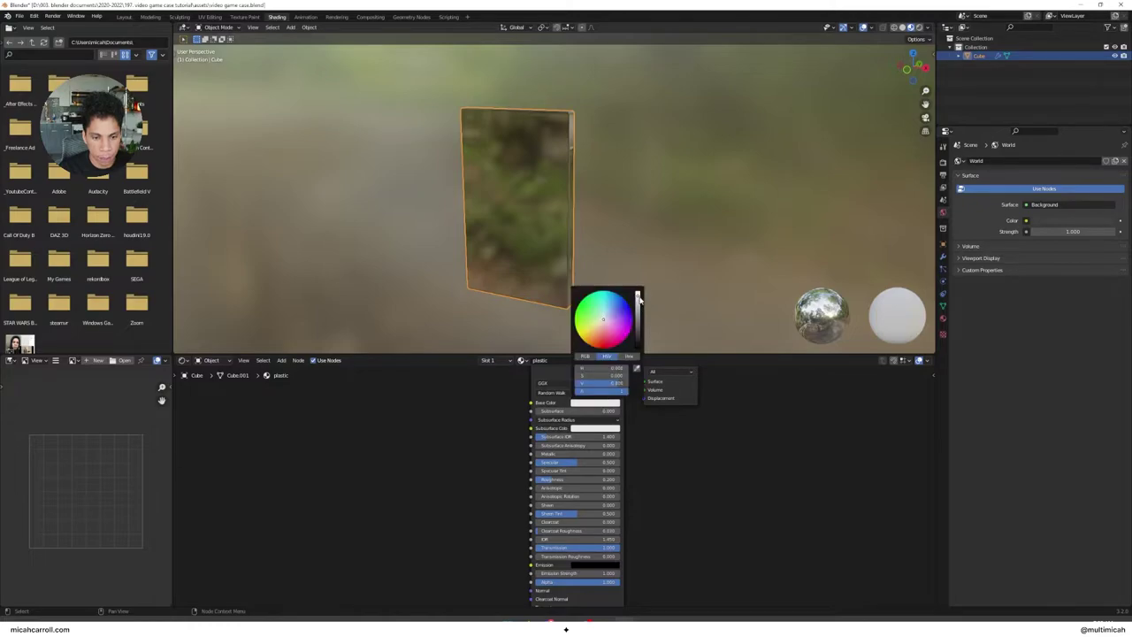
pyautogui.moveTo(637, 299)
pyautogui.mouseDown()
pyautogui.moveTo(638, 327)
pyautogui.moveTo(637, 306)
pyautogui.mouseUp()
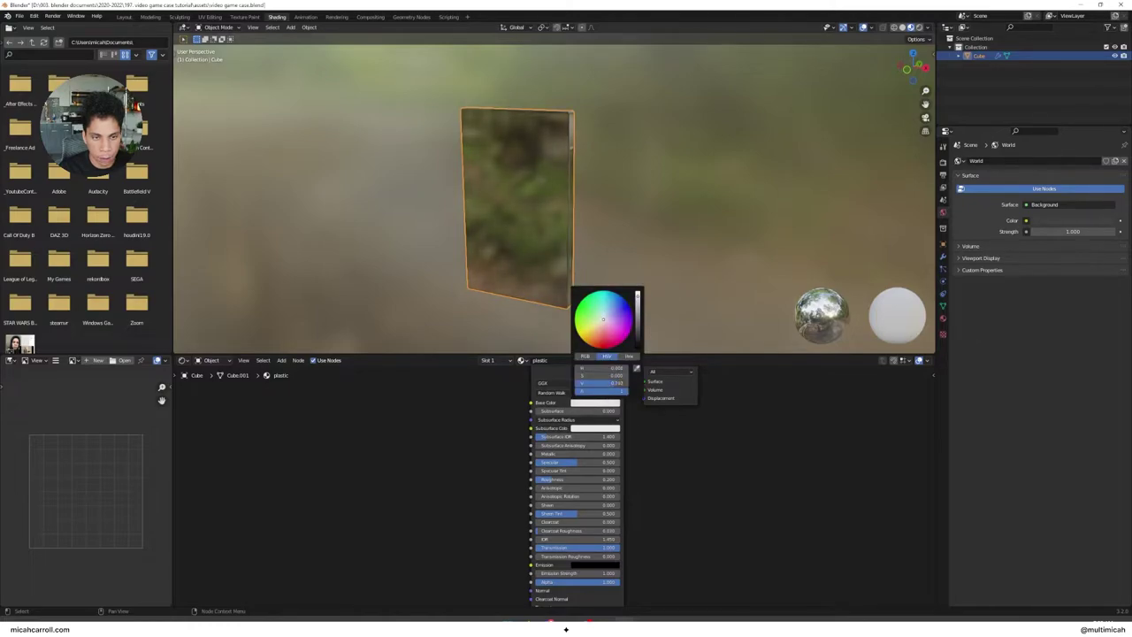
pyautogui.click(553, 479)
pyautogui.write('0.4')
pyautogui.press('Return')
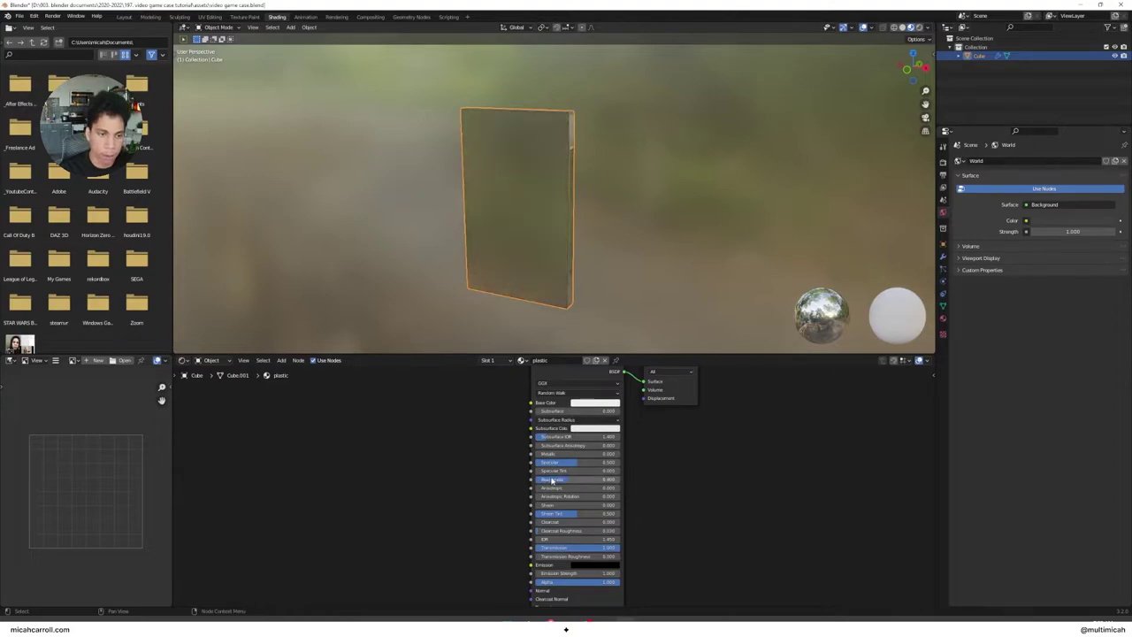
pyautogui.click(646, 256)
pyautogui.moveTo(654, 235)
pyautogui.mouseDown(button='middle')
pyautogui.moveTo(591, 240)
pyautogui.moveTo(511, 223)
pyautogui.moveTo(457, 236)
pyautogui.moveTo(584, 245)
pyautogui.moveTo(671, 235)
pyautogui.mouseUp(button='middle')
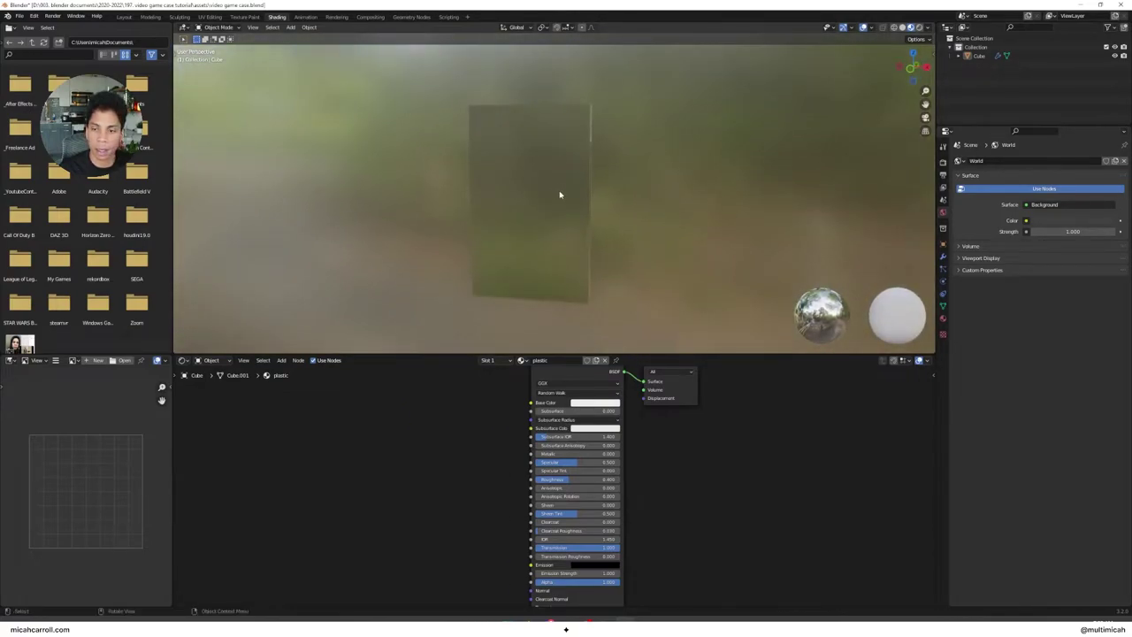
# Step: Reselect the case, show its material properties and select its narrow spine face in Edit Mode
pyautogui.moveTo(758, 183); pyautogui.dragTo(601, 137, button='middle')
pyautogui.click(600, 143)
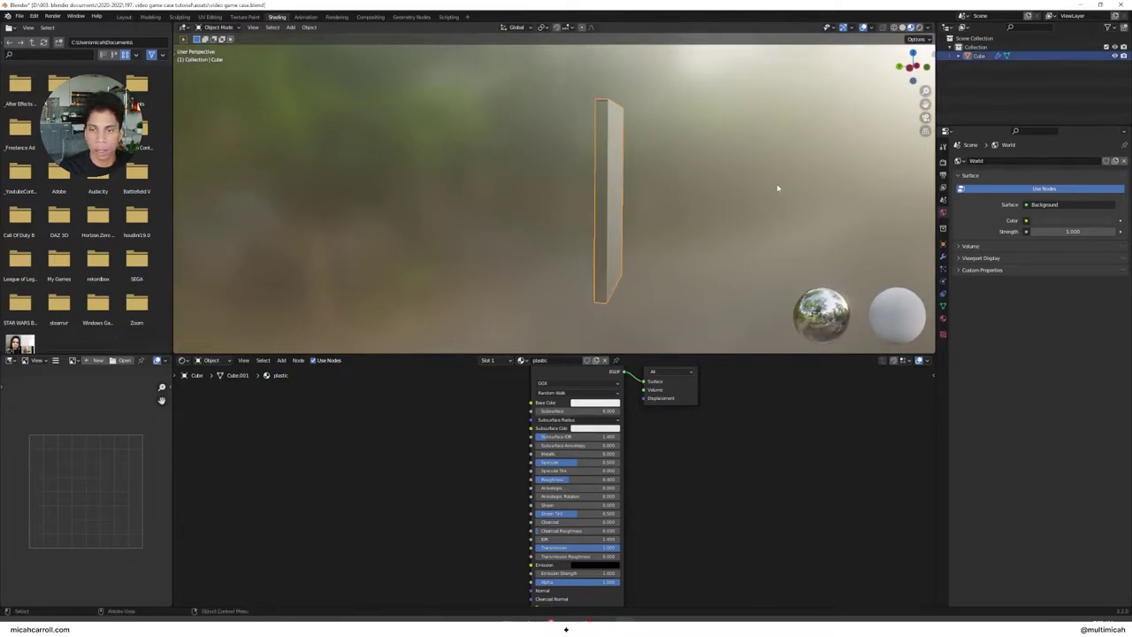
pyautogui.click(943, 318)
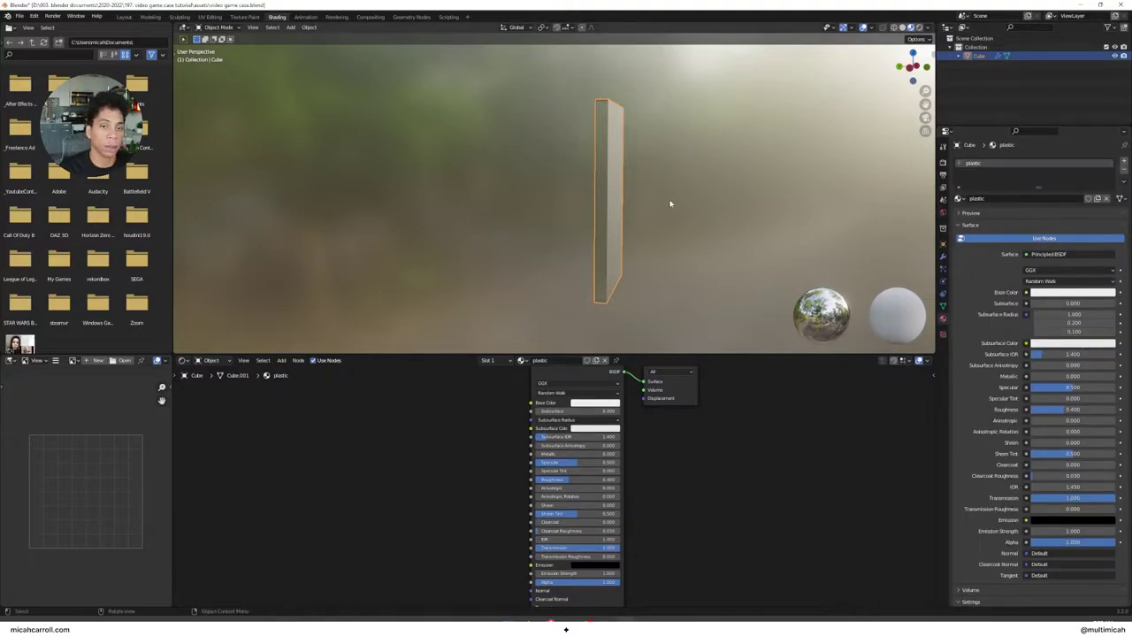
pyautogui.moveTo(685, 207); pyautogui.dragTo(601, 204, button='middle')
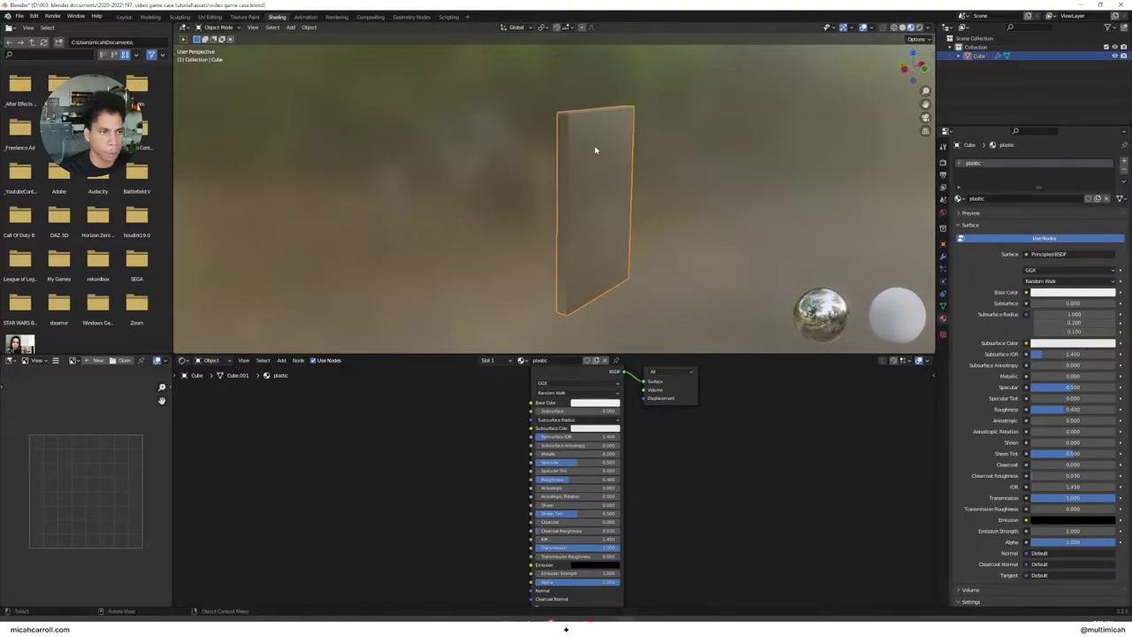
pyautogui.press('Tab')
pyautogui.press('Tab')
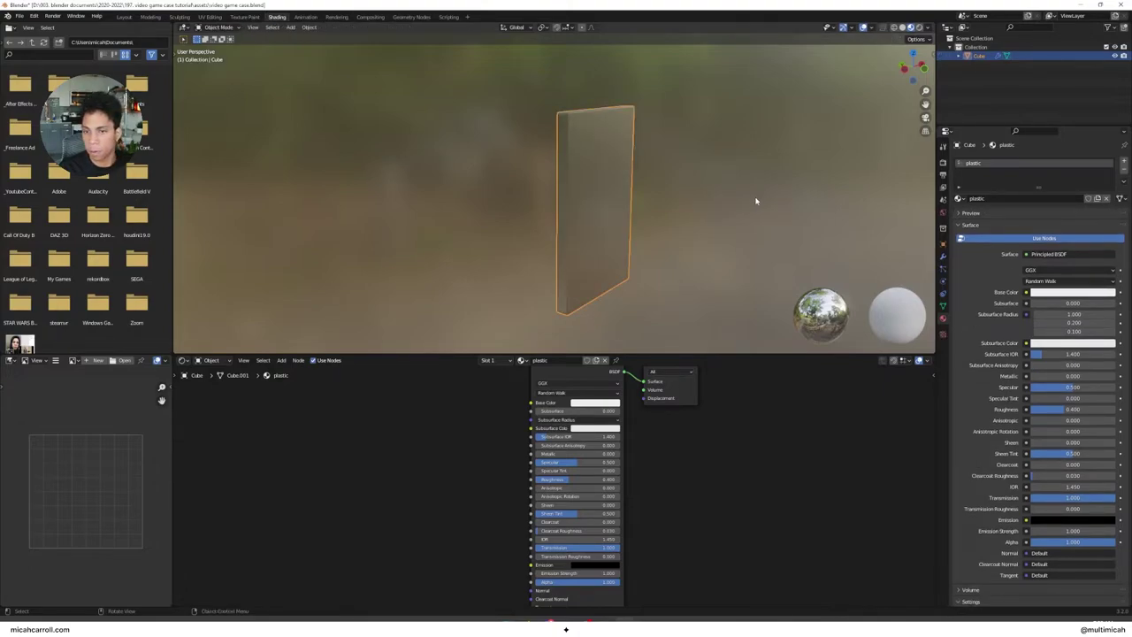
pyautogui.press('Tab')
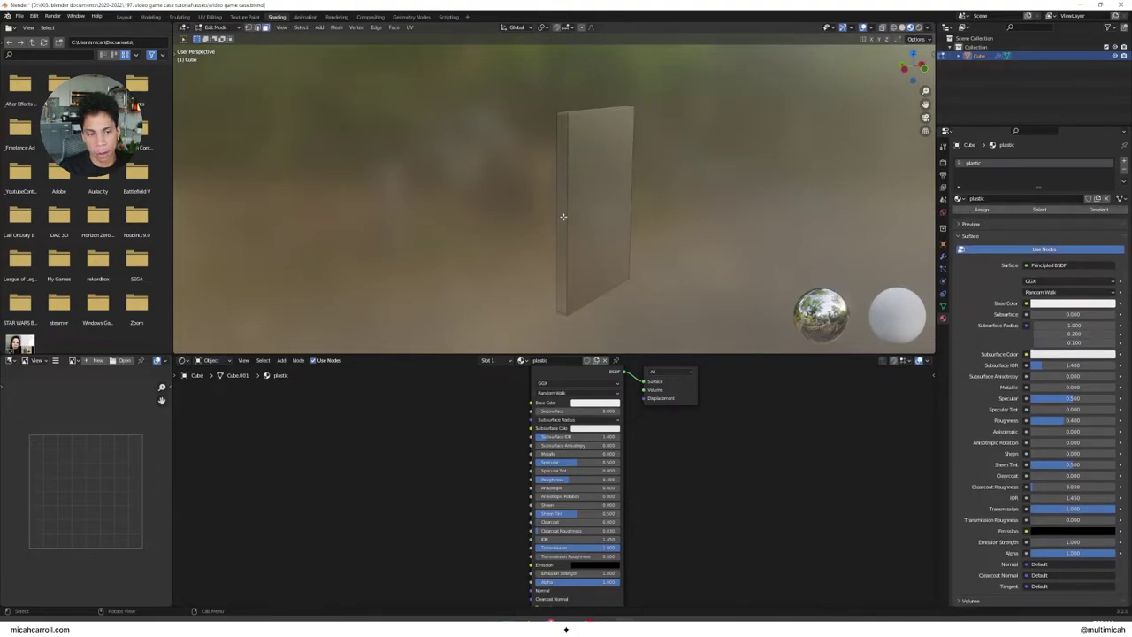
pyautogui.click(563, 218)
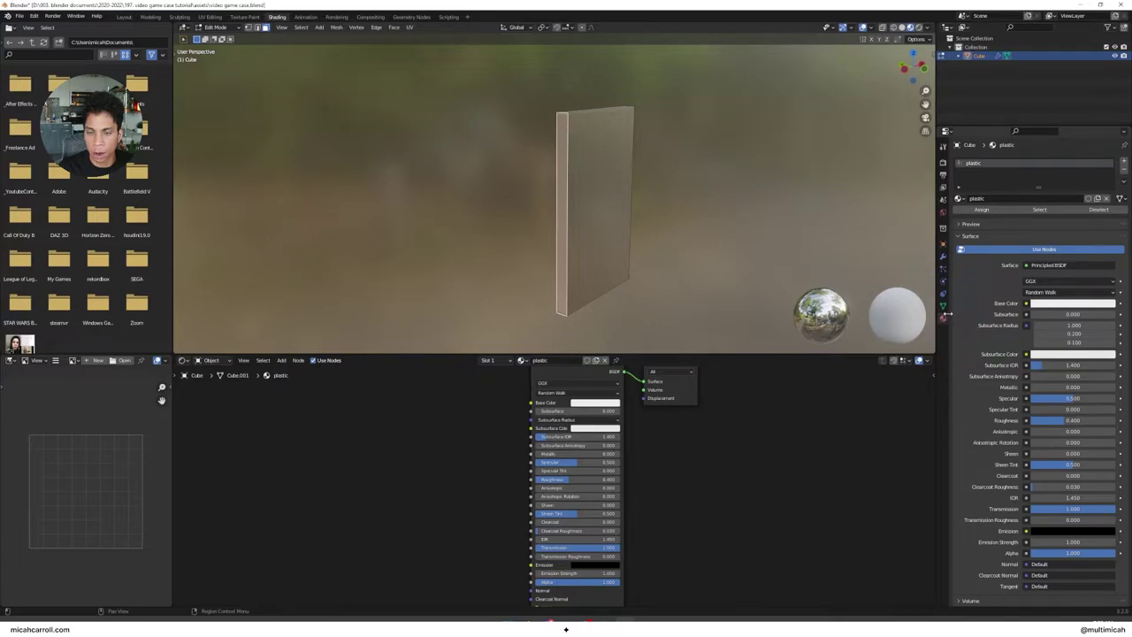
# Step: Add a second material slot with a new material named redzone and give it a red base color
pyautogui.click(1124, 162)
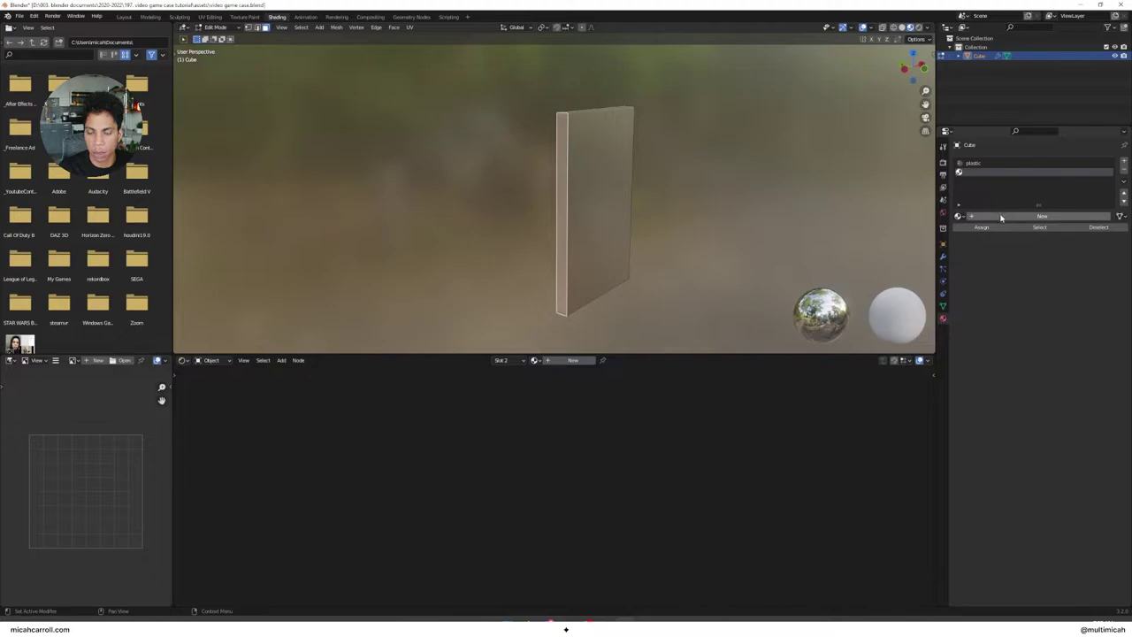
pyautogui.click(1042, 217)
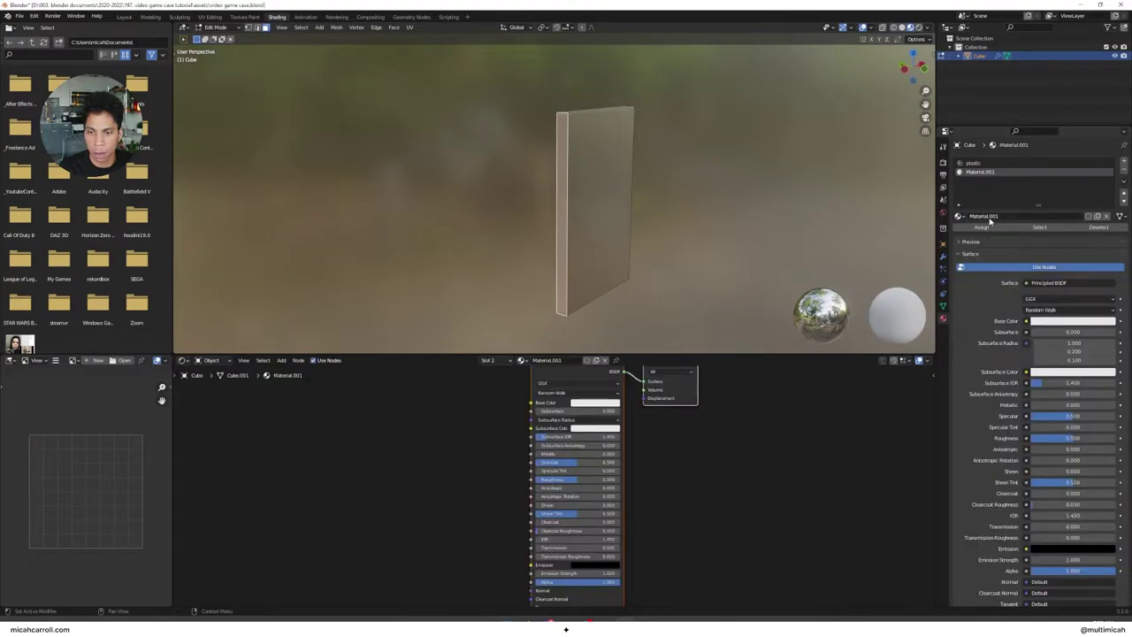
pyautogui.doubleClick(548, 360)
pyautogui.write('redzone')
pyautogui.press('Return')
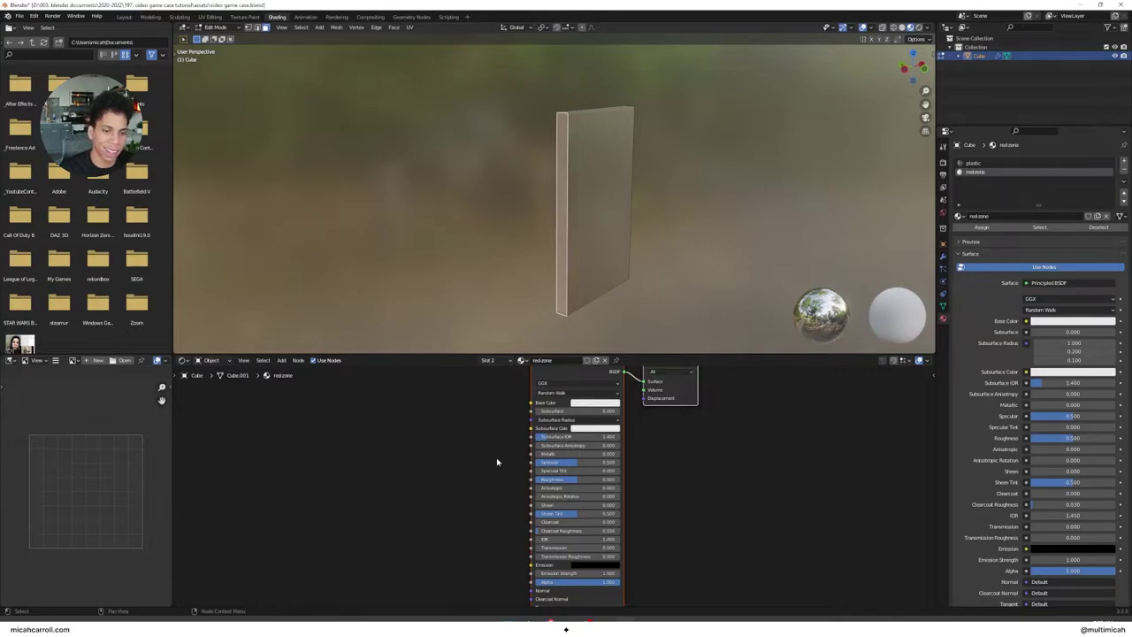
pyautogui.click(594, 402)
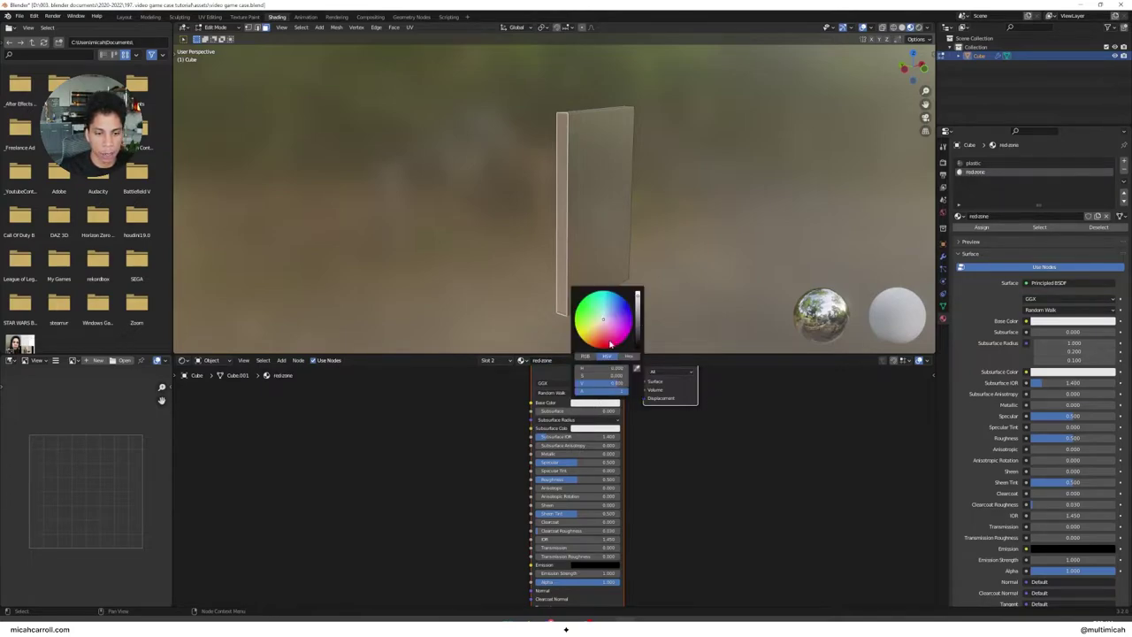
pyautogui.click(601, 344)
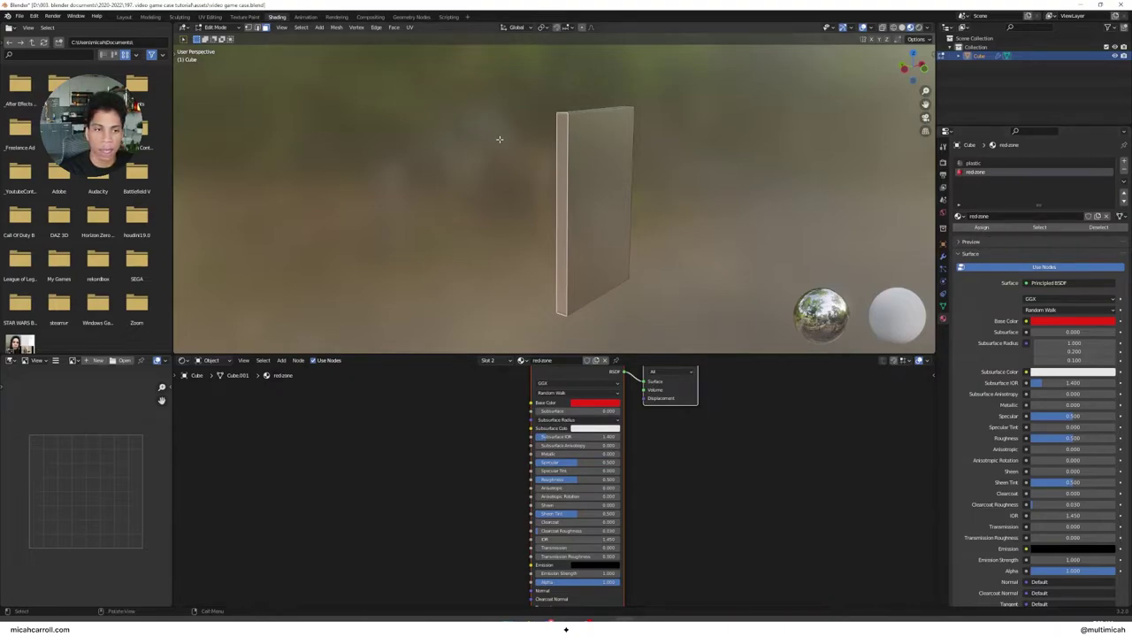
# Step: Assign the redzone material to the case's narrow spine face and return to Object Mode
pyautogui.press('Tab')
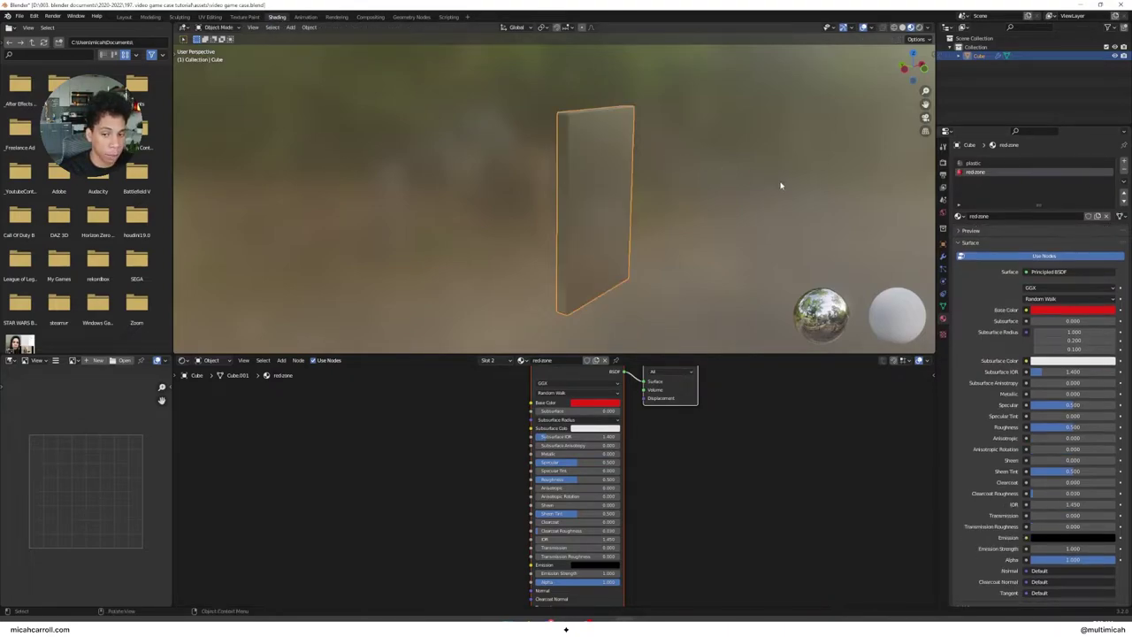
pyautogui.press('Tab')
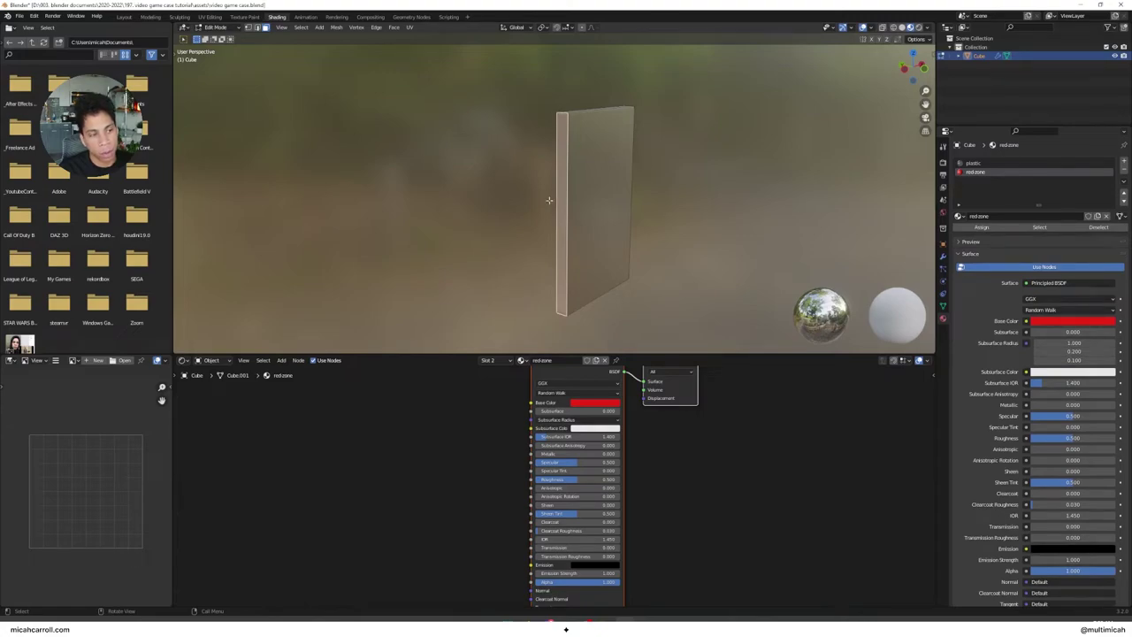
pyautogui.click(578, 131)
pyautogui.click(558, 138)
pyautogui.click(588, 140)
pyautogui.click(557, 143)
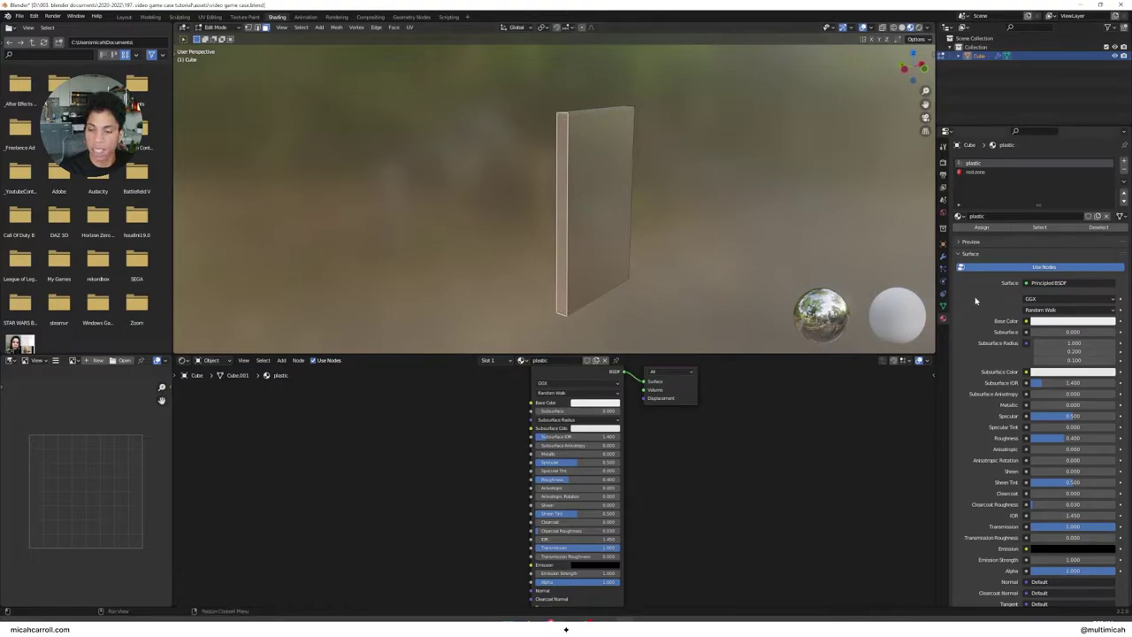
pyautogui.click(972, 172)
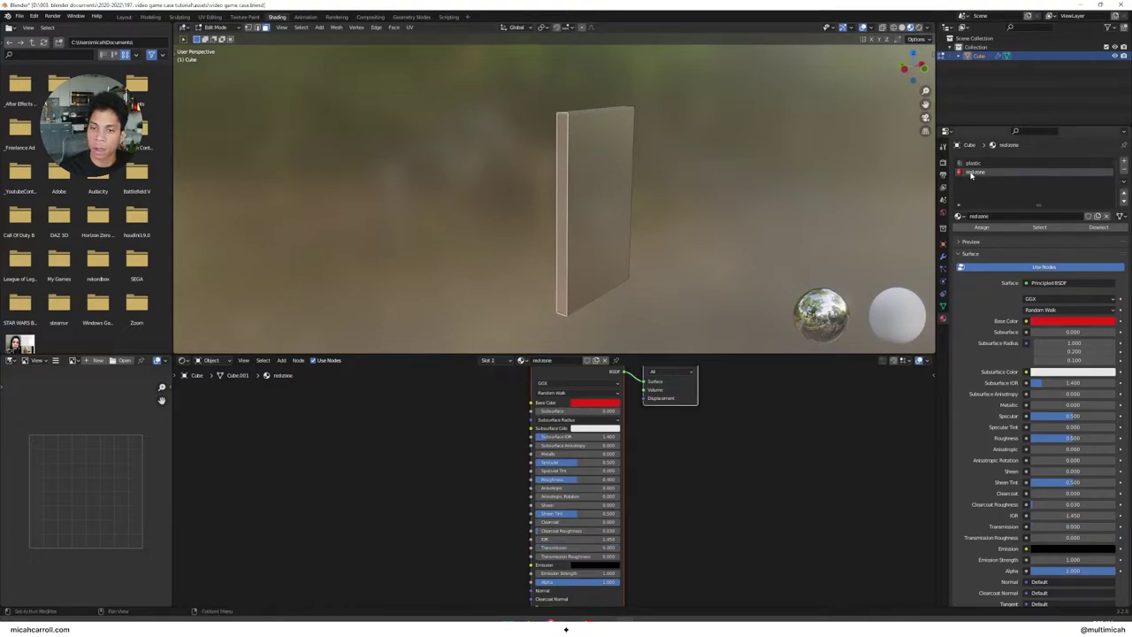
pyautogui.click(981, 229)
pyautogui.press('Tab')
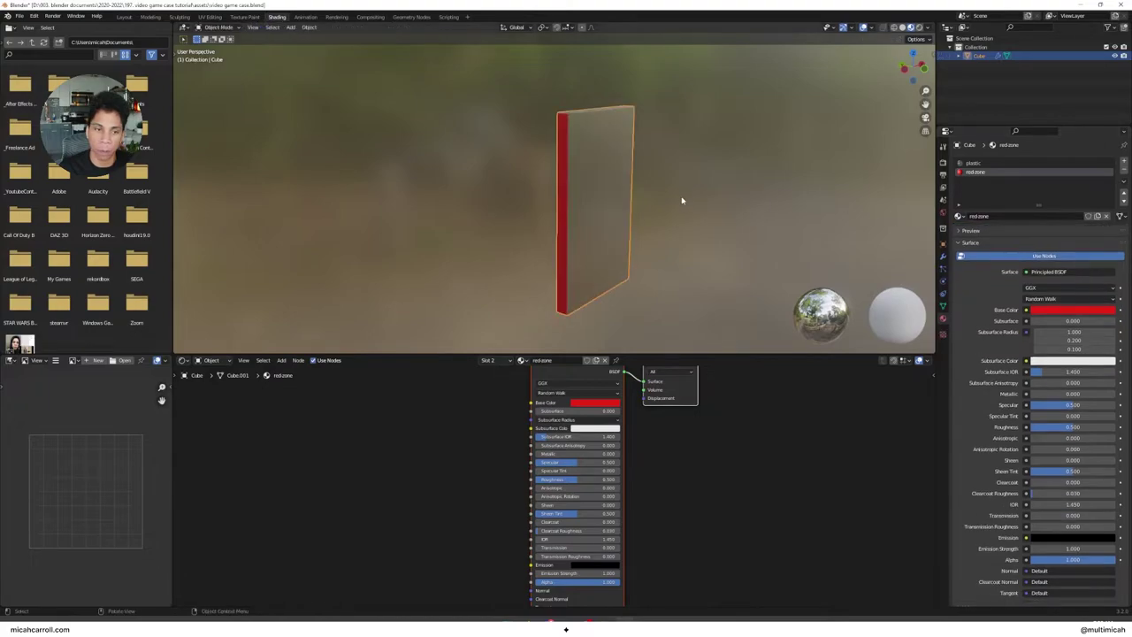
# Step: Rename the case object to game case
pyautogui.moveTo(681, 203); pyautogui.dragTo(649, 196, button='middle')
pyautogui.click(741, 197)
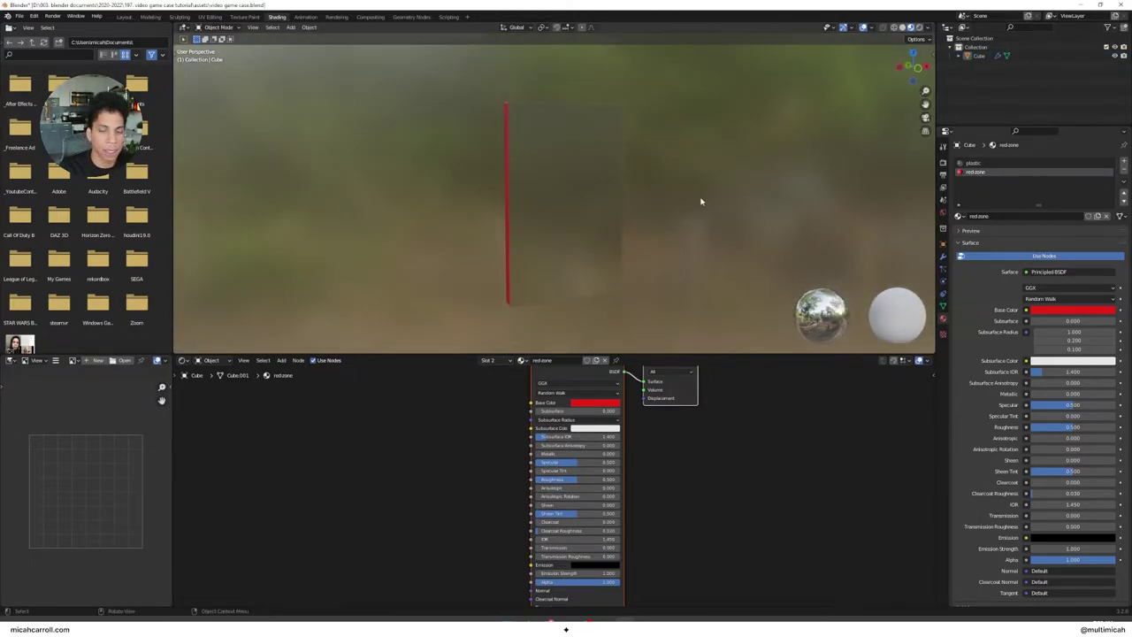
pyautogui.moveTo(700, 202)
pyautogui.mouseDown(button='middle')
pyautogui.moveTo(667, 212)
pyautogui.moveTo(690, 207)
pyautogui.mouseUp(button='middle')
pyautogui.doubleClick(979, 56)
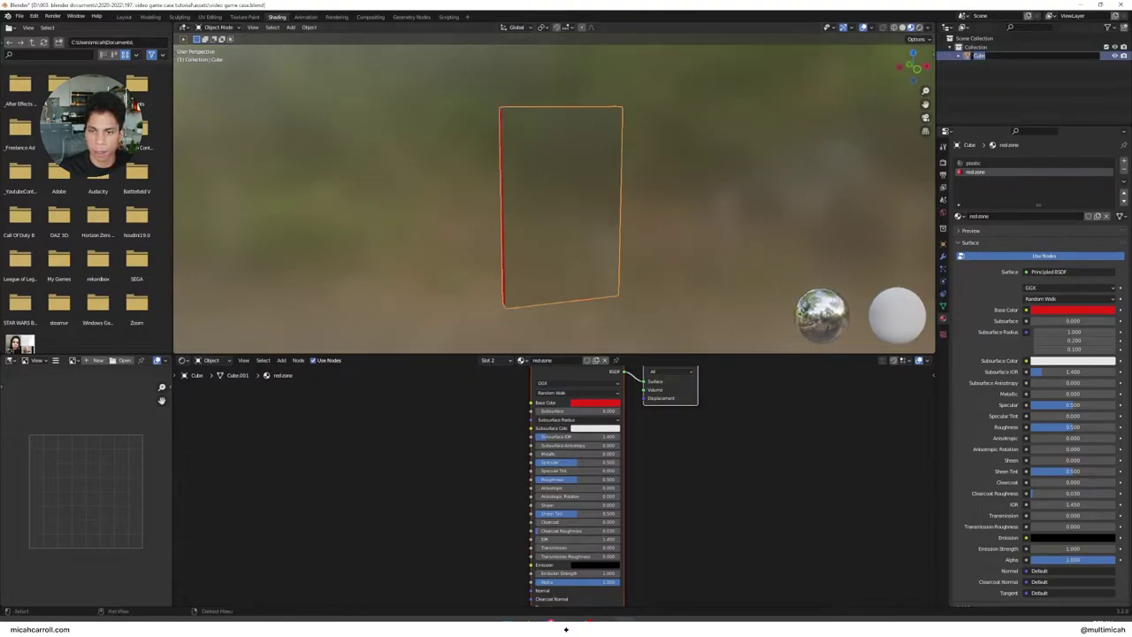
pyautogui.write('game case')
pyautogui.press('Return')
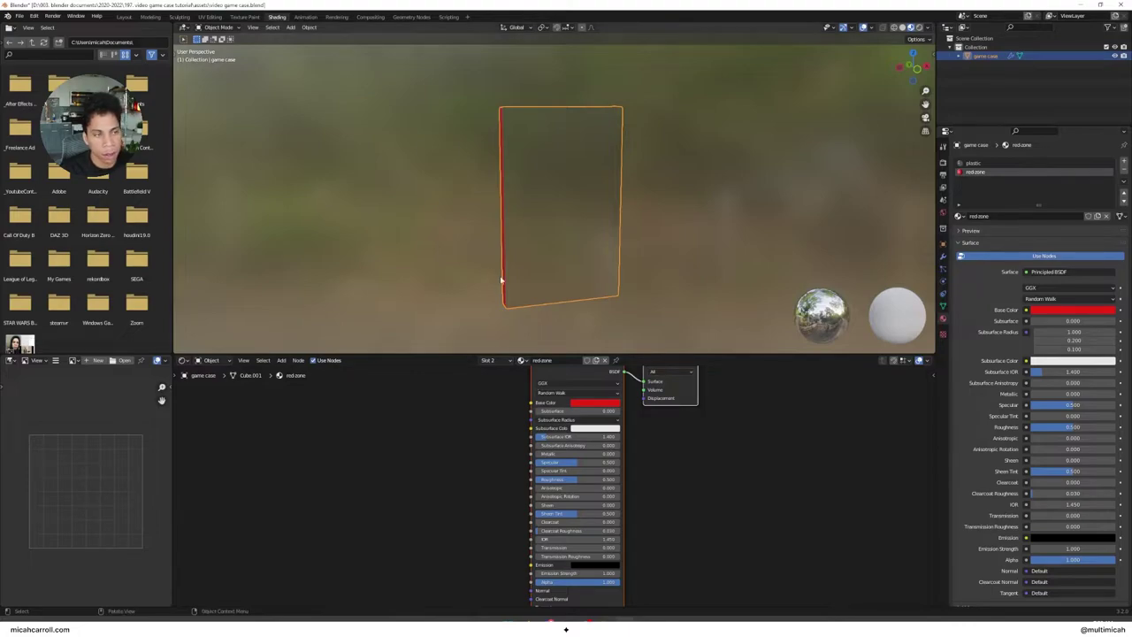
# Step: Switch to the UV Editing workspace and view the case up close in Object Mode with Material Preview shading
pyautogui.click(219, 18)
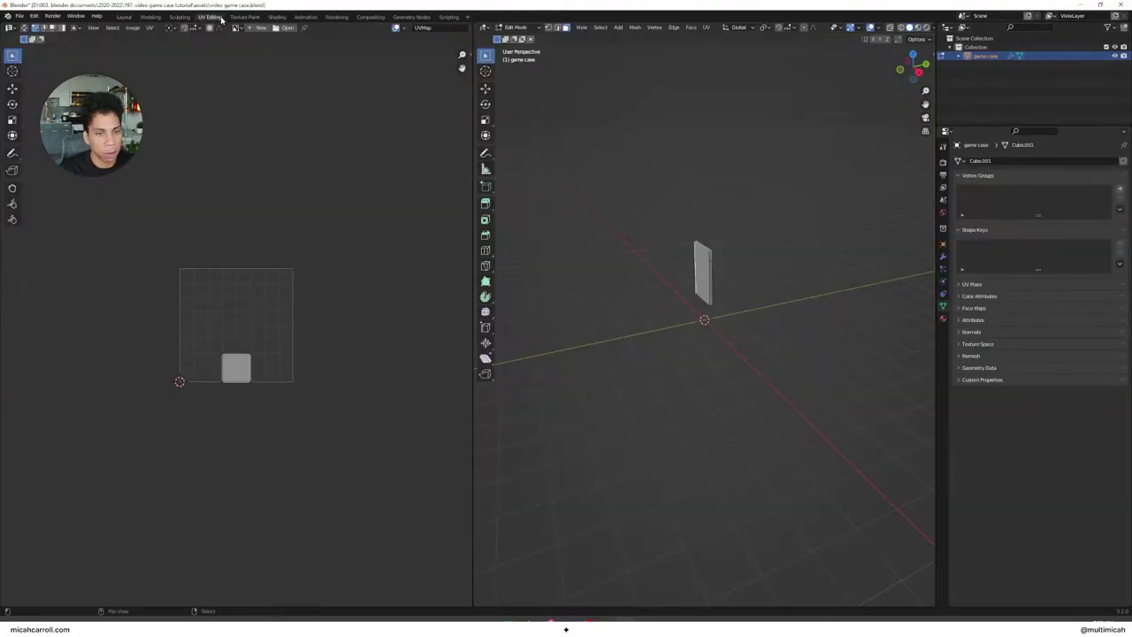
pyautogui.moveTo(678, 295)
pyautogui.mouseDown(button='middle')
pyautogui.moveTo(733, 293)
pyautogui.moveTo(753, 270)
pyautogui.moveTo(741, 330)
pyautogui.moveTo(682, 306)
pyautogui.mouseUp(button='middle')
pyautogui.press('Tab')
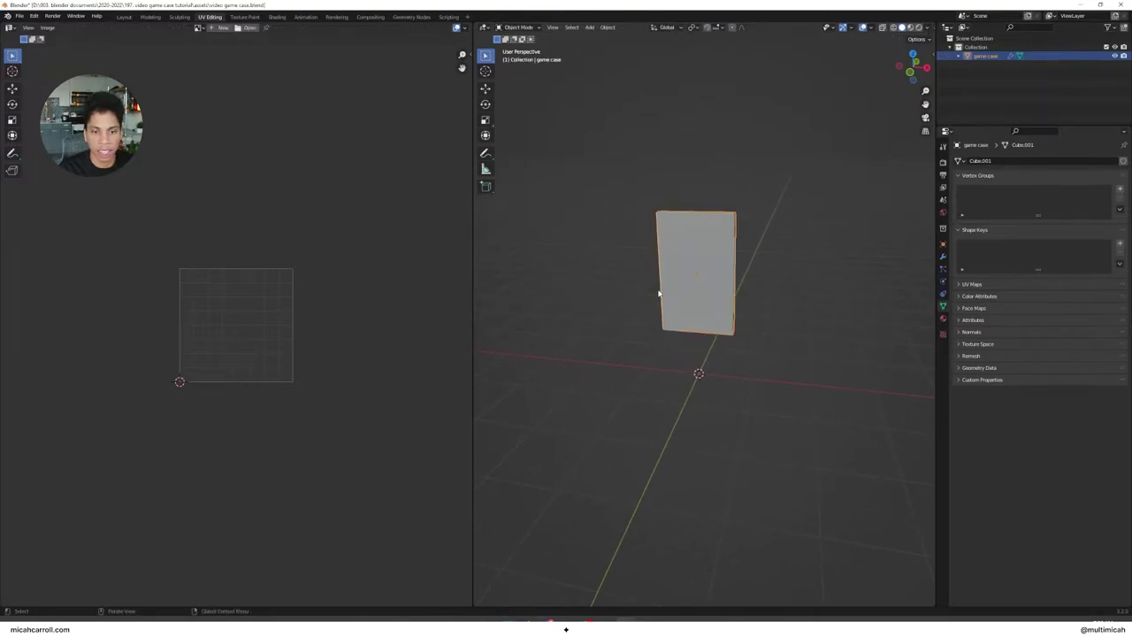
pyautogui.press('z')
pyautogui.click(720, 346)
pyautogui.scroll(4, 611, 321)
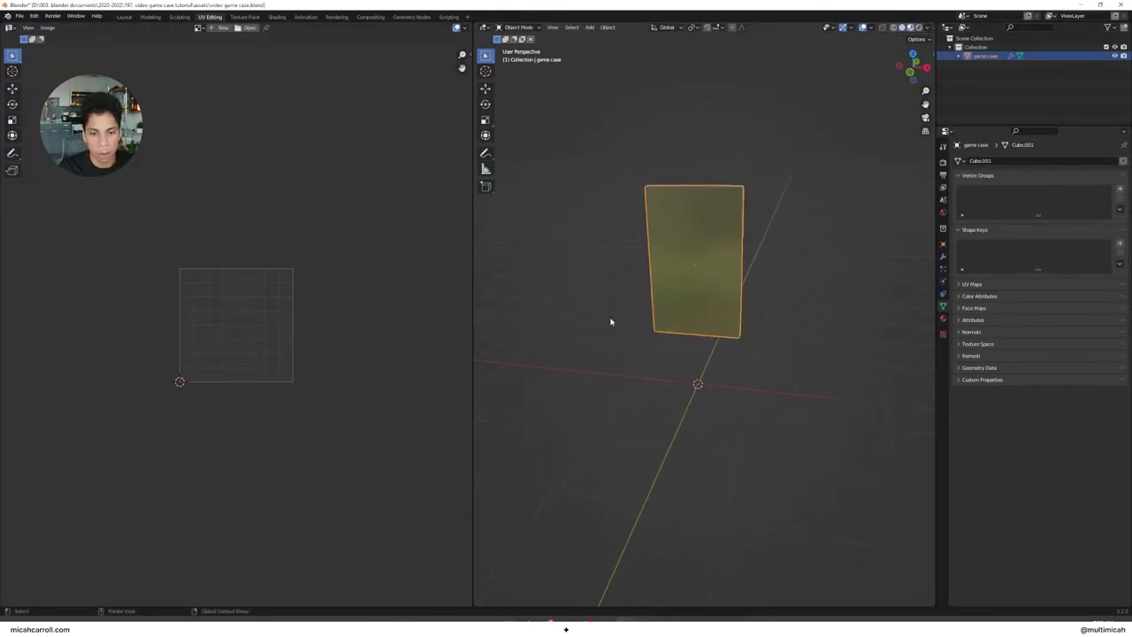
pyautogui.moveTo(622, 312); pyautogui.dragTo(700, 295, button='middle')
pyautogui.moveTo(793, 248); pyautogui.dragTo(725, 262, button='middle')
pyautogui.scroll(3, 614, 361)
pyautogui.keyDown('shift'); pyautogui.moveTo(611, 359); pyautogui.dragTo(684, 549, button='middle'); pyautogui.keyUp('shift')
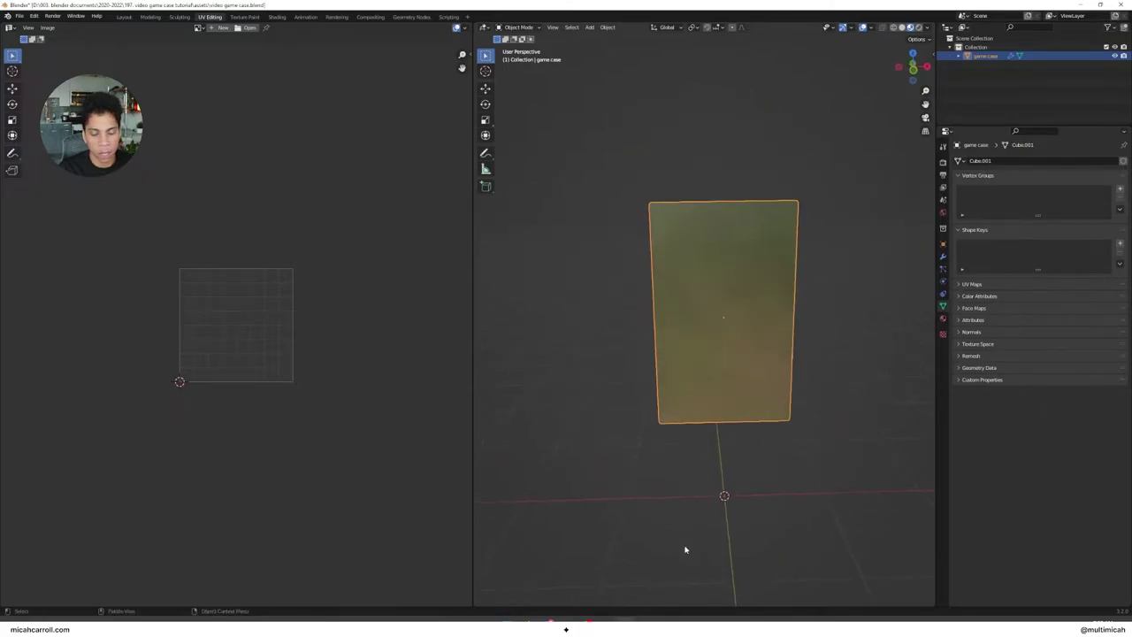
# Step: Return to the Shading workspace, split the 3D viewport vertically in two and turn one half into a UV Editor
pyautogui.click(276, 17)
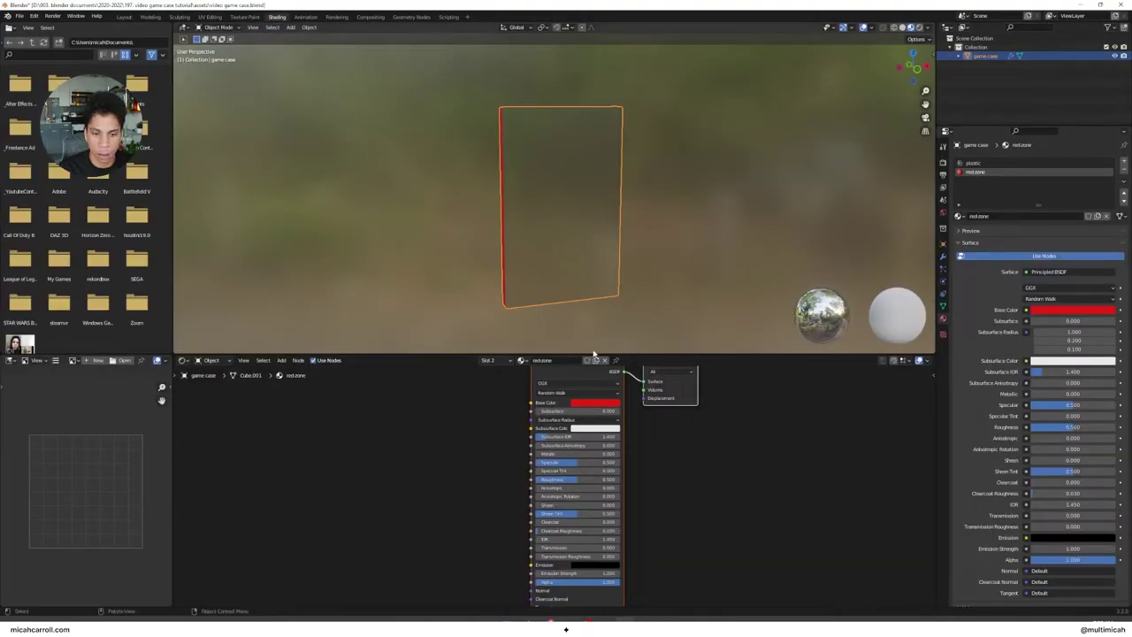
pyautogui.rightClick(565, 352)
pyautogui.click(542, 347)
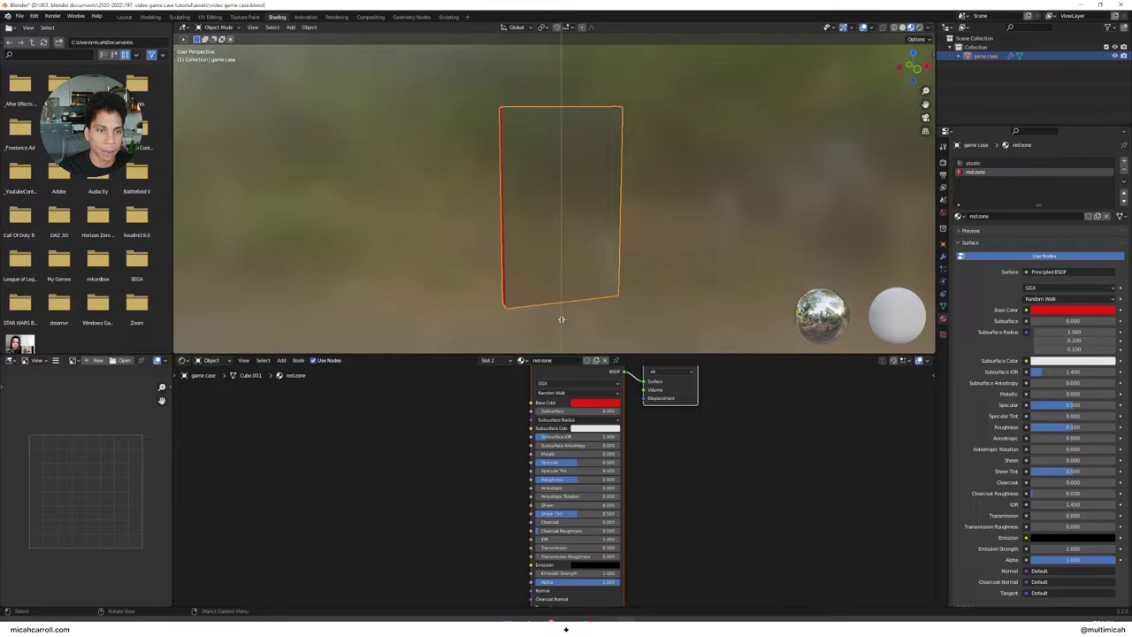
pyautogui.click(561, 319)
pyautogui.rightClick(568, 353)
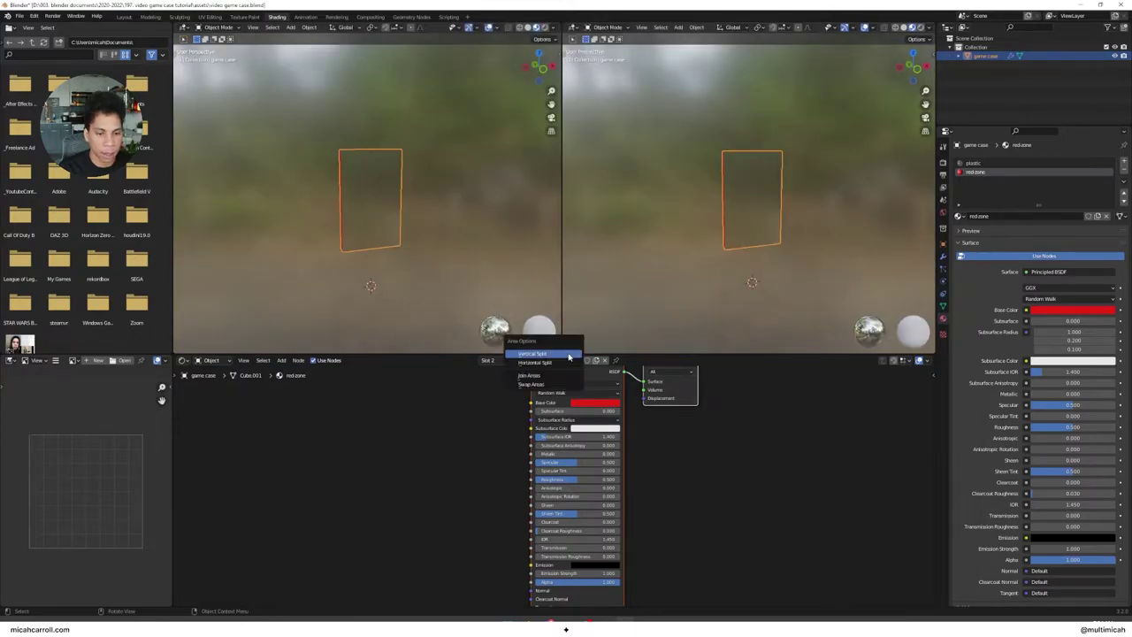
pyautogui.click(571, 27)
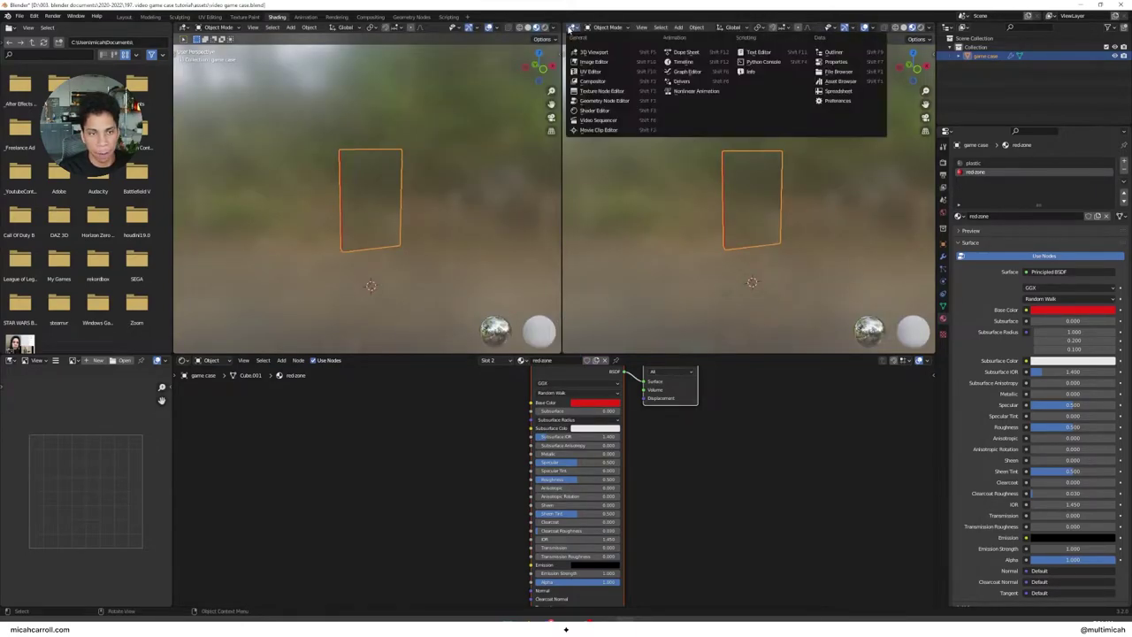
pyautogui.click(597, 78)
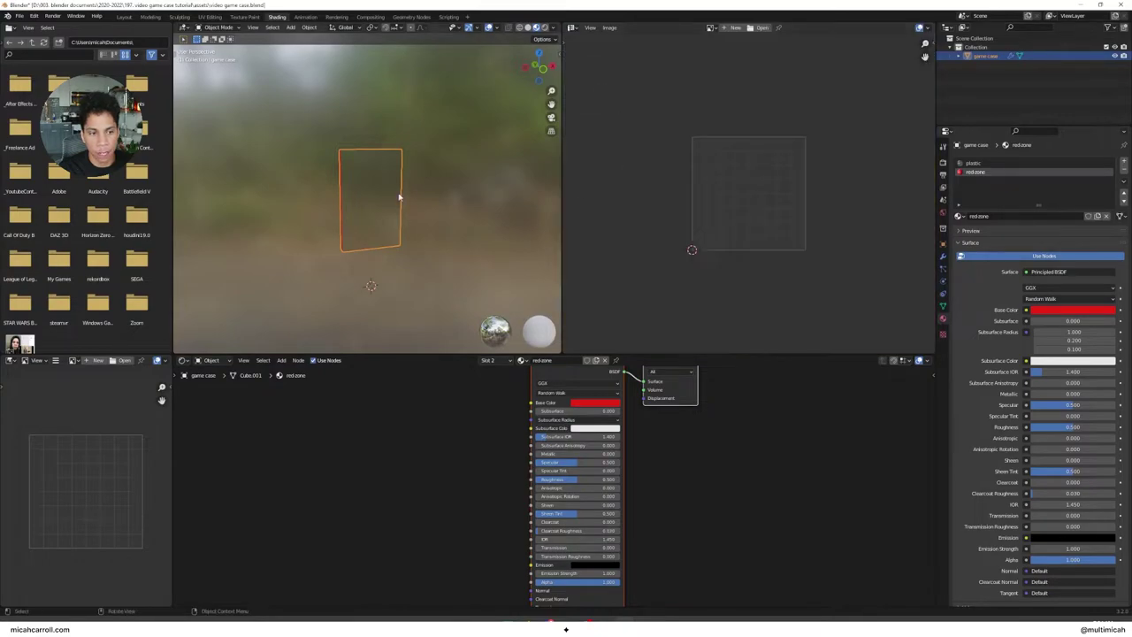
# Step: Add a third material slot to the case with a new material named front game case
pyautogui.click(427, 195)
pyautogui.click(400, 191)
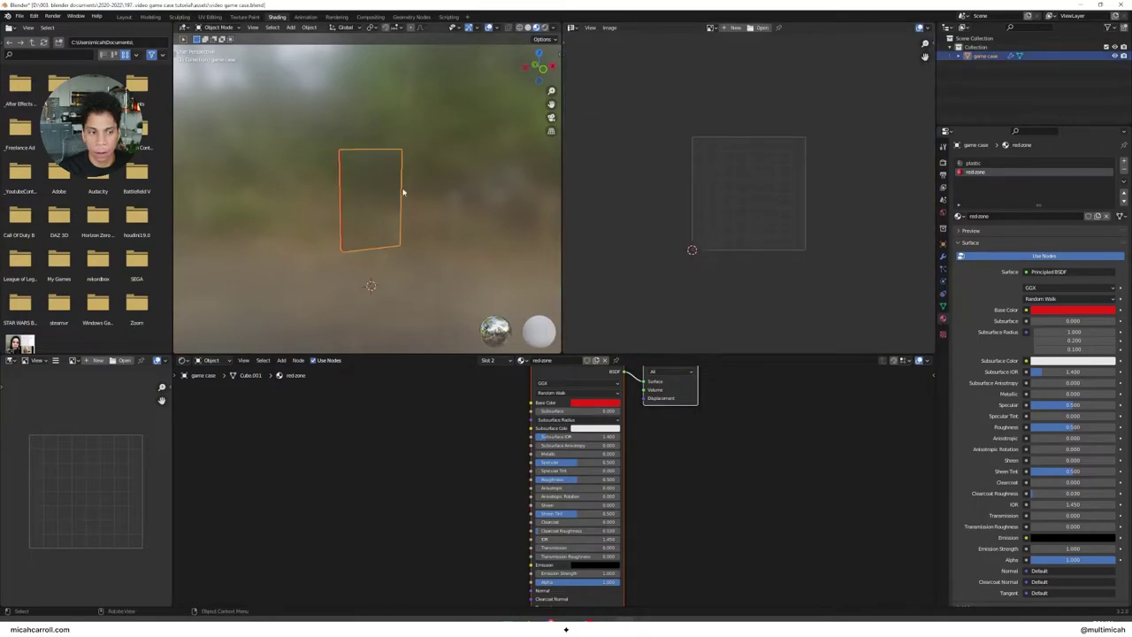
pyautogui.click(1123, 163)
pyautogui.click(993, 217)
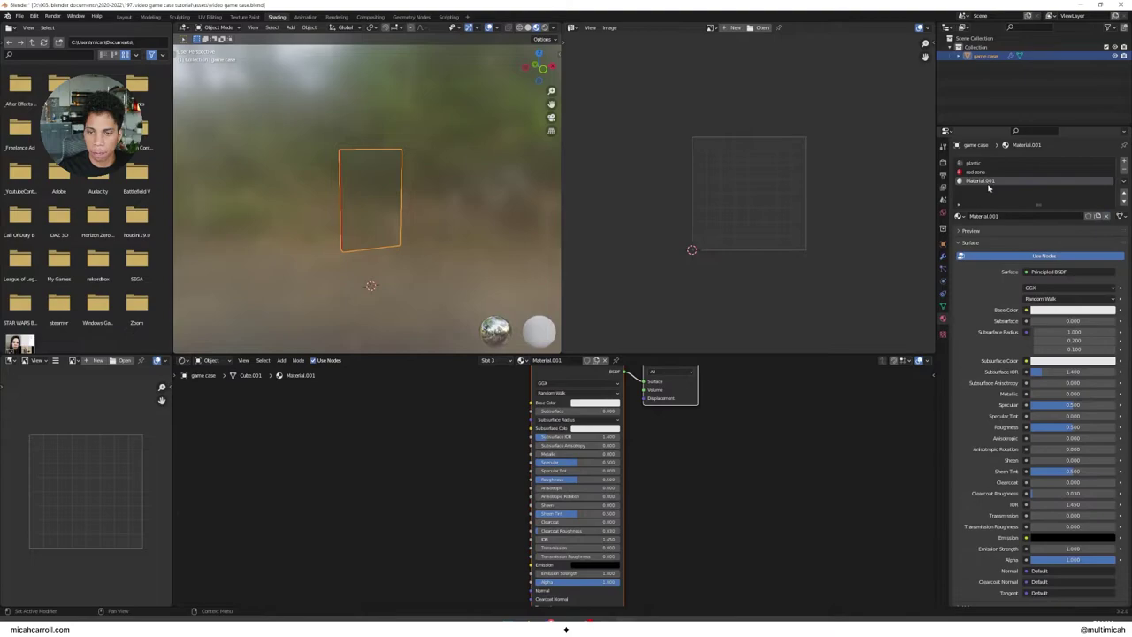
pyautogui.doubleClick(994, 217)
pyautogui.write('front game case')
pyautogui.press('Return')
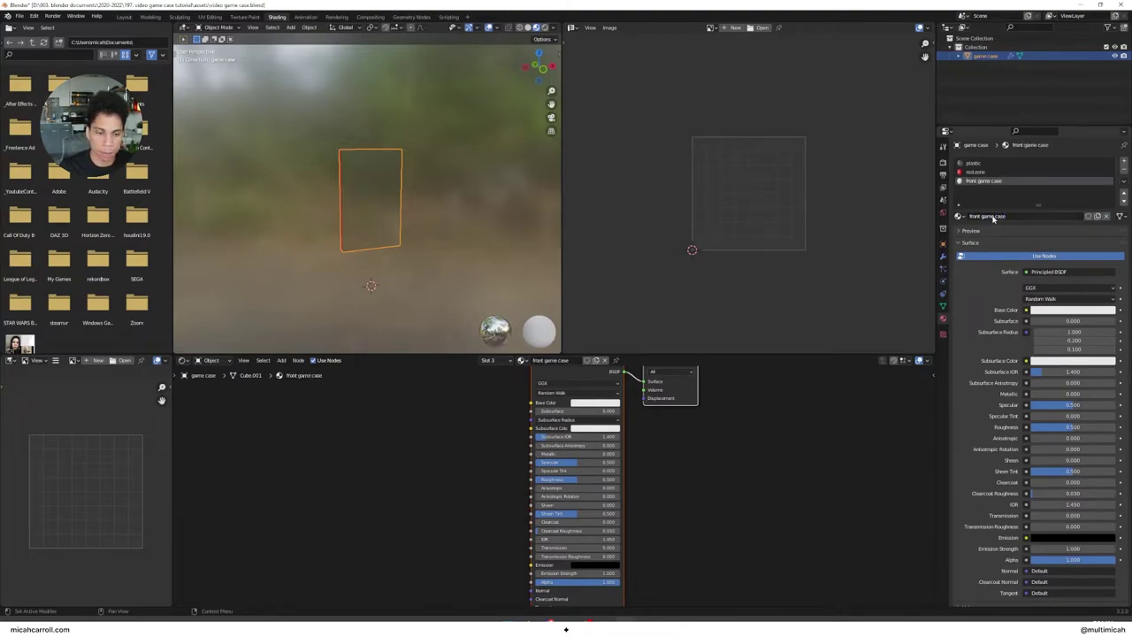
# Step: Select the game case and enter Edit Mode with its front face selected
pyautogui.click(430, 233)
pyautogui.click(384, 215)
pyautogui.scroll(2, 414, 230)
pyautogui.press('Tab')
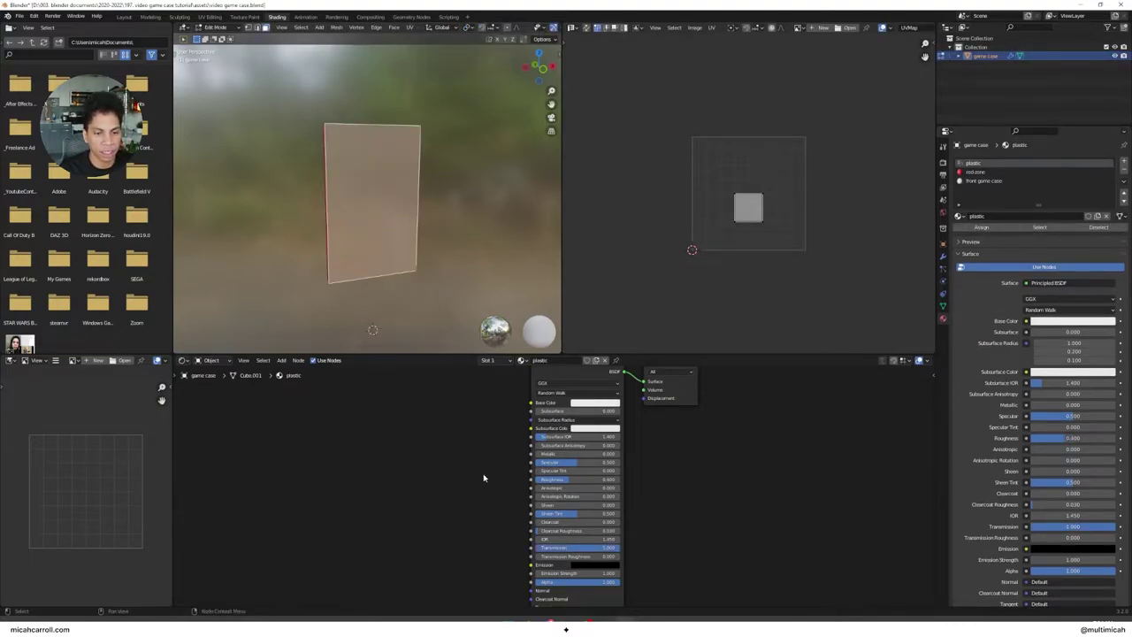
pyautogui.scroll(-2, 484, 478)
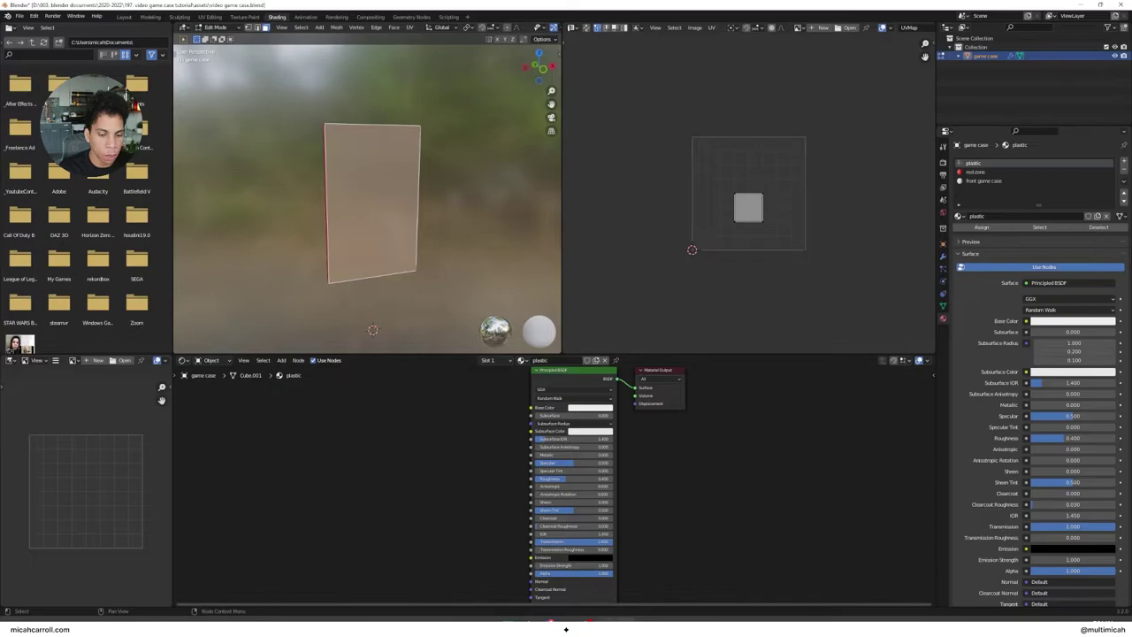
# Step: Switch to File Explorer, open the assets folder of 194. Video Game Case - PS1 and select the front.jpg image
pyautogui.hotkey('alt', 'Tab')
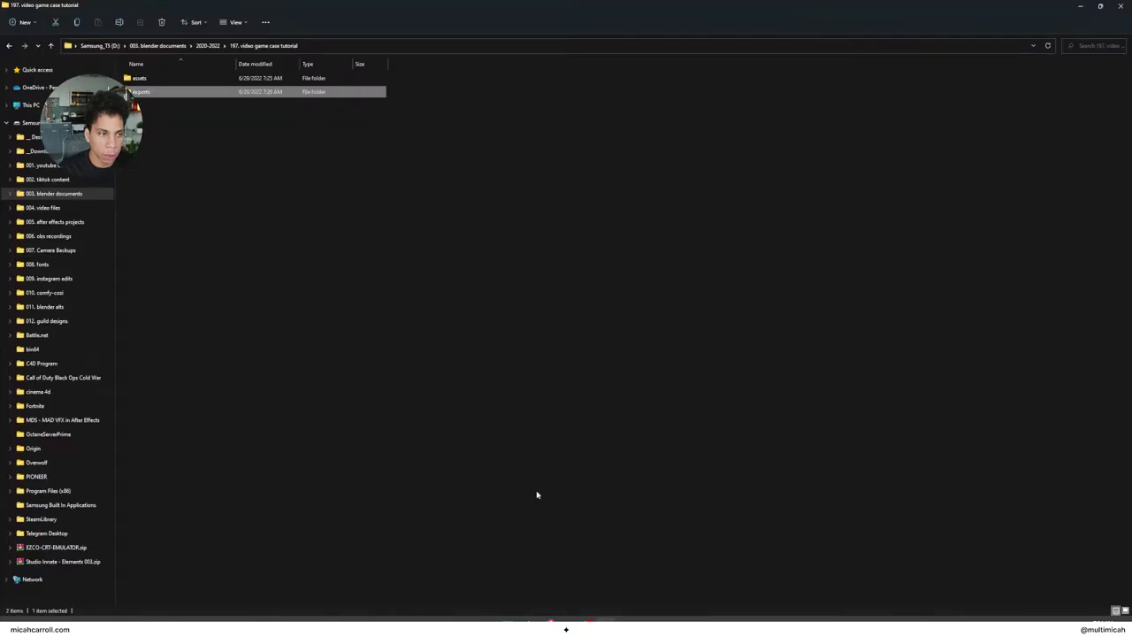
pyautogui.click(207, 46)
pyautogui.doubleClick(186, 119)
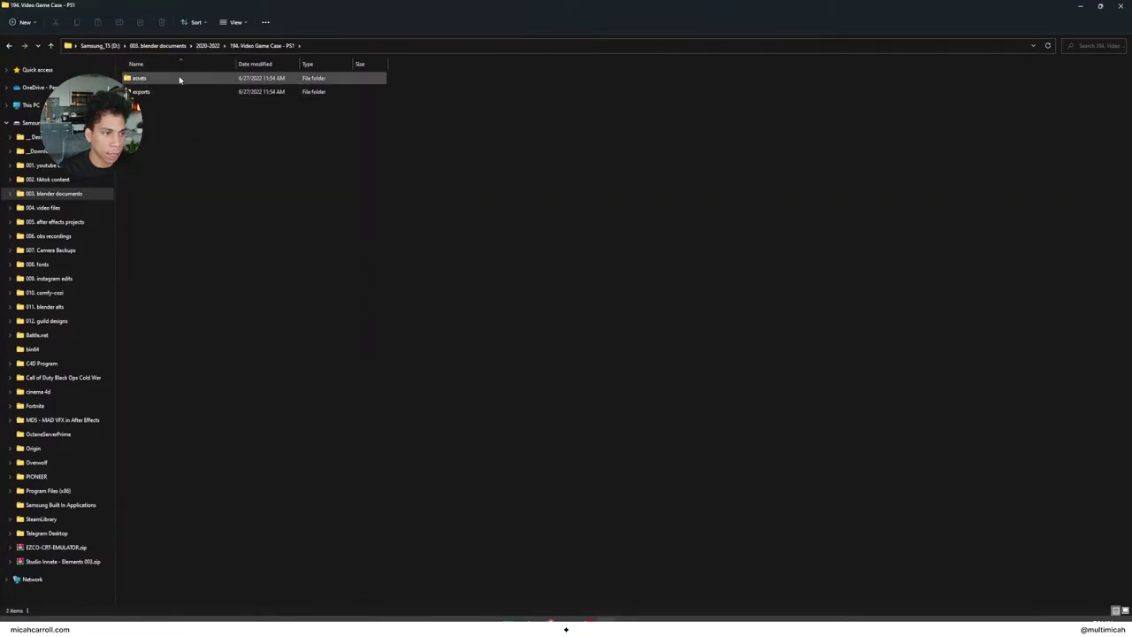
pyautogui.doubleClick(179, 78)
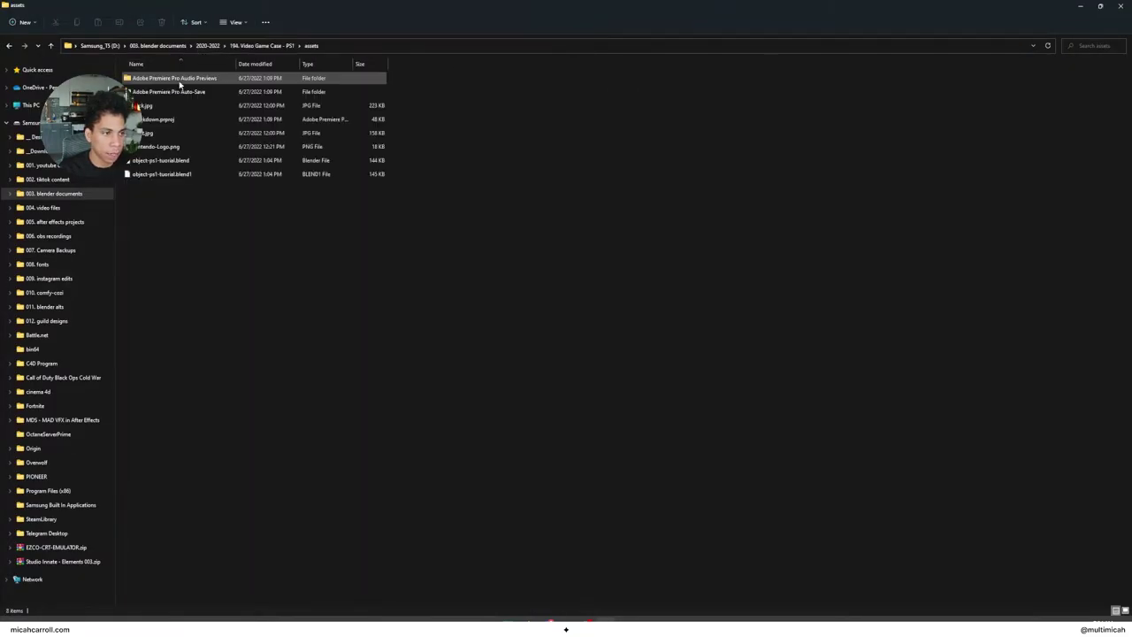
pyautogui.click(217, 138)
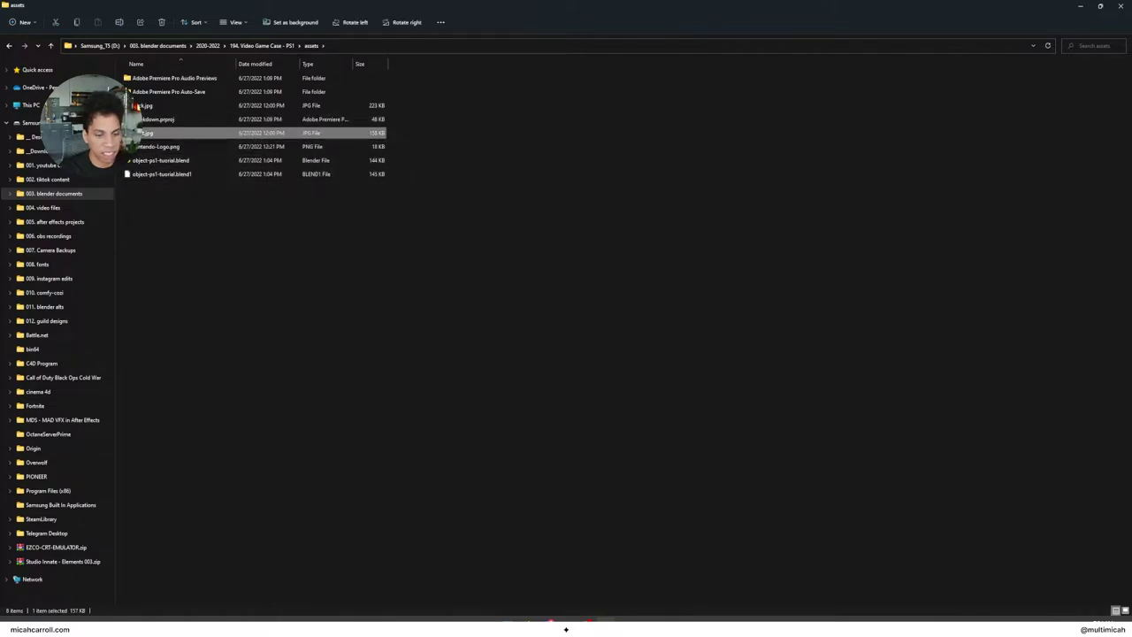
# Step: Try adding front.jpg as an image texture node to the plastic material in Blender
pyautogui.click(660, 618)
pyautogui.hotkey('alt', 'Tab')
pyautogui.moveTo(180, 136); pyautogui.dragTo(413, 402)
pyautogui.hotkey('alt', 'Tab')
pyautogui.click(466, 456)
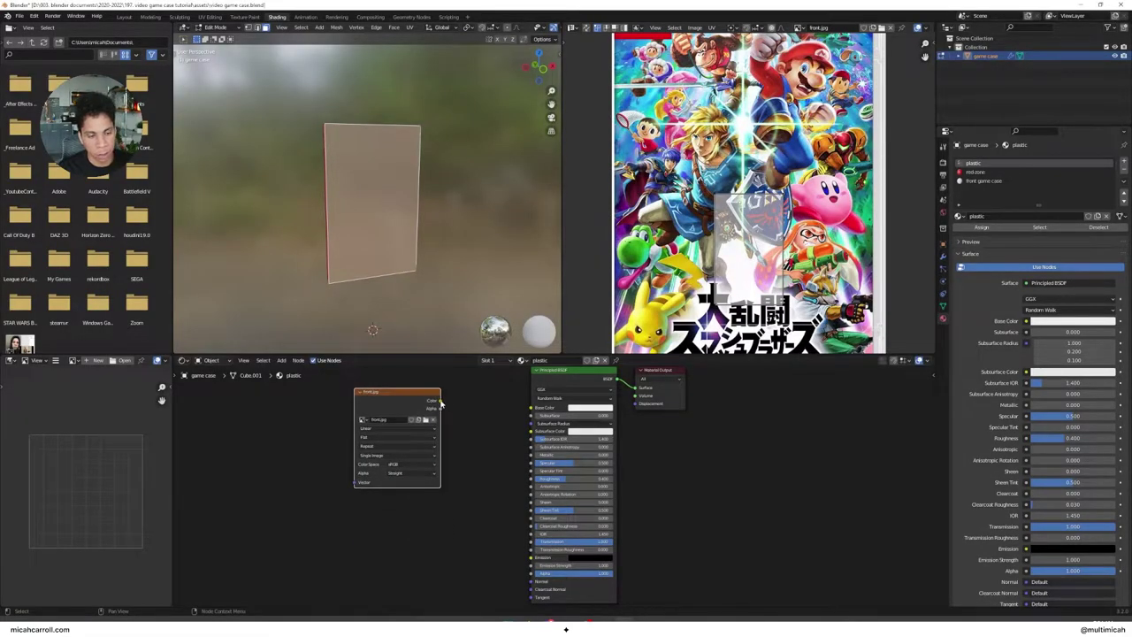
# Step: Try linking front.jpg's Color to Base Color and Alpha to Alpha in the plastic material with Clip extension, and delete the image node
pyautogui.scroll(3, 472, 419)
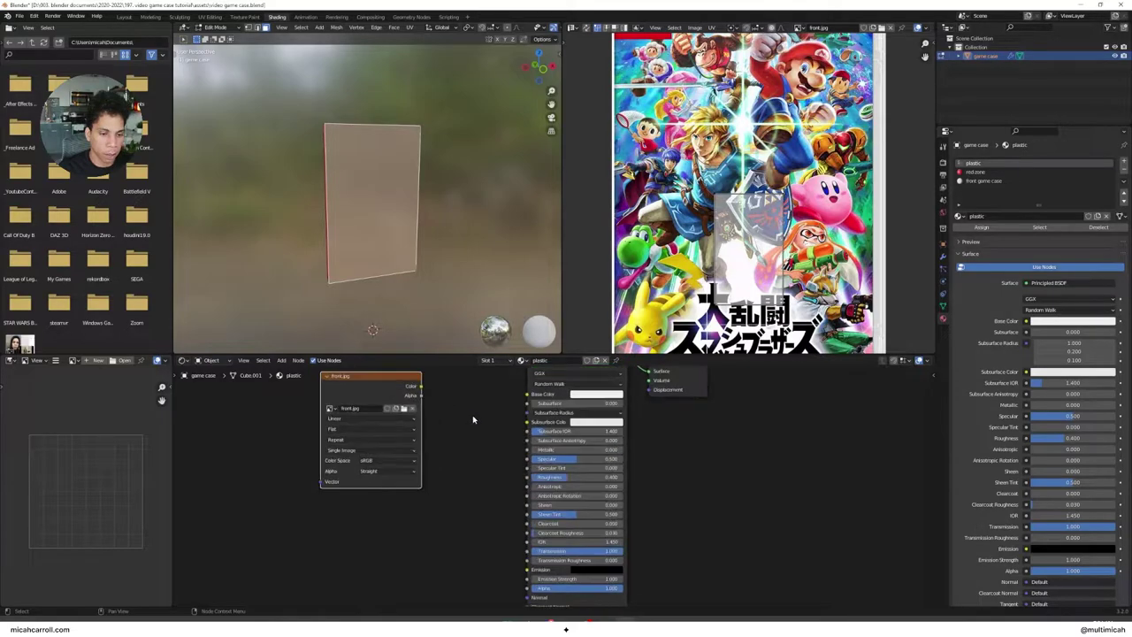
pyautogui.scroll(-5, 472, 421)
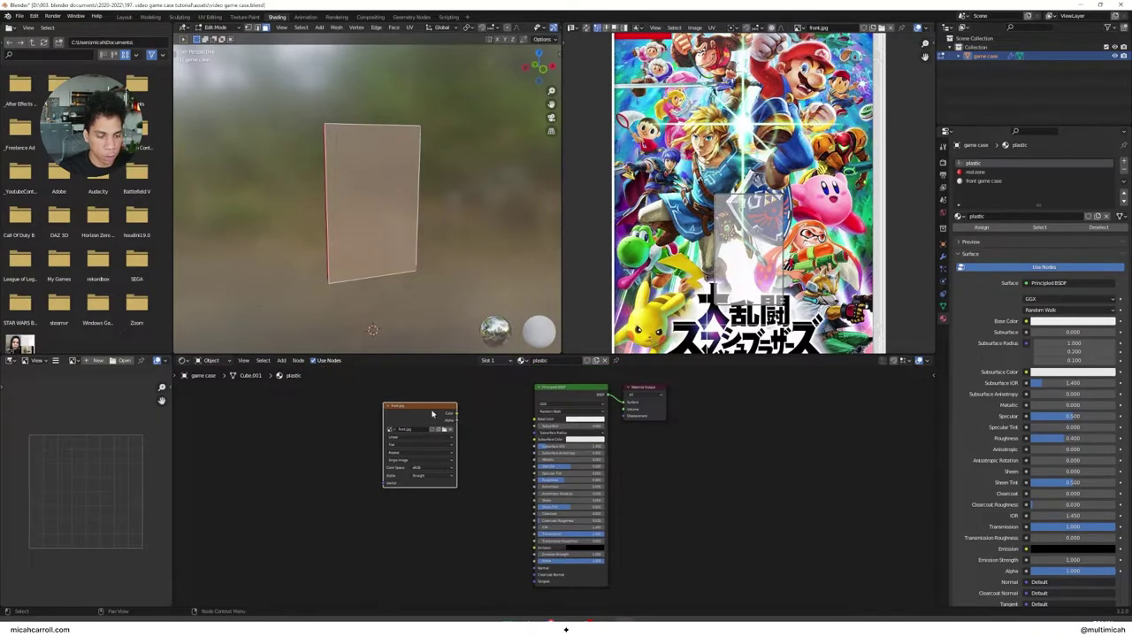
pyautogui.moveTo(433, 413); pyautogui.dragTo(535, 421)
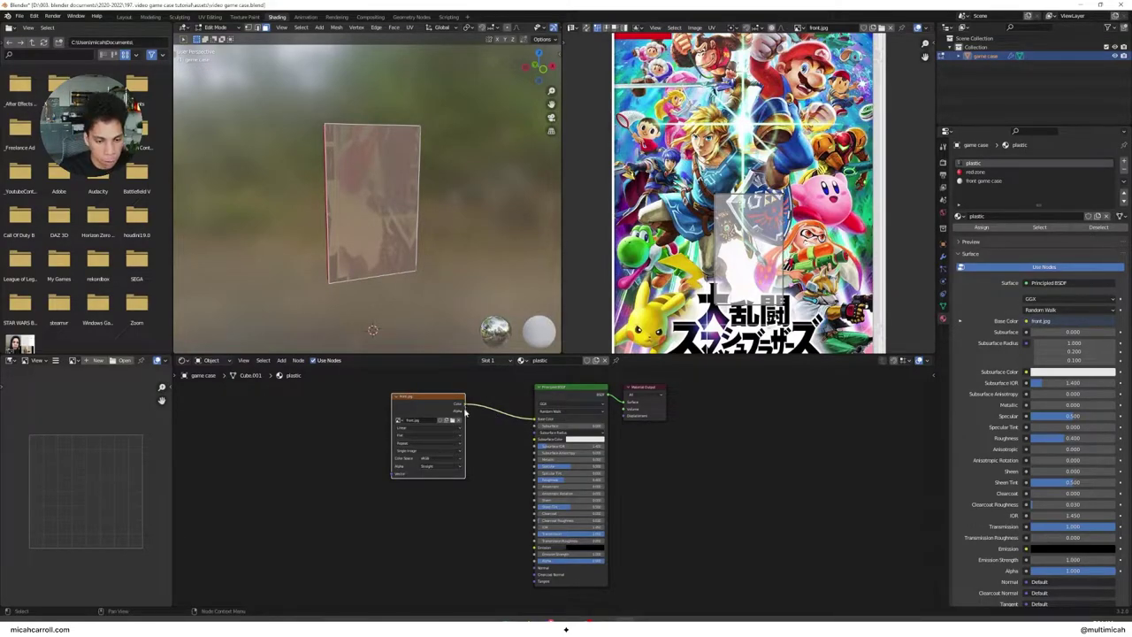
pyautogui.moveTo(465, 412); pyautogui.dragTo(535, 564)
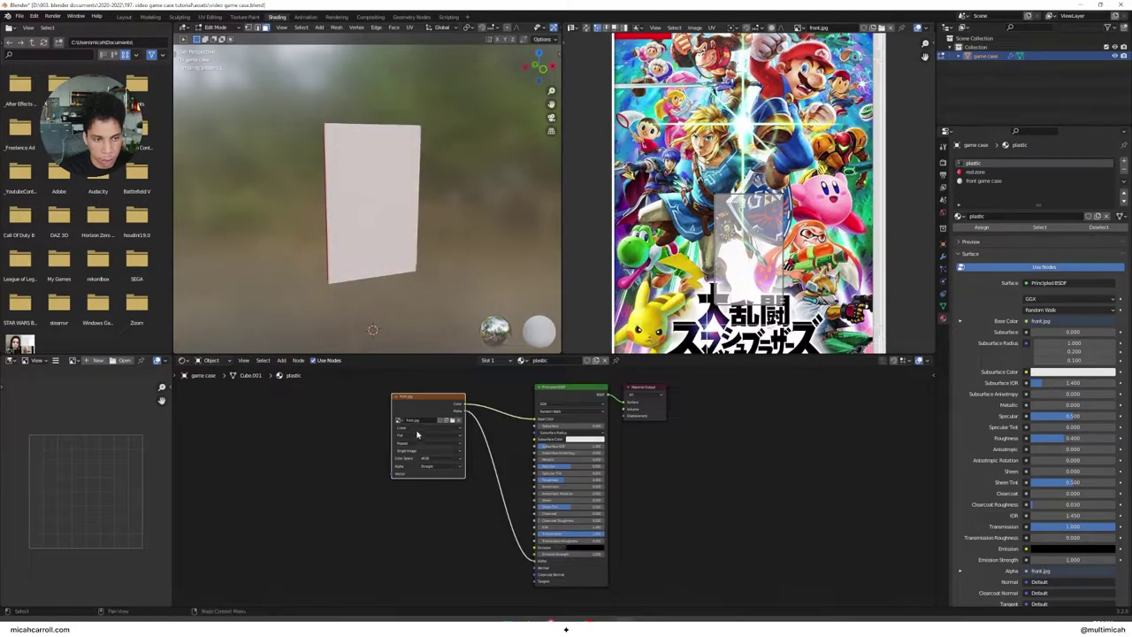
pyautogui.scroll(1, 440, 450)
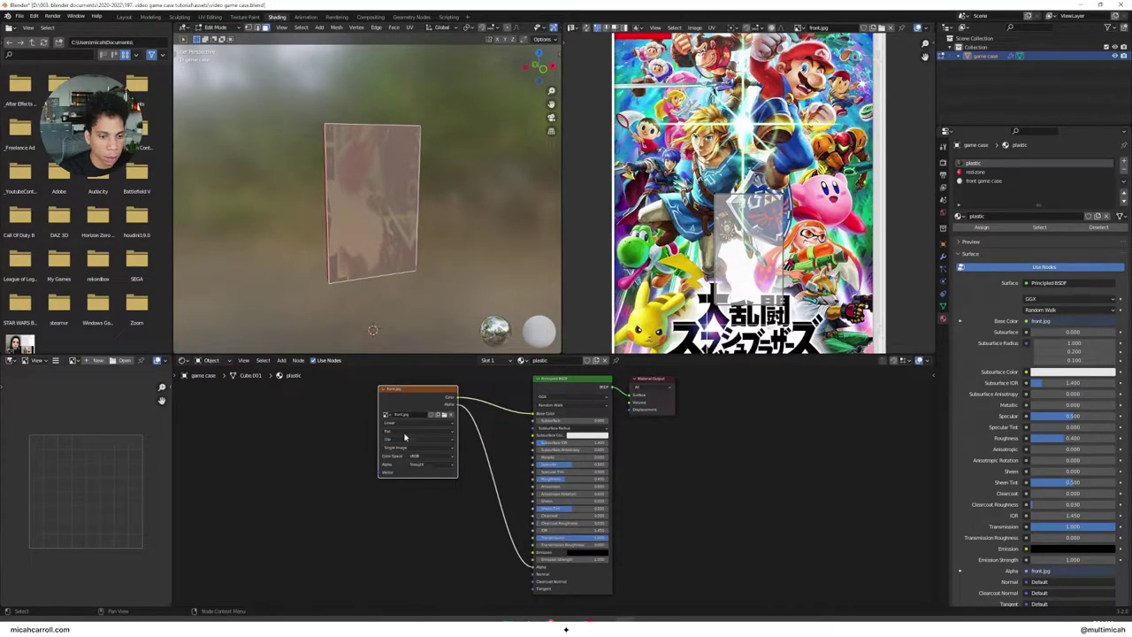
pyautogui.scroll(1, 406, 436)
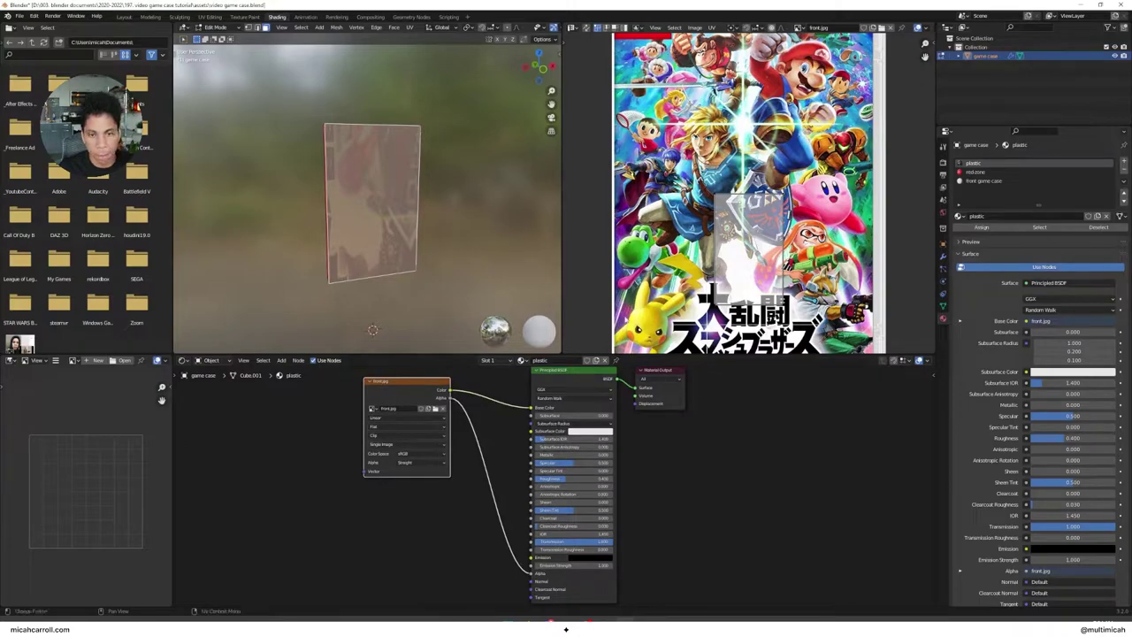
pyautogui.scroll(-2, 413, 225)
pyautogui.moveTo(420, 225); pyautogui.dragTo(400, 232, button='middle')
pyautogui.press('Home')
pyautogui.scroll(2, 352, 177)
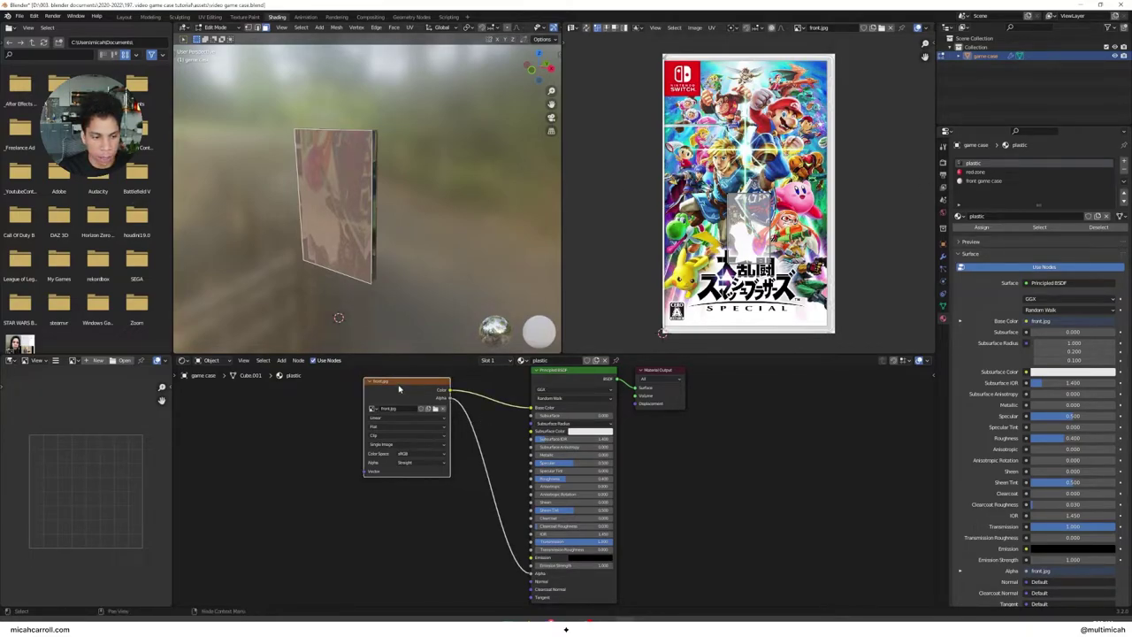
pyautogui.press('x')
# Step: Make front game case the active material and add front.jpg from the assets folder as an image texture node
pyautogui.click(986, 181)
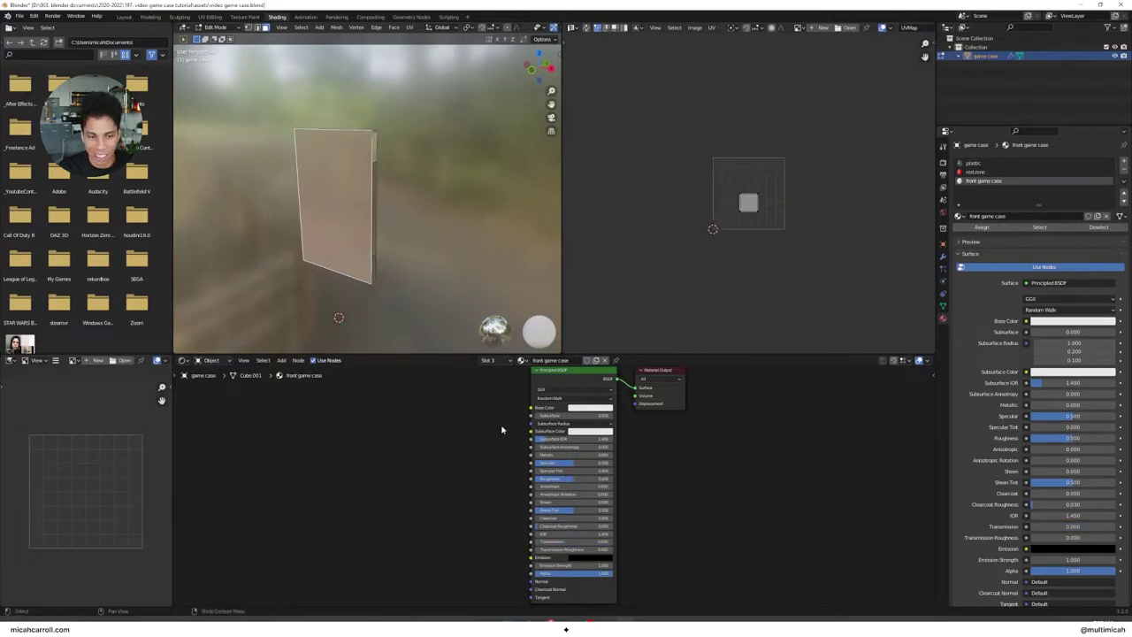
pyautogui.hotkey('alt', 'Tab')
pyautogui.hotkey('alt', 'Tab')
pyautogui.moveTo(220, 133); pyautogui.dragTo(427, 397)
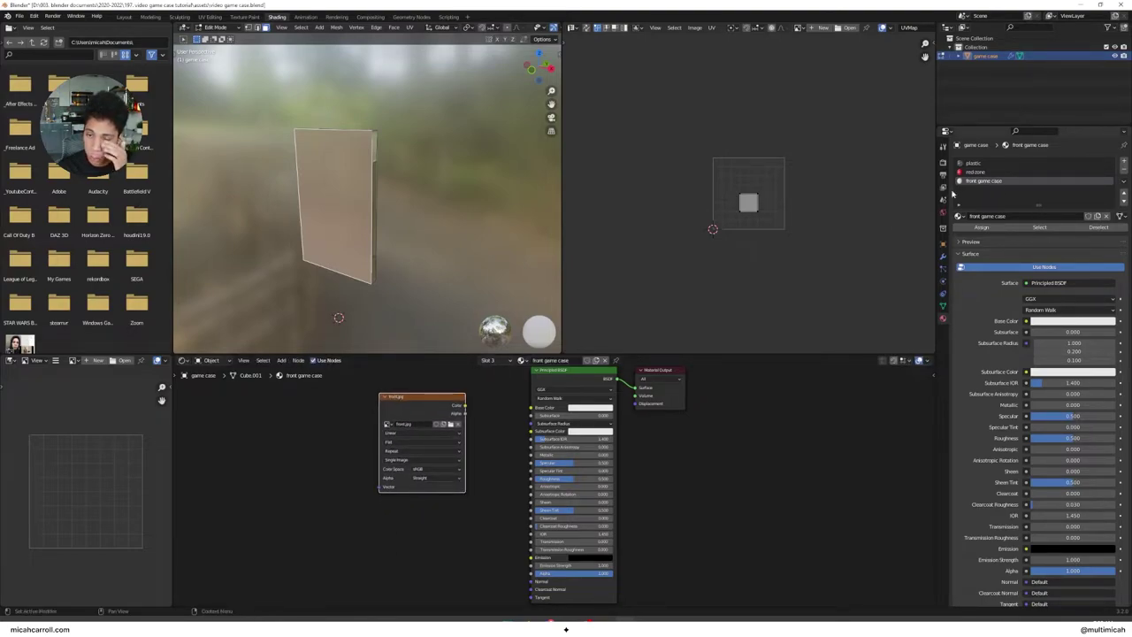
# Step: Link front.jpg's Color to Base Color and Alpha to Alpha, and assign the front game case material to the selected front face
pyautogui.moveTo(469, 408); pyautogui.dragTo(531, 572)
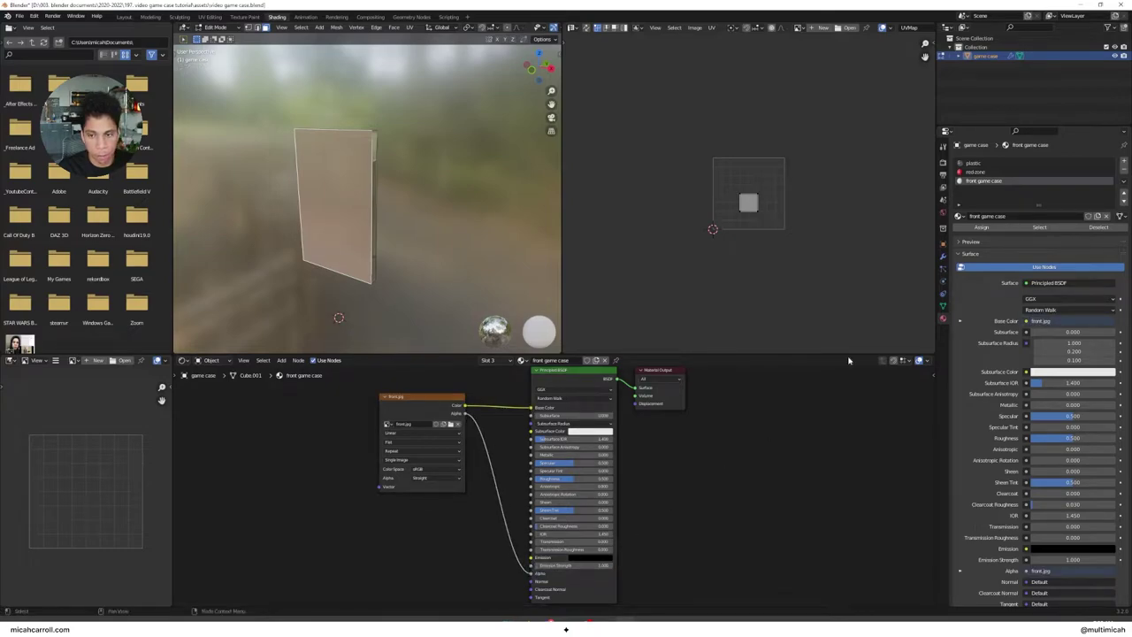
pyautogui.click(979, 227)
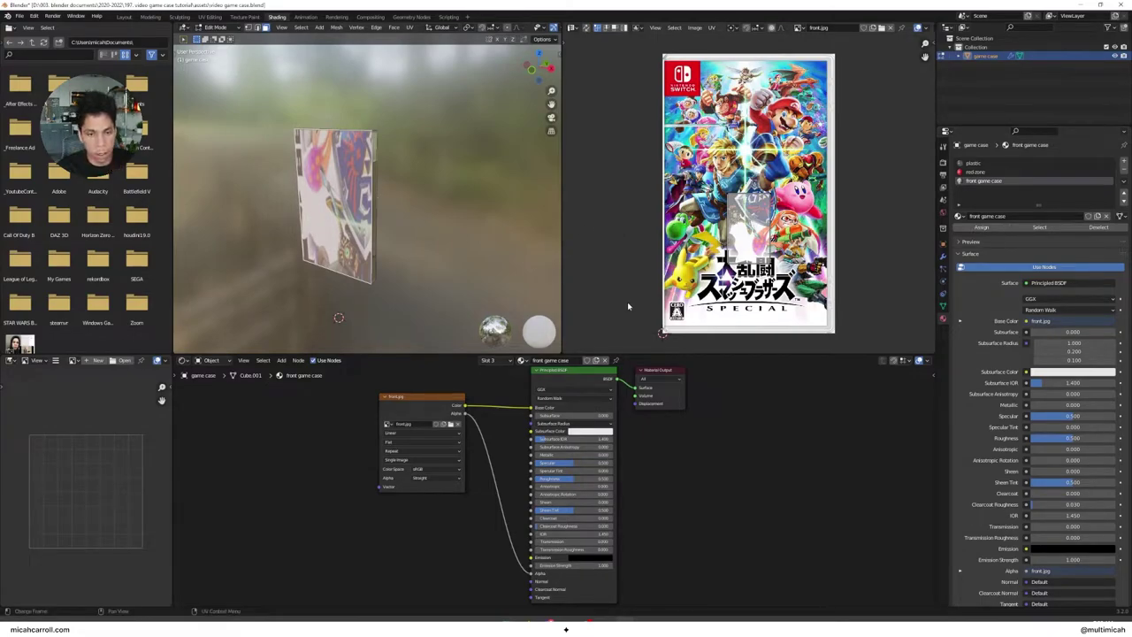
pyautogui.moveTo(333, 205); pyautogui.dragTo(495, 212, button='middle')
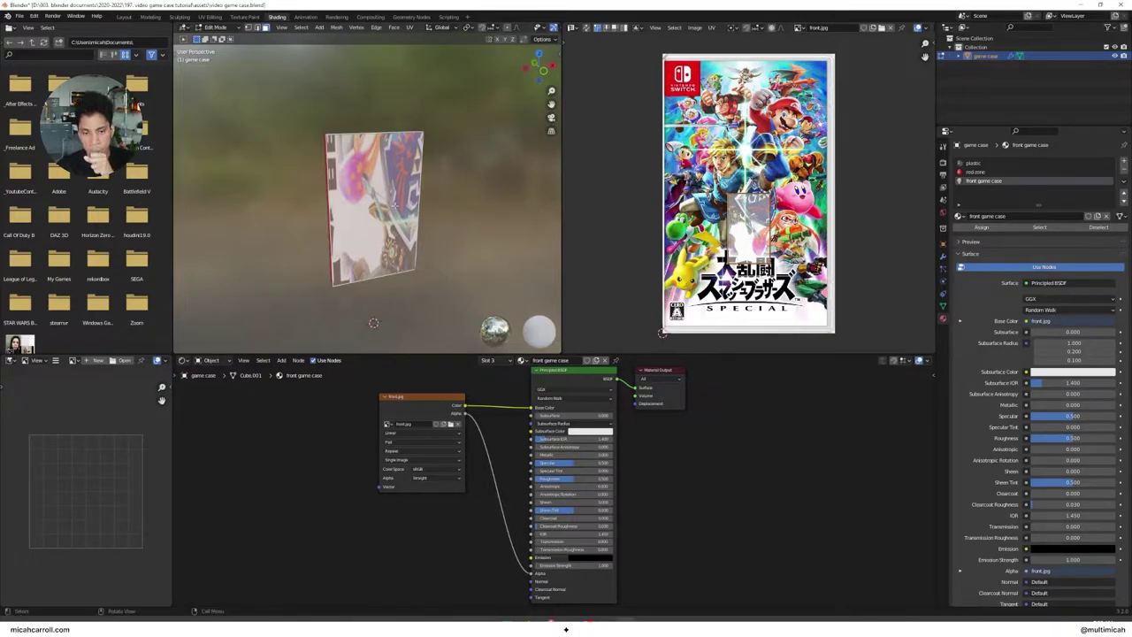
# Step: Rotate the front face's UVs about 90° so they lie straight and move them to the cover artwork's upper-left corner
pyautogui.press('r')
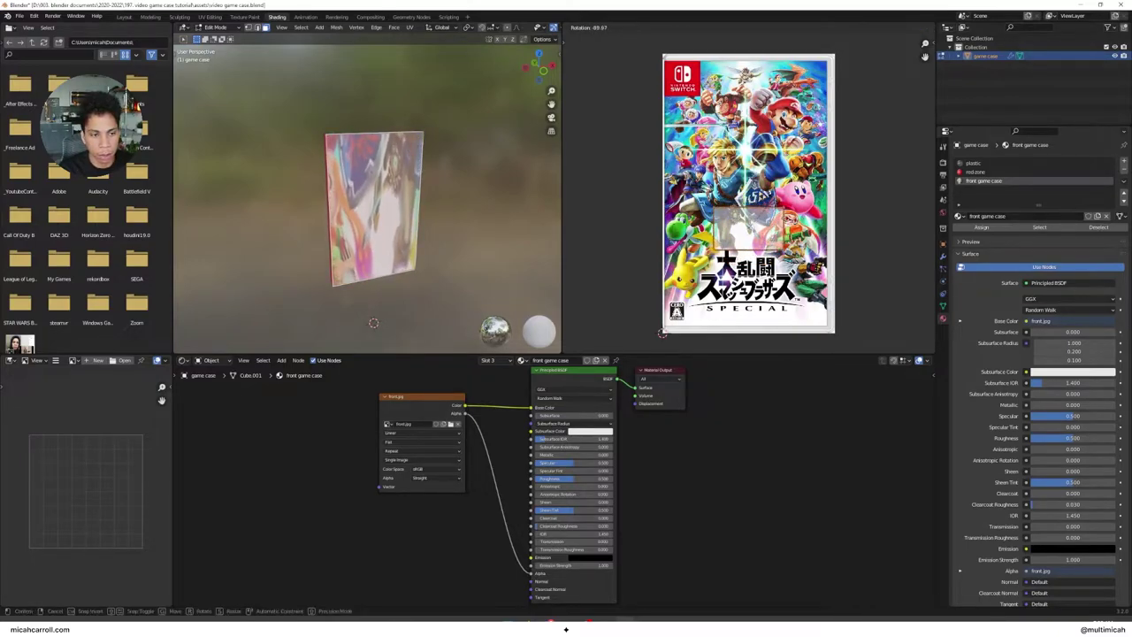
pyautogui.press('Return')
pyautogui.press('g')
pyautogui.press('Return')
pyautogui.press('r')
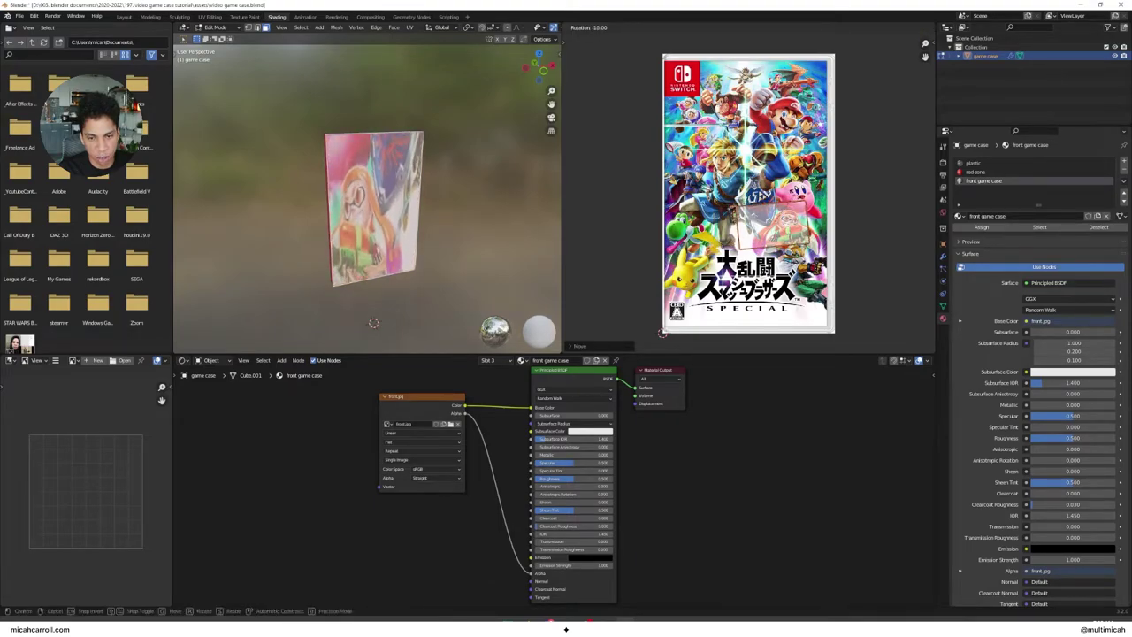
pyautogui.click(661, 332)
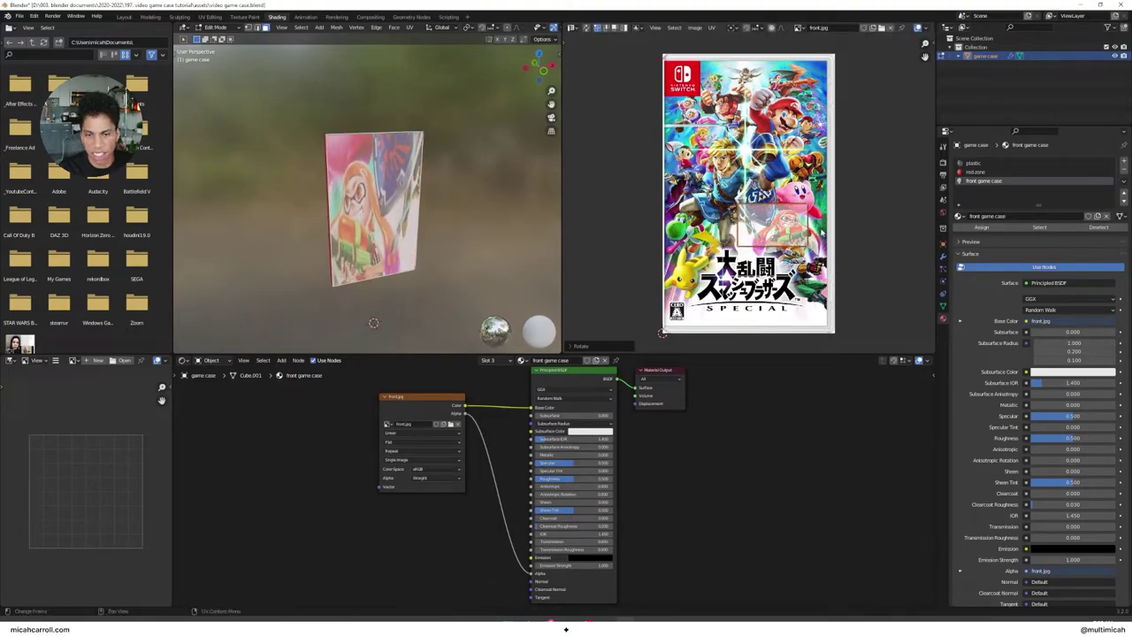
pyautogui.press('g')
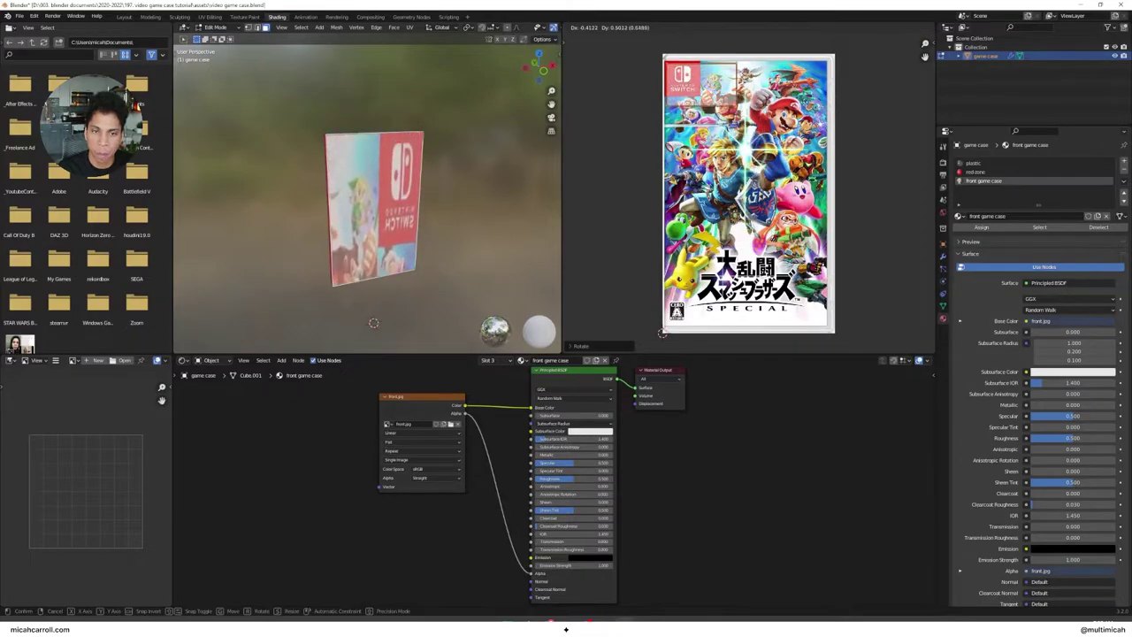
pyautogui.click(662, 333)
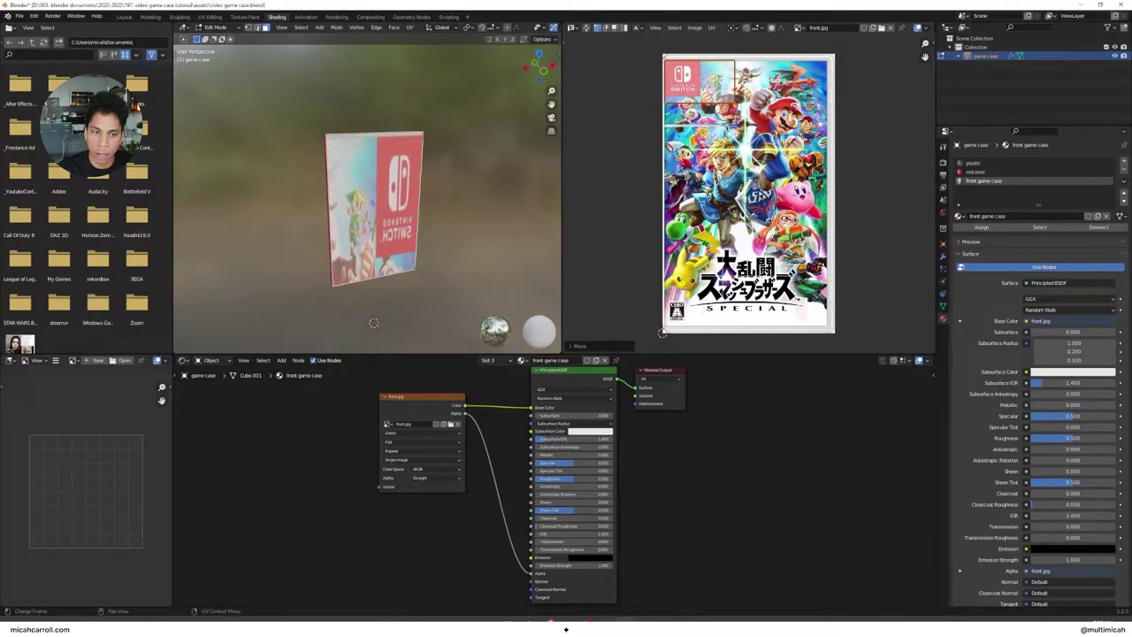
# Step: Move the UV face's right edge about 0.53 along X to the right edge of the cover artwork
pyautogui.click(766, 123)
pyautogui.moveTo(761, 123); pyautogui.dragTo(721, 53)
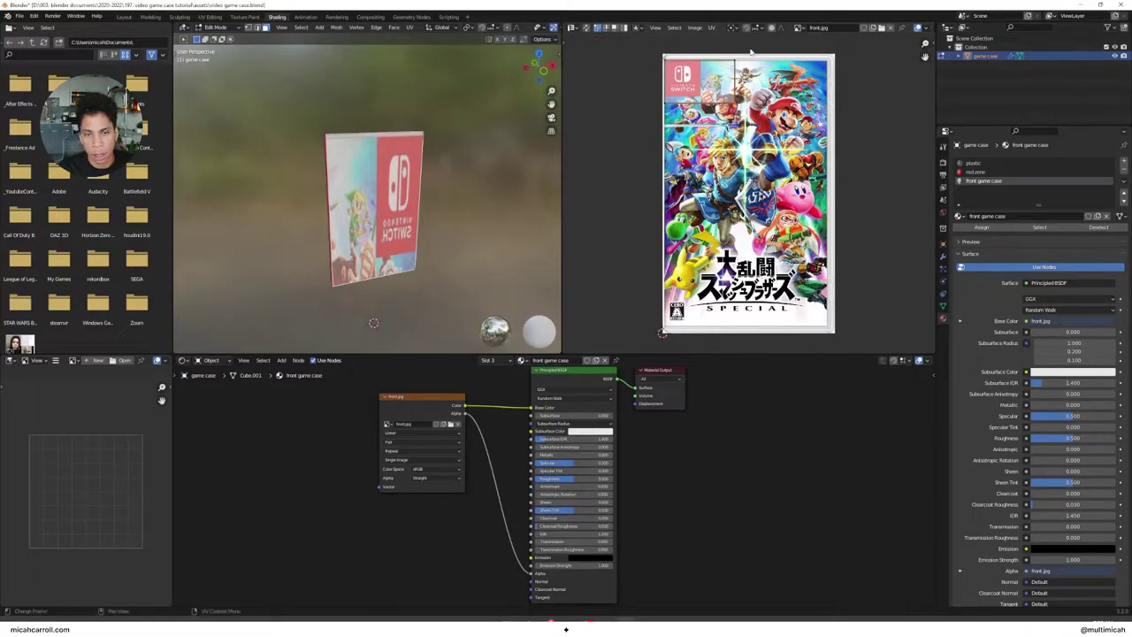
pyautogui.press('g')
pyautogui.press('x')
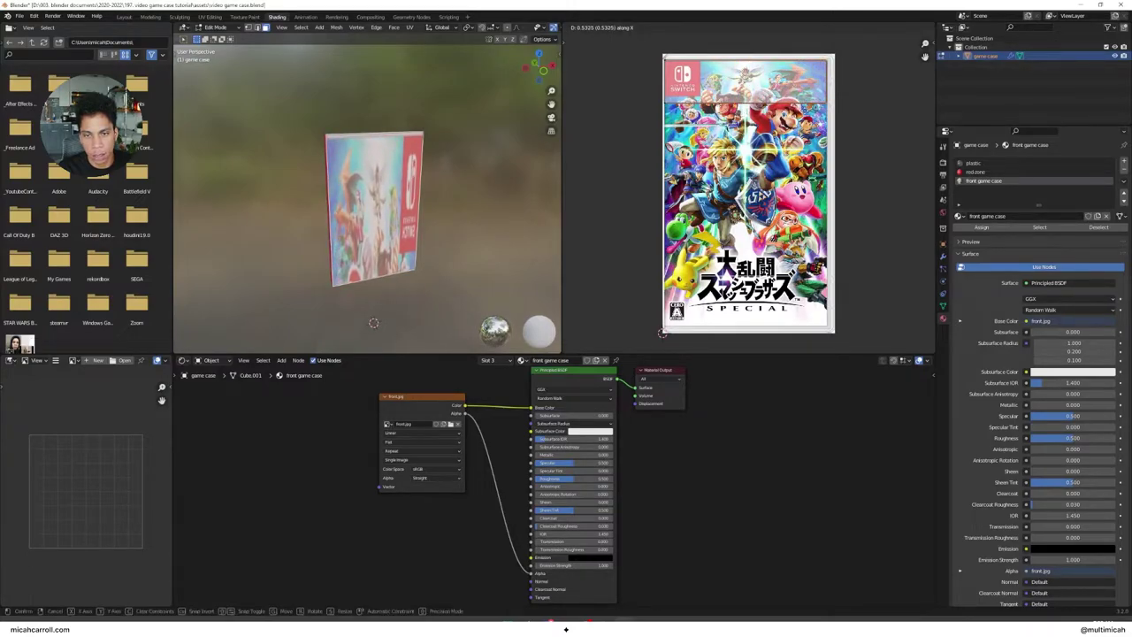
pyautogui.click(805, 114)
pyautogui.press('g')
pyautogui.press('x')
pyautogui.click(845, 118)
pyautogui.hotkey('ctrl', 'z')
# Step: Move the UV face's lower edge about 1.29 down along Y to the bottom edge of the cover artwork
pyautogui.press('g')
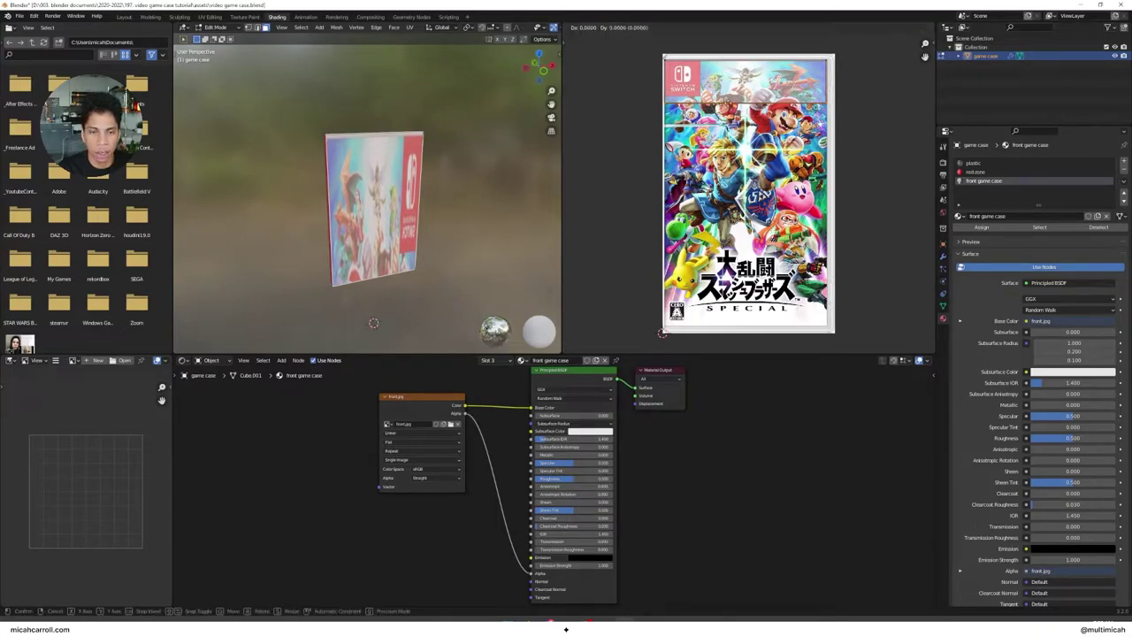
pyautogui.press('y')
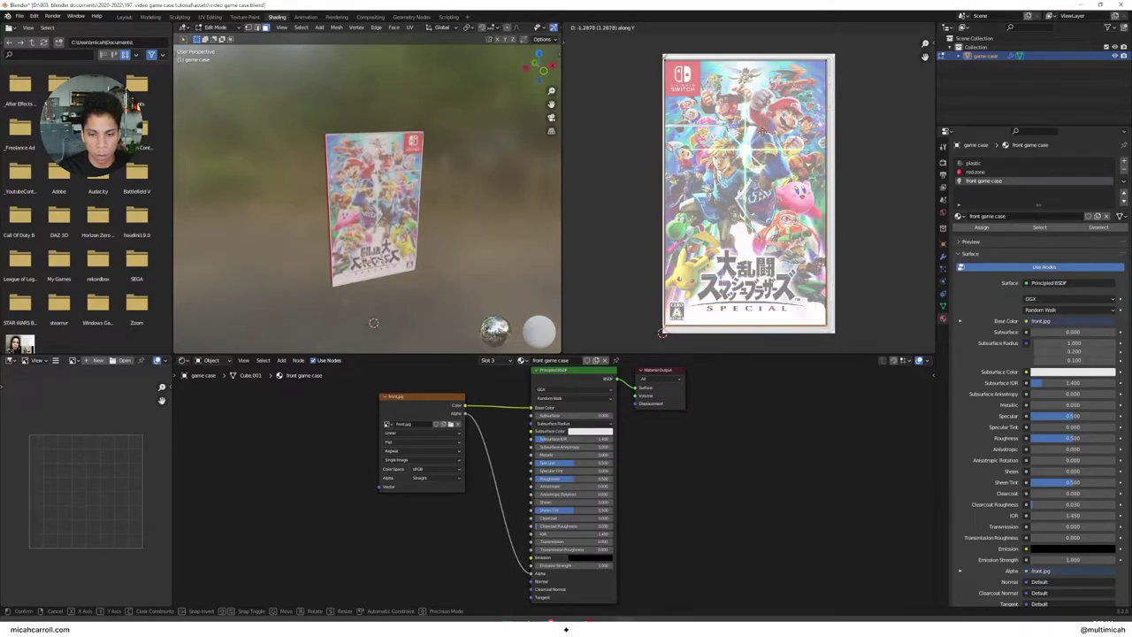
pyautogui.click(762, 131)
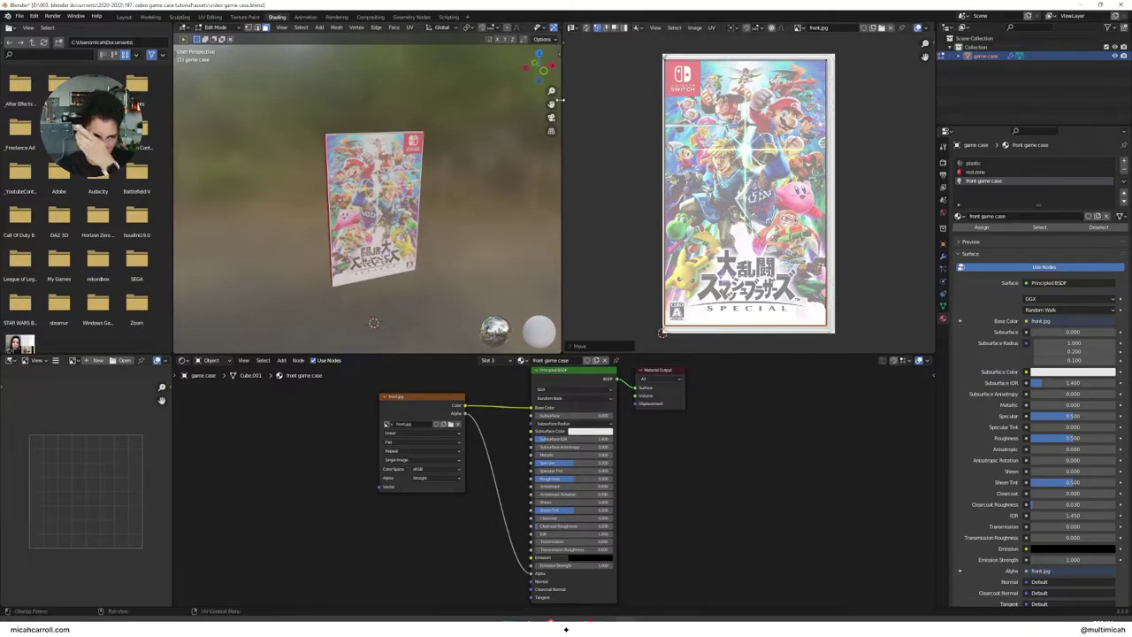
# Step: Examine the orientation of the cover artwork on the case up close in Object Mode and return to Edit Mode
pyautogui.press('Tab')
pyautogui.moveTo(439, 166); pyautogui.dragTo(405, 156, button='middle')
pyautogui.scroll(5, 405, 156)
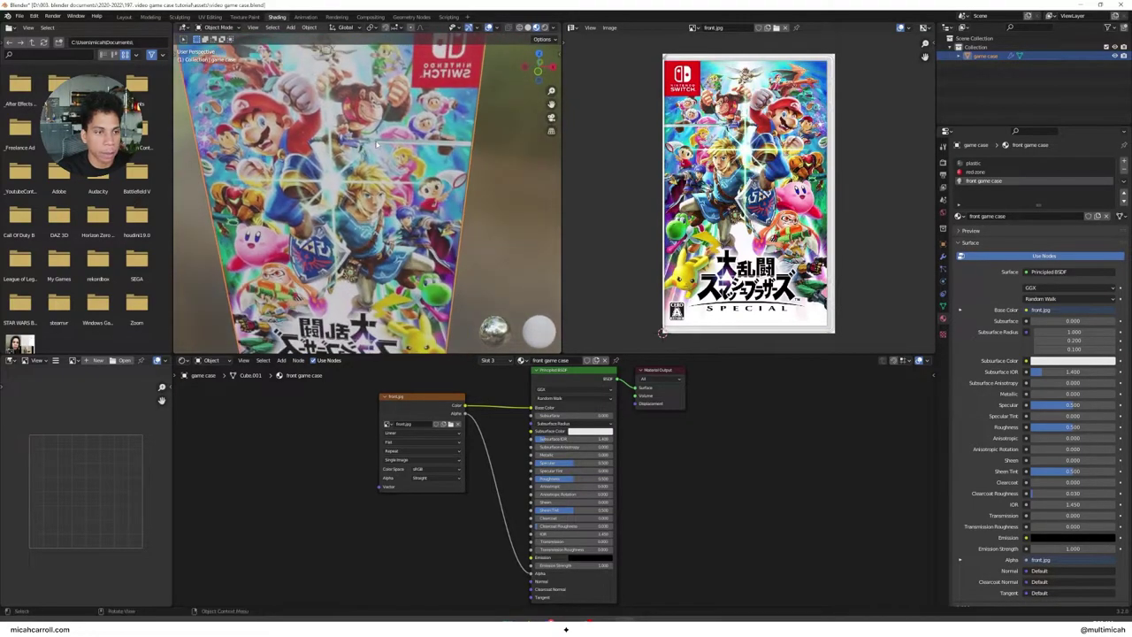
pyautogui.scroll(-2, 378, 89)
pyautogui.moveTo(471, 136); pyautogui.dragTo(537, 140, button='middle')
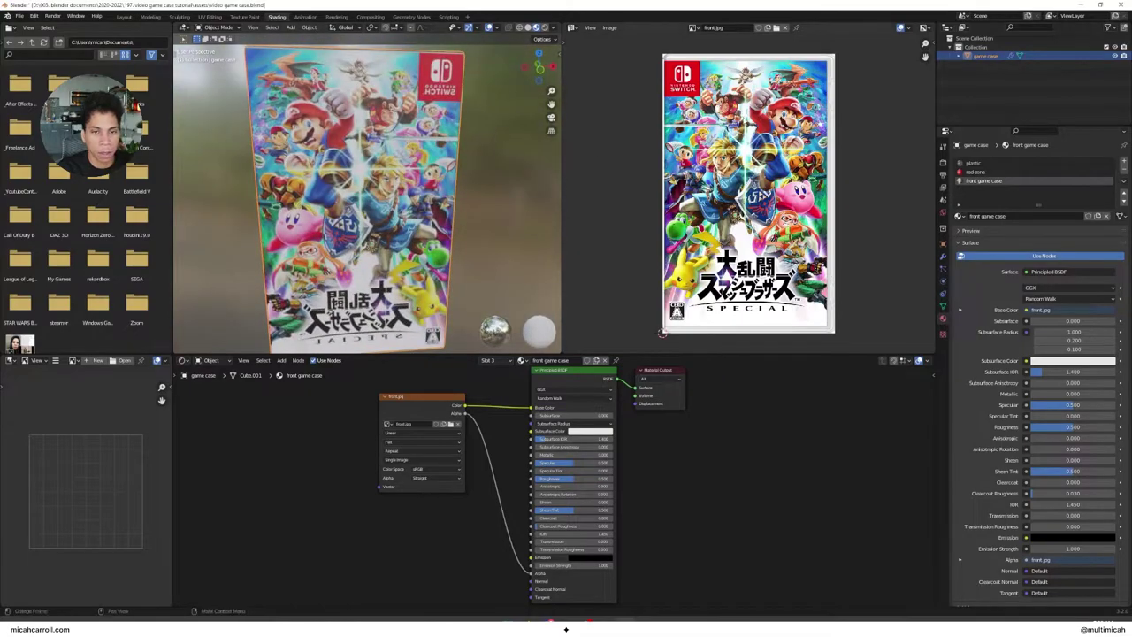
pyautogui.press('Tab')
pyautogui.scroll(-1, 748, 193)
pyautogui.rightClick(724, 147)
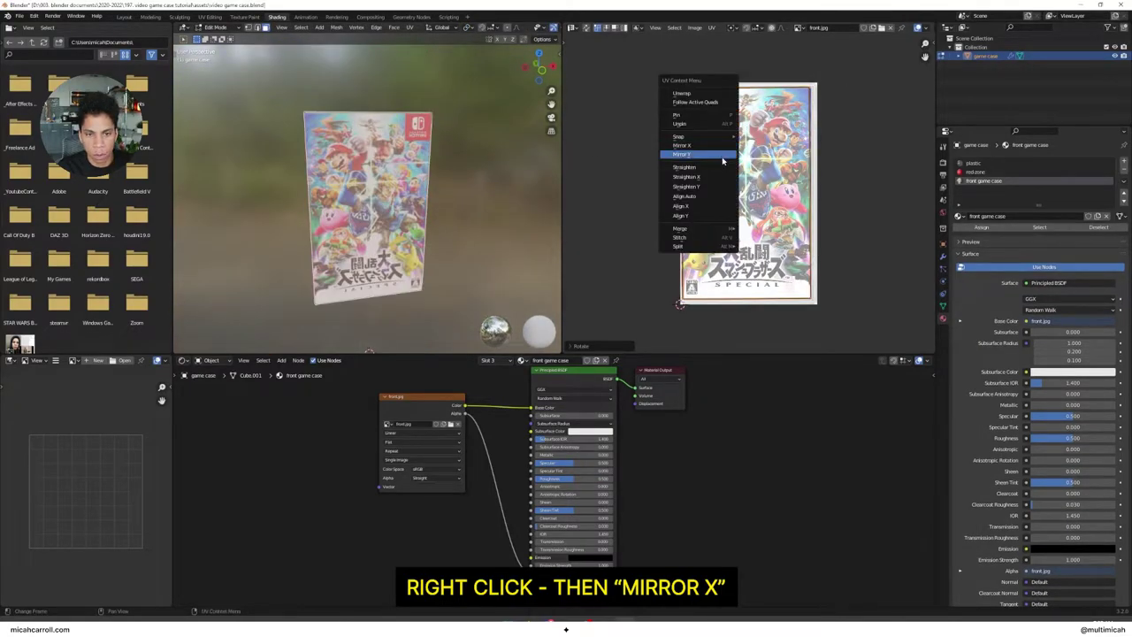
pyautogui.click(726, 154)
pyautogui.hotkey('ctrl', 'z')
# Step: Mirror the front face's UVs along X and return to Object Mode
pyautogui.rightClick(734, 152)
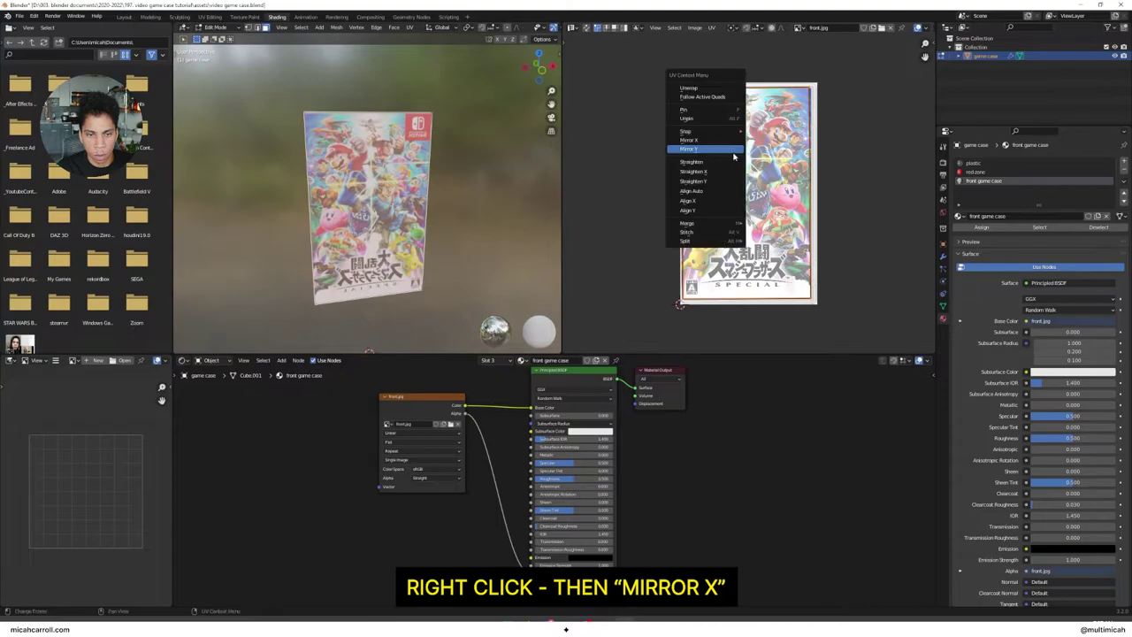
pyautogui.click(733, 150)
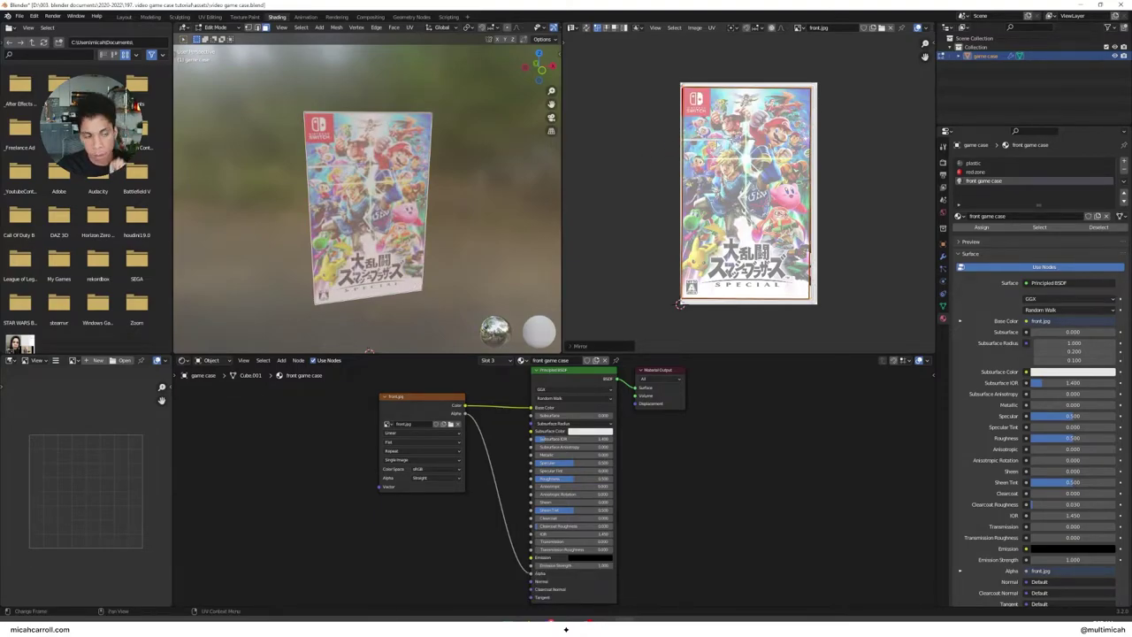
pyautogui.press('Tab')
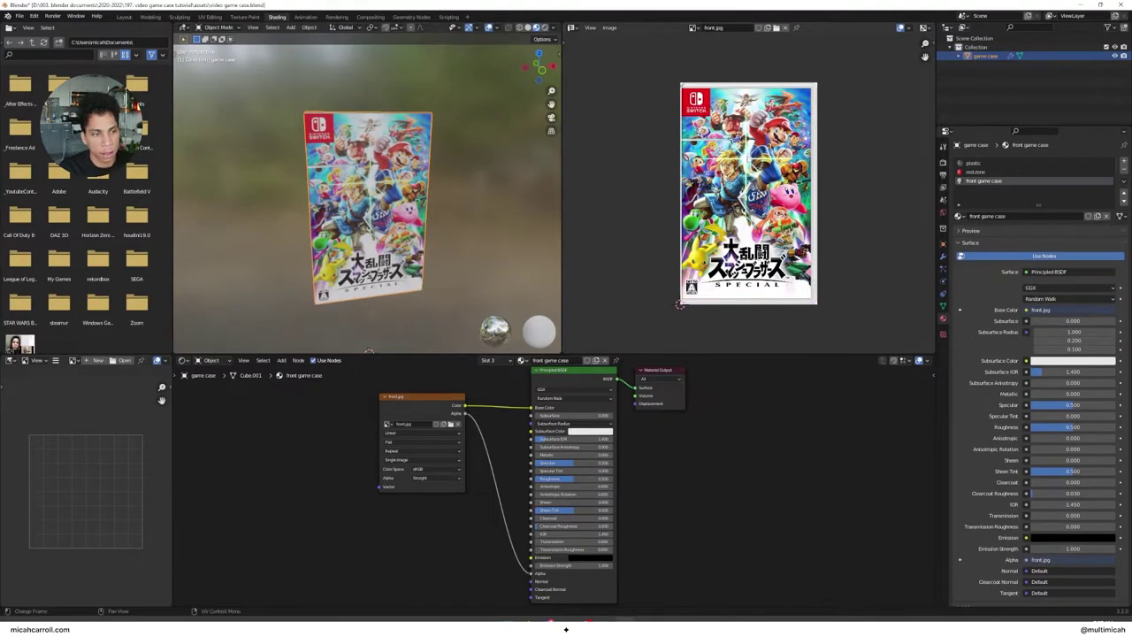
# Step: Move the upper edge of the front face's UVs about 0.02 up along Y into the image's white border
pyautogui.press('Tab')
pyautogui.scroll(3, 718, 106)
pyautogui.scroll(-2, 711, 108)
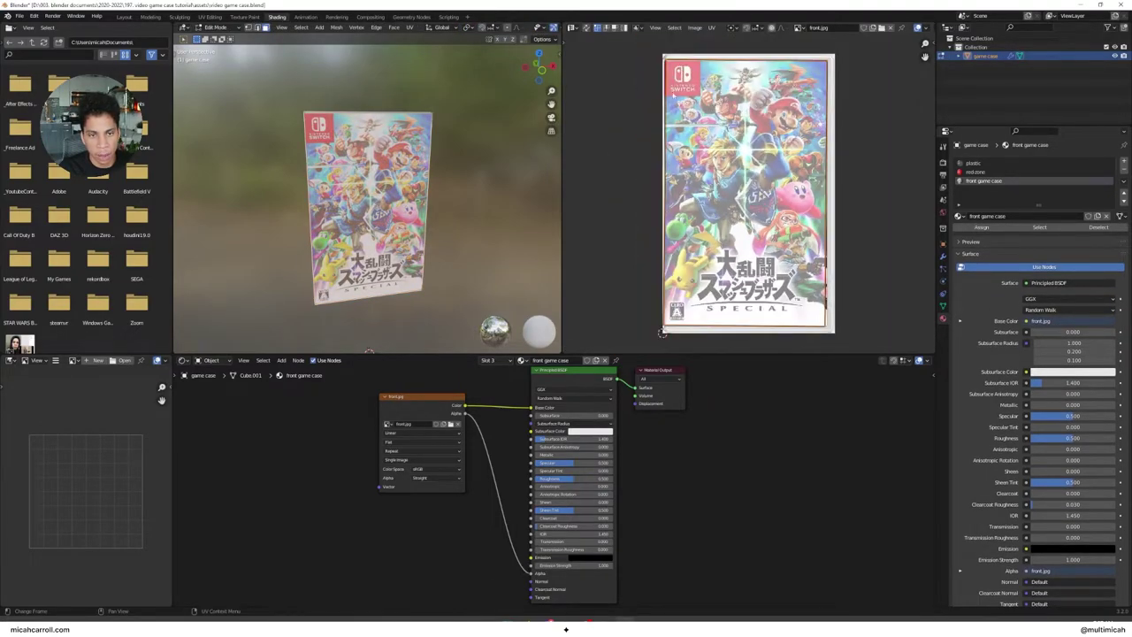
pyautogui.press('Tab')
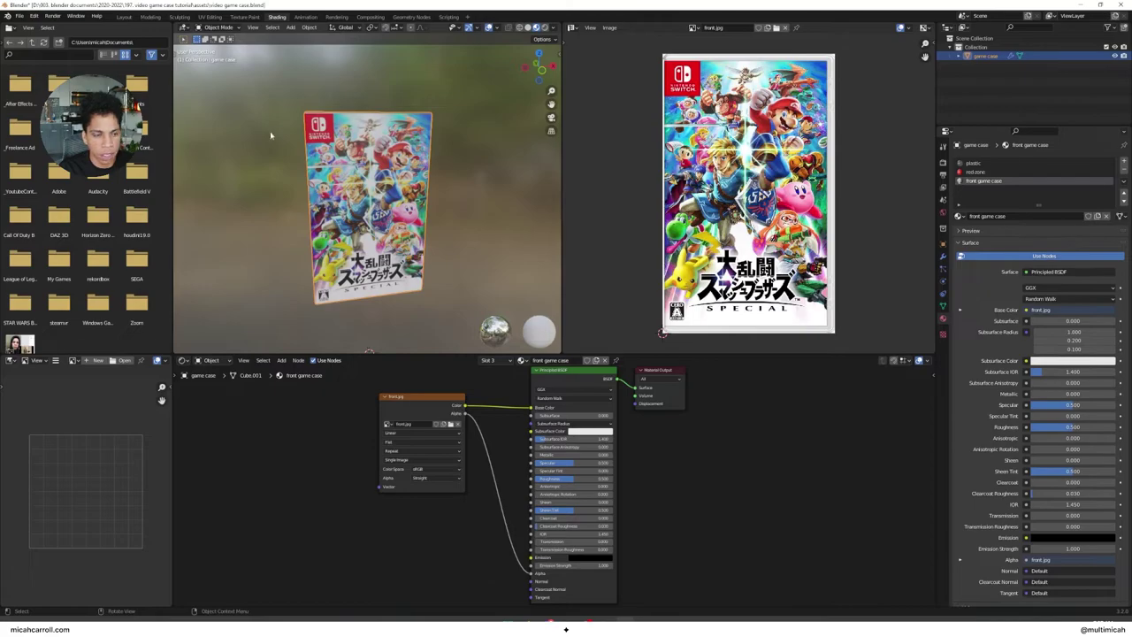
pyautogui.moveTo(272, 134)
pyautogui.mouseDown(button='middle')
pyautogui.moveTo(300, 121)
pyautogui.moveTo(380, 126)
pyautogui.moveTo(253, 135)
pyautogui.moveTo(265, 117)
pyautogui.mouseUp(button='middle')
pyautogui.press('Tab')
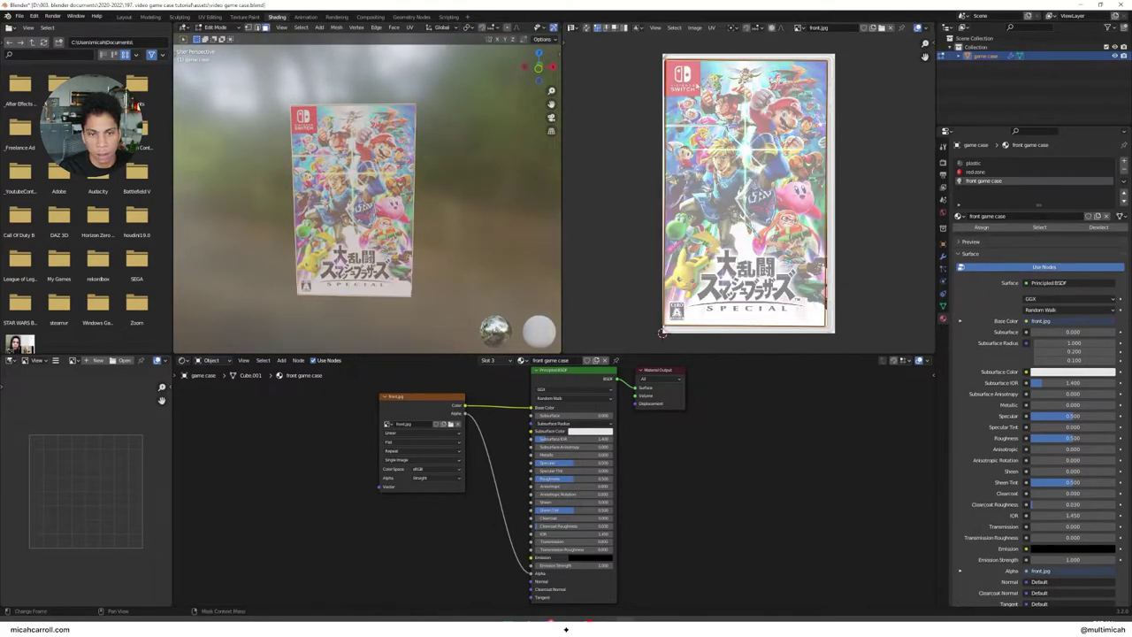
pyautogui.press('g')
pyautogui.press('x')
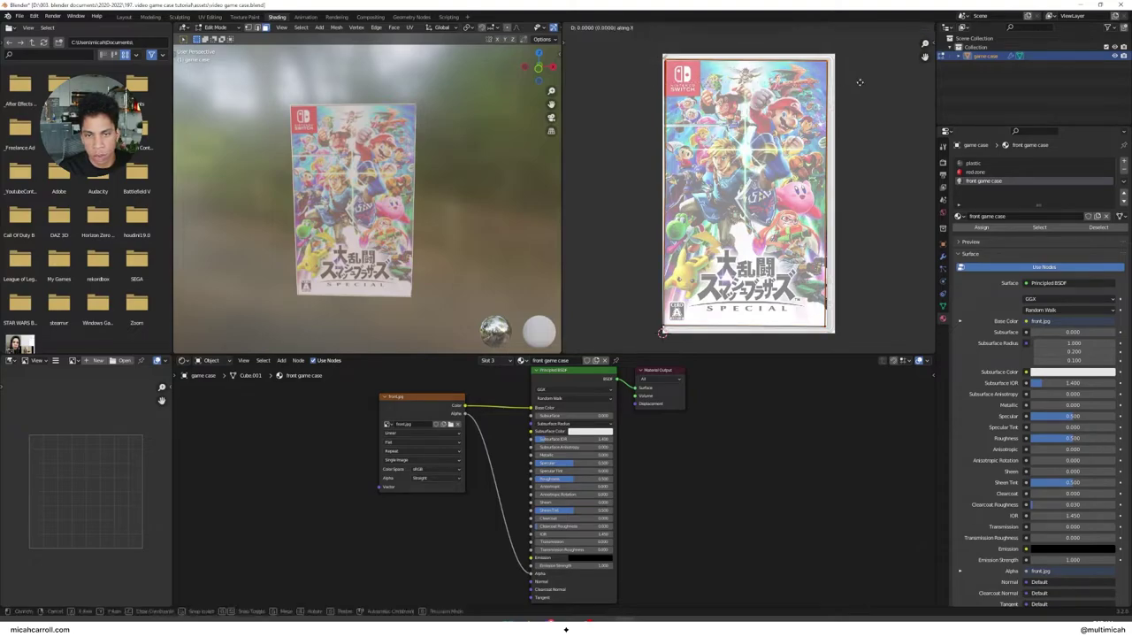
pyautogui.press('y')
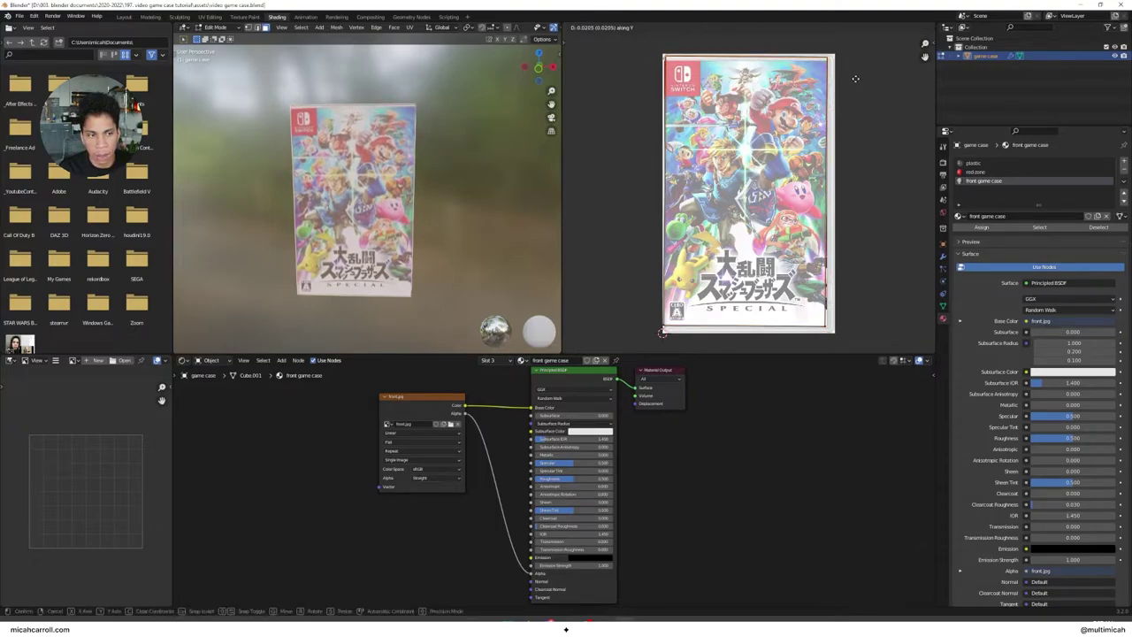
pyautogui.click(856, 78)
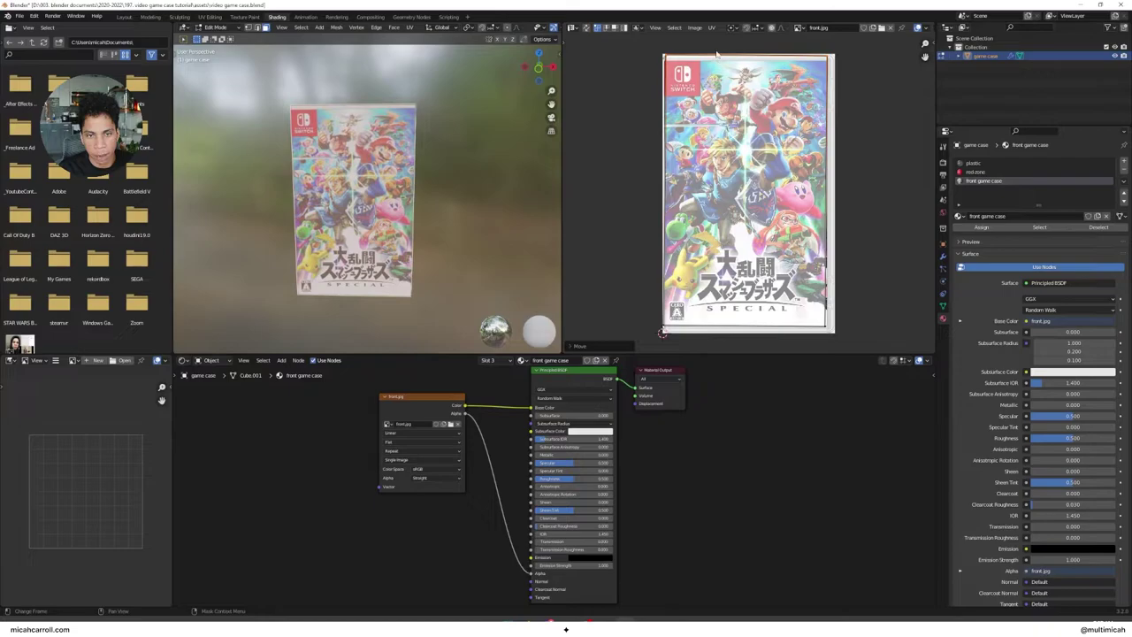
# Step: Extend the front face's UVs down along Y and right along X to the outer edges of the cover image
pyautogui.moveTo(707, 45); pyautogui.dragTo(646, 350)
pyautogui.moveTo(873, 323); pyautogui.dragTo(859, 336)
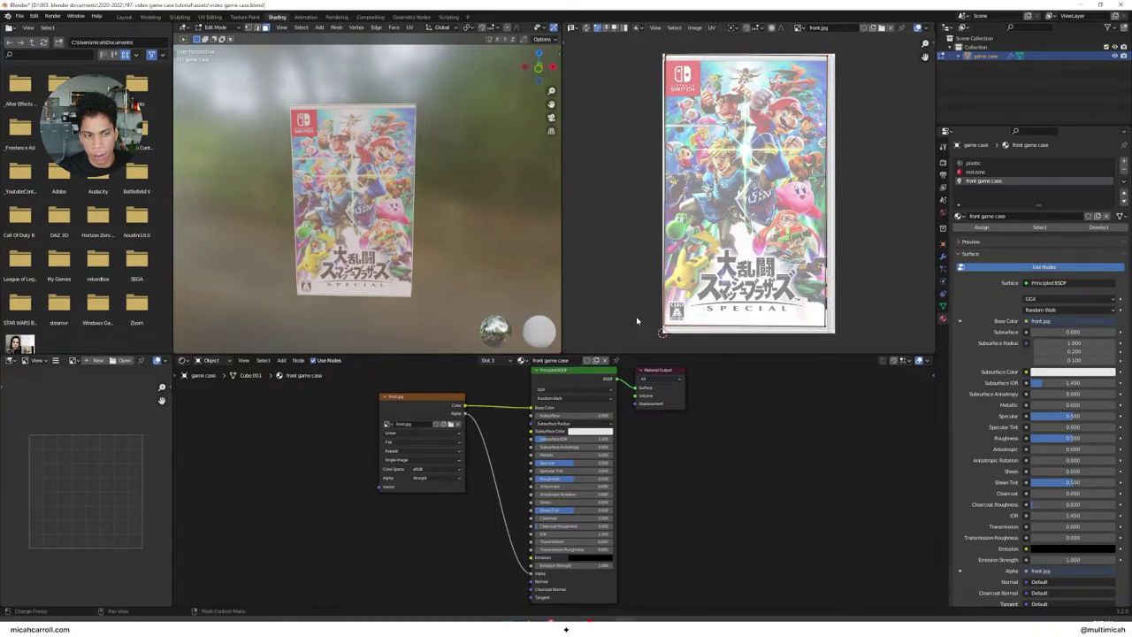
pyautogui.press('g')
pyautogui.press('y')
pyautogui.click(851, 310)
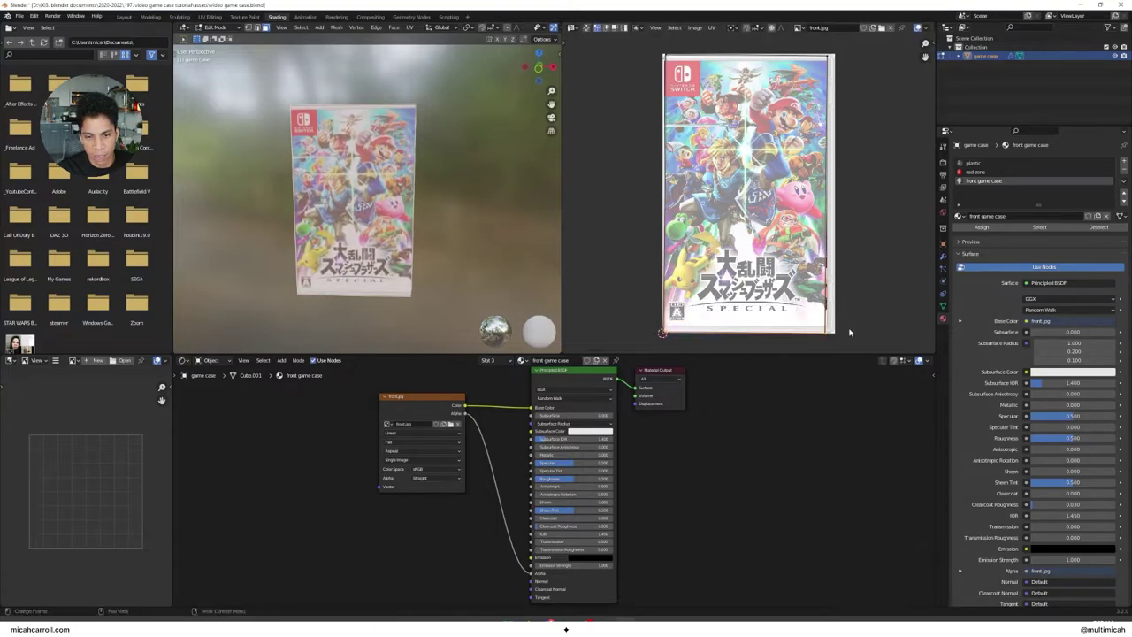
pyautogui.press('g')
pyautogui.press('x')
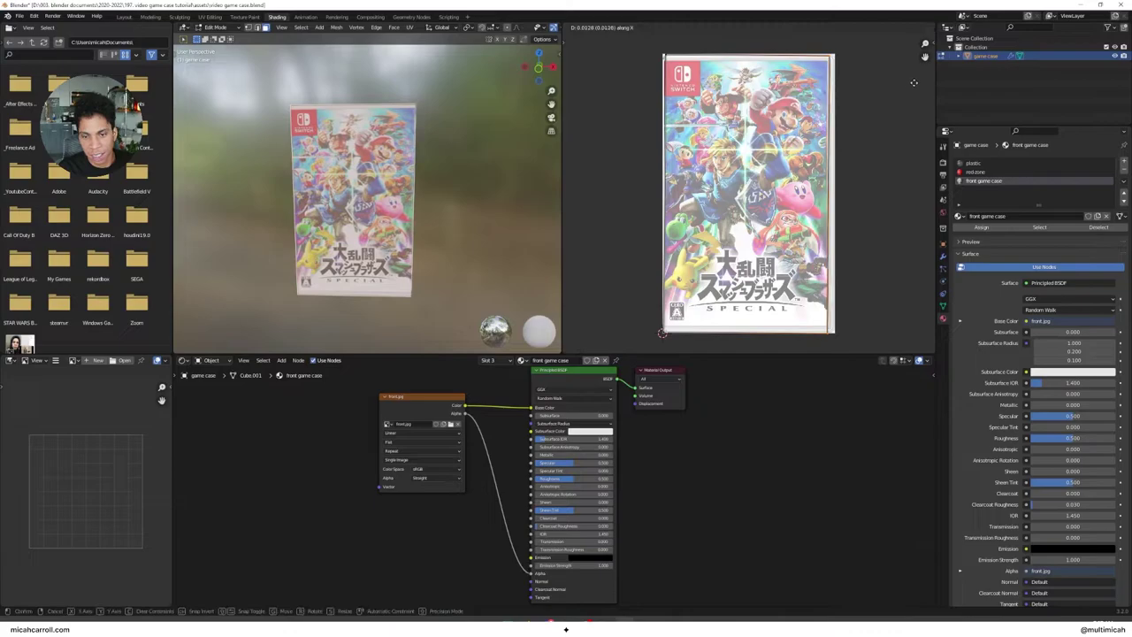
pyautogui.click(884, 97)
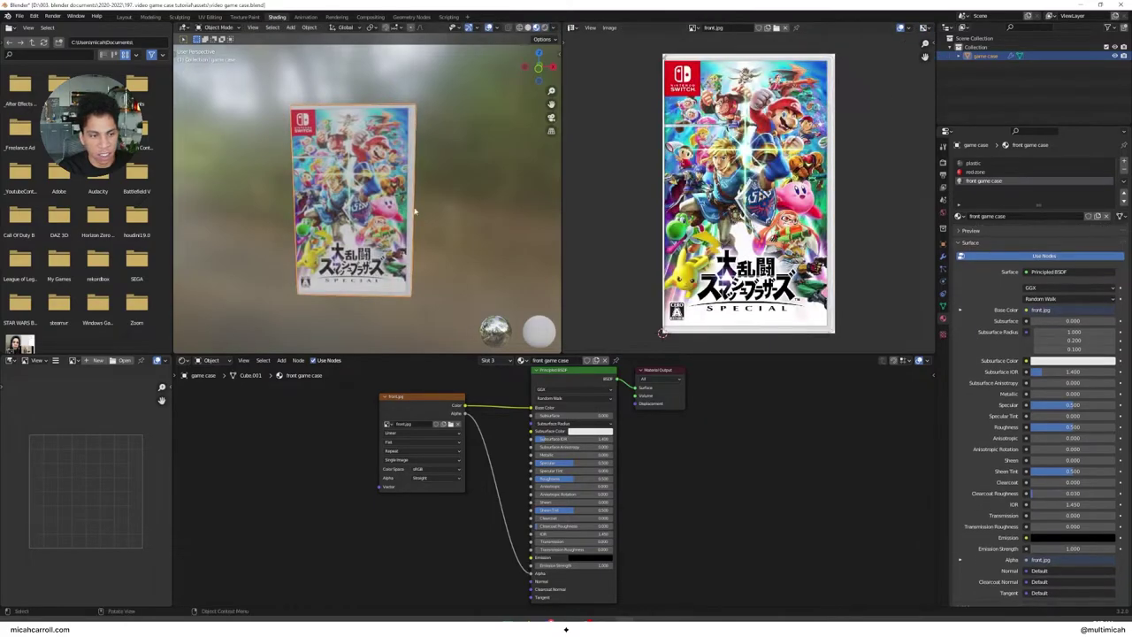
# Step: Examine the cover's white border and the adjoining case edges up close in Object Mode
pyautogui.moveTo(417, 212)
pyautogui.mouseDown(button='middle')
pyautogui.moveTo(463, 201)
pyautogui.moveTo(473, 209)
pyautogui.moveTo(435, 220)
pyautogui.moveTo(495, 215)
pyautogui.moveTo(342, 201)
pyautogui.moveTo(417, 198)
pyautogui.moveTo(459, 231)
pyautogui.moveTo(479, 230)
pyautogui.moveTo(445, 233)
pyautogui.moveTo(386, 200)
pyautogui.moveTo(412, 197)
pyautogui.mouseUp(button='middle')
pyautogui.scroll(6, 424, 217)
pyautogui.scroll(-2, 443, 187)
pyautogui.scroll(5, 404, 190)
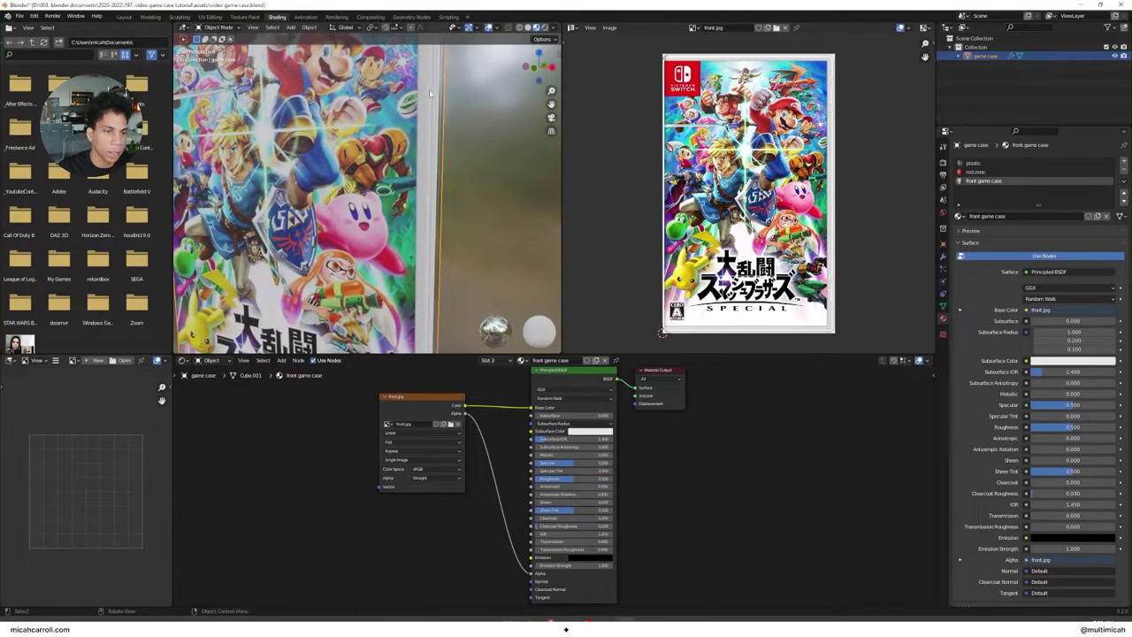
pyautogui.moveTo(441, 132); pyautogui.dragTo(420, 169, button='middle')
pyautogui.scroll(-4, 430, 169)
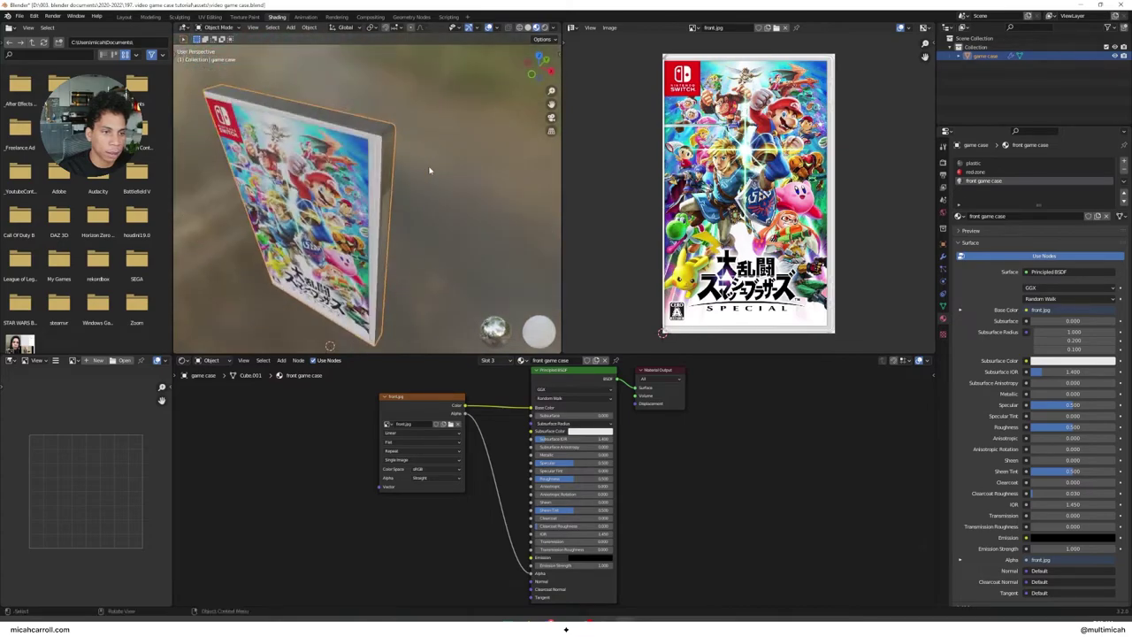
pyautogui.scroll(5, 407, 138)
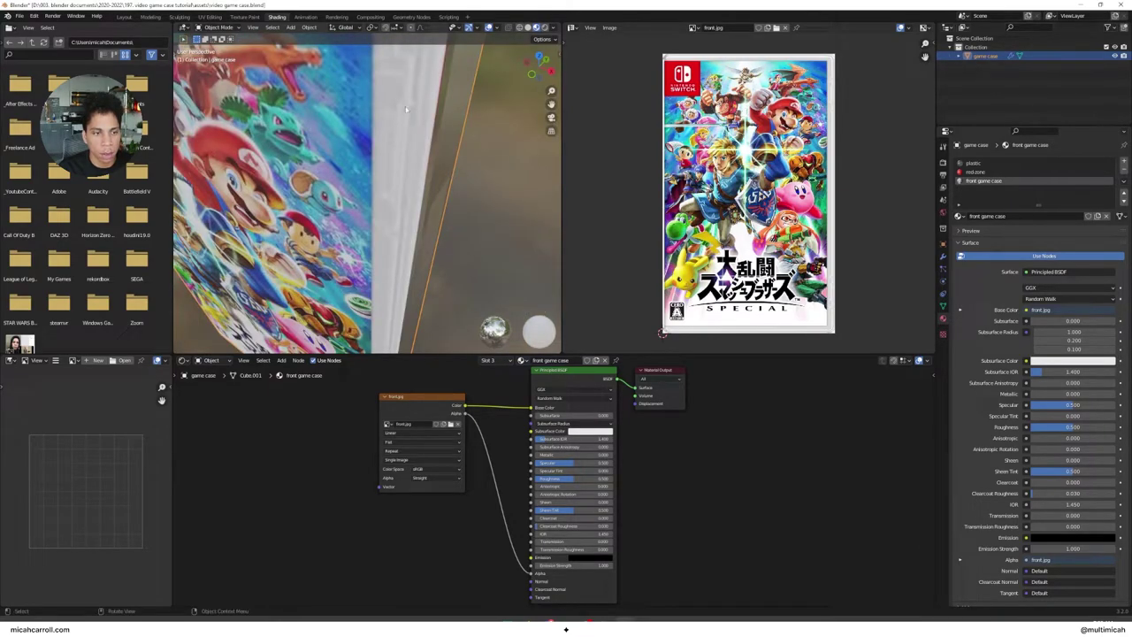
pyautogui.scroll(-5, 425, 156)
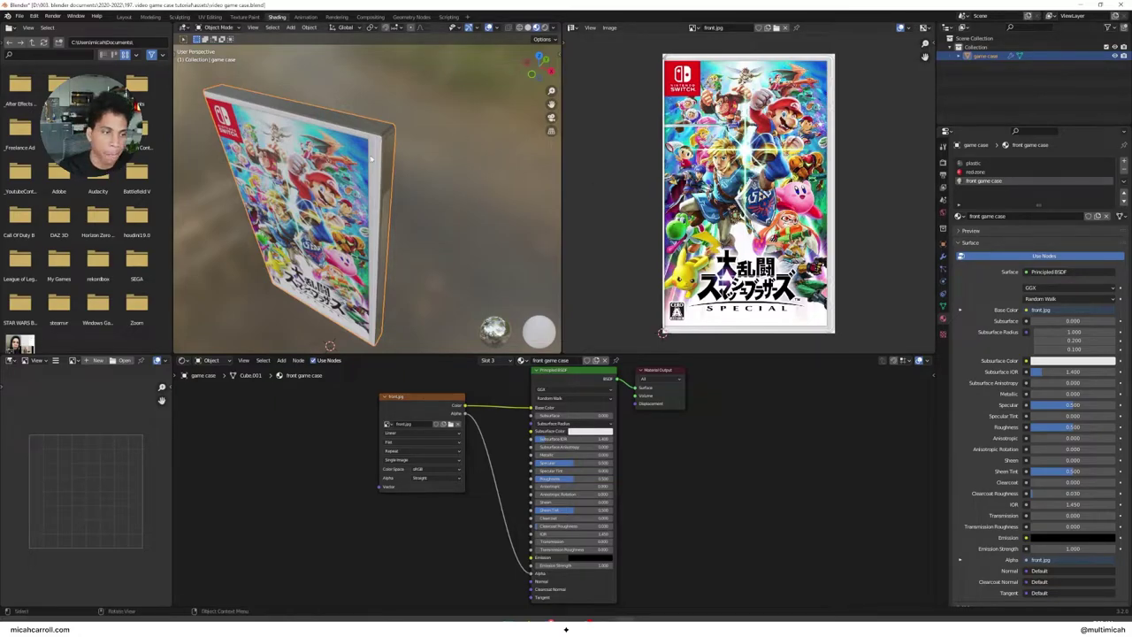
pyautogui.moveTo(372, 156)
pyautogui.mouseDown(button='middle')
pyautogui.moveTo(503, 144)
pyautogui.moveTo(424, 171)
pyautogui.moveTo(385, 161)
pyautogui.mouseUp(button='middle')
# Step: Select the case's top side face, add a front.jpg image texture to the plastic material and connect its Color to Base Color
pyautogui.press('Tab')
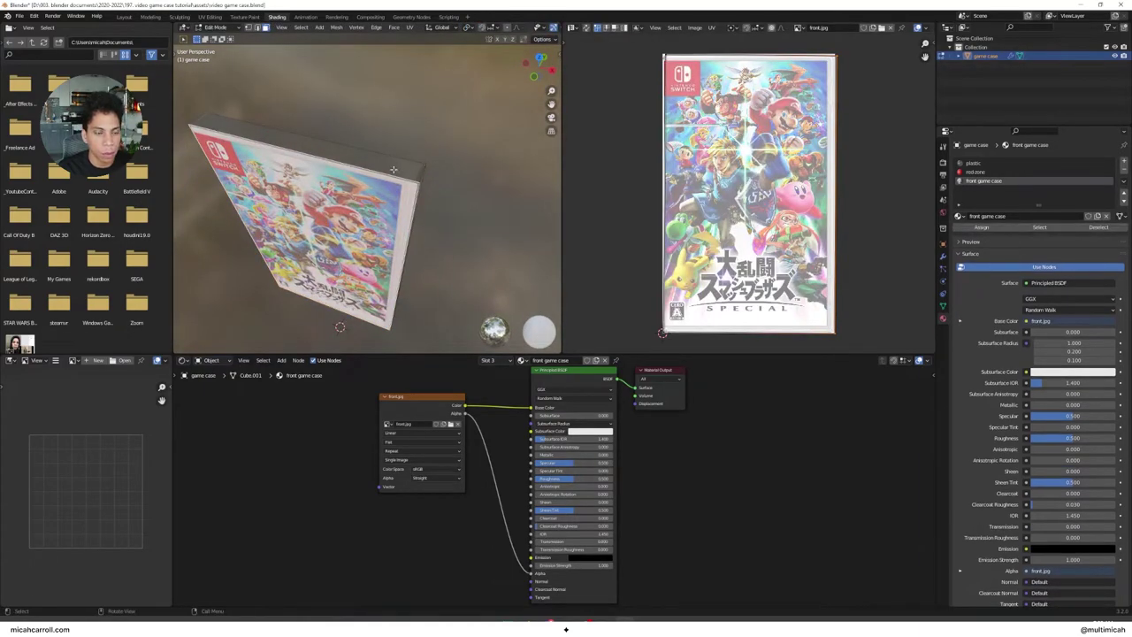
pyautogui.click(392, 169)
pyautogui.click(392, 184)
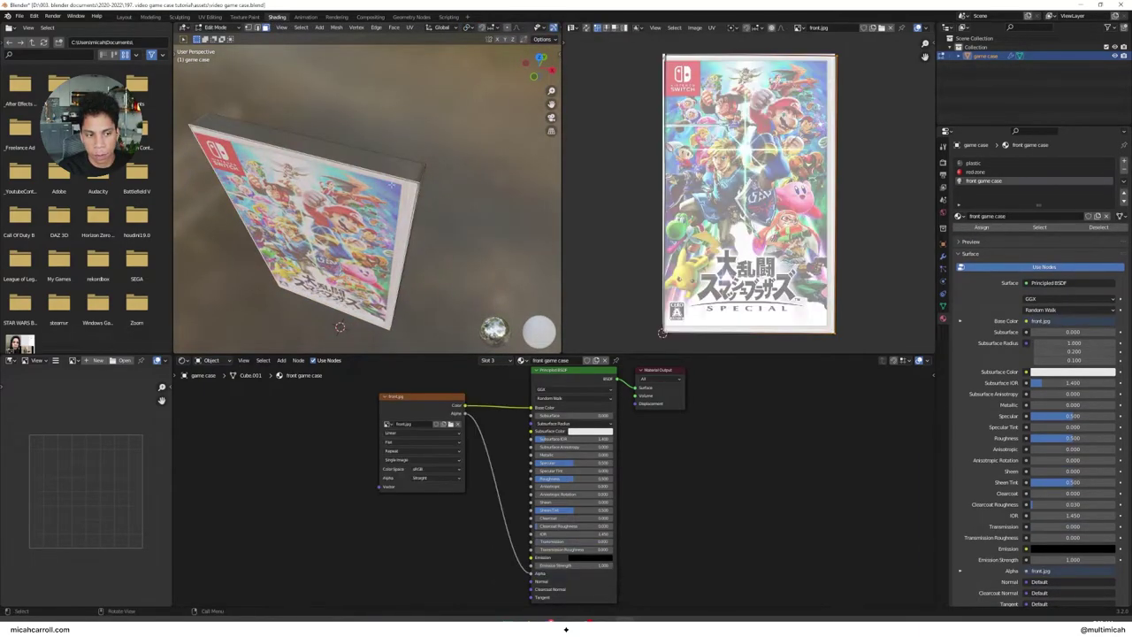
pyautogui.click(394, 167)
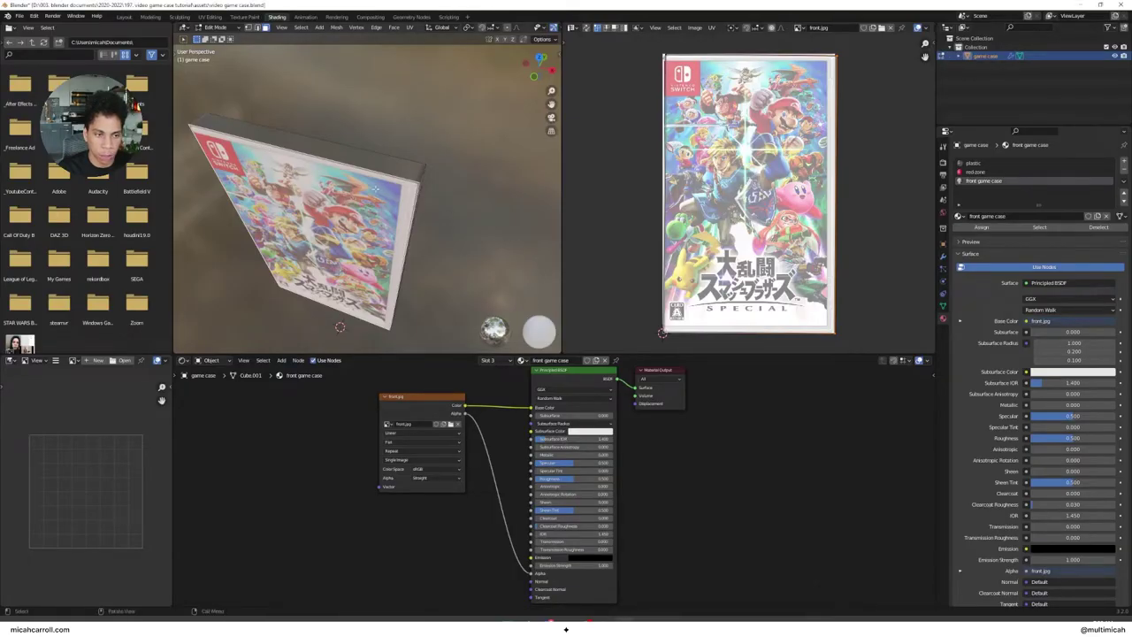
pyautogui.click(382, 169)
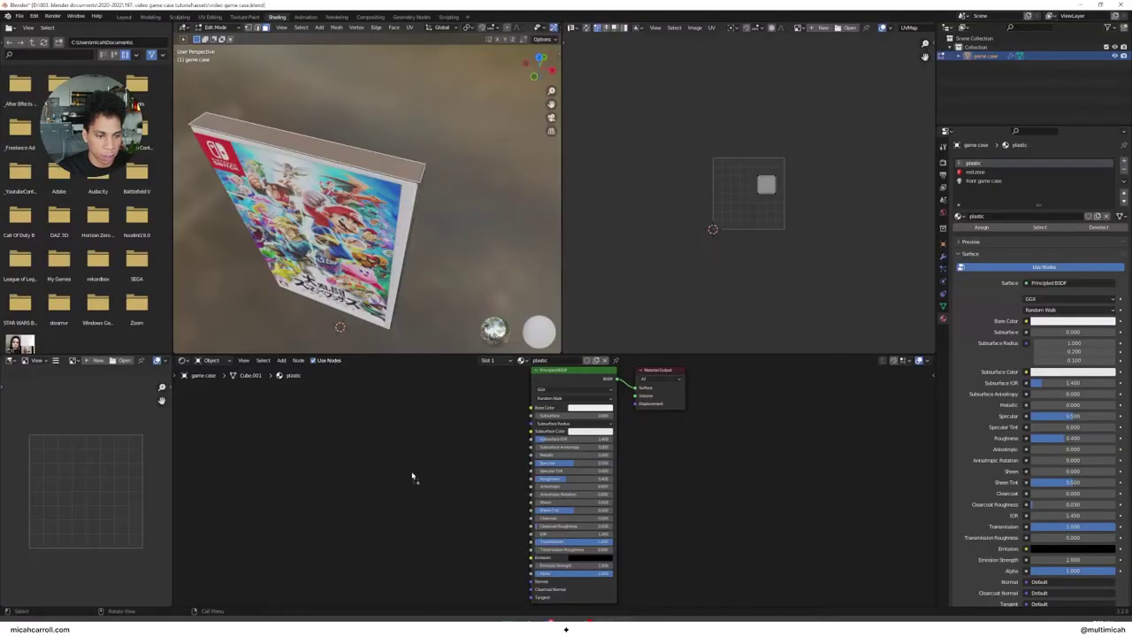
pyautogui.moveTo(412, 475); pyautogui.dragTo(380, 408)
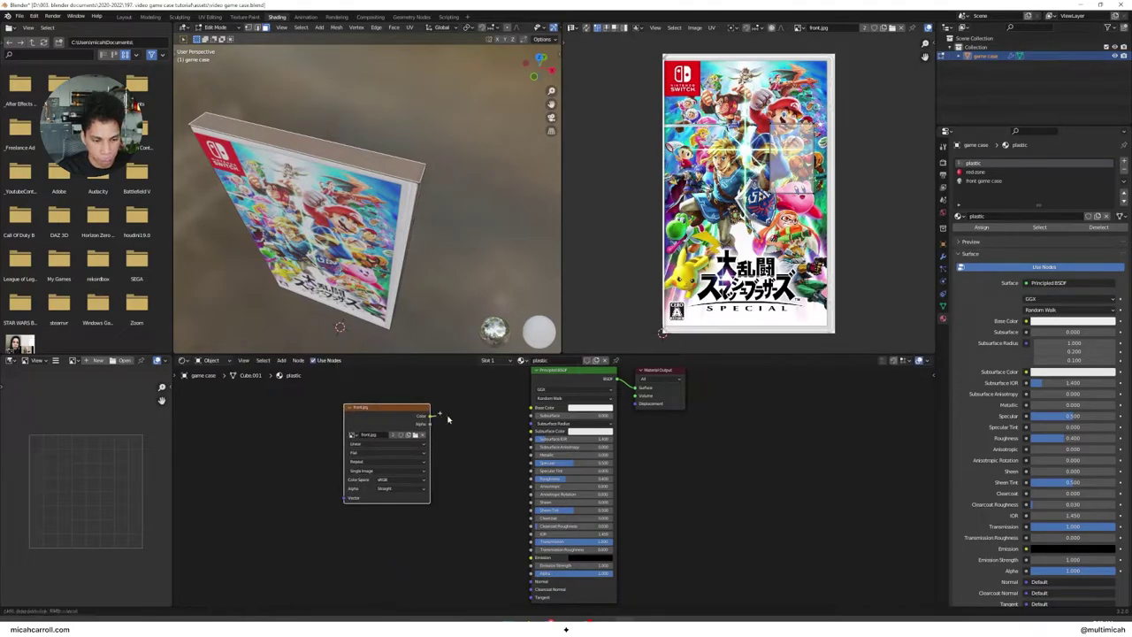
pyautogui.moveTo(533, 410); pyautogui.dragTo(532, 408)
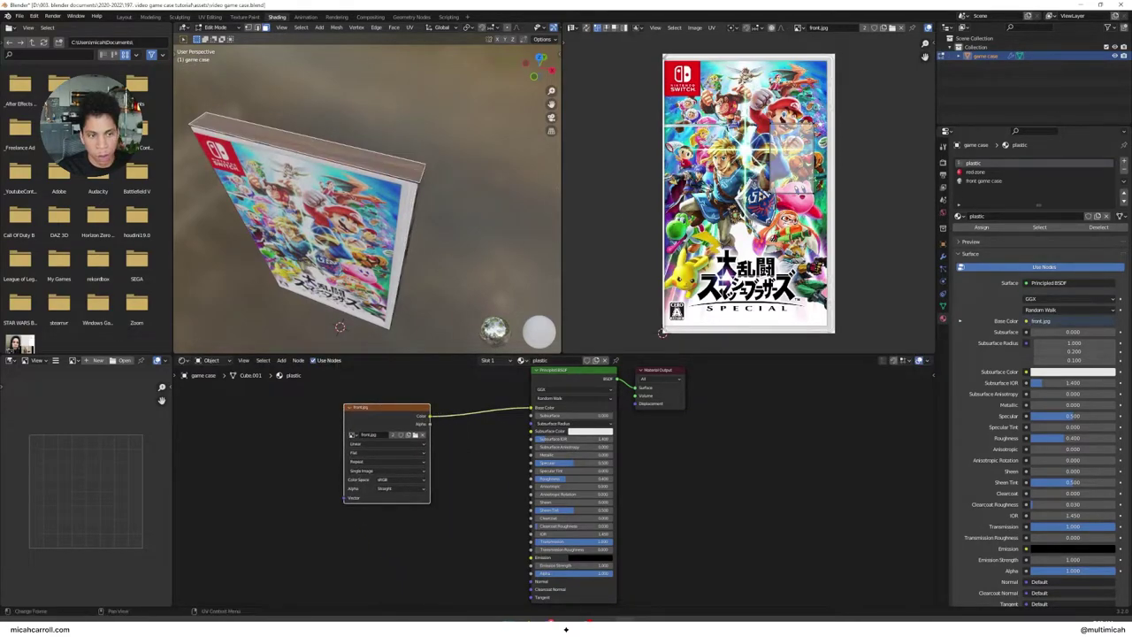
# Step: Move the top side face's UVs to the image's right edge and narrow them along X to the white border strip
pyautogui.press('g')
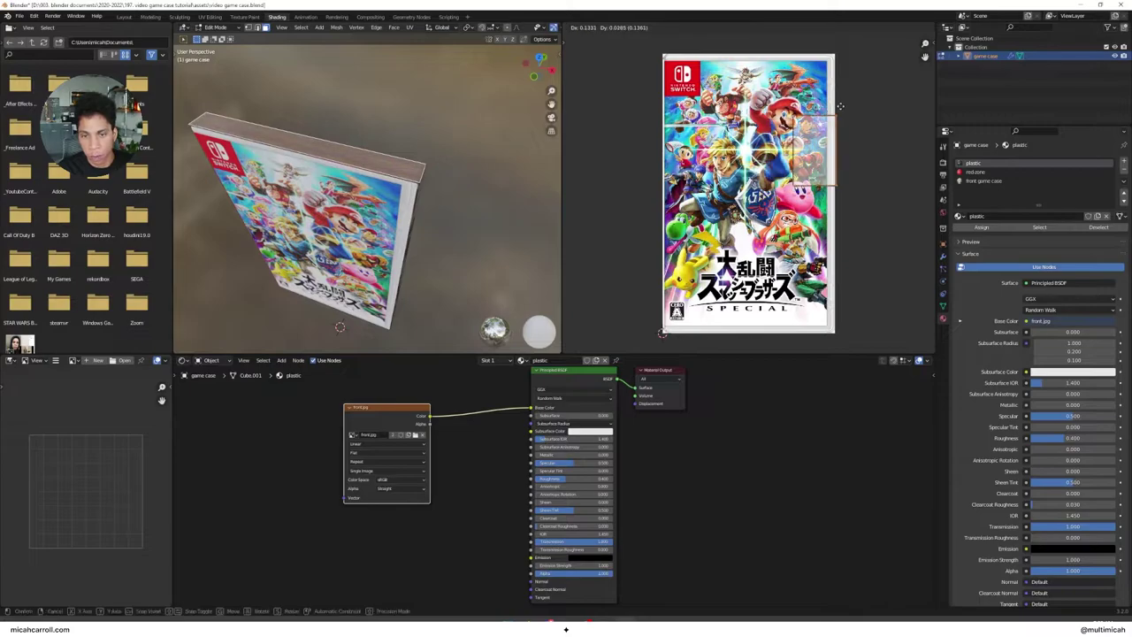
pyautogui.click(839, 97)
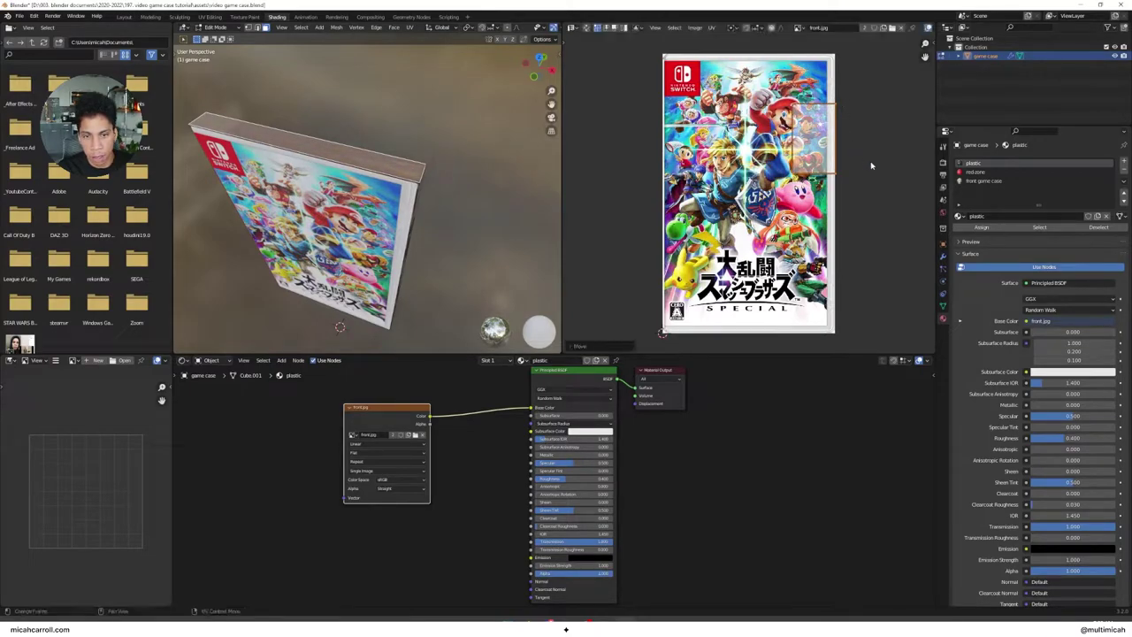
pyautogui.press('g')
pyautogui.press('x')
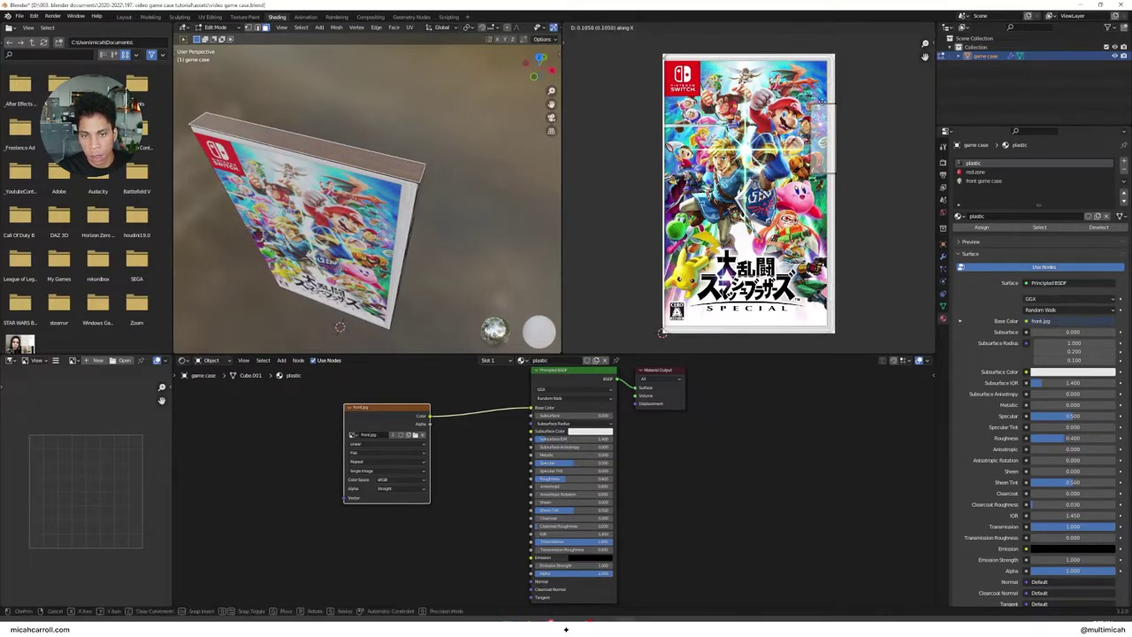
pyautogui.click(839, 103)
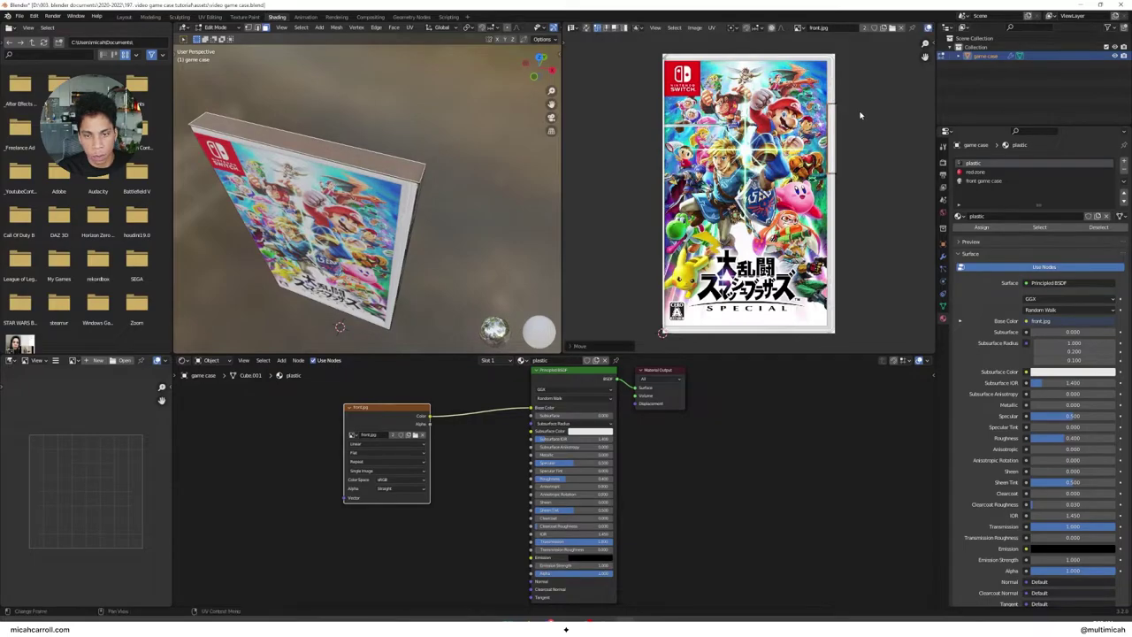
pyautogui.scroll(3, 858, 120)
pyautogui.moveTo(854, 154); pyautogui.dragTo(733, 242, button='middle')
pyautogui.press('g')
pyautogui.click(799, 240)
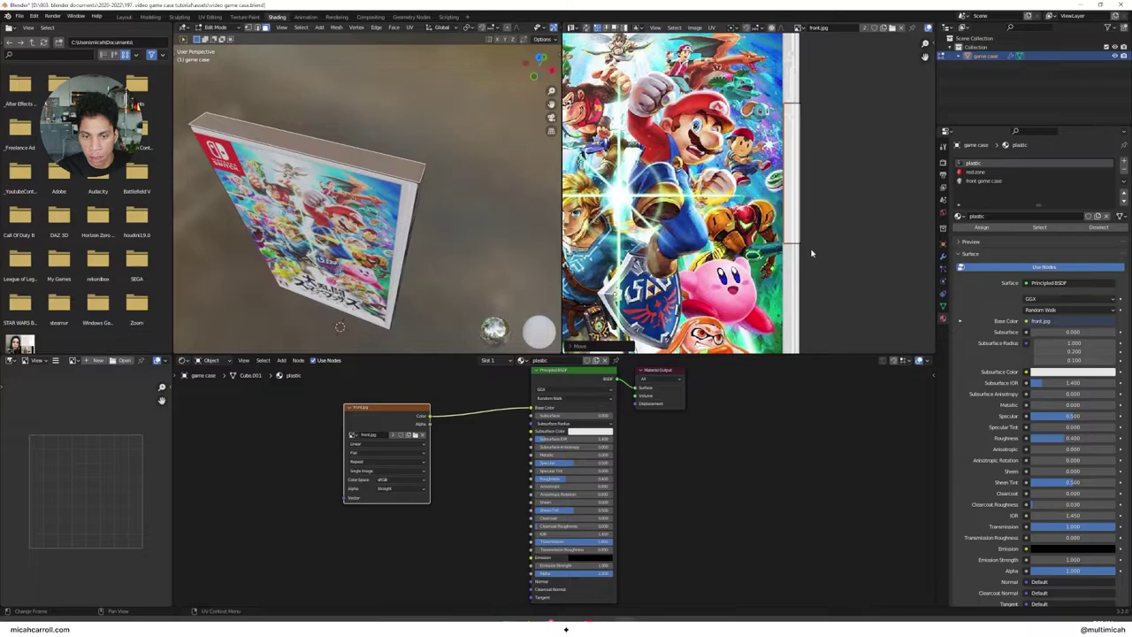
pyautogui.moveTo(812, 254); pyautogui.dragTo(768, 91)
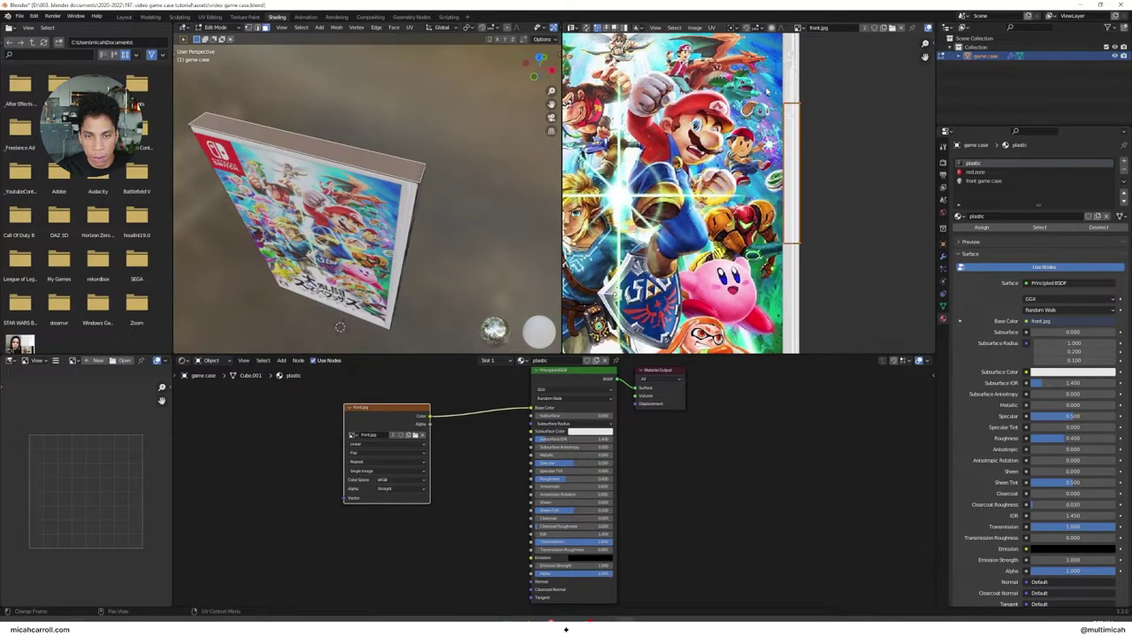
# Step: Set the plastic material's image texture extension to Clip and connect its Alpha to the Principled BSDF's Alpha
pyautogui.click(417, 462)
pyautogui.click(407, 486)
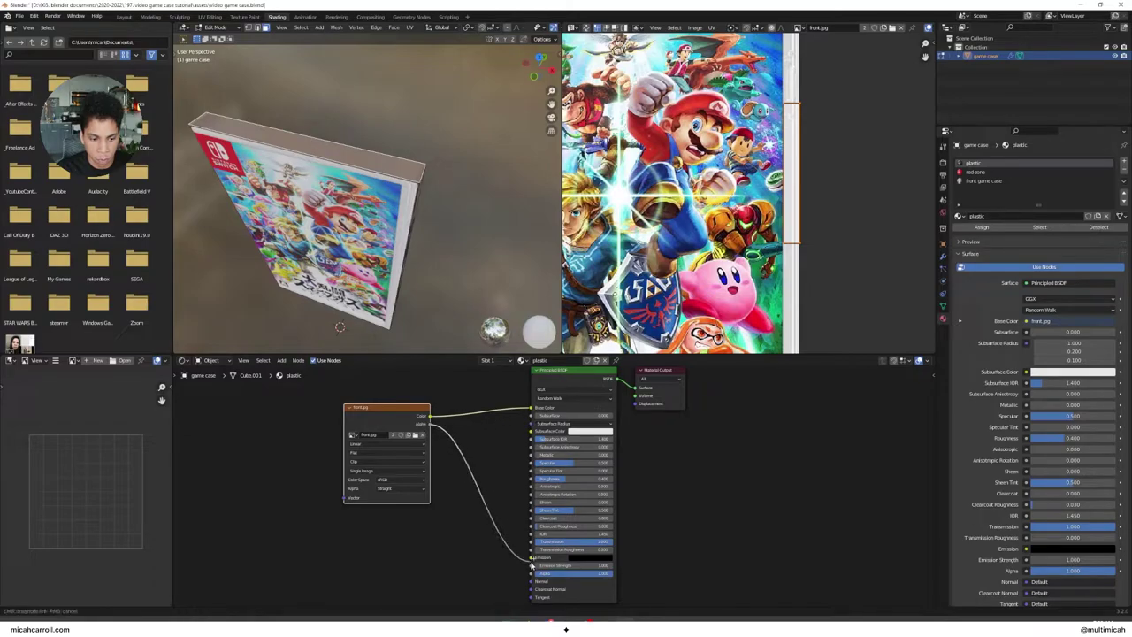
pyautogui.moveTo(533, 575); pyautogui.dragTo(532, 573)
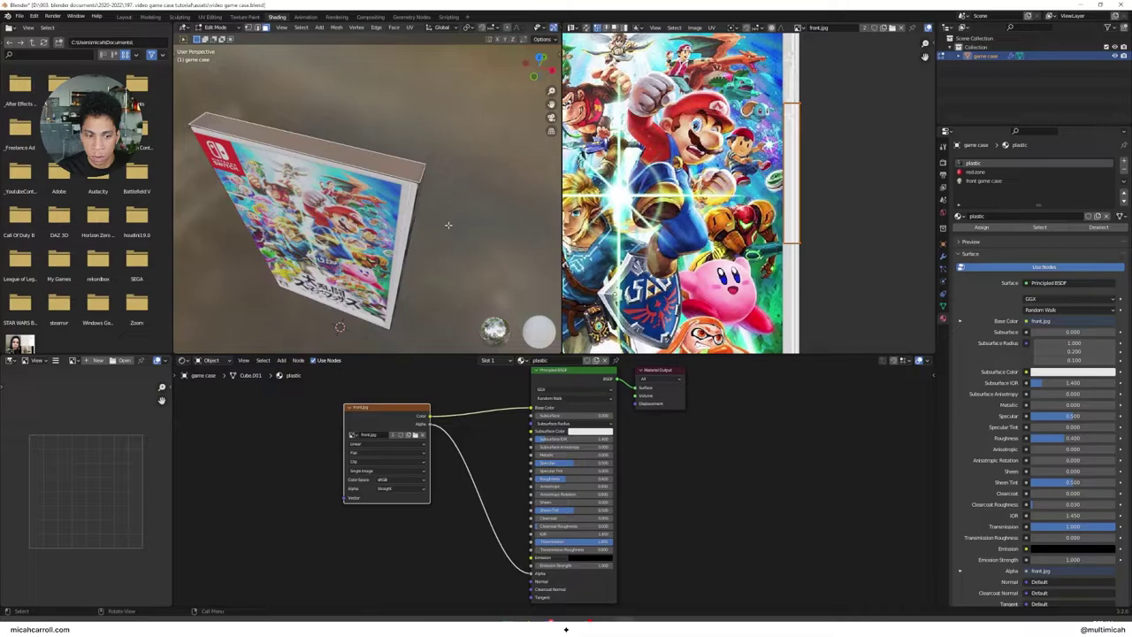
# Step: Set the plastic material's Transmission to 0 and check the case in Object Mode
pyautogui.moveTo(573, 543); pyautogui.dragTo(495, 544)
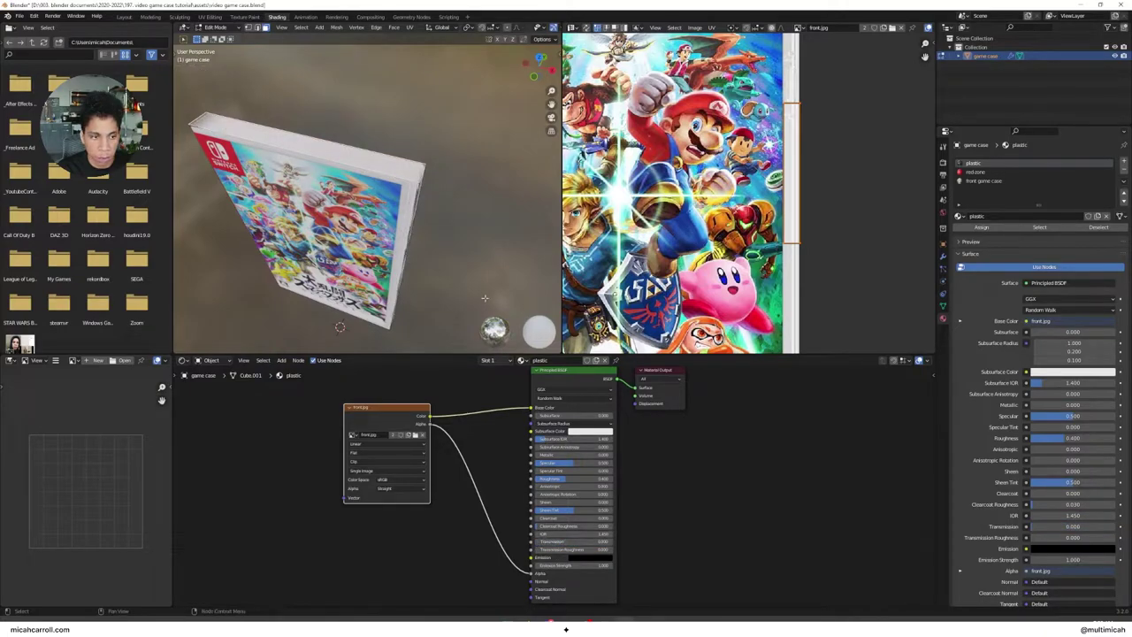
pyautogui.press('Tab')
pyautogui.moveTo(465, 243); pyautogui.dragTo(513, 221, button='middle')
# Step: Adjust the top side face's UVs along X to fit within the white strip beside the artwork
pyautogui.press('Tab')
pyautogui.click(851, 250)
pyautogui.scroll(4, 849, 252)
pyautogui.moveTo(838, 276); pyautogui.dragTo(810, 296, button='middle')
pyautogui.moveTo(834, 324); pyautogui.dragTo(776, 279)
pyautogui.scroll(-2, 841, 98)
pyautogui.press('g')
pyautogui.press('x')
pyautogui.click(766, 274)
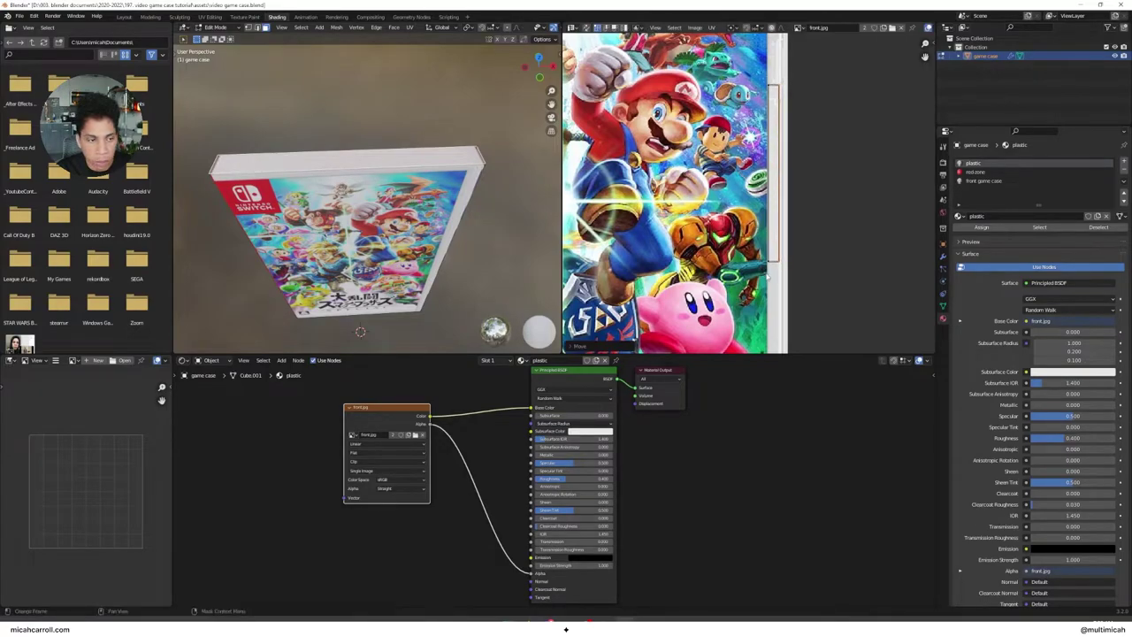
# Step: In Edit Mode, move the UVs of the case's recessed opening side onto the white border and rotate them about 89°
pyautogui.press('Tab')
pyautogui.moveTo(469, 199); pyautogui.dragTo(345, 172, button='middle')
pyautogui.press('KP_3')
pyautogui.press('Tab')
pyautogui.press('a')
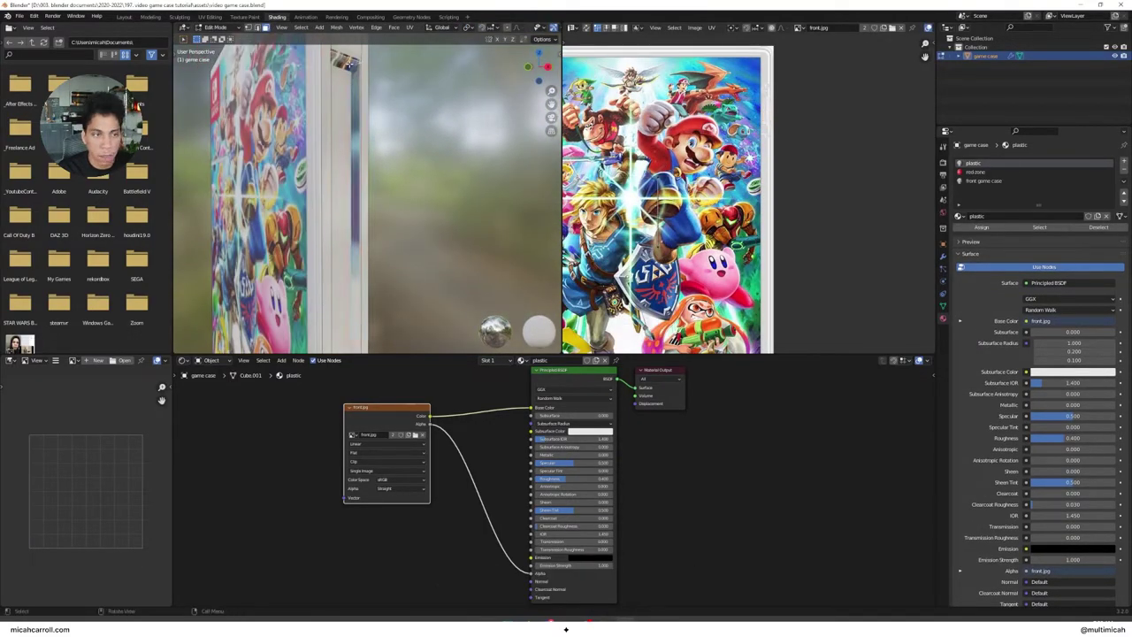
pyautogui.press('g')
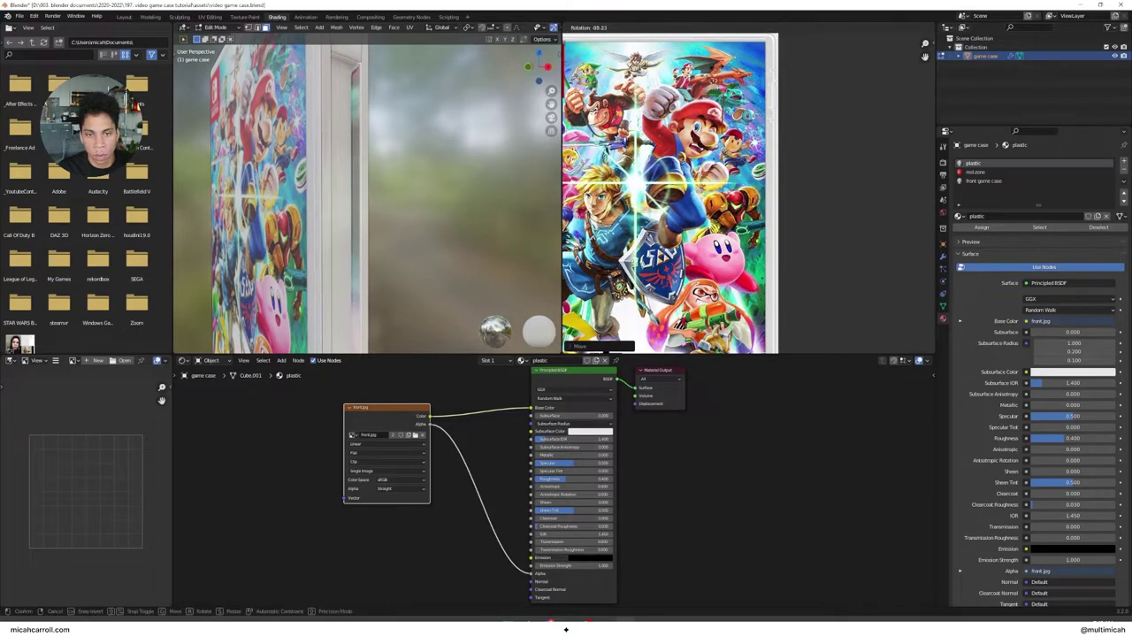
pyautogui.click(719, 68)
# Step: Move the UVs of the face at the lower end of the side recess onto the image's white right border
pyautogui.moveTo(459, 177); pyautogui.dragTo(336, 177, button='middle')
pyautogui.scroll(-1, 681, 224)
pyautogui.moveTo(292, 213)
pyautogui.mouseDown(button='middle')
pyautogui.moveTo(424, 215)
pyautogui.moveTo(310, 212)
pyautogui.mouseUp(button='middle')
pyautogui.scroll(4, 425, 215)
pyautogui.scroll(-4, 352, 218)
pyautogui.scroll(-1, 743, 221)
pyautogui.press('g')
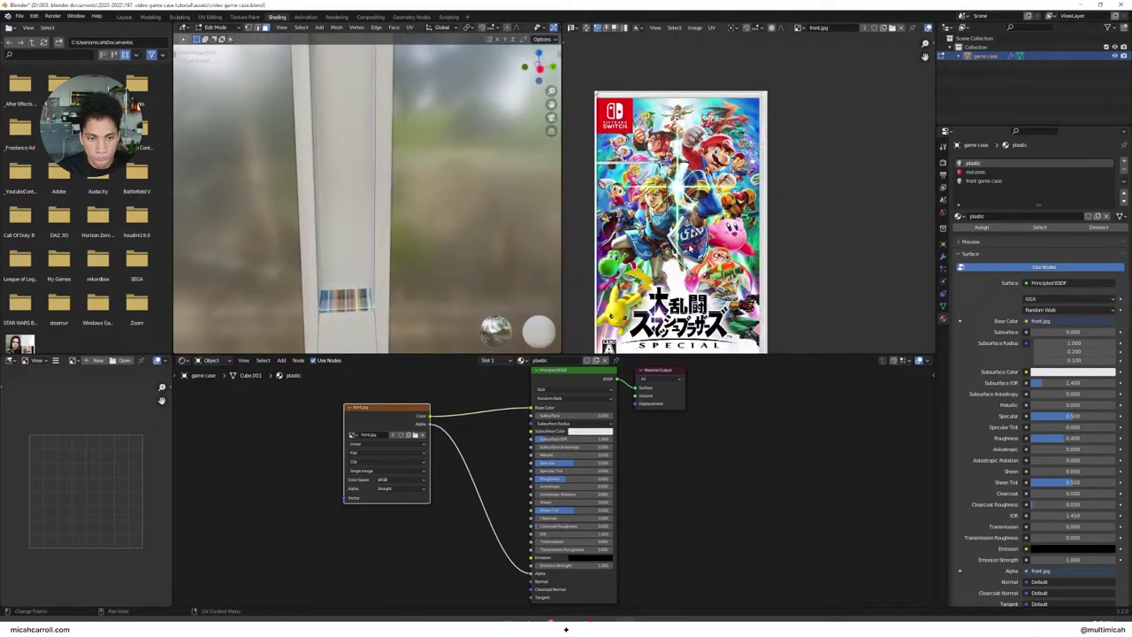
pyautogui.click(744, 221)
# Step: Reposition the remaining recess UVs on the white right border, return to Object Mode and inspect the back of the case
pyautogui.moveTo(371, 239); pyautogui.dragTo(523, 210, button='middle')
pyautogui.press('g')
pyautogui.click(750, 184)
pyautogui.press('Tab')
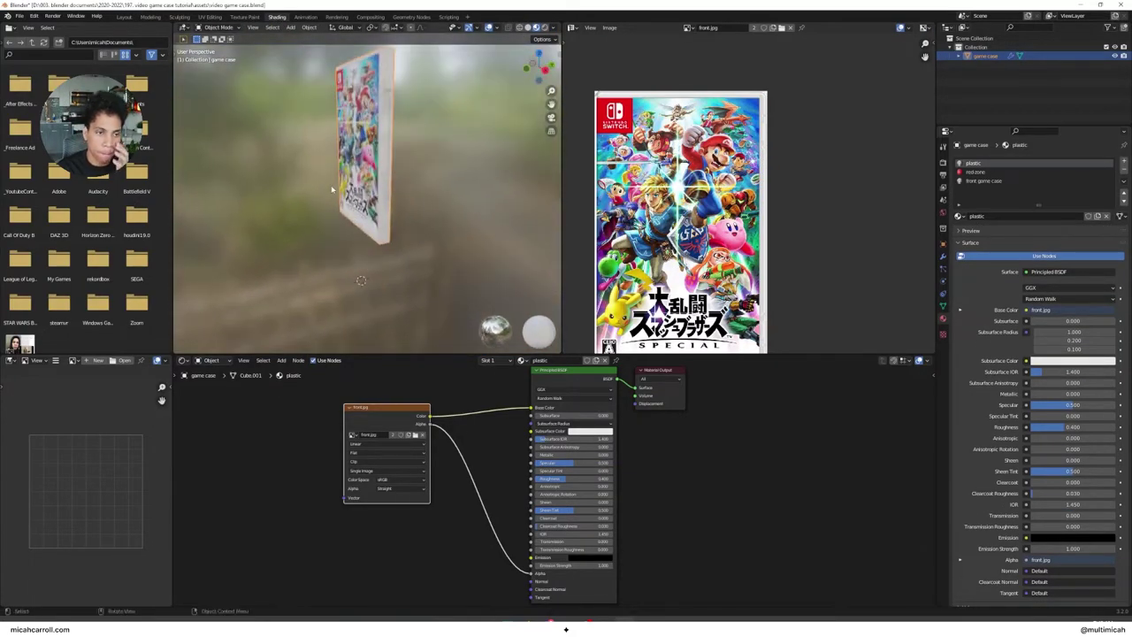
pyautogui.moveTo(329, 185); pyautogui.dragTo(559, 112, button='middle')
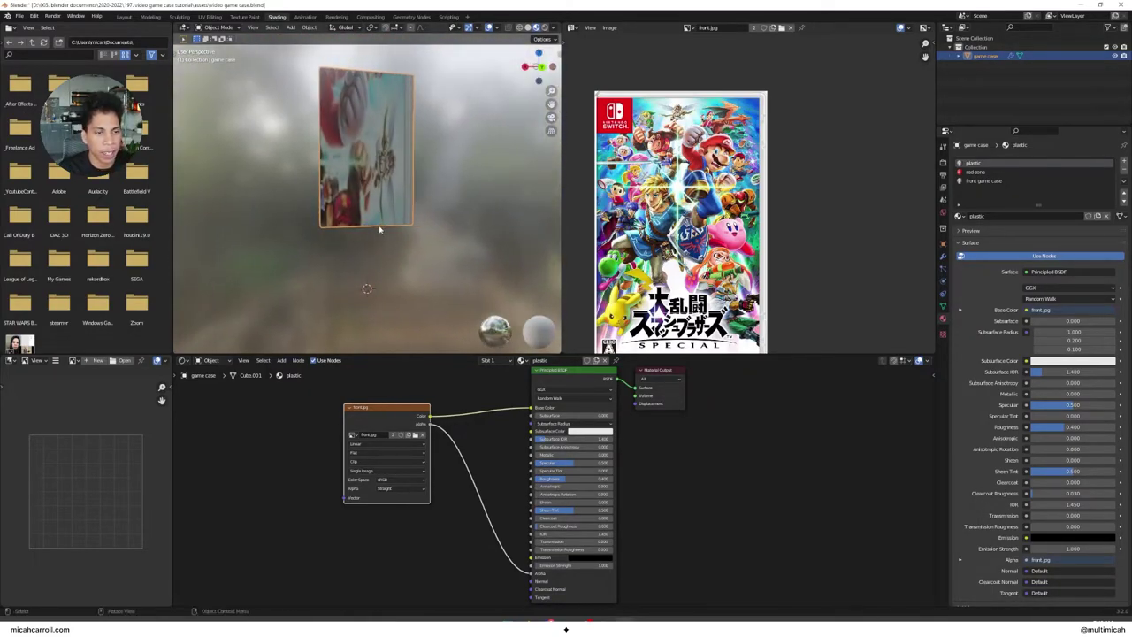
# Step: Add another material slot to the game case with a new material named "back of game case"
pyautogui.click(988, 181)
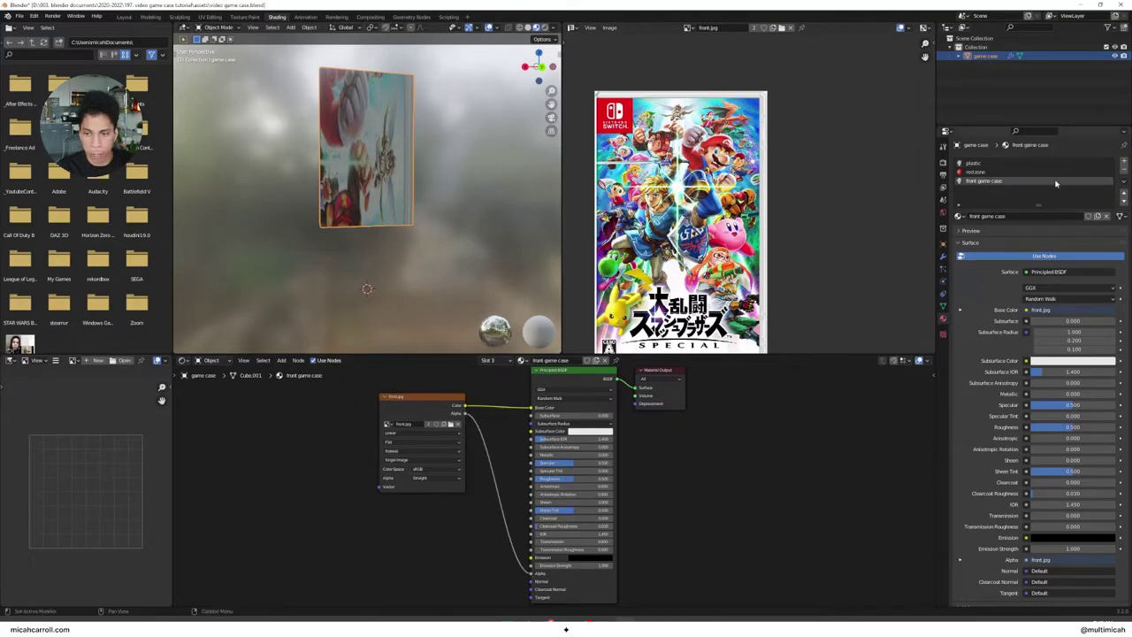
pyautogui.click(1124, 162)
pyautogui.click(992, 217)
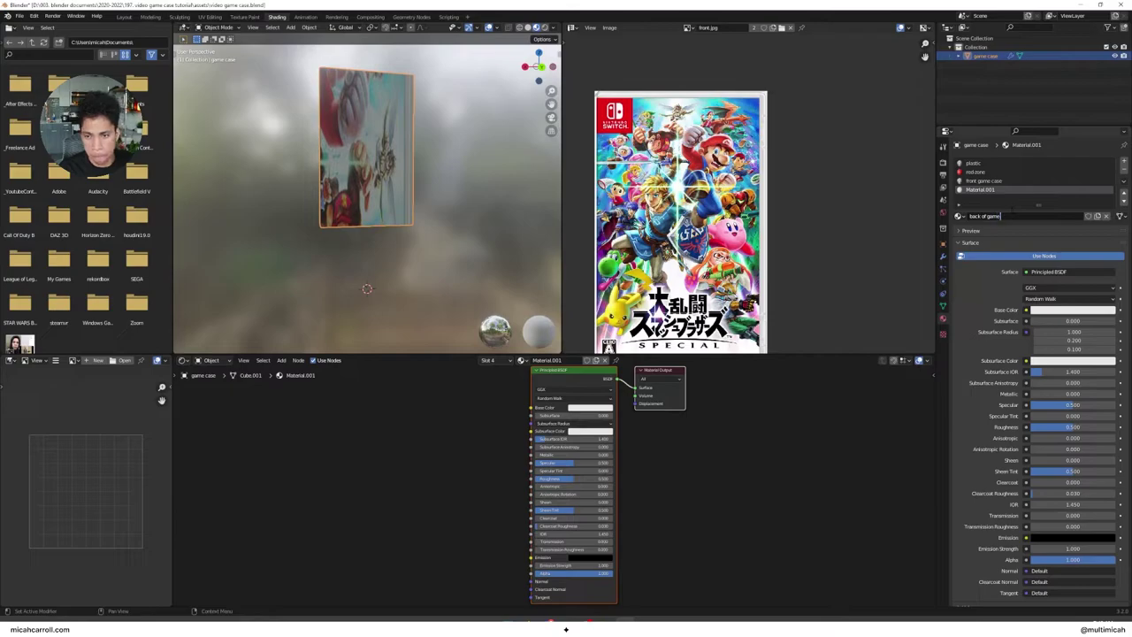
# Step: In Edit Mode, select the large back face of the case and assign the "back of game case" material to it
pyautogui.moveTo(283, 192); pyautogui.dragTo(406, 240, button='middle')
pyautogui.press('Tab')
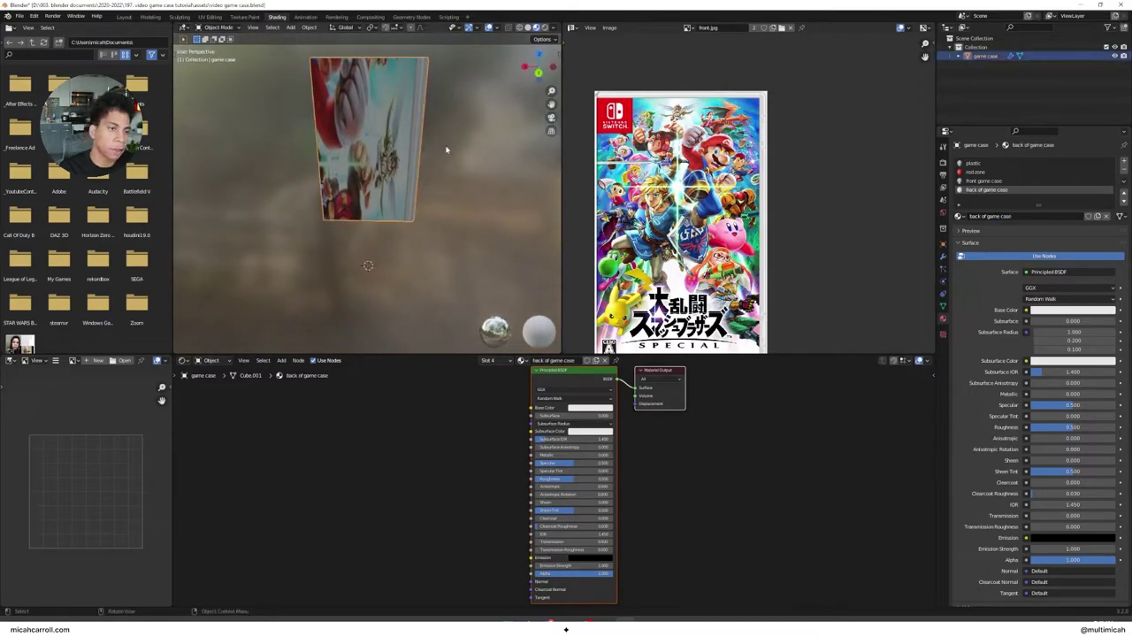
pyautogui.click(378, 140)
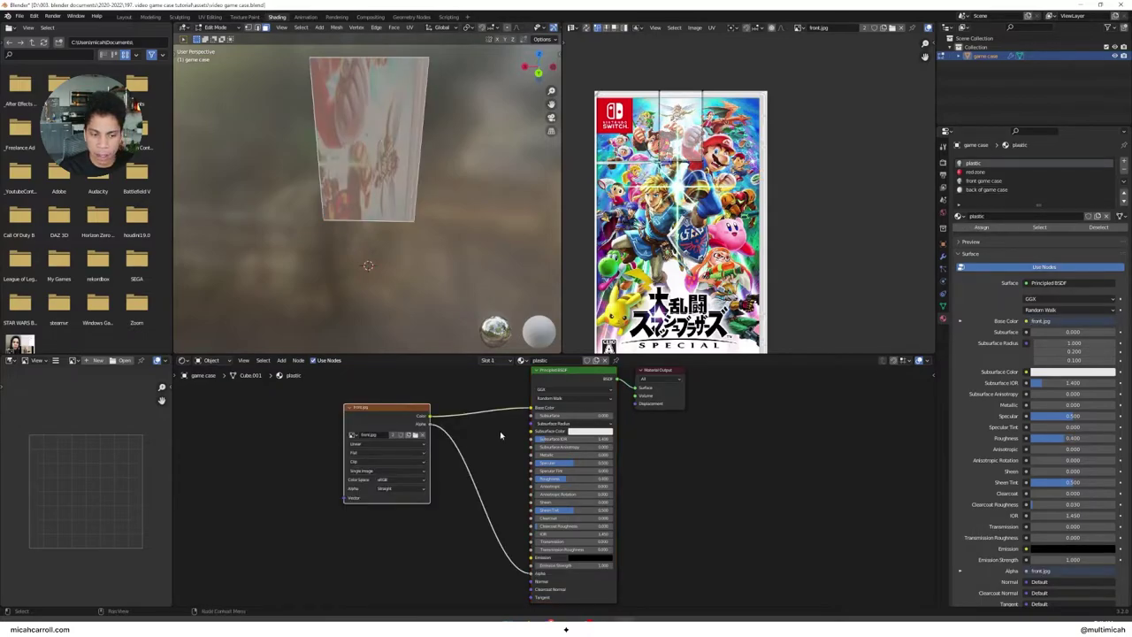
pyautogui.click(986, 189)
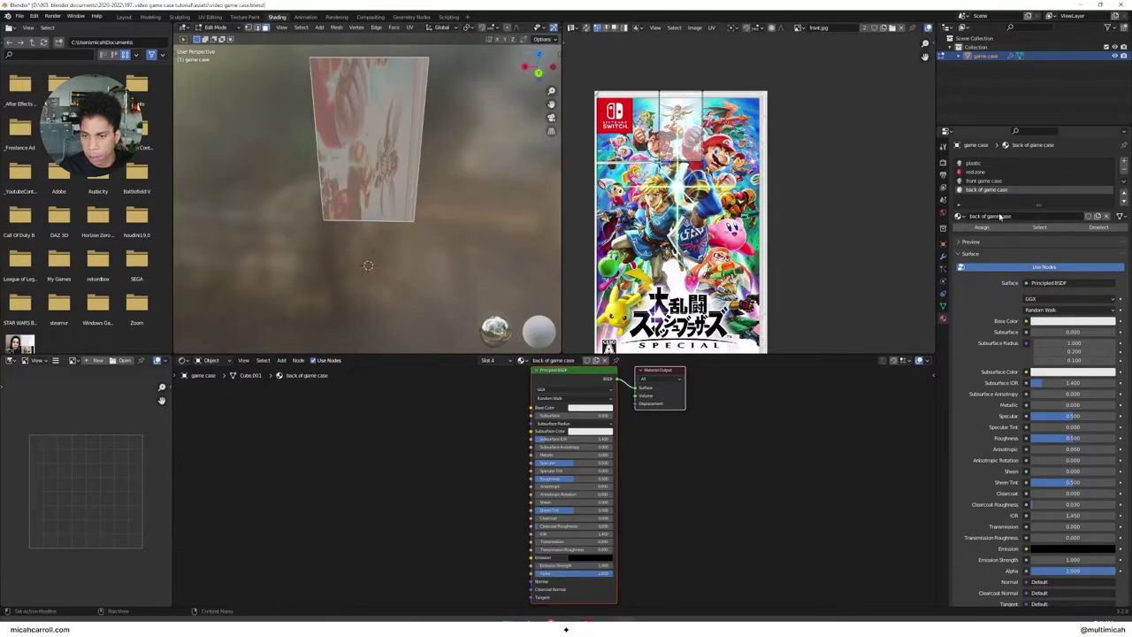
pyautogui.click(982, 228)
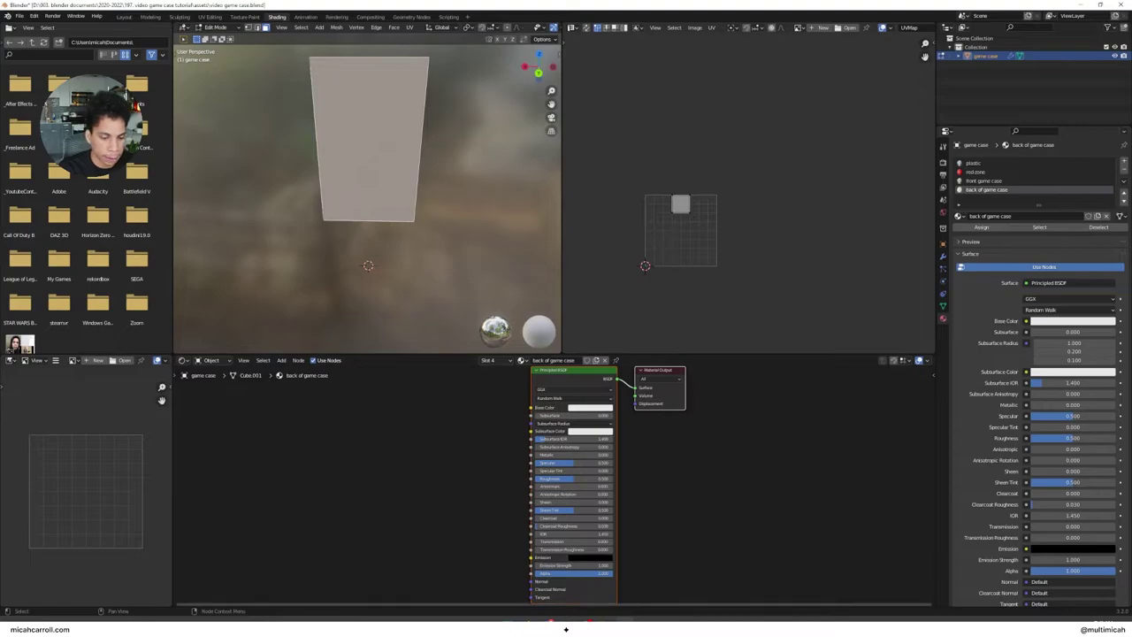
# Step: Bring back.jpg into the material as an image texture and connect its Color to Base Color and its Alpha to Alpha
pyautogui.click(511, 621)
pyautogui.moveTo(201, 106); pyautogui.dragTo(369, 432)
pyautogui.hotkey('alt', 'Tab')
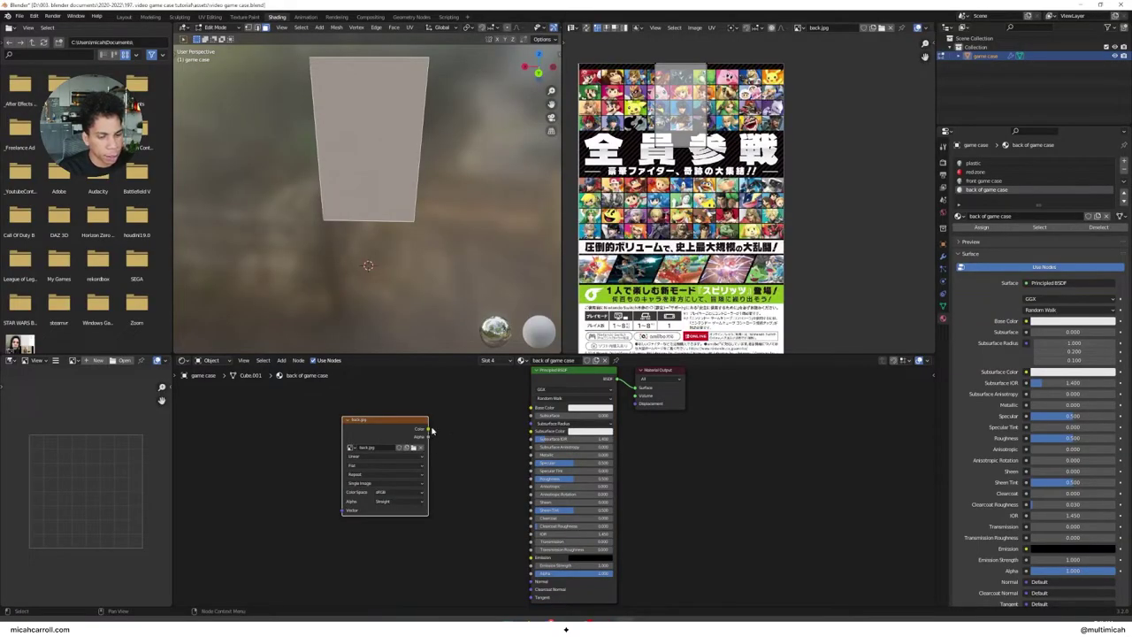
pyautogui.moveTo(531, 410); pyautogui.dragTo(532, 408)
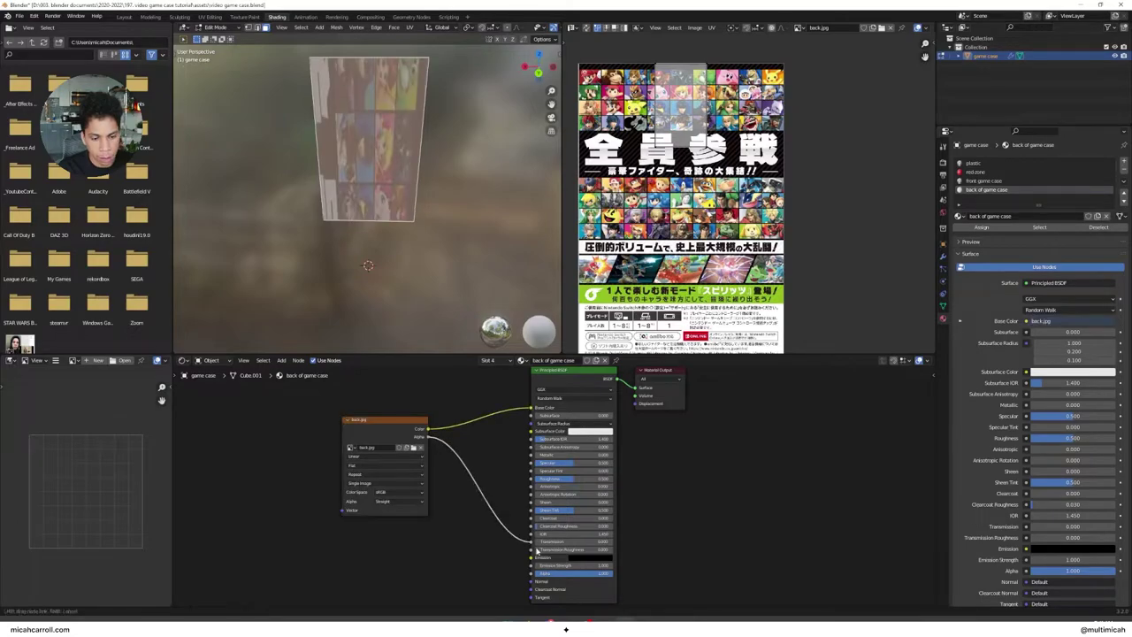
pyautogui.moveTo(536, 574); pyautogui.dragTo(531, 574)
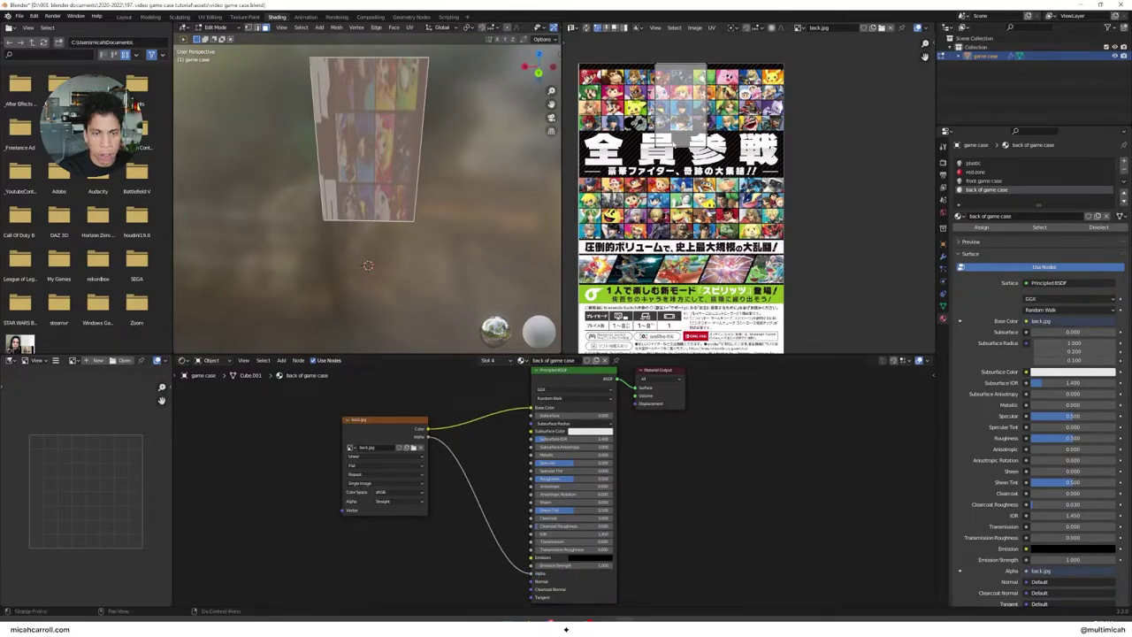
# Step: Rotate the back face's UVs a quarter turn and move them to the upper left corner of back.jpg
pyautogui.scroll(-2, 750, 195)
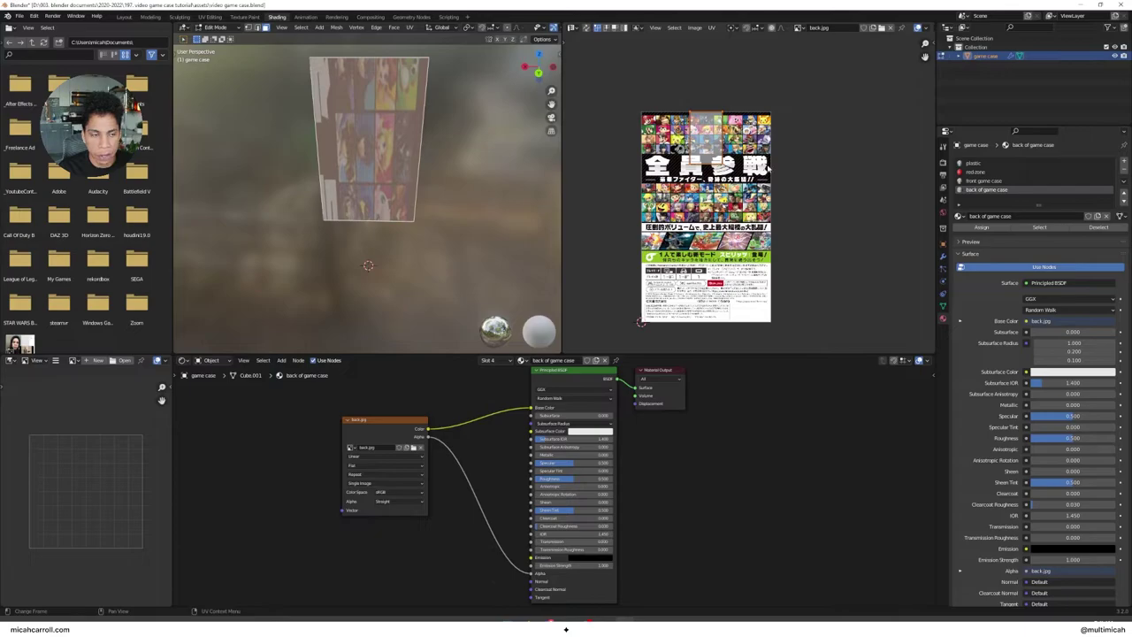
pyautogui.press('g')
pyautogui.click(747, 167)
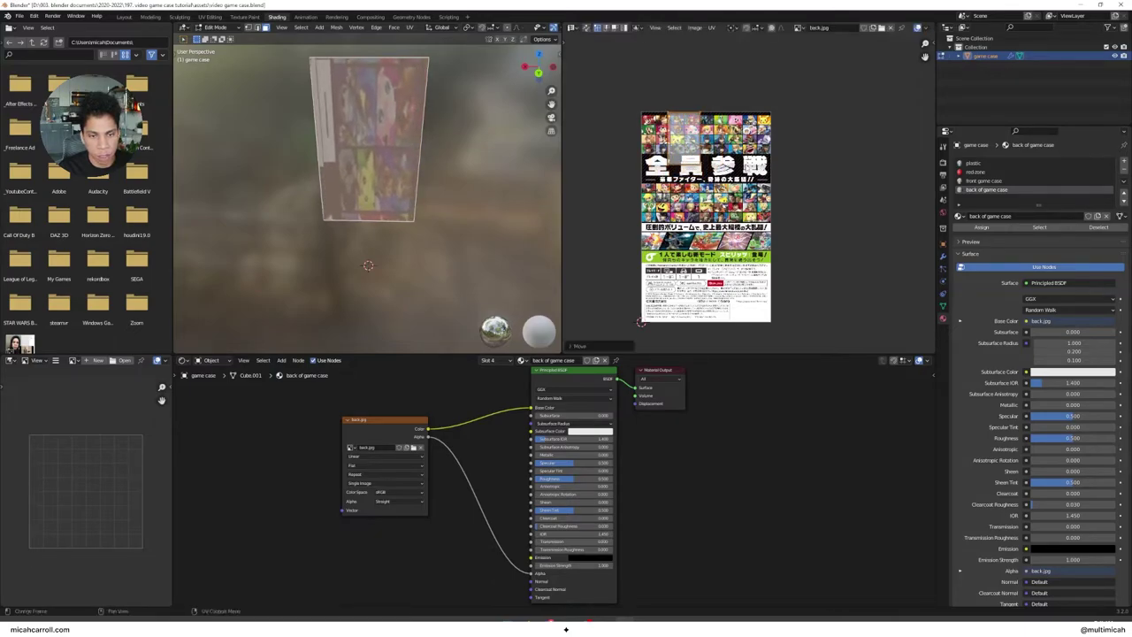
pyautogui.press('r')
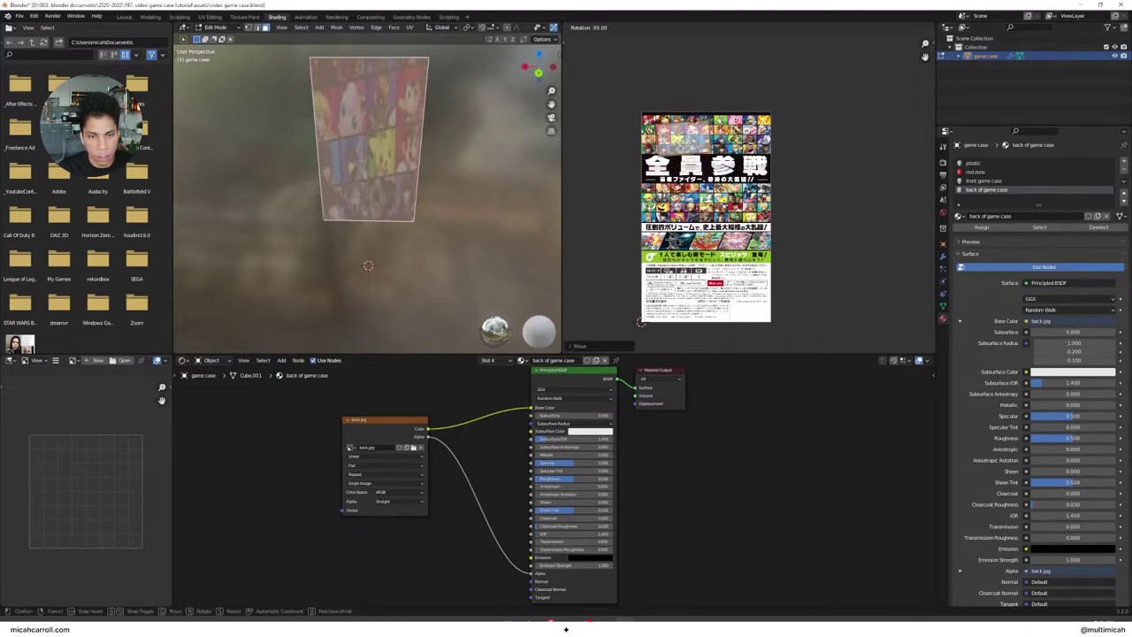
pyautogui.click(641, 322)
pyautogui.press('g')
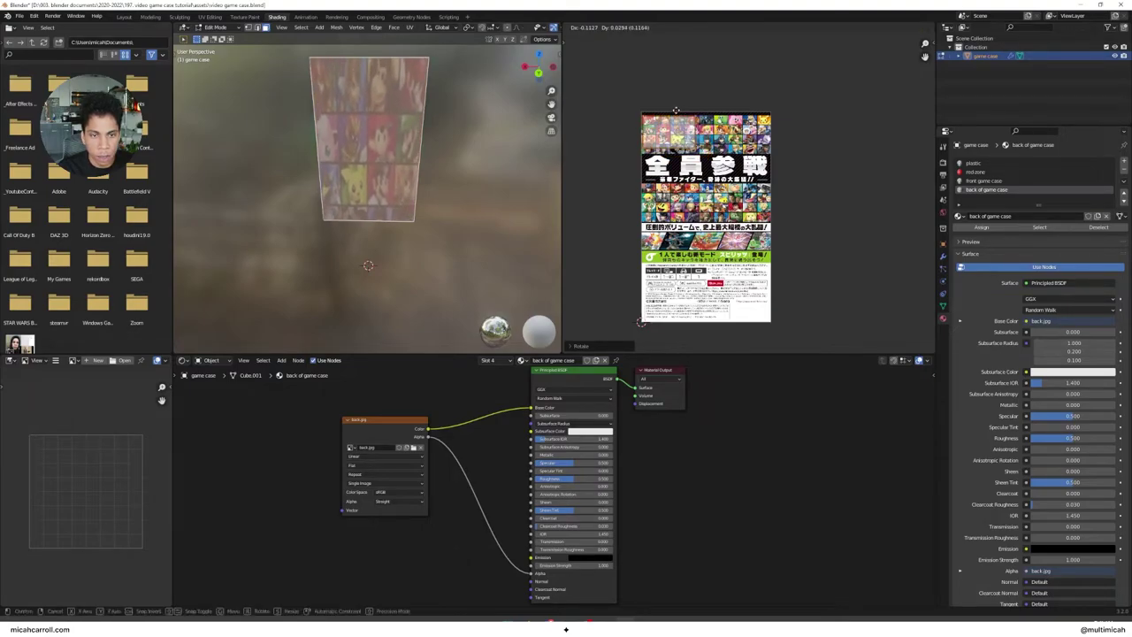
pyautogui.click(675, 106)
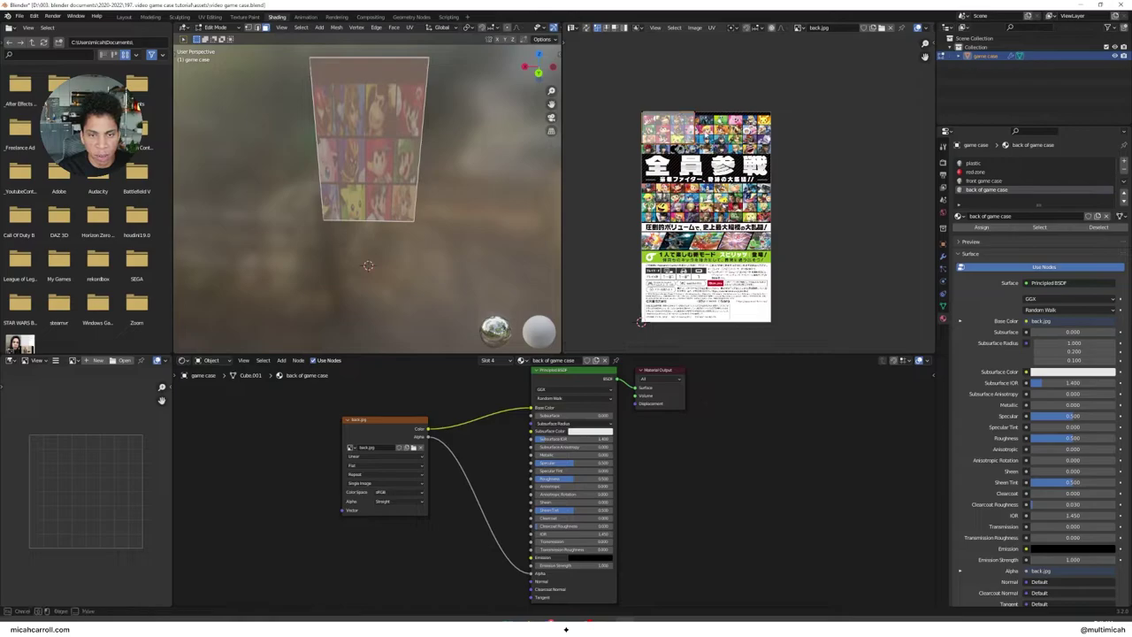
# Step: Stretch the back face's UVs along X to the image's right edge and along Y to its lower edge
pyautogui.press('g')
pyautogui.press('x')
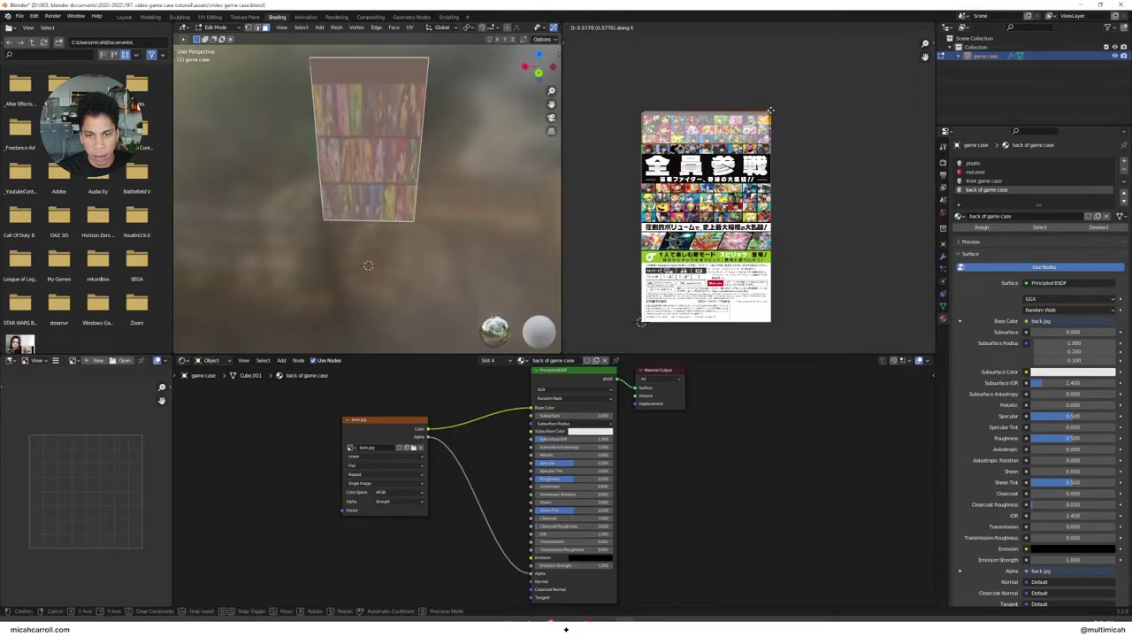
pyautogui.click(771, 114)
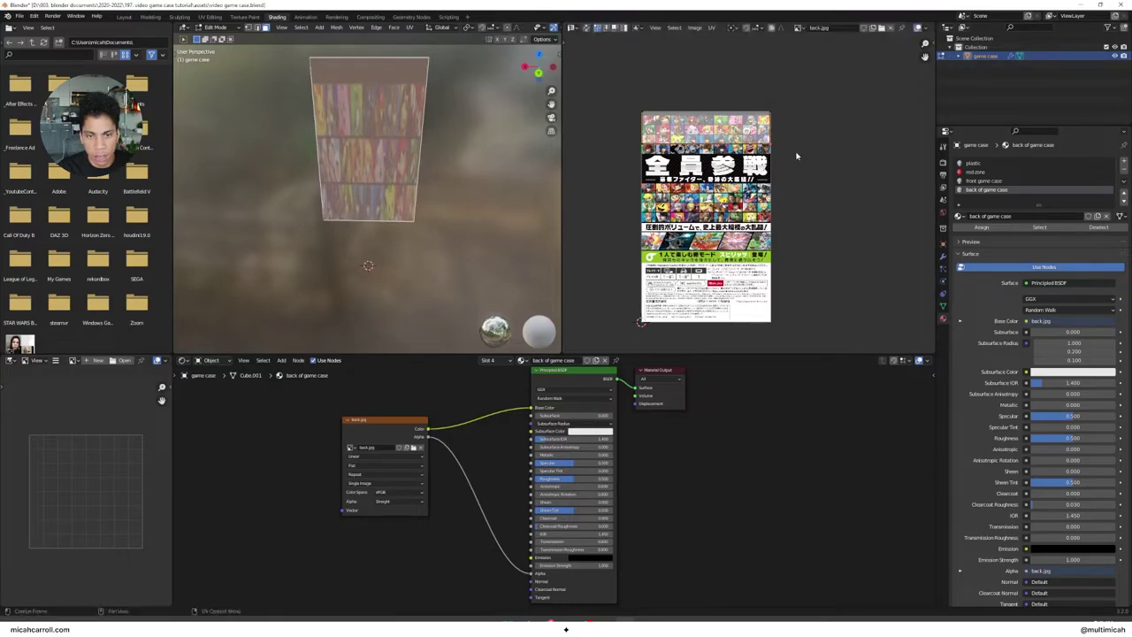
pyautogui.press('g')
pyautogui.press('y')
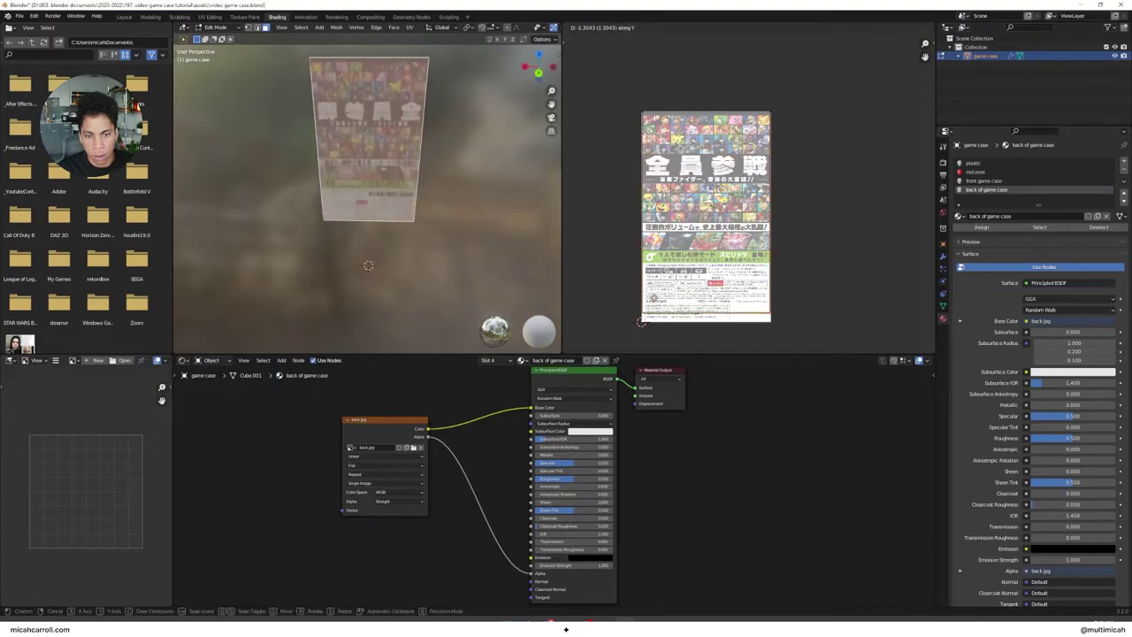
pyautogui.click(640, 322)
# Step: Check the back artwork in Object Mode, then adjust the upper edge of the back face's UVs along Y to the image's top
pyautogui.scroll(4, 657, 309)
pyautogui.moveTo(711, 231); pyautogui.dragTo(701, 245, button='middle')
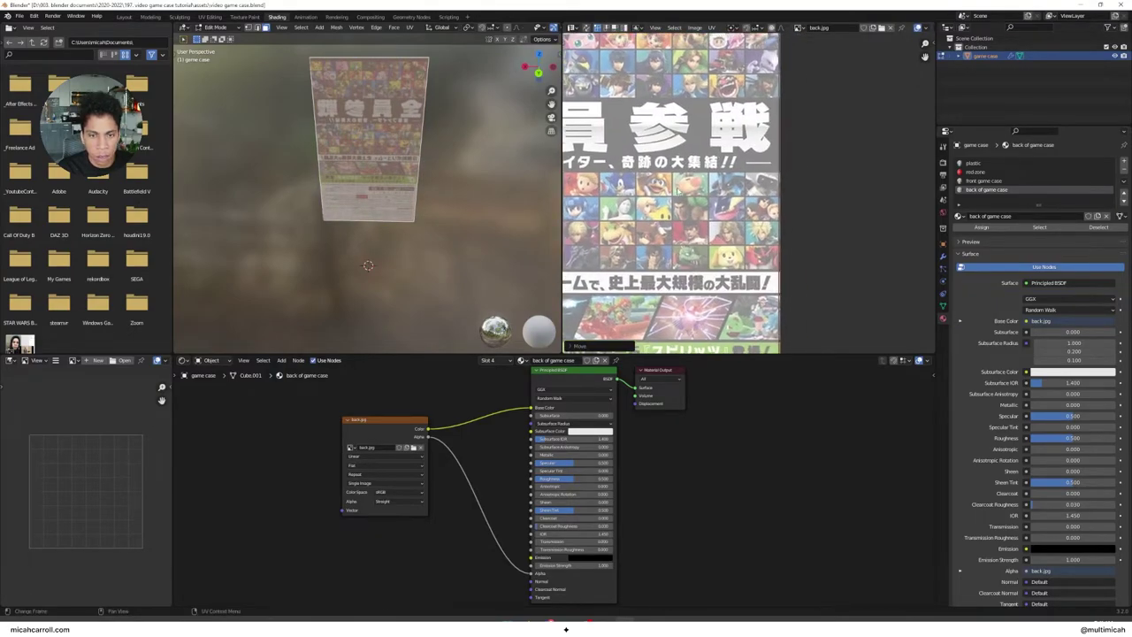
pyautogui.moveTo(686, 190); pyautogui.dragTo(765, 246, button='middle')
pyautogui.scroll(1, 769, 255)
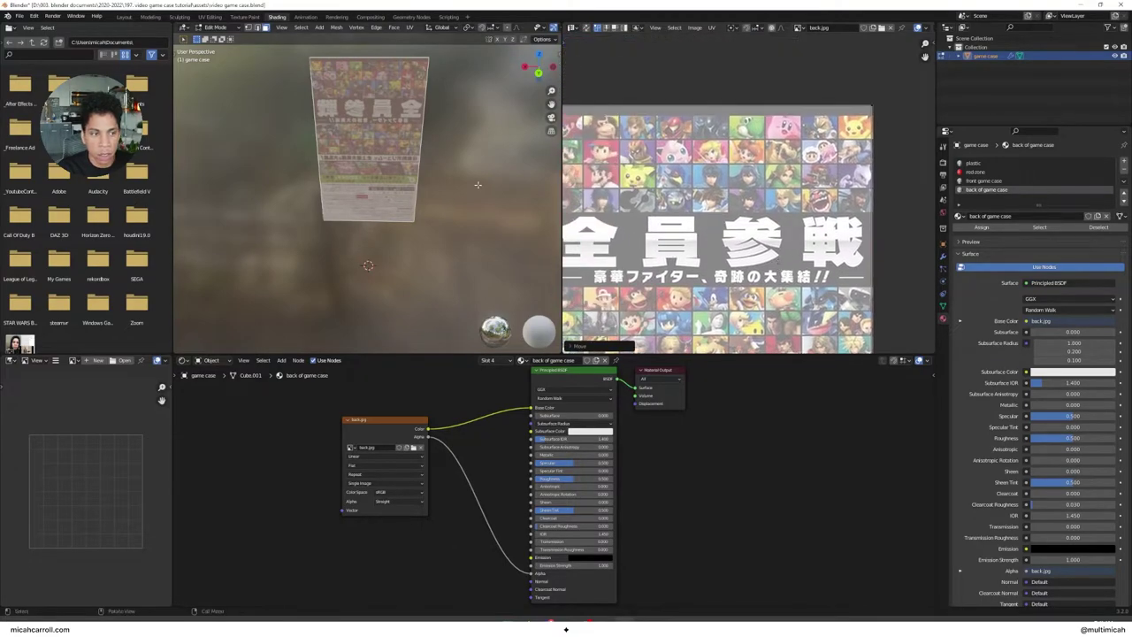
pyautogui.press('Tab')
pyautogui.moveTo(448, 177); pyautogui.dragTo(369, 170, button='middle')
pyautogui.press('Tab')
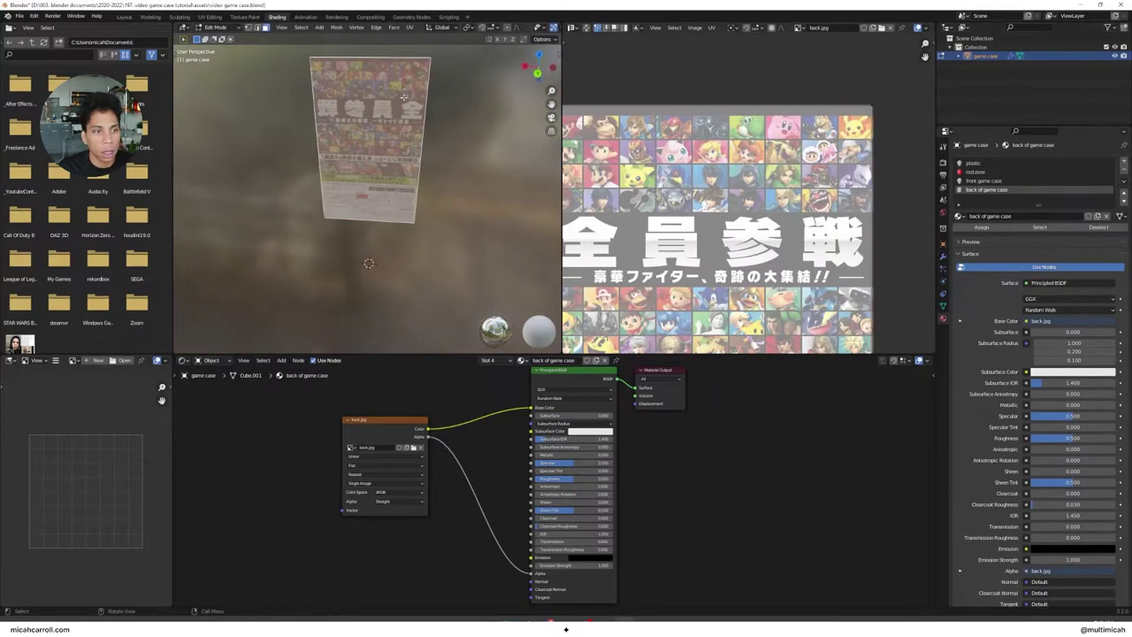
pyautogui.scroll(-1, 624, 148)
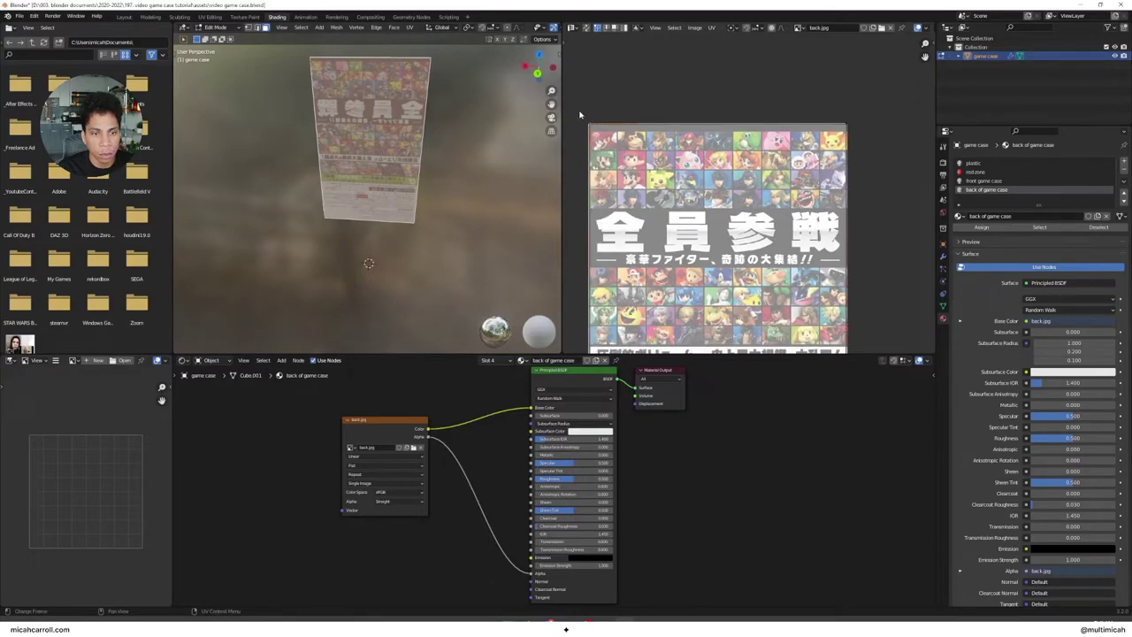
pyautogui.moveTo(878, 112); pyautogui.dragTo(582, 146)
pyautogui.press('g')
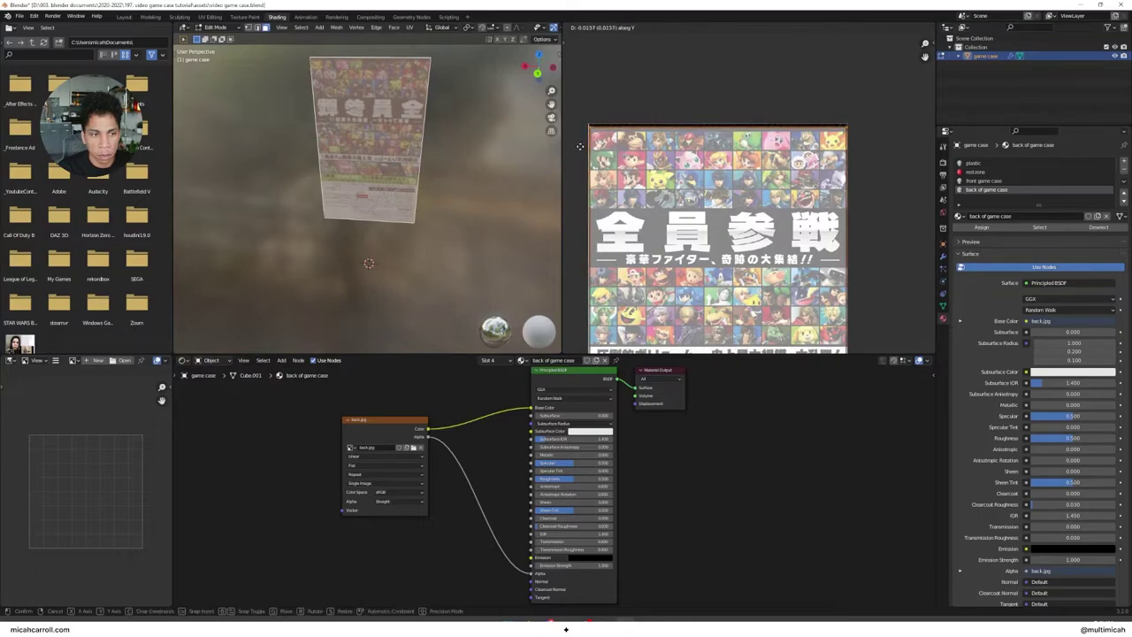
pyautogui.click(582, 143)
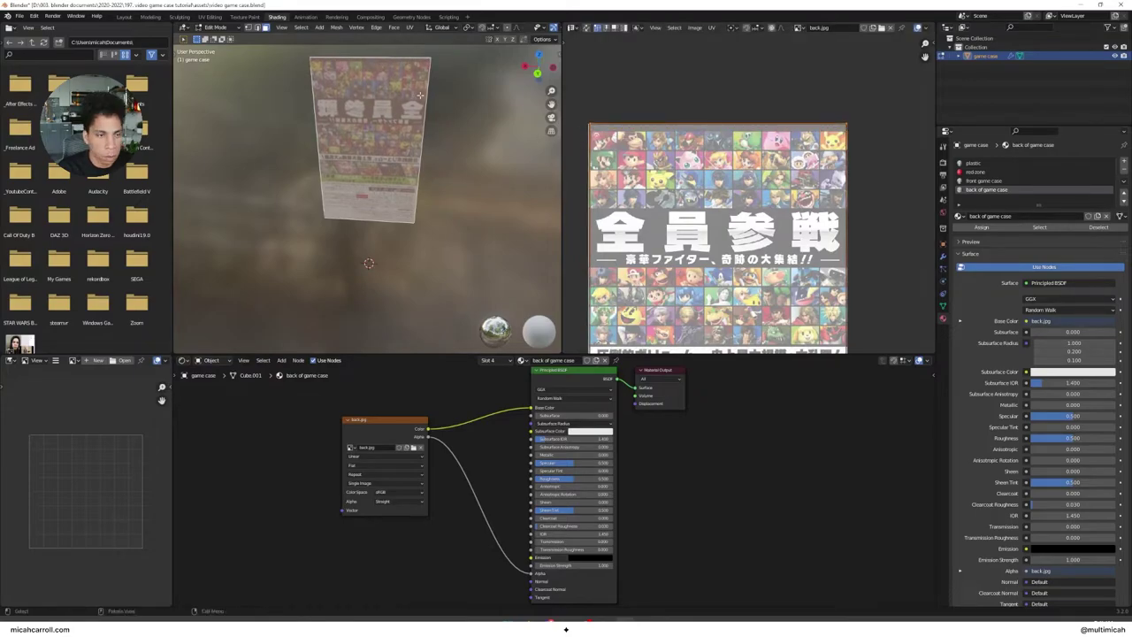
# Step: Add a horizontal loop cut across the back of the case and slide it close to the upper edge, to about 0.956
pyautogui.click(453, 90)
pyautogui.moveTo(384, 93); pyautogui.dragTo(360, 135, button='middle')
pyautogui.click(352, 104)
pyautogui.scroll(2, 389, 104)
pyautogui.scroll(-2, 383, 165)
pyautogui.scroll(-2, 360, 135)
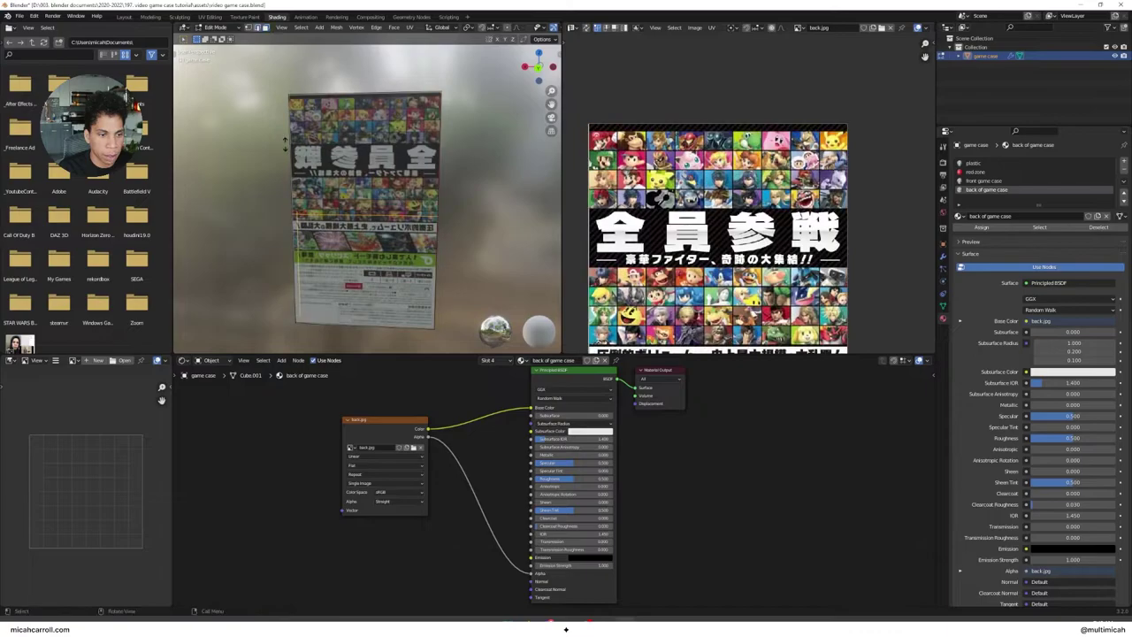
pyautogui.click(285, 140)
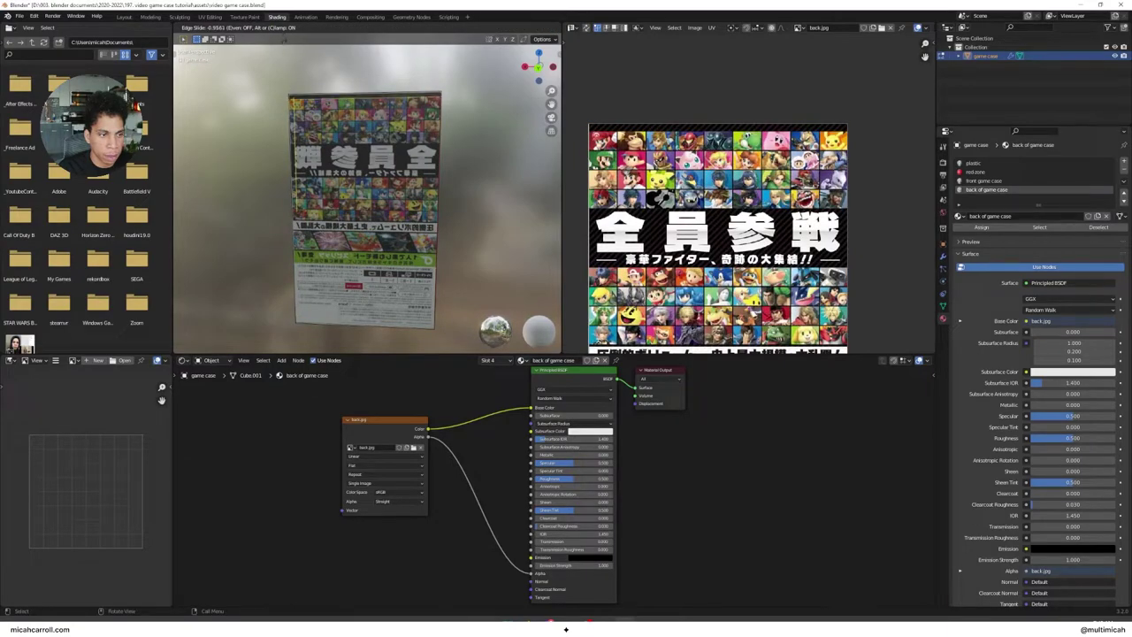
pyautogui.click(285, 37)
# Step: Assign the plastic material to the thin strip along the back's upper edge and check the case in Object Mode
pyautogui.moveTo(381, 115); pyautogui.dragTo(396, 121, button='middle')
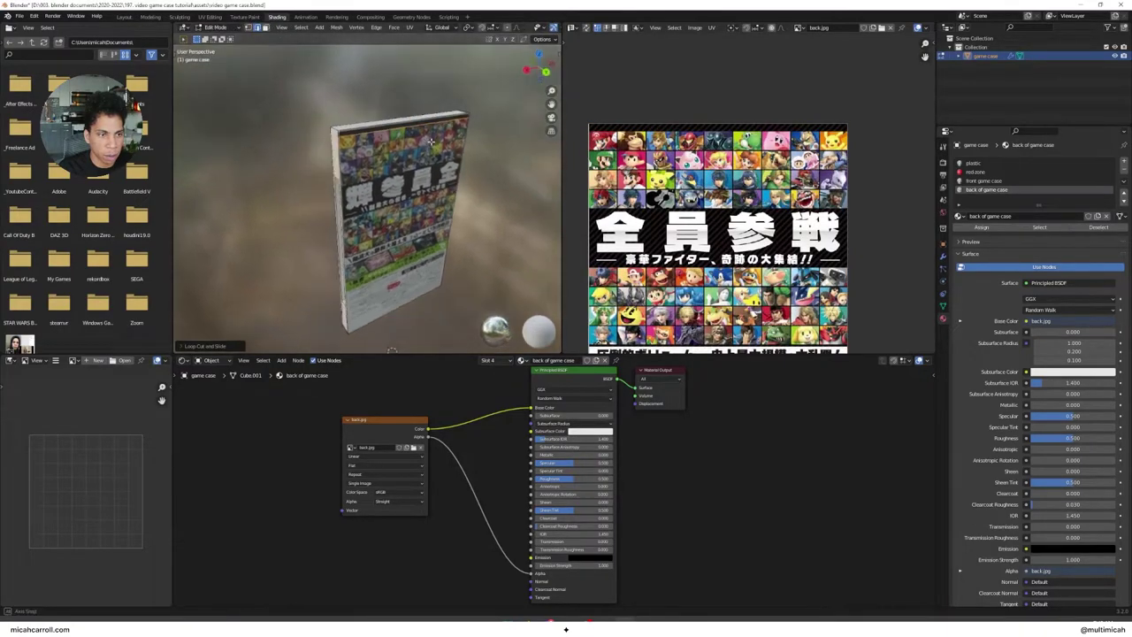
pyautogui.moveTo(433, 142); pyautogui.dragTo(435, 143, button='middle')
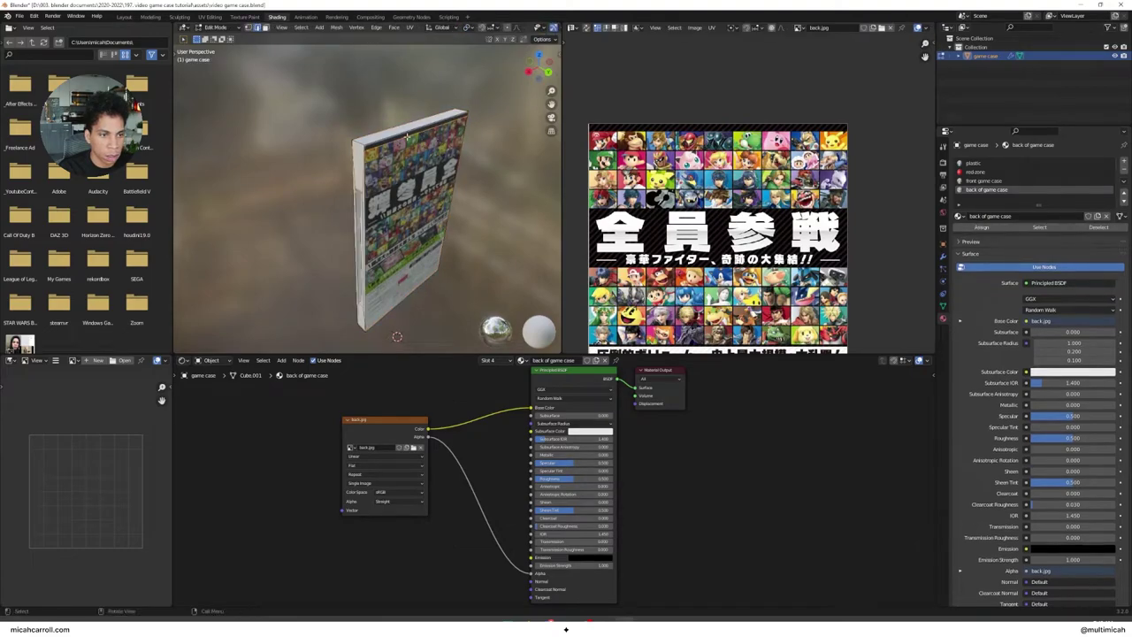
pyautogui.click(407, 133)
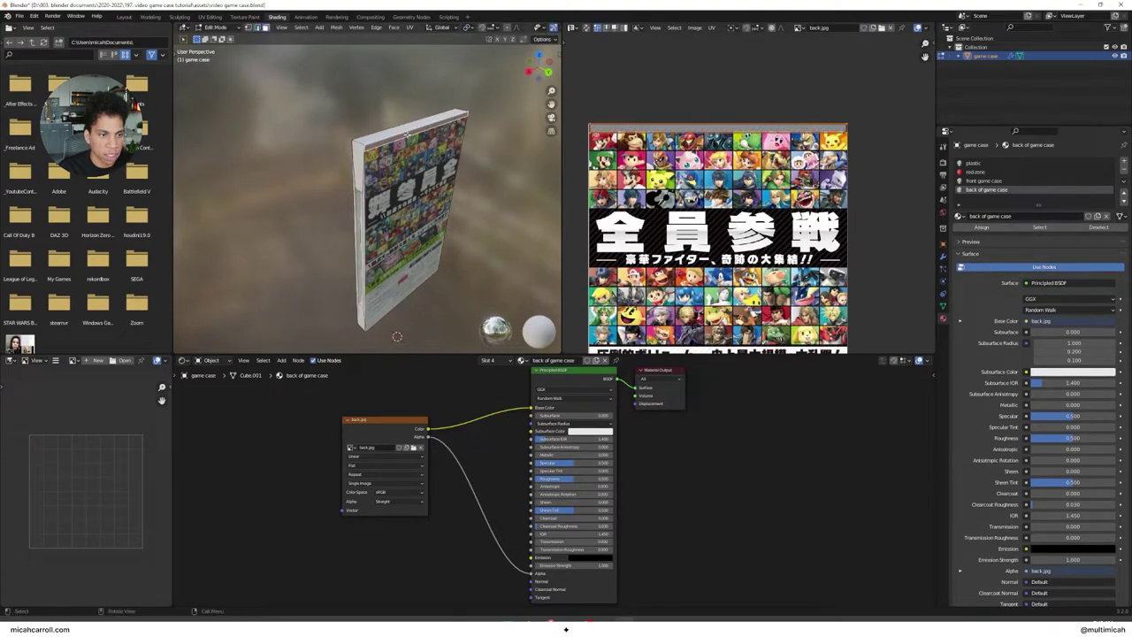
pyautogui.moveTo(454, 182); pyautogui.dragTo(421, 176, button='middle')
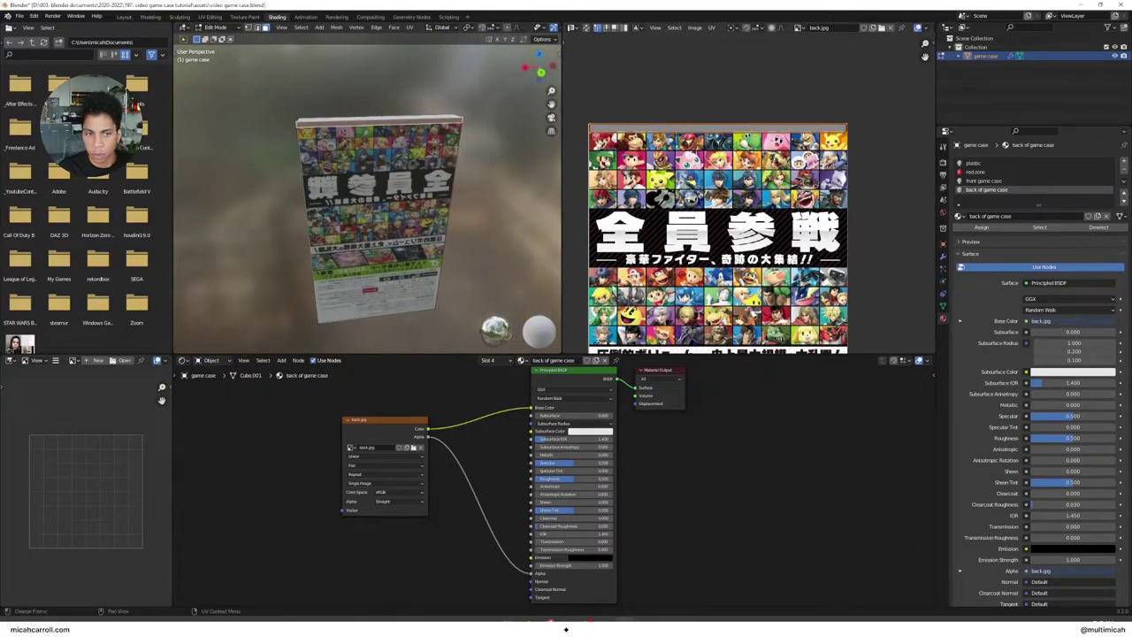
pyautogui.click(983, 165)
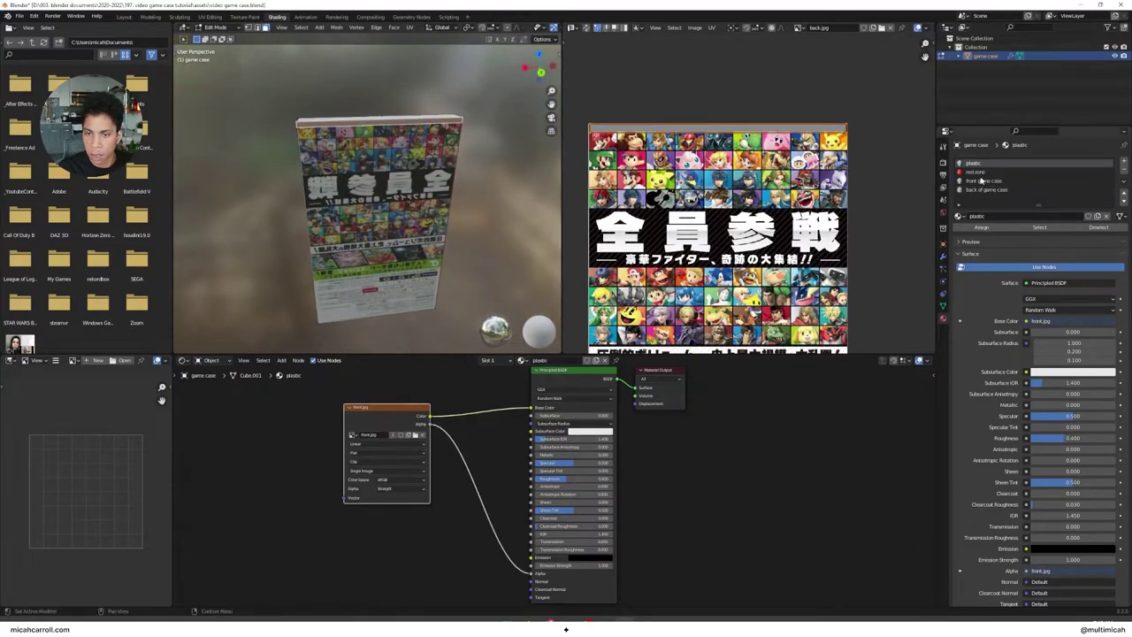
pyautogui.click(973, 228)
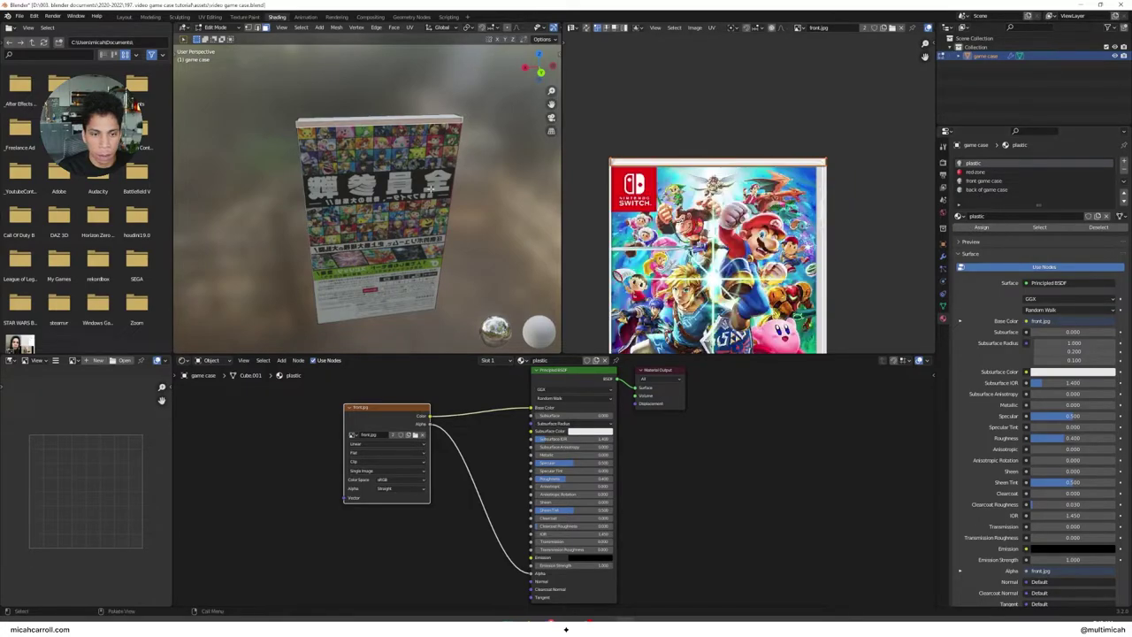
pyautogui.press('Tab')
pyautogui.moveTo(451, 198); pyautogui.dragTo(426, 204, button='middle')
pyautogui.press('Tab')
# Step: Add a horizontal loop cut close to the back's lower edge and select the thin strip beneath it
pyautogui.click(427, 204)
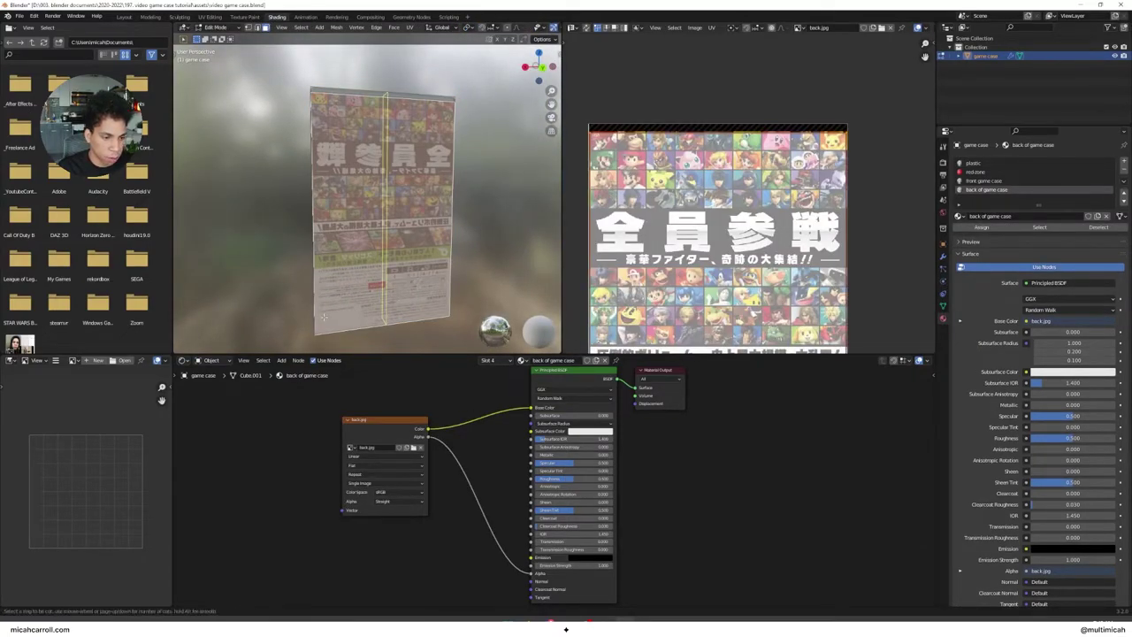
pyautogui.press('g')
pyautogui.press('g')
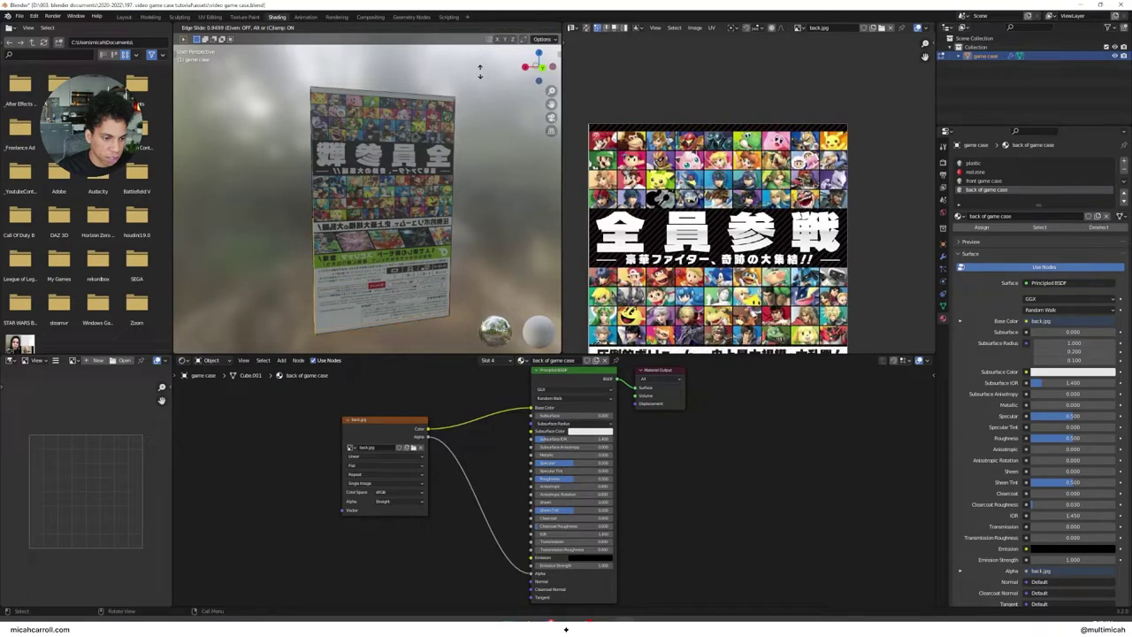
pyautogui.click(533, 133)
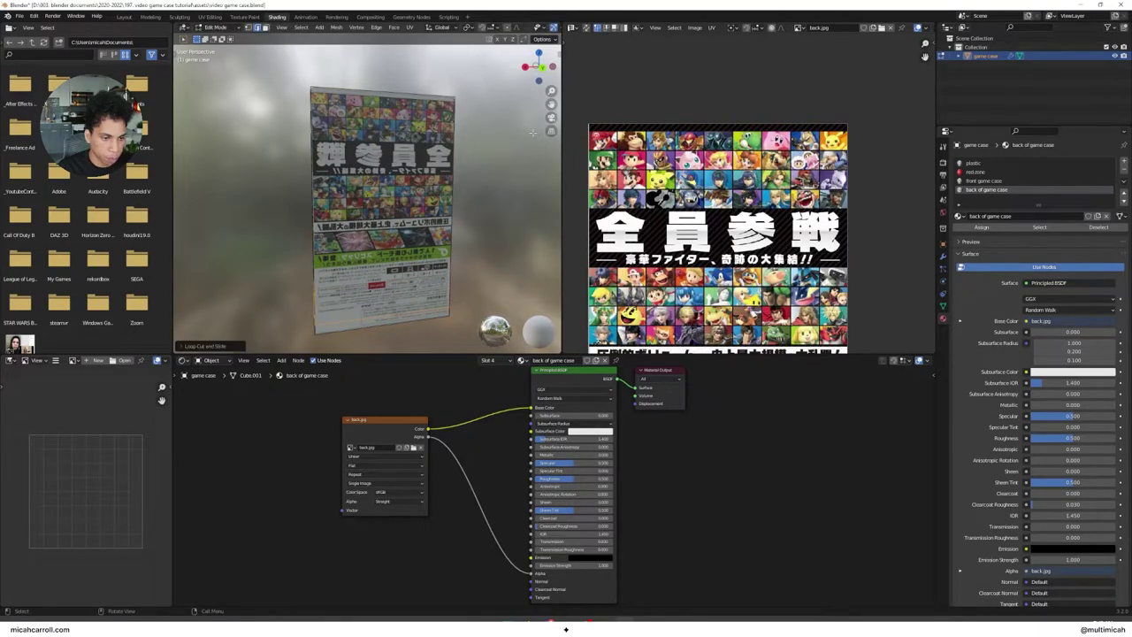
pyautogui.click(392, 325)
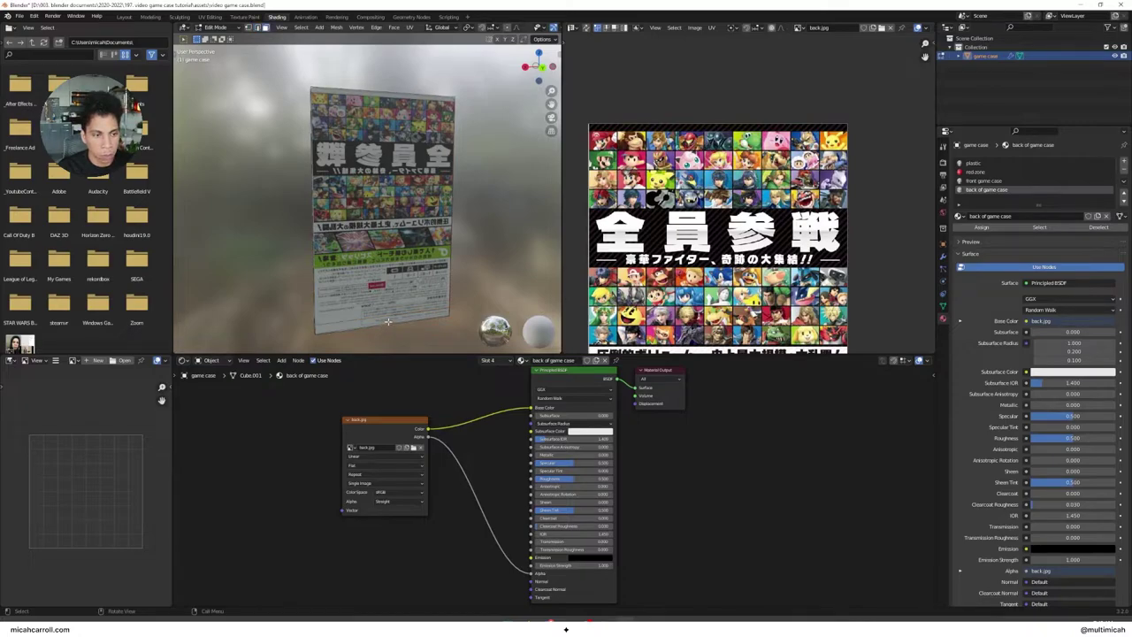
# Step: Assign the plastic material to the thin strip along the back's lower edge and check the case in Object Mode
pyautogui.click(998, 164)
pyautogui.click(980, 228)
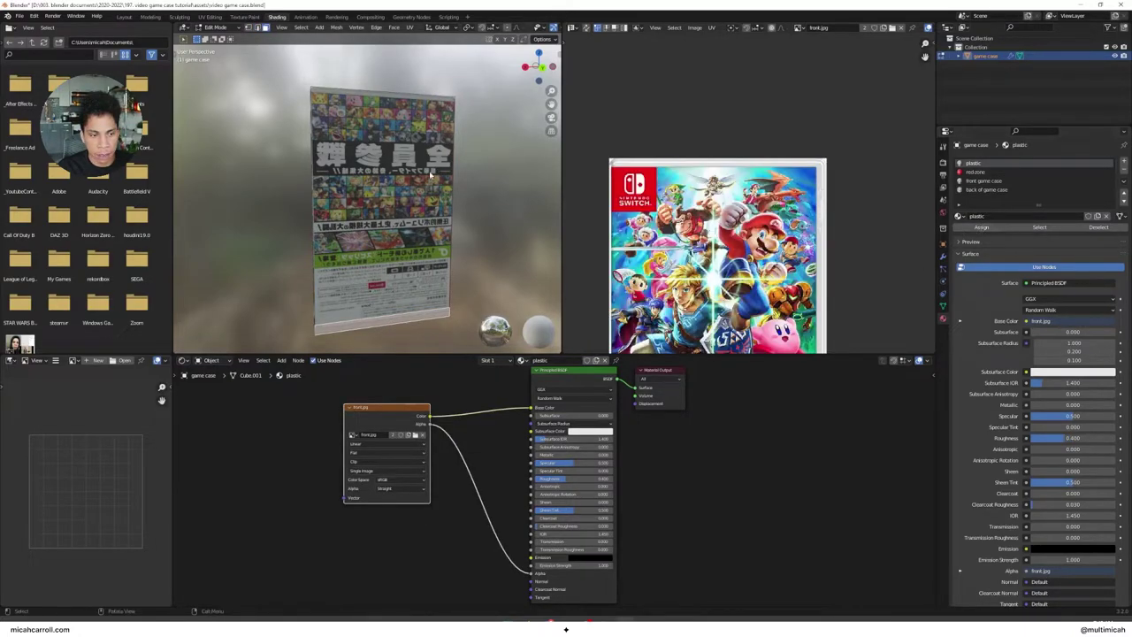
pyautogui.press('Tab')
pyautogui.moveTo(293, 154); pyautogui.dragTo(238, 86, button='middle')
pyautogui.scroll(-1, 473, 157)
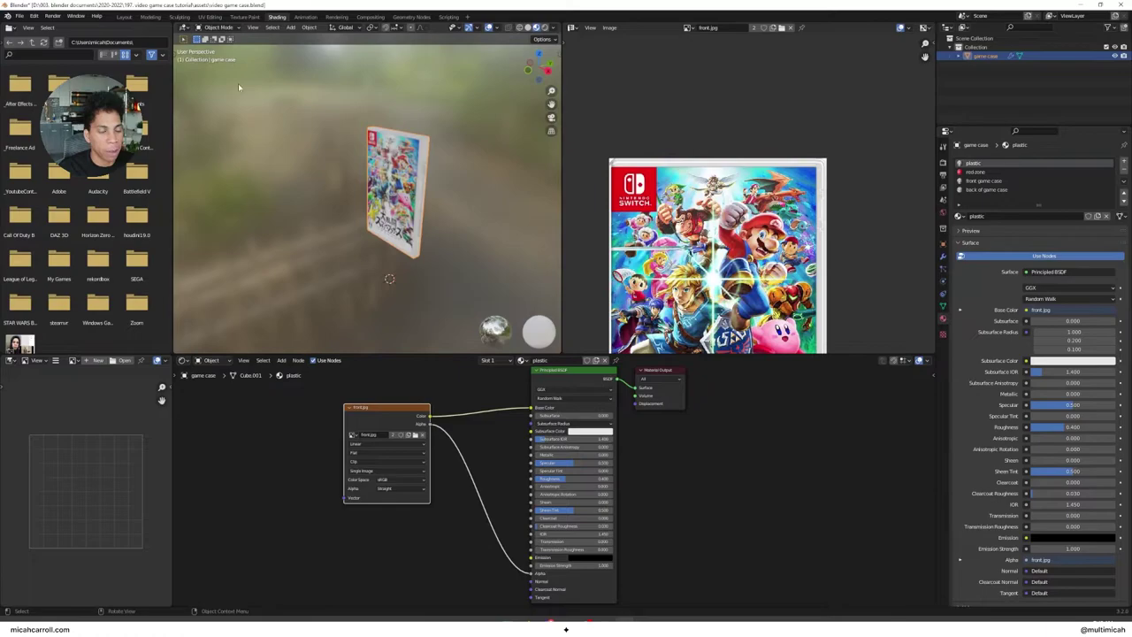
# Step: Switch to the Layout workspace with Material Preview shading, go to frame 0 and save the file
pyautogui.click(119, 18)
pyautogui.press('z')
pyautogui.click(605, 237)
pyautogui.moveTo(695, 233)
pyautogui.mouseDown(button='middle')
pyautogui.moveTo(503, 242)
pyautogui.moveTo(275, 222)
pyautogui.moveTo(402, 222)
pyautogui.moveTo(328, 238)
pyautogui.moveTo(682, 207)
pyautogui.mouseUp(button='middle')
pyautogui.click(638, 348)
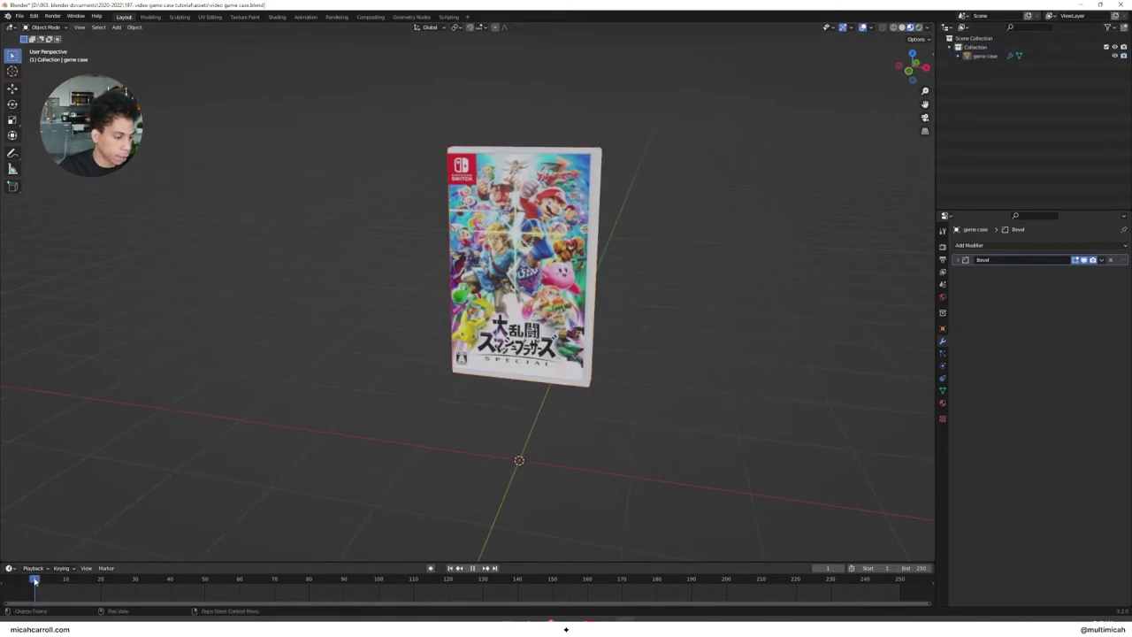
pyautogui.hotkey('ctrl', 's')
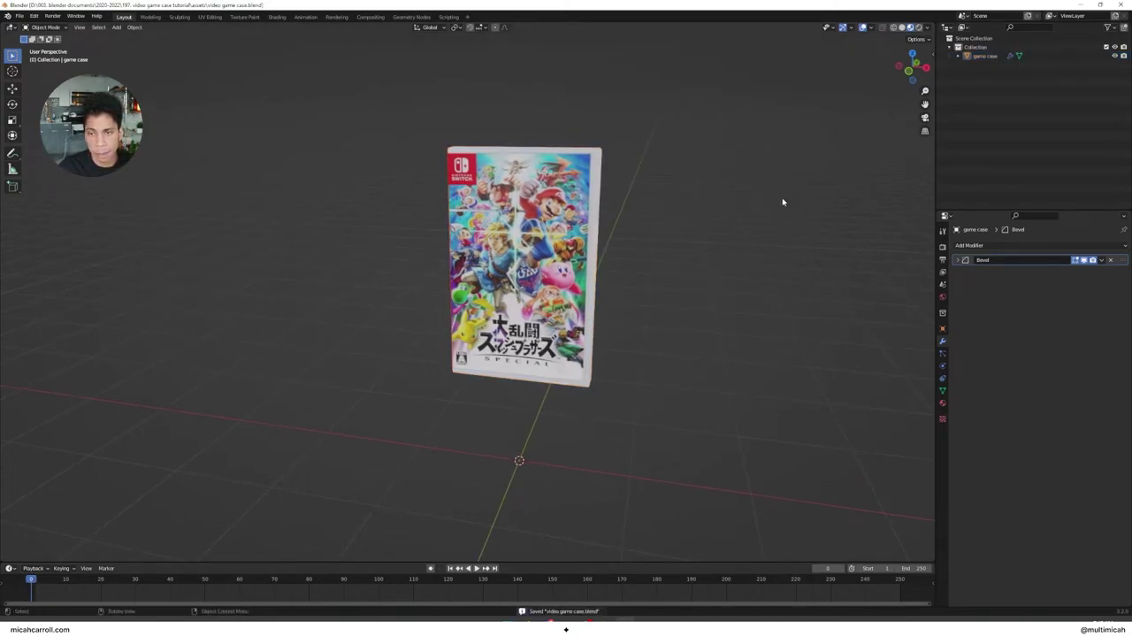
# Step: Tilt the game case by setting its X rotation to 5° in the object's transform values
pyautogui.click(558, 223)
pyautogui.press('n')
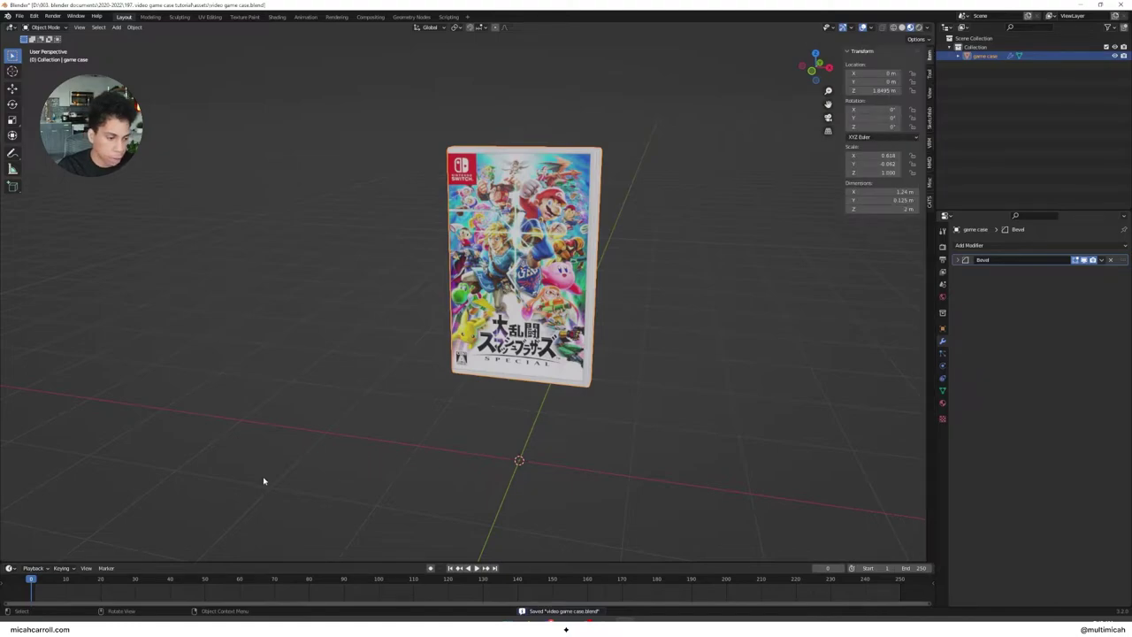
pyautogui.moveTo(875, 117)
pyautogui.mouseDown()
pyautogui.moveTo(903, 126)
pyautogui.moveTo(875, 109)
pyautogui.mouseUp()
pyautogui.rightClick(875, 118)
pyautogui.hotkey('ctrl', 'z')
pyautogui.write('5')
pyautogui.press('Return')
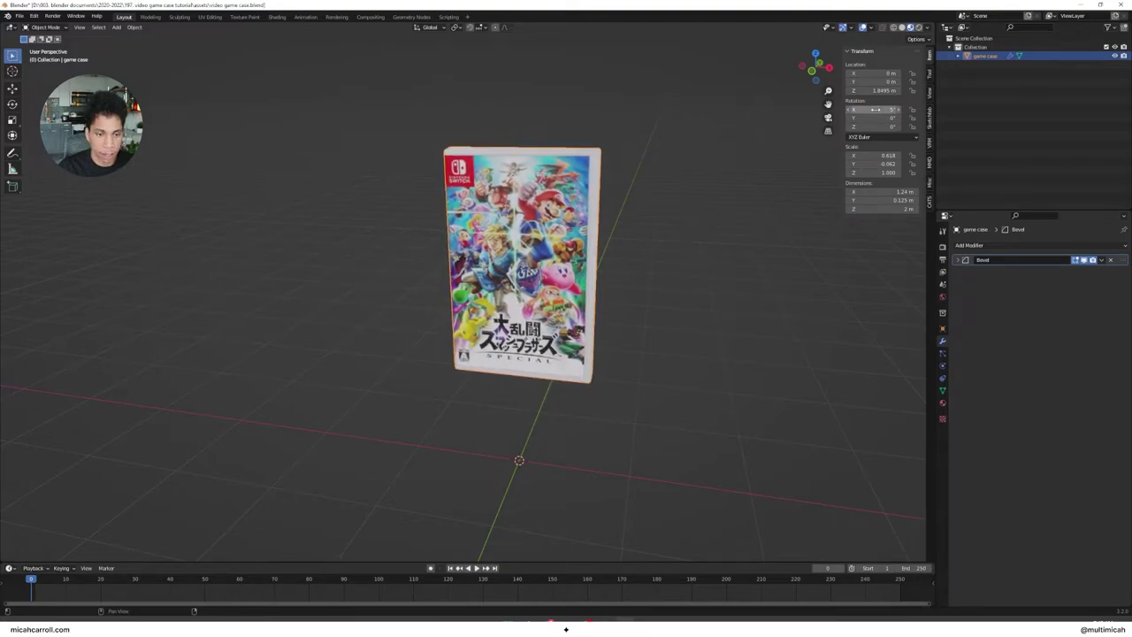
pyautogui.moveTo(637, 251); pyautogui.dragTo(794, 179, button='middle')
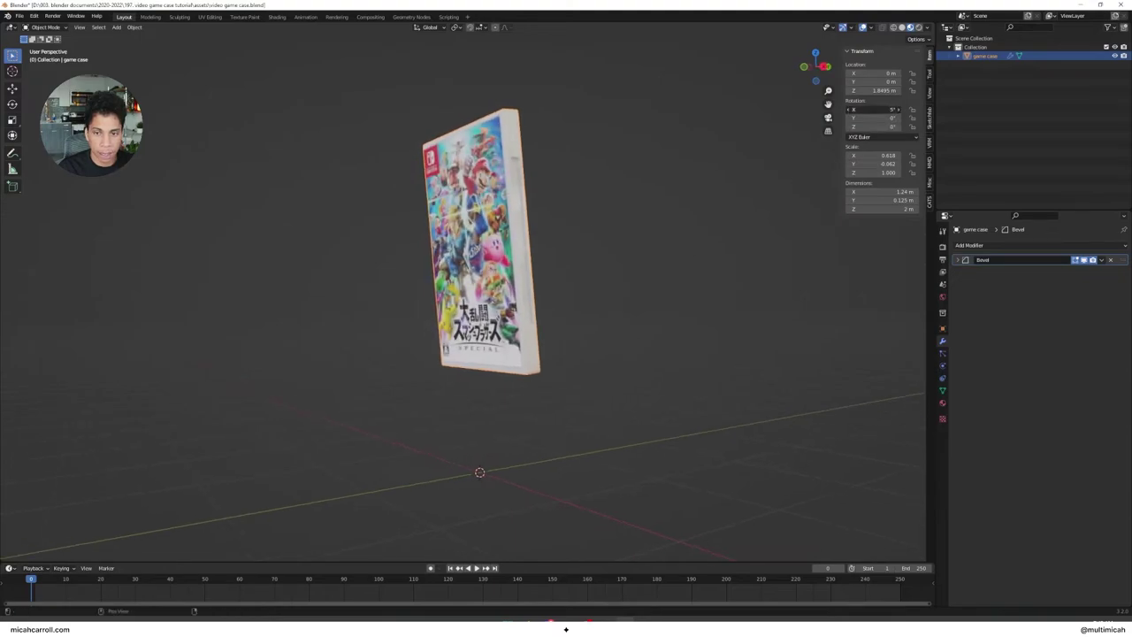
pyautogui.press('Return')
# Step: Keyframe the case's Z rotation from 0° at frame 0 to 360° at frame 250, and play the animation from the start
pyautogui.moveTo(567, 237); pyautogui.dragTo(721, 235, button='middle')
pyautogui.rightClick(876, 126)
pyautogui.click(876, 137)
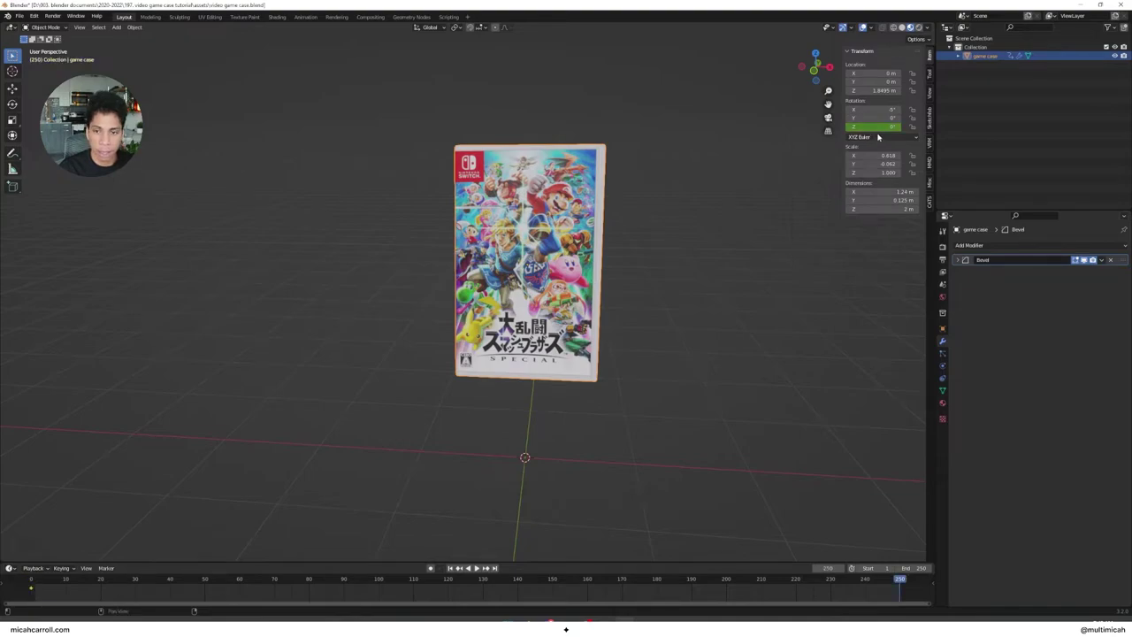
pyautogui.rightClick(878, 126)
pyautogui.click(879, 129)
pyautogui.hotkey('shift', 'Left')
pyautogui.press('space')
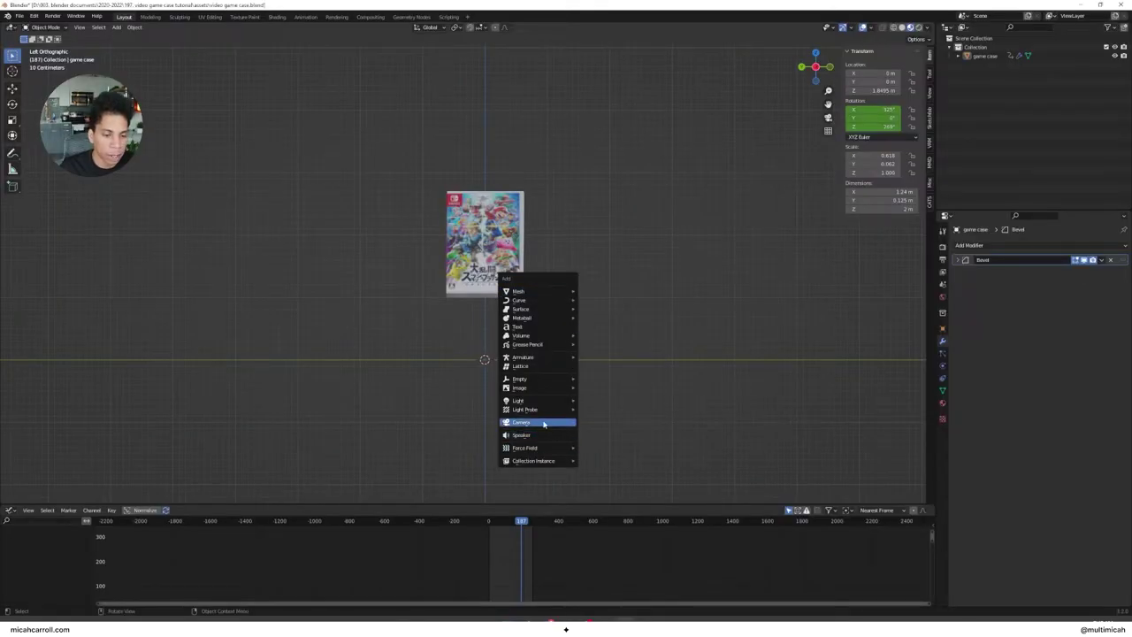
# Step: Add a camera aligned to the left view and move it along X to about -7 m
pyautogui.click(543, 422)
pyautogui.moveTo(625, 270); pyautogui.dragTo(539, 336, button='middle')
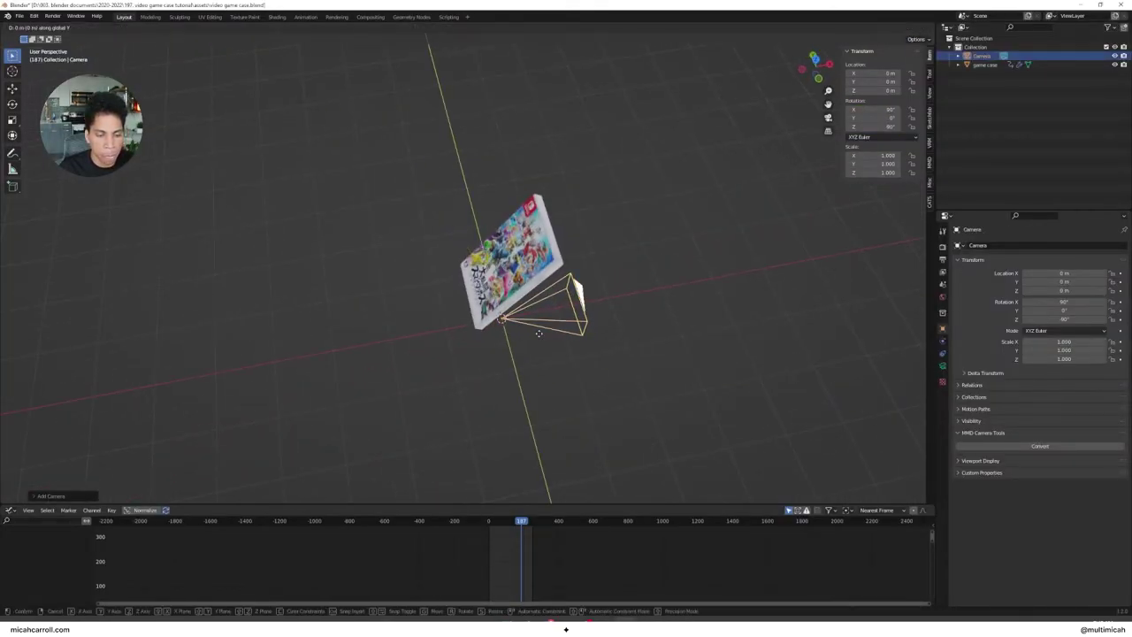
pyautogui.press('g')
pyautogui.press('x')
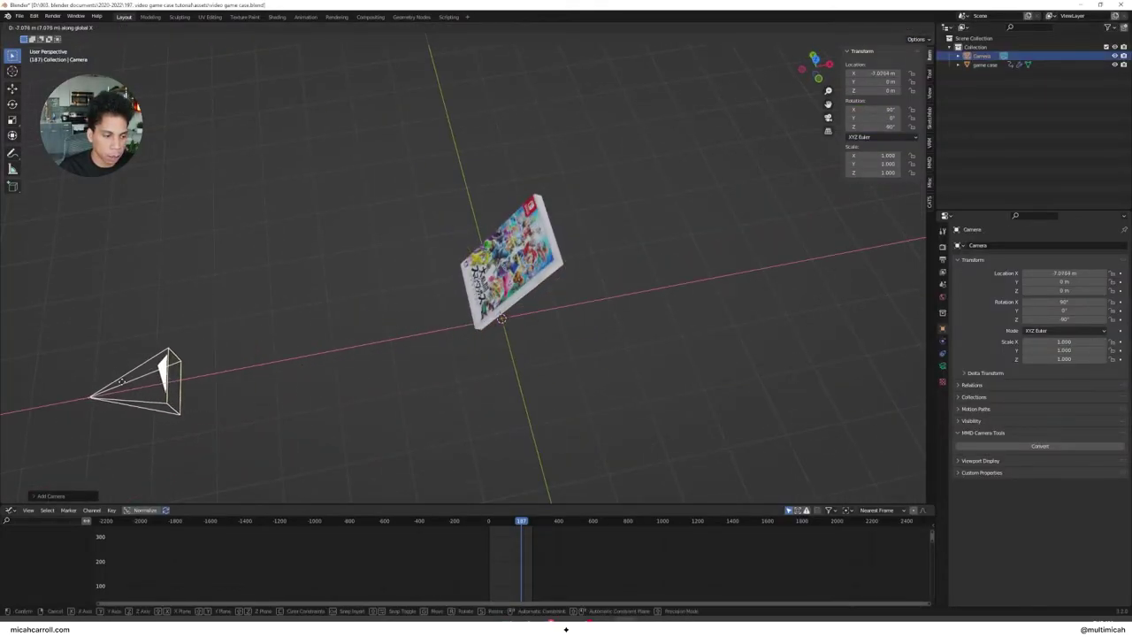
pyautogui.click(112, 380)
pyautogui.press('`')
pyautogui.click(101, 367)
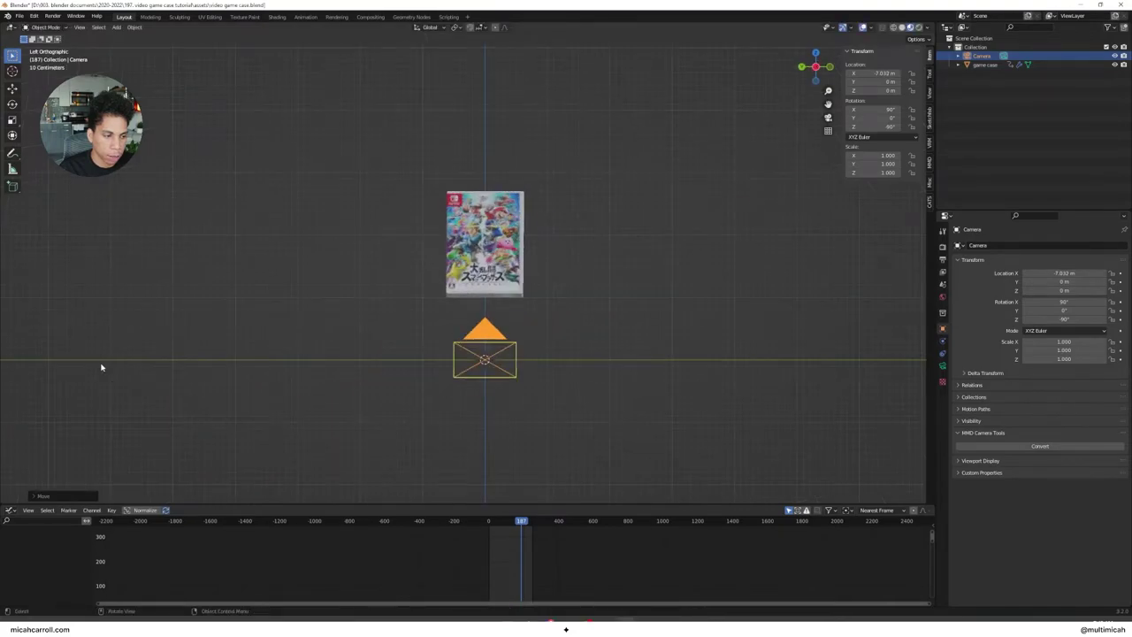
# Step: Split the 3D viewport vertically into two side-by-side views
pyautogui.moveTo(601, 354); pyautogui.dragTo(360, 382, button='middle')
pyautogui.rightClick(493, 507)
pyautogui.click(491, 503)
pyautogui.click(491, 499)
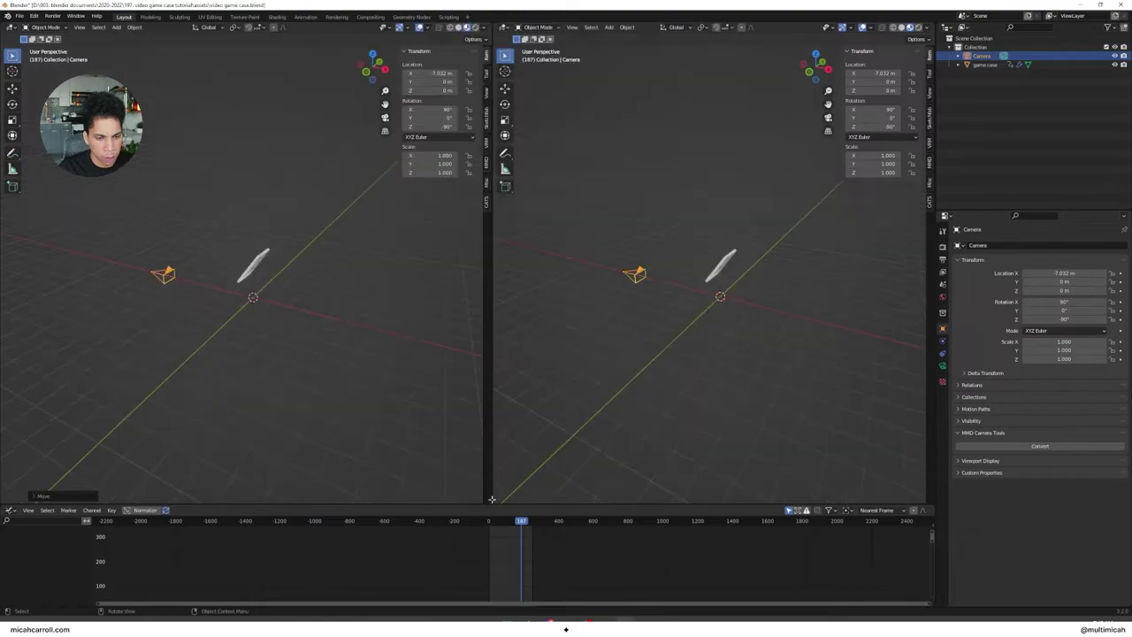
# Step: Show the camera view in one viewport and raise the camera along Z to about 1.7 m
pyautogui.press('KP_0')
pyautogui.press('g')
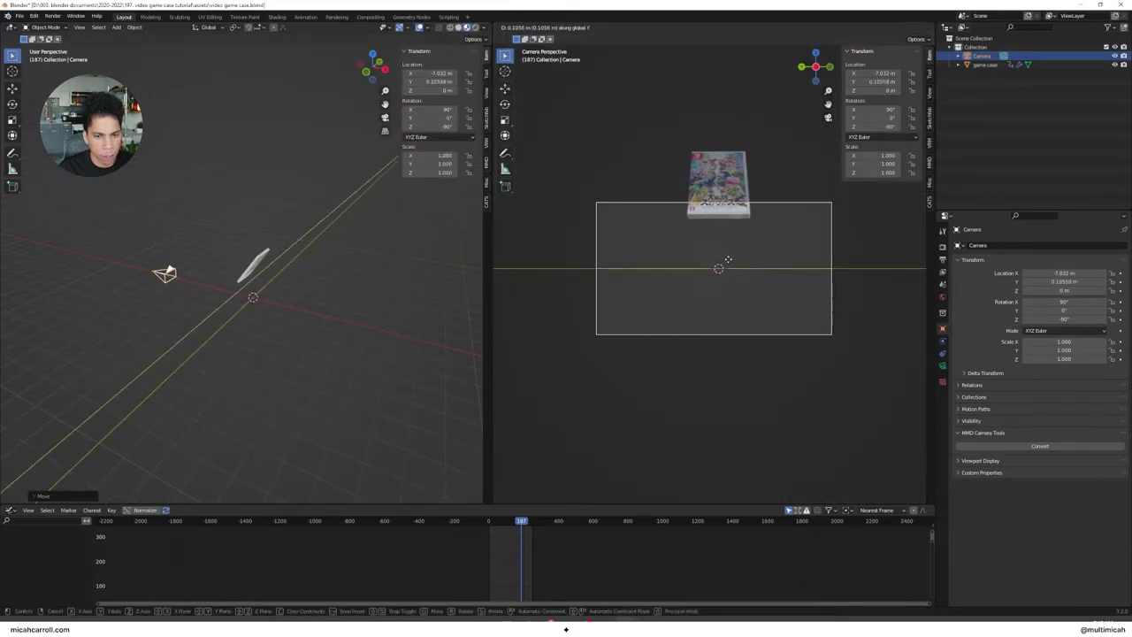
pyautogui.press('z')
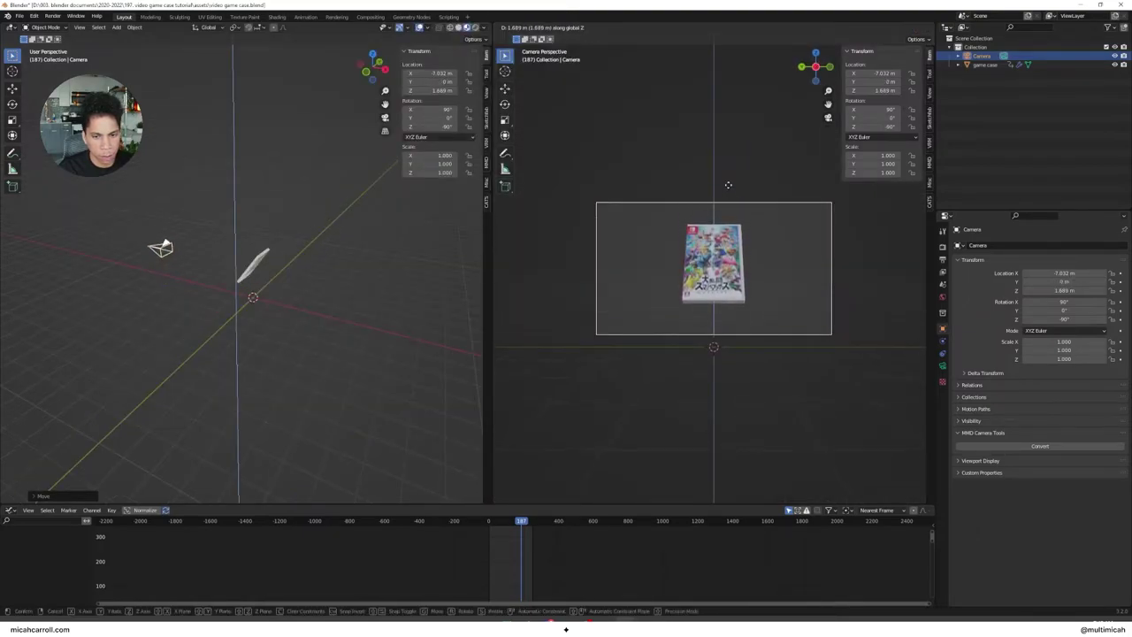
pyautogui.click(734, 205)
# Step: Set the render resolution to 1080 × 1080 px
pyautogui.click(943, 246)
pyautogui.click(943, 261)
pyautogui.click(1076, 256)
pyautogui.press('Return')
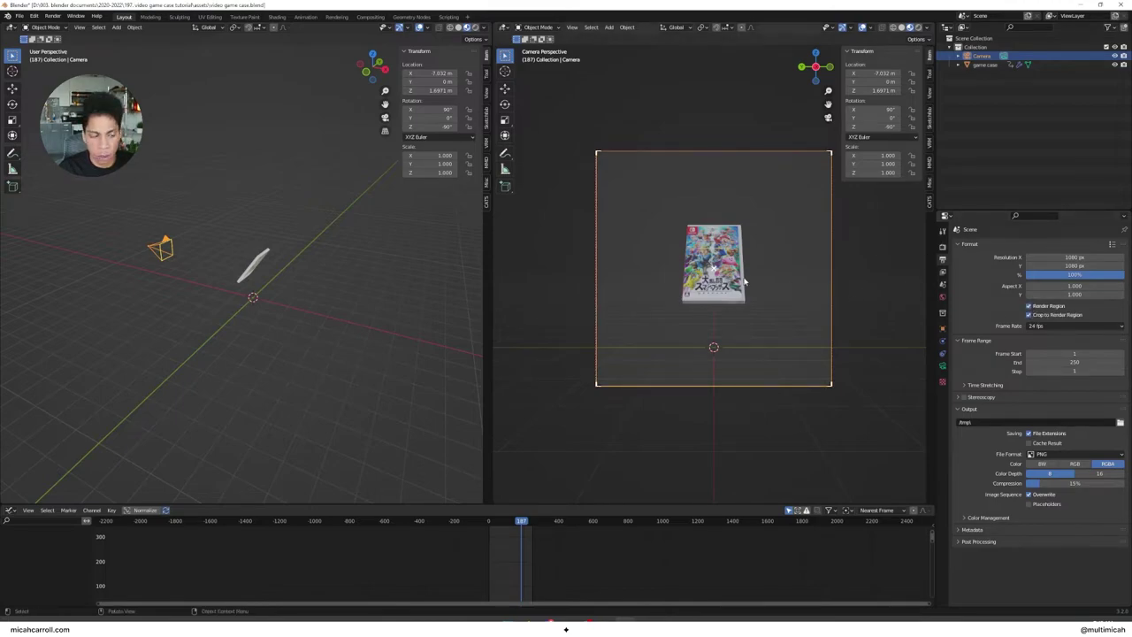
# Step: Move the camera closer to the case along X, to about -4.7 m, and raise it to about 1.82 m
pyautogui.press('g')
pyautogui.press('x')
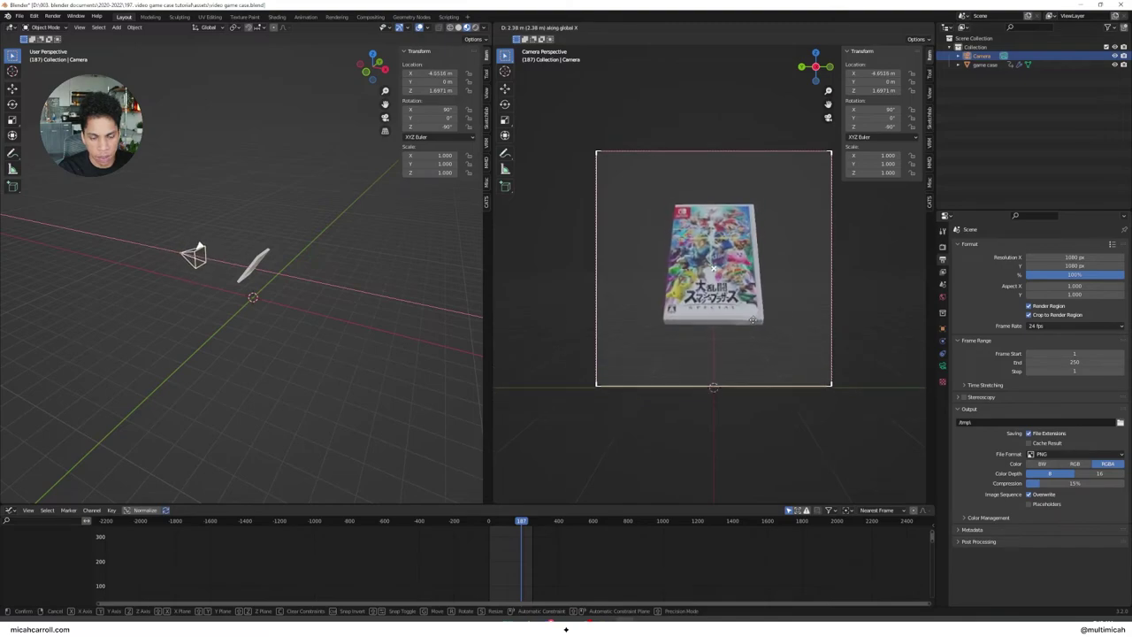
pyautogui.click(752, 320)
pyautogui.press('g')
pyautogui.press('z')
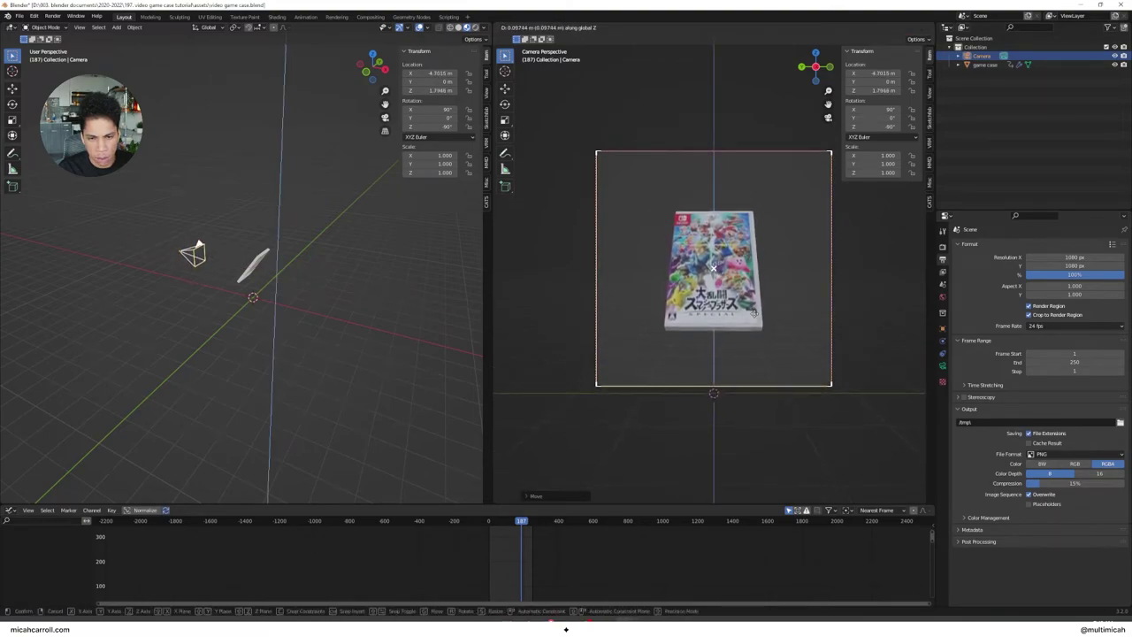
pyautogui.click(753, 311)
# Step: Set the camera's passepartout opacity to 1.000 and enable the Center composition guide
pyautogui.click(942, 366)
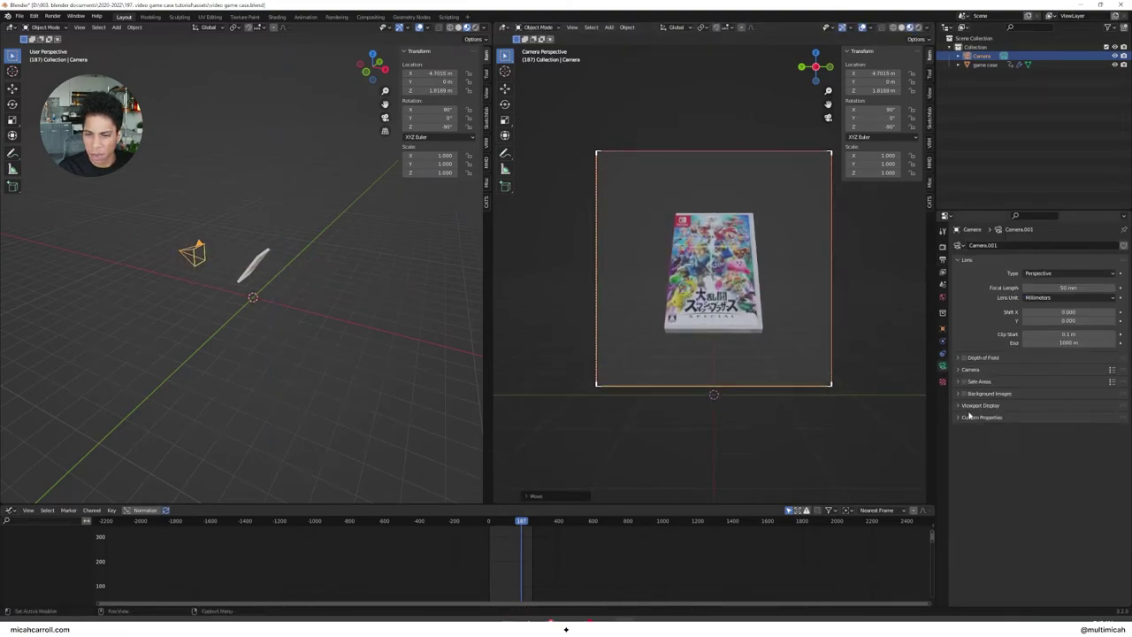
pyautogui.click(973, 407)
pyautogui.moveTo(1046, 475); pyautogui.dragTo(1118, 472)
pyautogui.click(1008, 483)
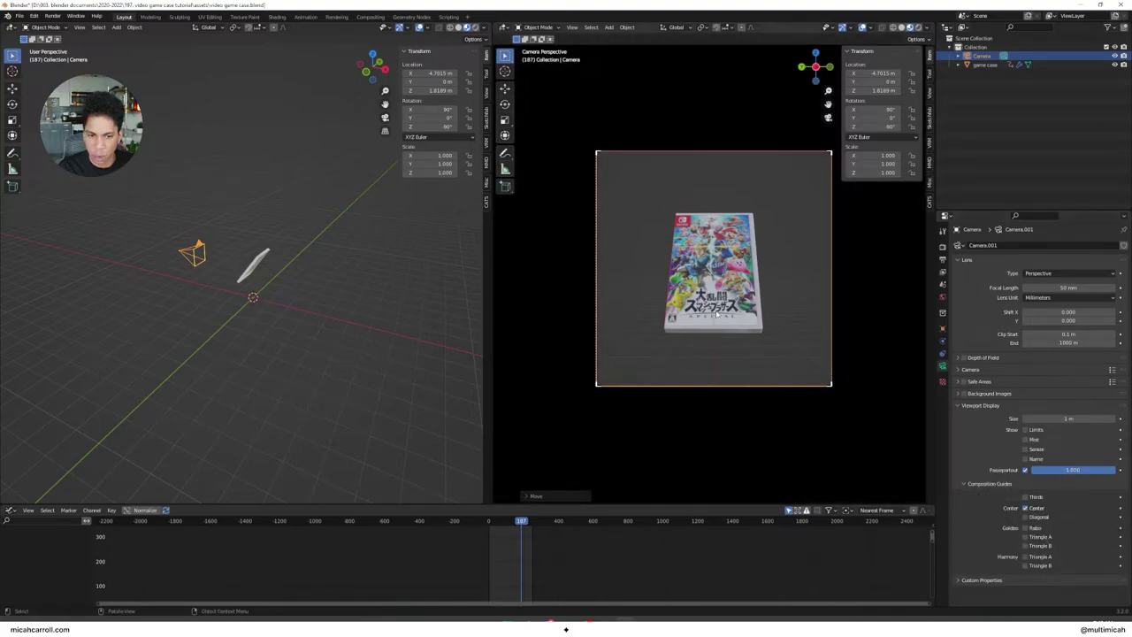
# Step: Play the case animation through the camera view and return to frame 0
pyautogui.press('space')
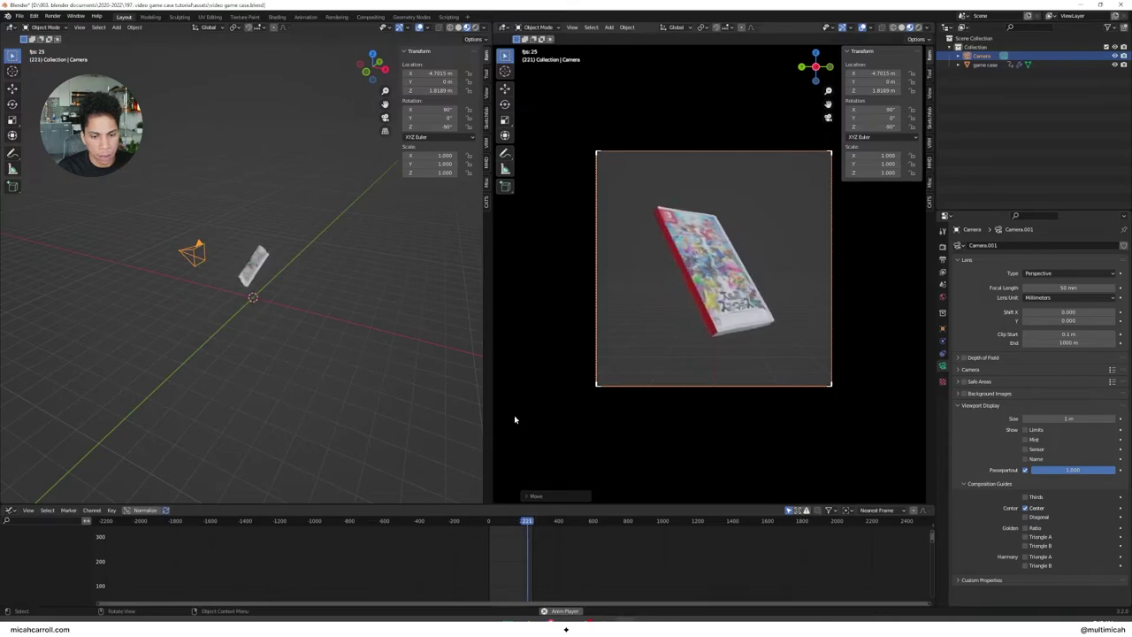
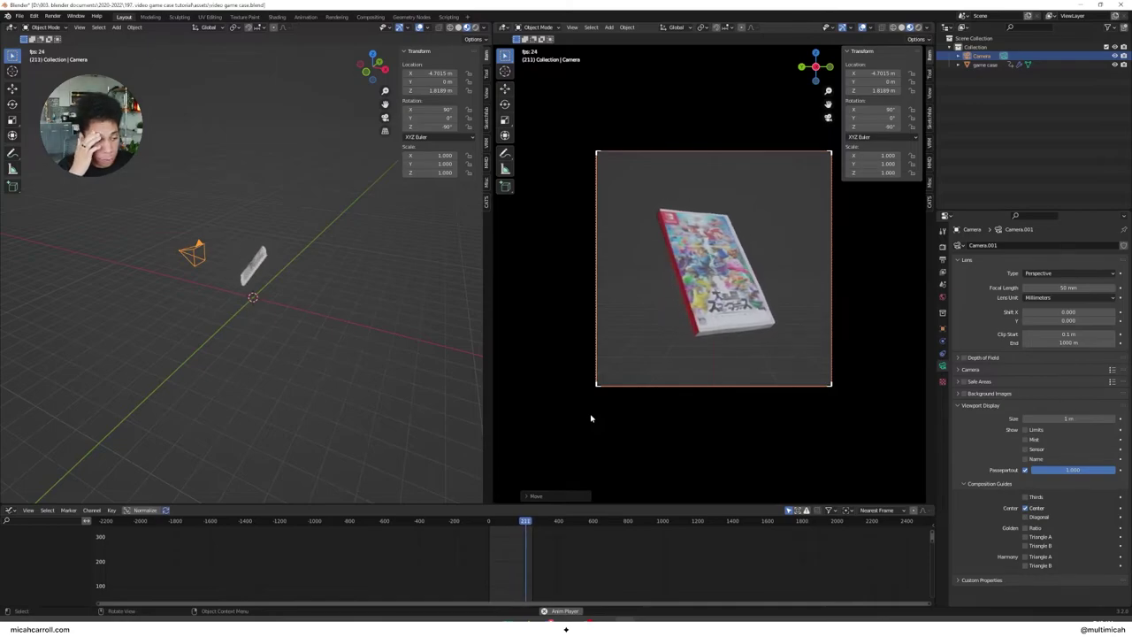
pyautogui.press('space')
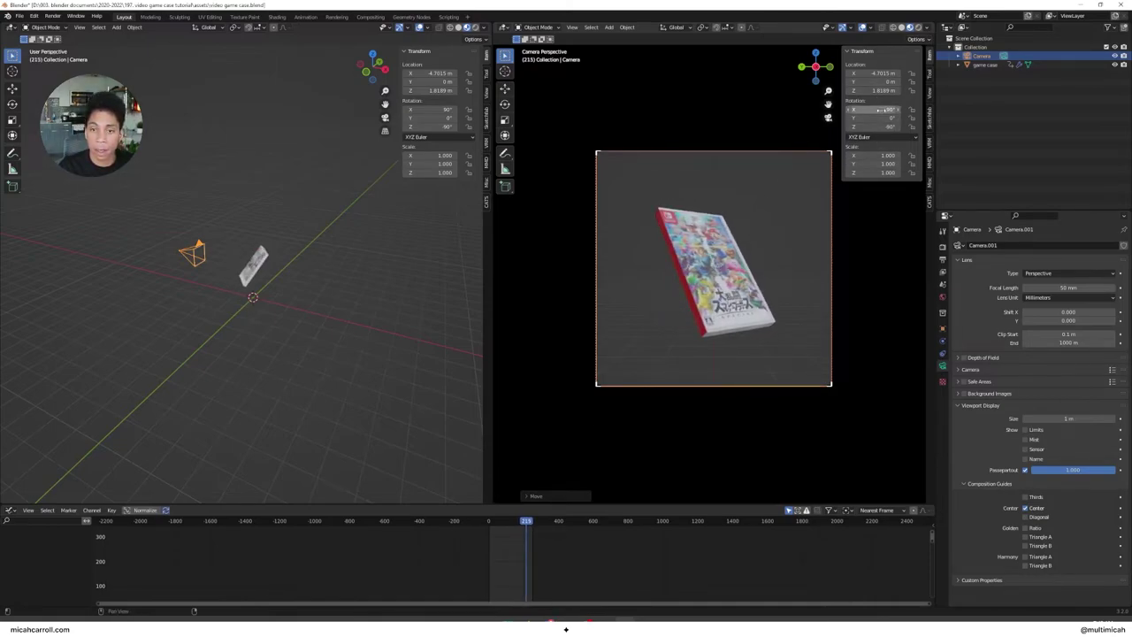
pyautogui.click(484, 522)
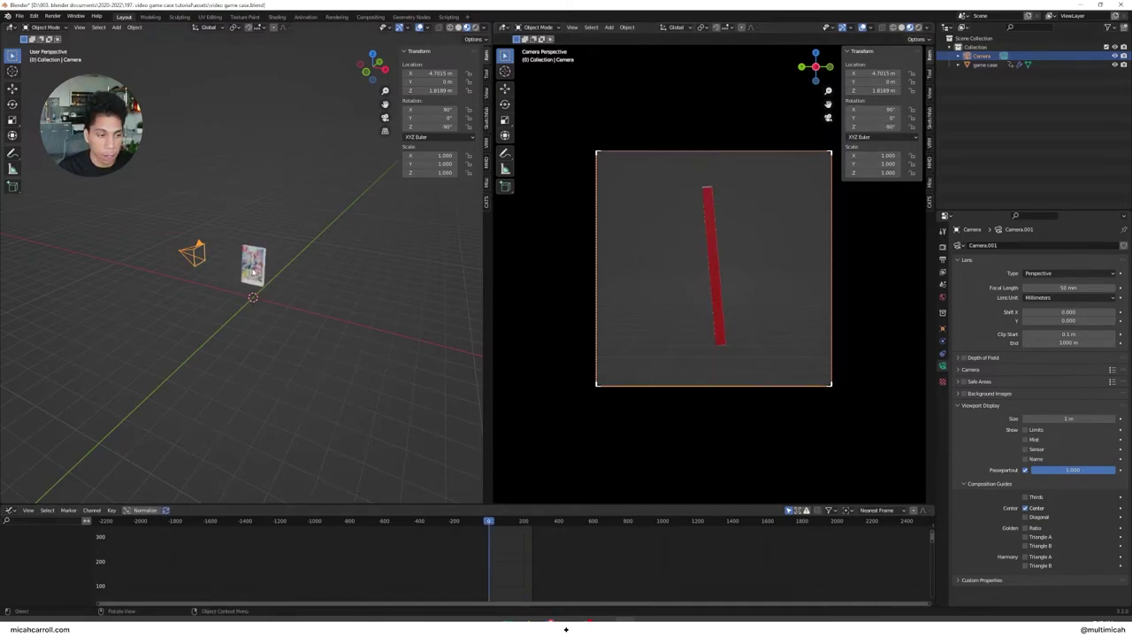
# Step: Remove the flipping motion by clearing the case's X rotation keyframes, keeping X rotation at -5°
pyautogui.click(719, 257)
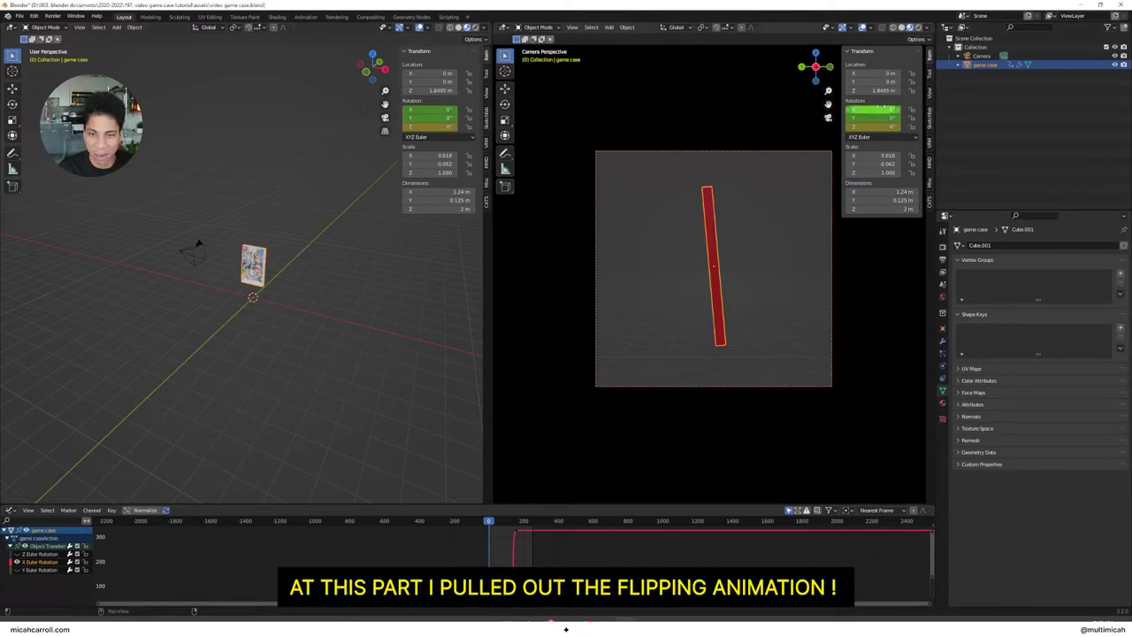
pyautogui.rightClick(885, 108)
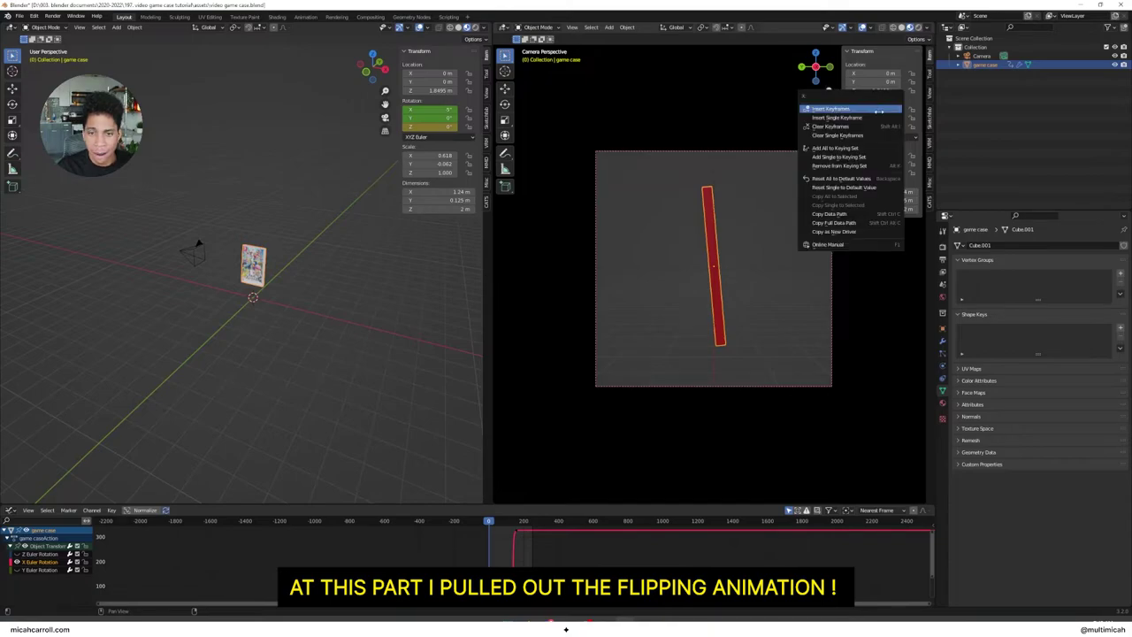
pyautogui.click(876, 131)
# Step: Scrub and play the case's remaining Z spin to check it, and save the file
pyautogui.moveTo(490, 522); pyautogui.dragTo(511, 530)
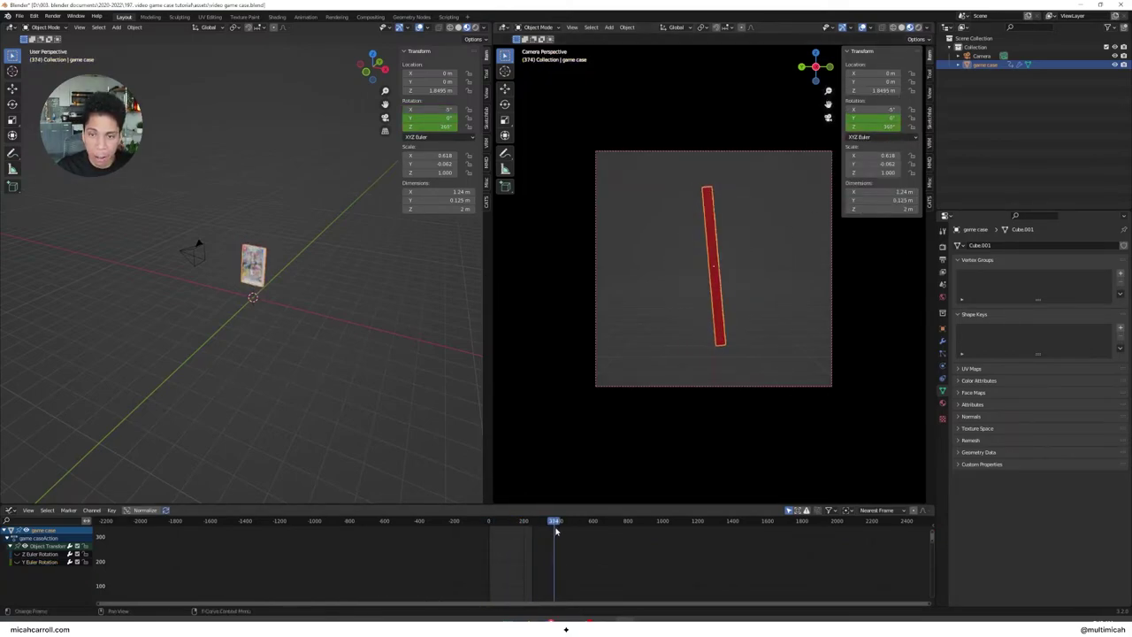
pyautogui.press('space')
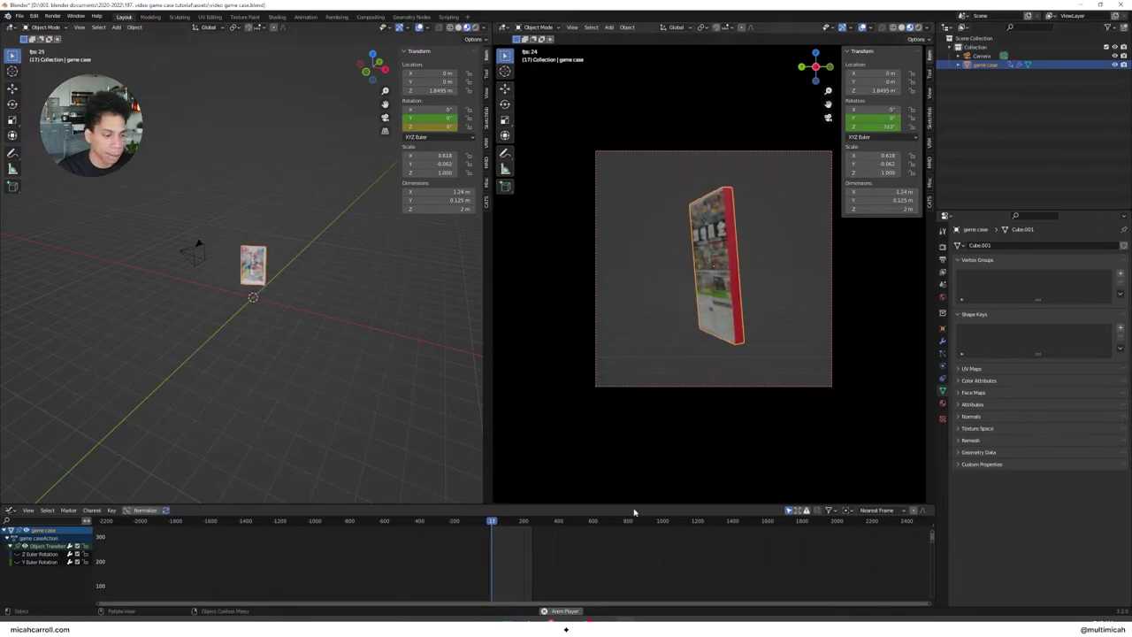
pyautogui.press('space')
pyautogui.hotkey('ctrl', 's')
# Step: Jump between the first and last frames to compare the case's start and end orientation
pyautogui.click(485, 522)
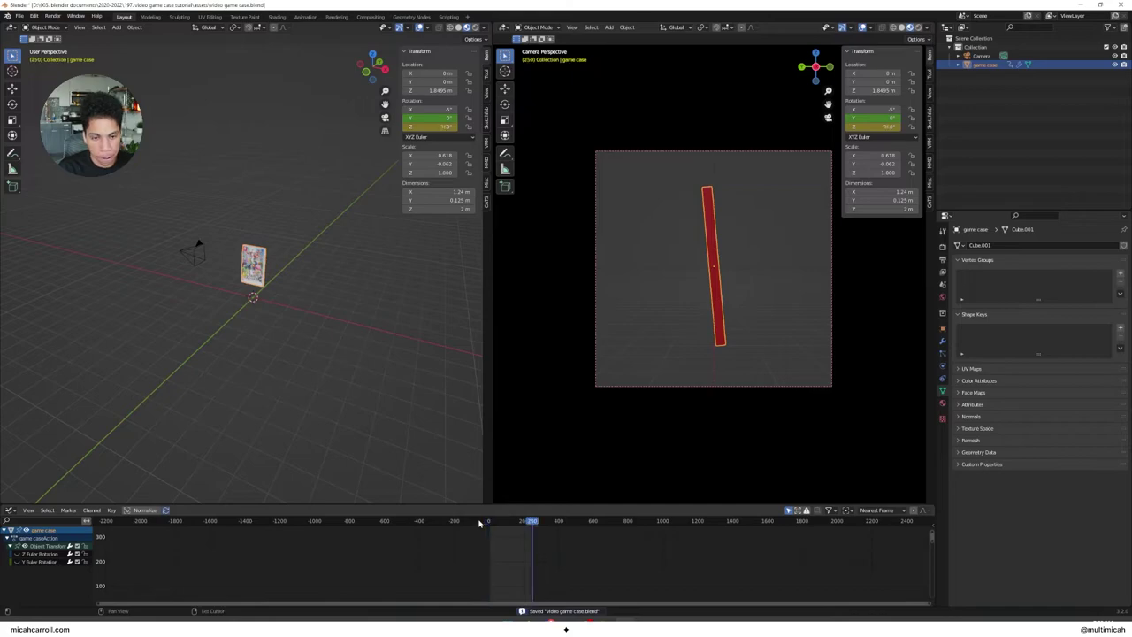
pyautogui.hotkey('shift', 'Left')
pyautogui.hotkey('shift', 'Left')
pyautogui.hotkey('shift', 'Right')
pyautogui.hotkey('shift', 'Left')
pyautogui.hotkey('shift', 'Right')
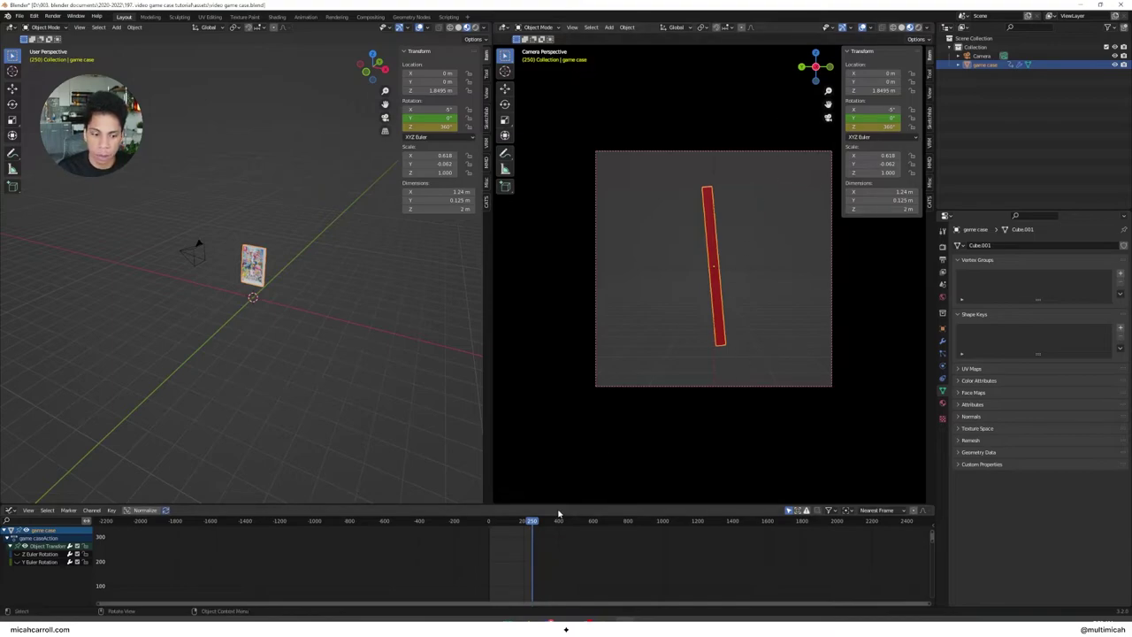
pyautogui.click(191, 252)
pyautogui.press('g')
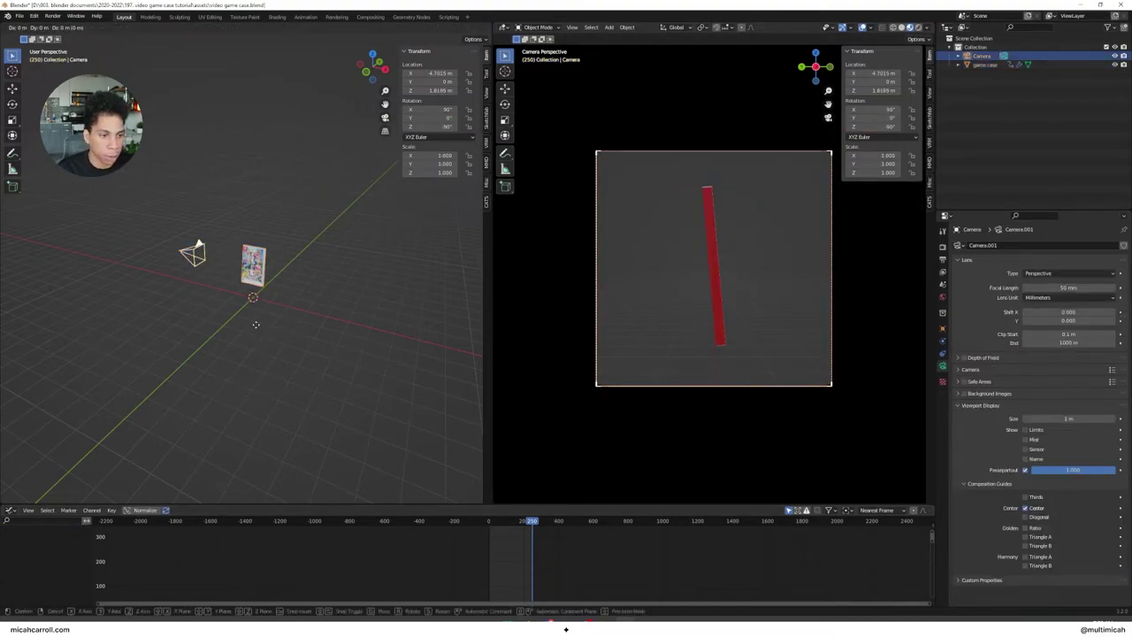
pyautogui.press('y')
pyautogui.rightClick(256, 325)
# Step: Add a second camera aligned to the front view, facing the case's front cover
pyautogui.moveTo(271, 328); pyautogui.dragTo(372, 332, button='middle')
pyautogui.press('`')
pyautogui.click(276, 328)
pyautogui.press('`')
pyautogui.click(384, 334)
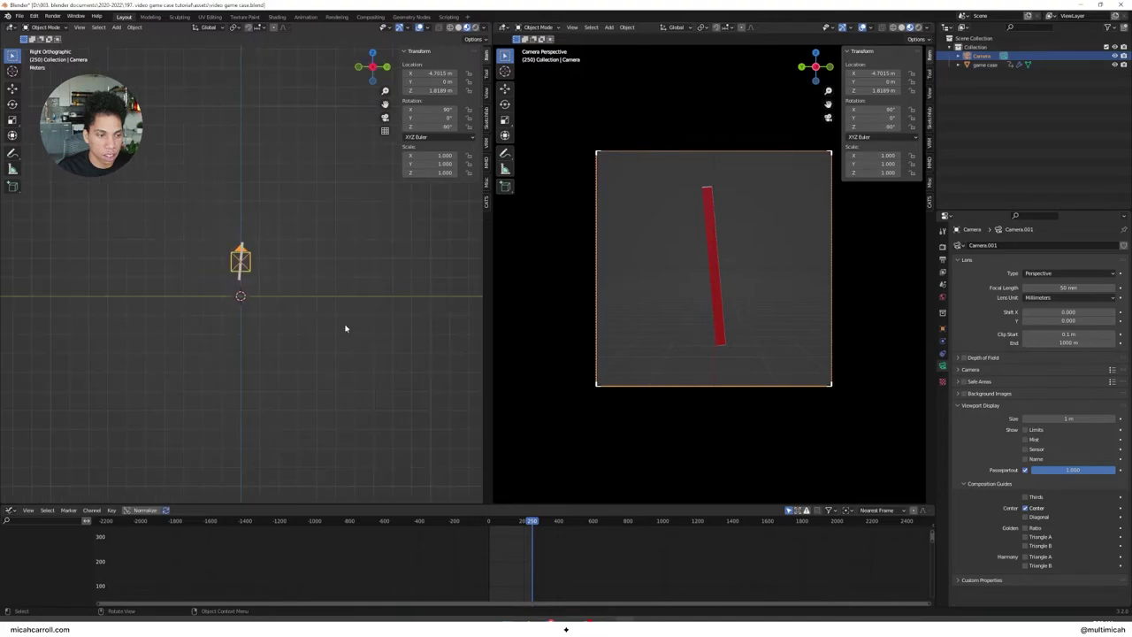
pyautogui.press('`')
pyautogui.click(273, 290)
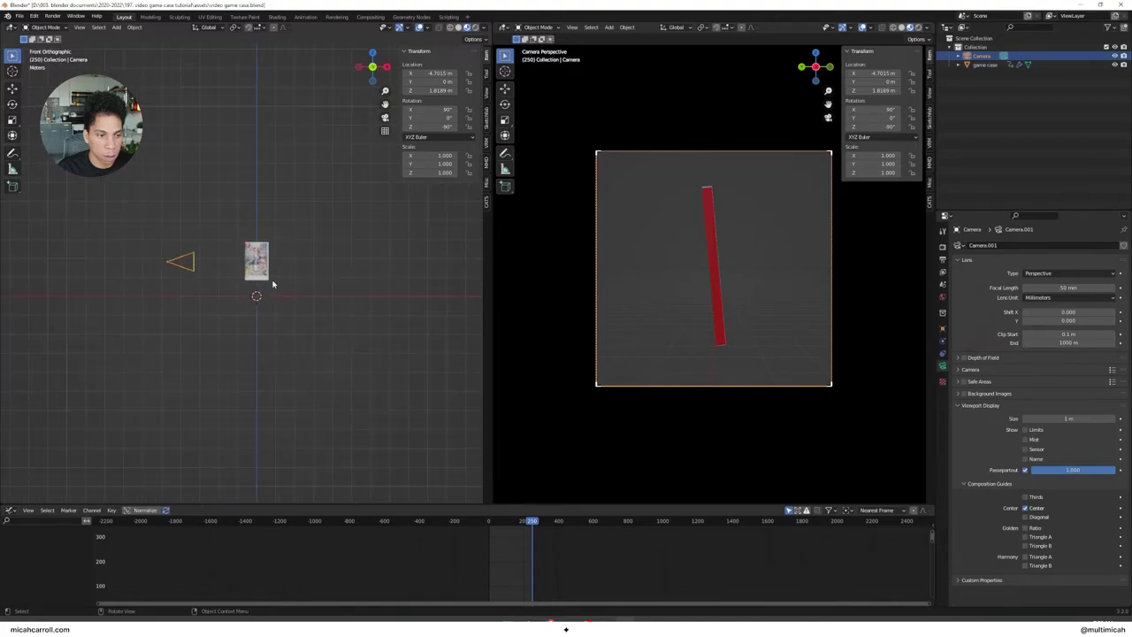
pyautogui.hotkey('shift', 'a')
pyautogui.click(298, 281)
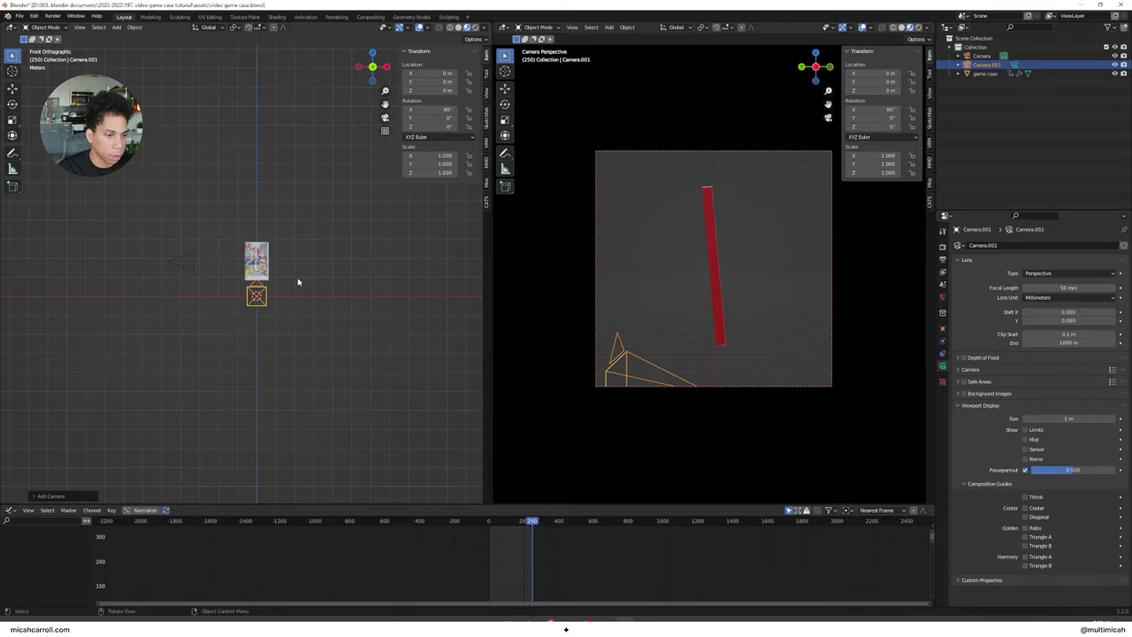
# Step: Delete the original camera that faces the case's spine
pyautogui.moveTo(298, 283); pyautogui.dragTo(298, 309, button='middle')
pyautogui.click(181, 257)
pyautogui.press('Delete')
# Step: Move the new camera back from the game case along the Y axis to about -7.48 m
pyautogui.moveTo(174, 265); pyautogui.dragTo(208, 294, button='middle')
pyautogui.click(261, 285)
pyautogui.press('g')
pyautogui.press('y')
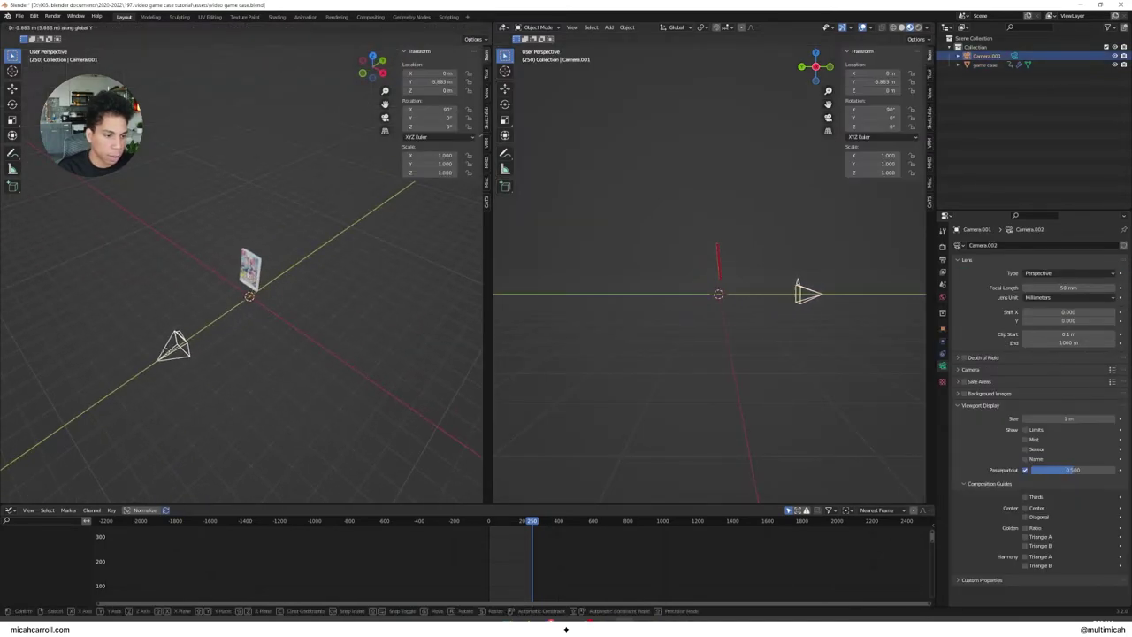
pyautogui.click(204, 346)
pyautogui.moveTo(204, 346); pyautogui.dragTo(236, 311, button='middle')
pyautogui.press('g')
pyautogui.press('y')
pyautogui.click(221, 321)
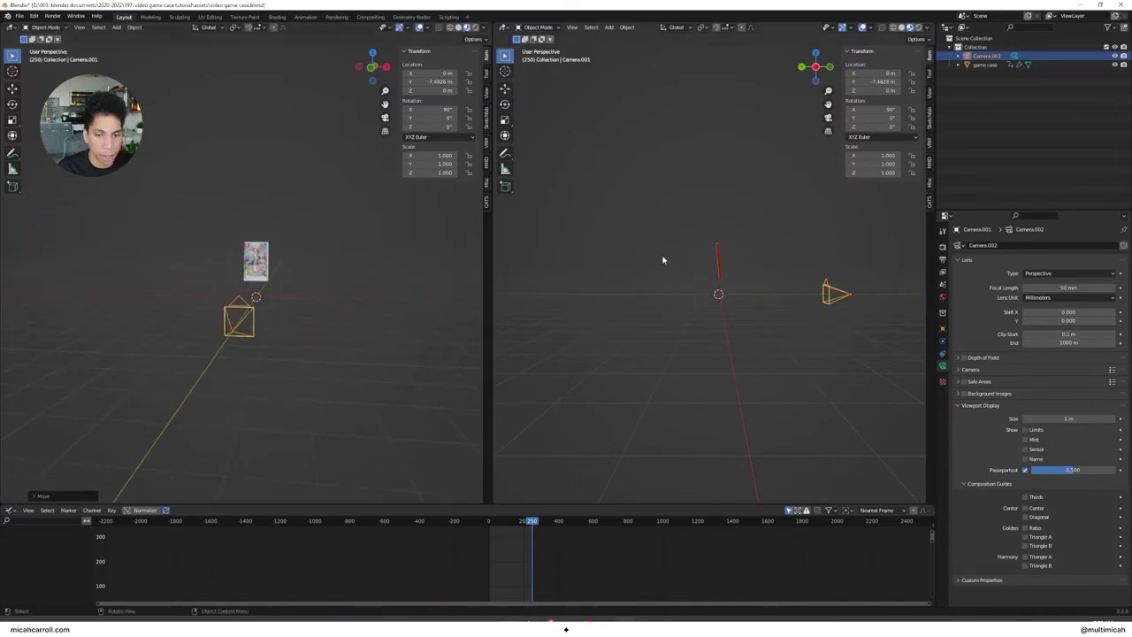
# Step: Looking through the new camera, raise it along Z to about 1.71 m and bring it closer along Y to about -5.05 m
pyautogui.press('KP_0')
pyautogui.press('g')
pyautogui.press('z')
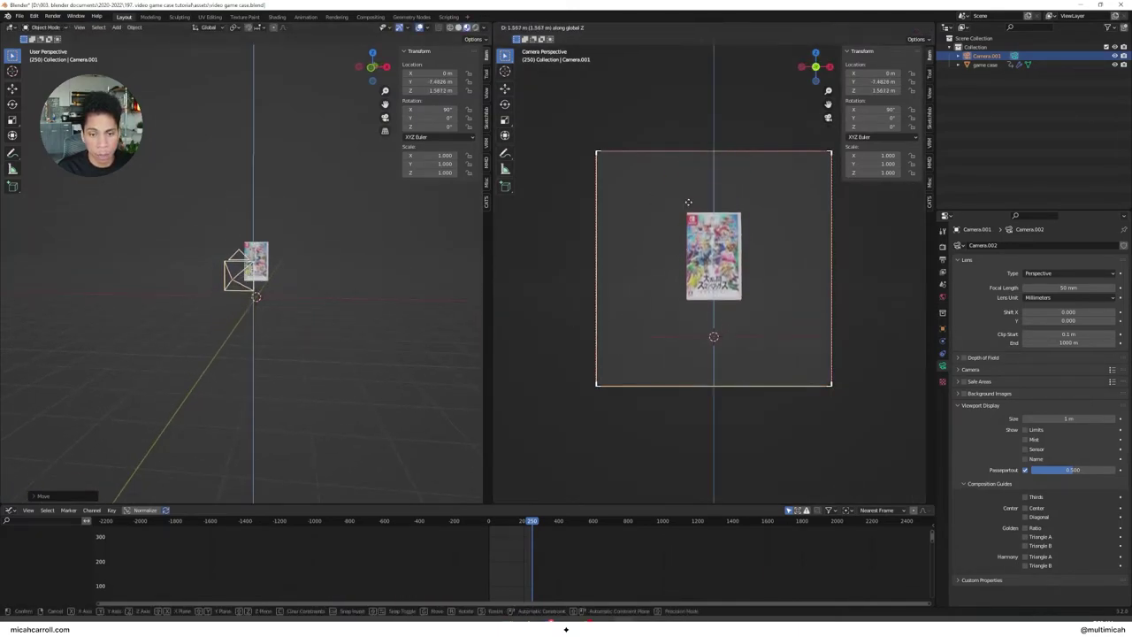
pyautogui.click(693, 206)
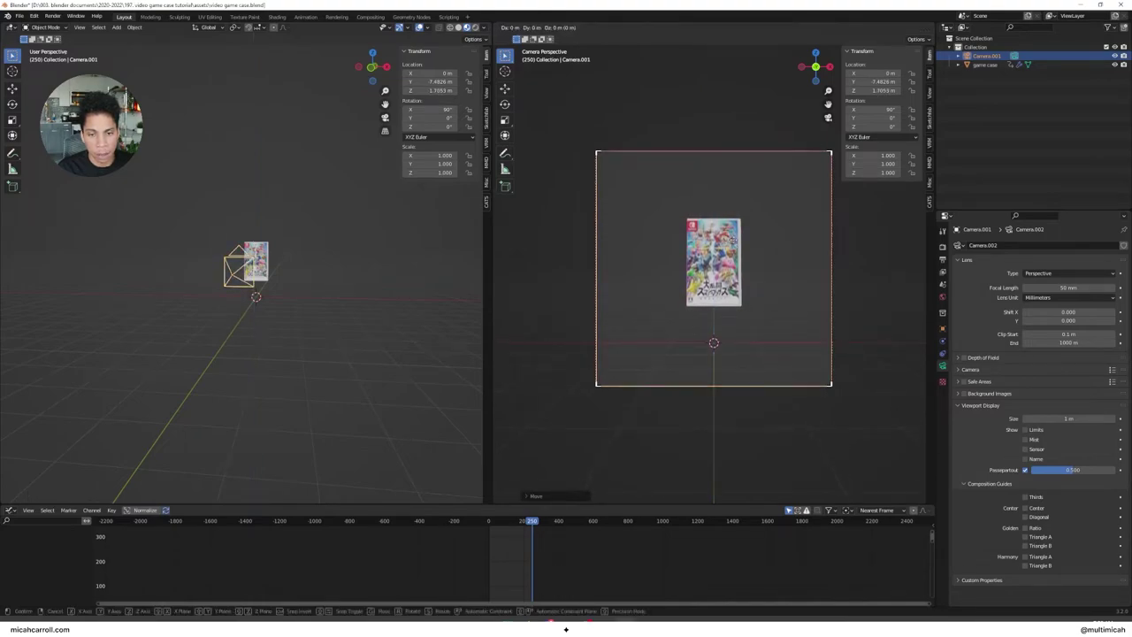
pyautogui.press('g')
pyautogui.press('y')
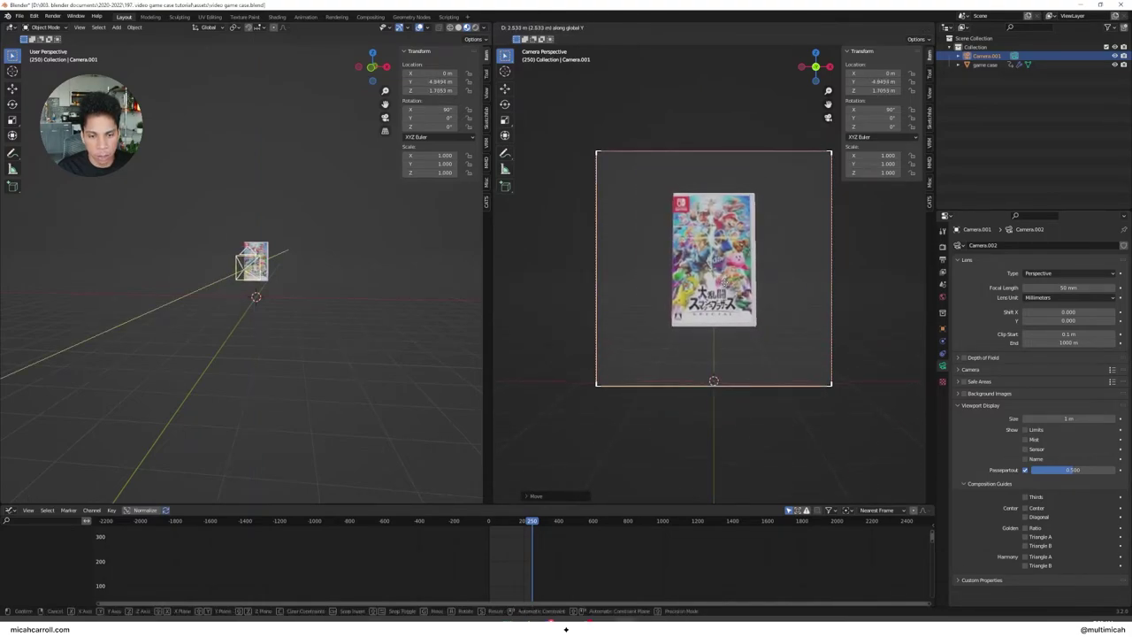
pyautogui.click(723, 285)
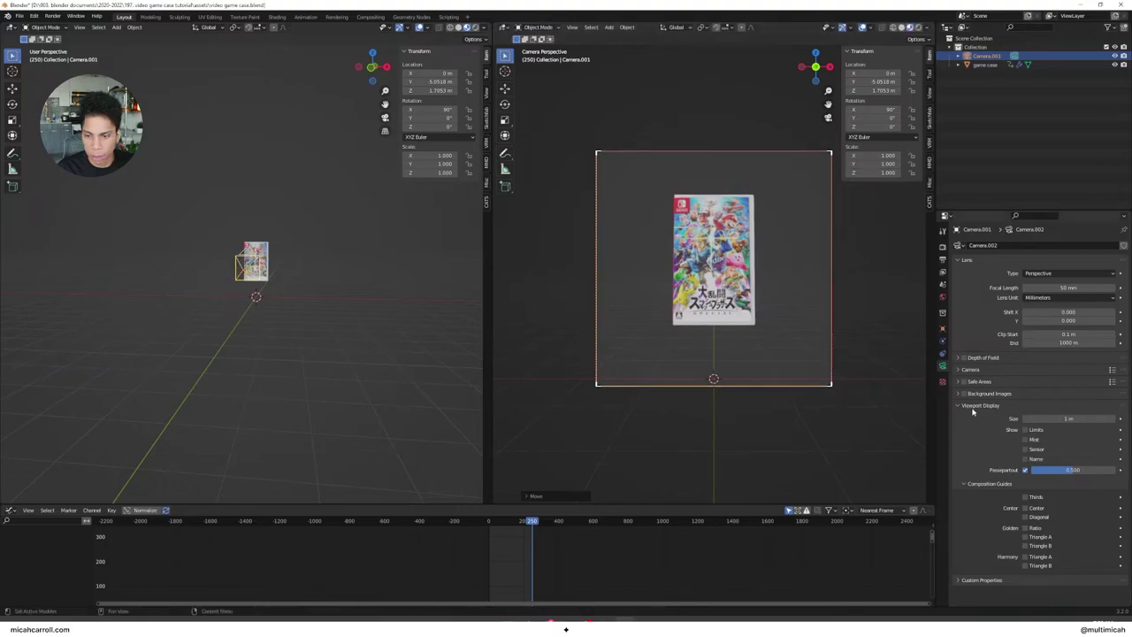
# Step: With the passepartout set to 1.000 and the Center composition guide shown, raise the camera along Z to about 1.80 m
pyautogui.moveTo(1065, 468); pyautogui.dragTo(1119, 472)
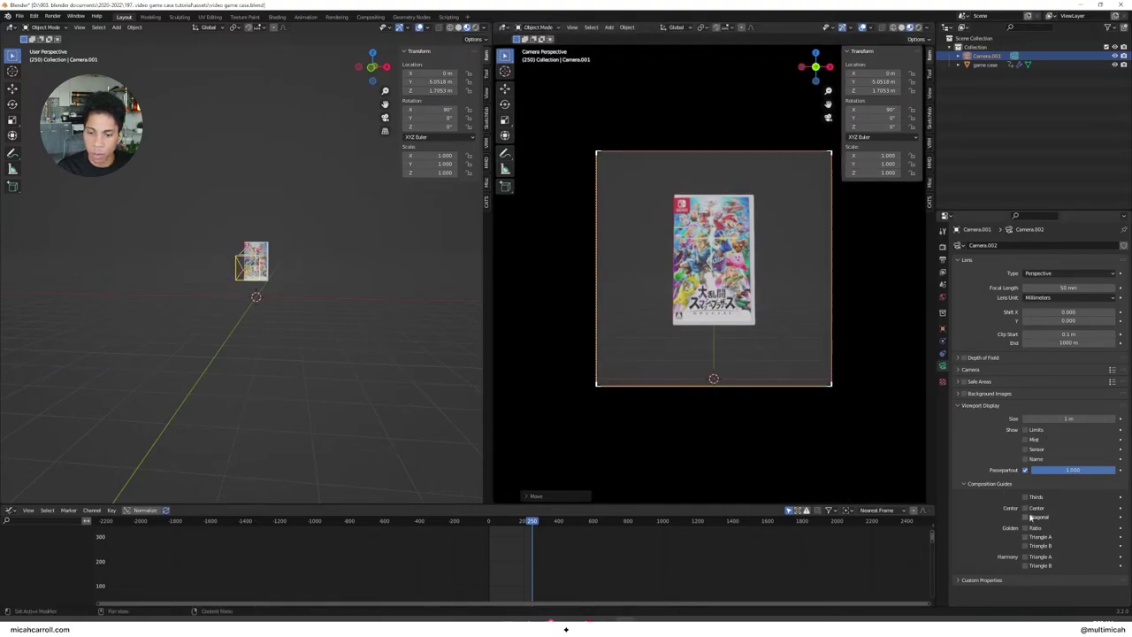
pyautogui.press('g')
pyautogui.press('z')
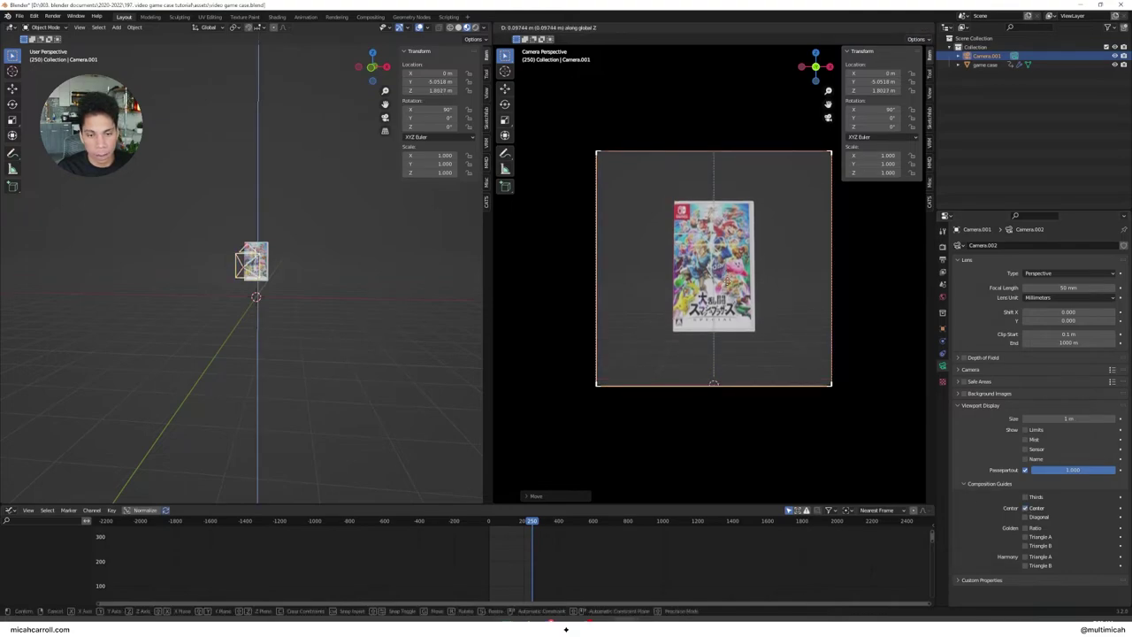
pyautogui.click(728, 283)
# Step: Move the camera closer to the case along Y to about -4.19 m and raise it along Z to about 1.88 m
pyautogui.press('g')
pyautogui.press('y')
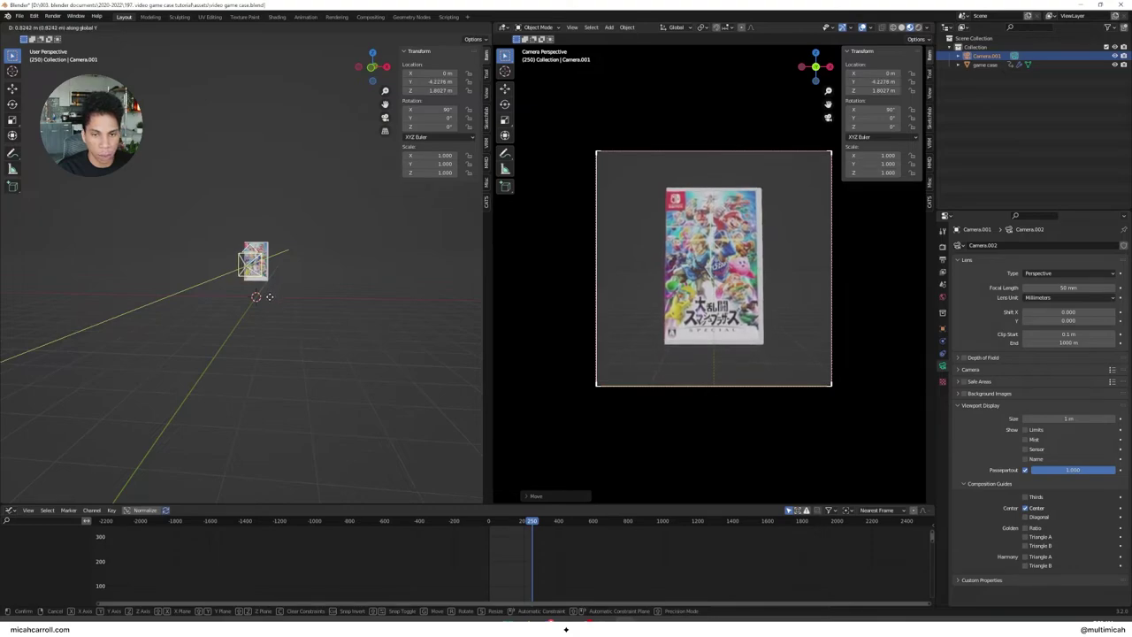
pyautogui.press('z')
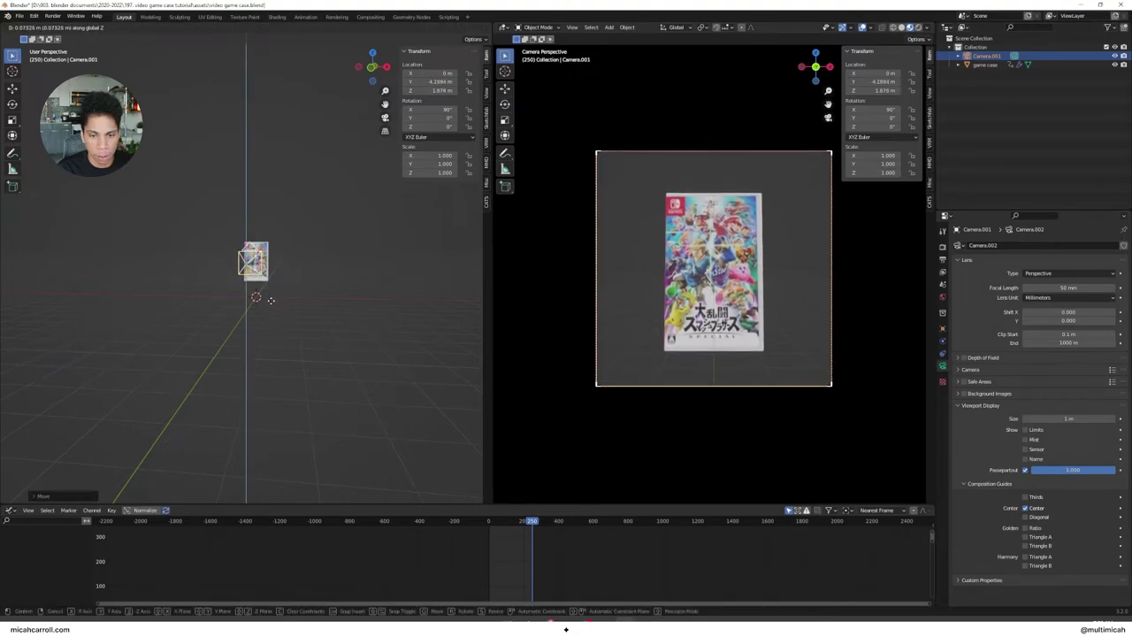
pyautogui.click(286, 309)
# Step: Play the spin in the camera view and pull the camera back along Y to about -5.20 m
pyautogui.press('space')
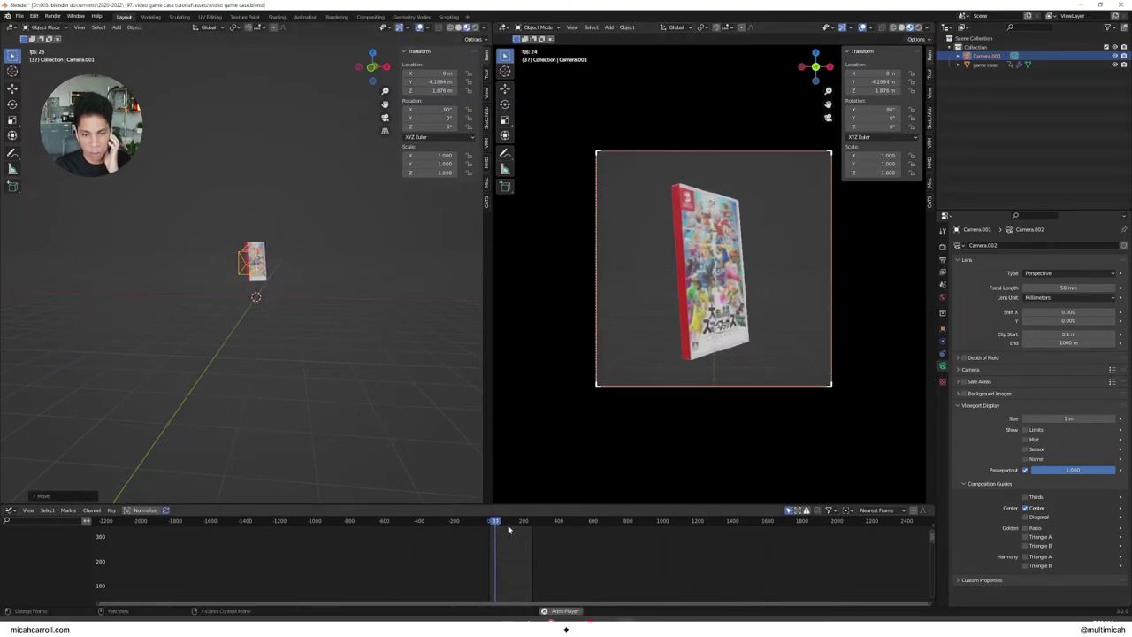
pyautogui.press('g')
pyautogui.press('z')
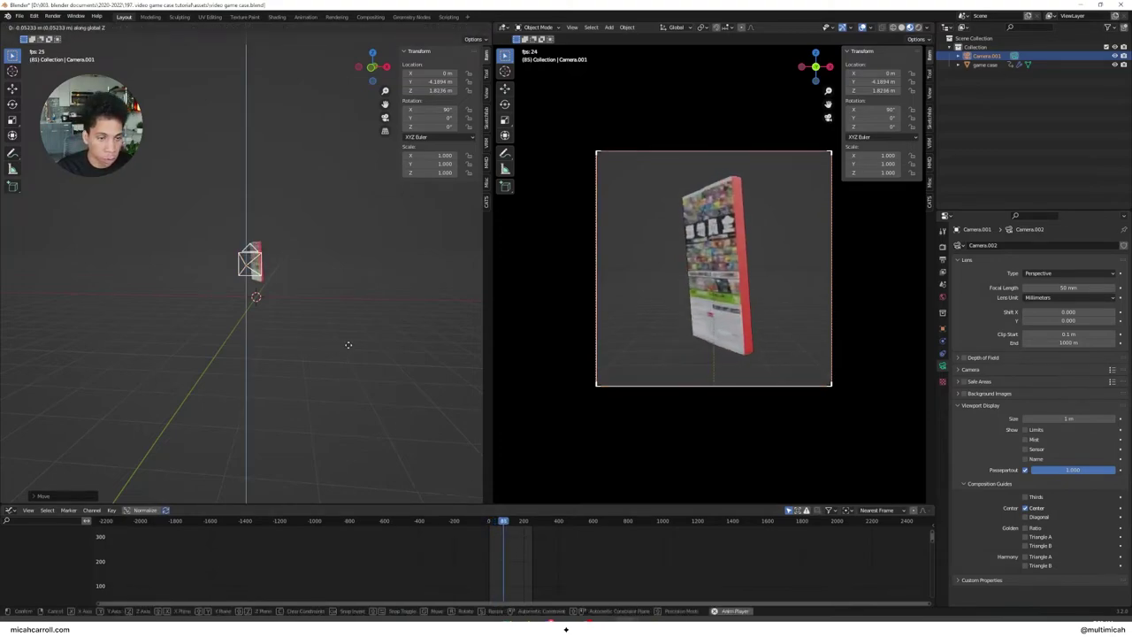
pyautogui.press('y')
pyautogui.click(325, 374)
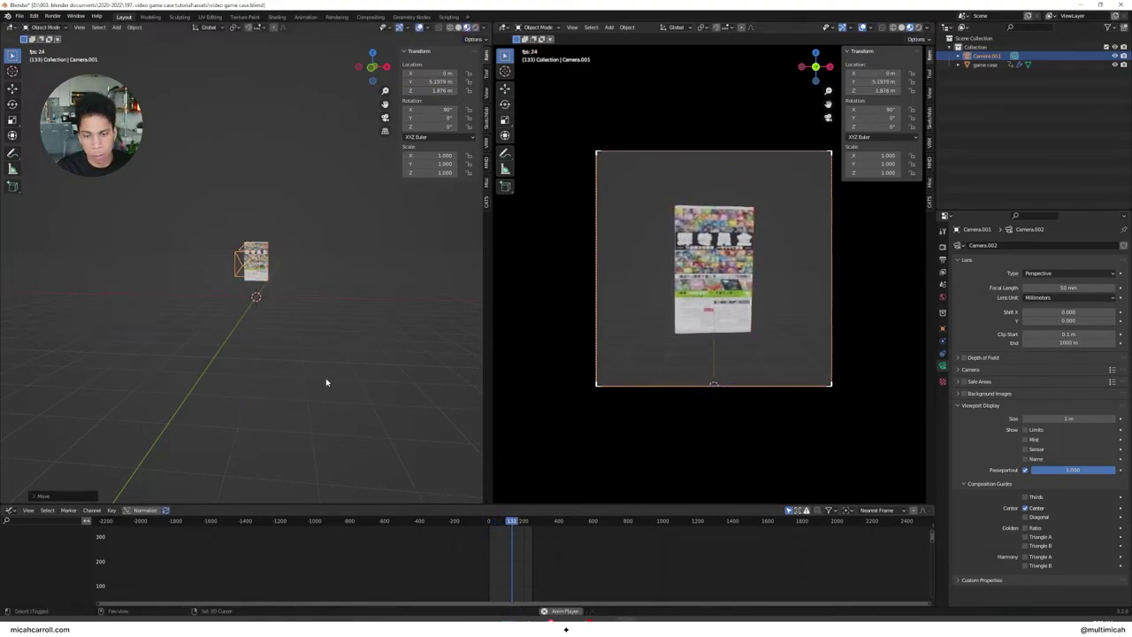
pyautogui.press('space')
# Step: Save the file and preview frame 0 through the camera in Rendered shading
pyautogui.hotkey('ctrl', 's')
pyautogui.moveTo(515, 521); pyautogui.dragTo(487, 519)
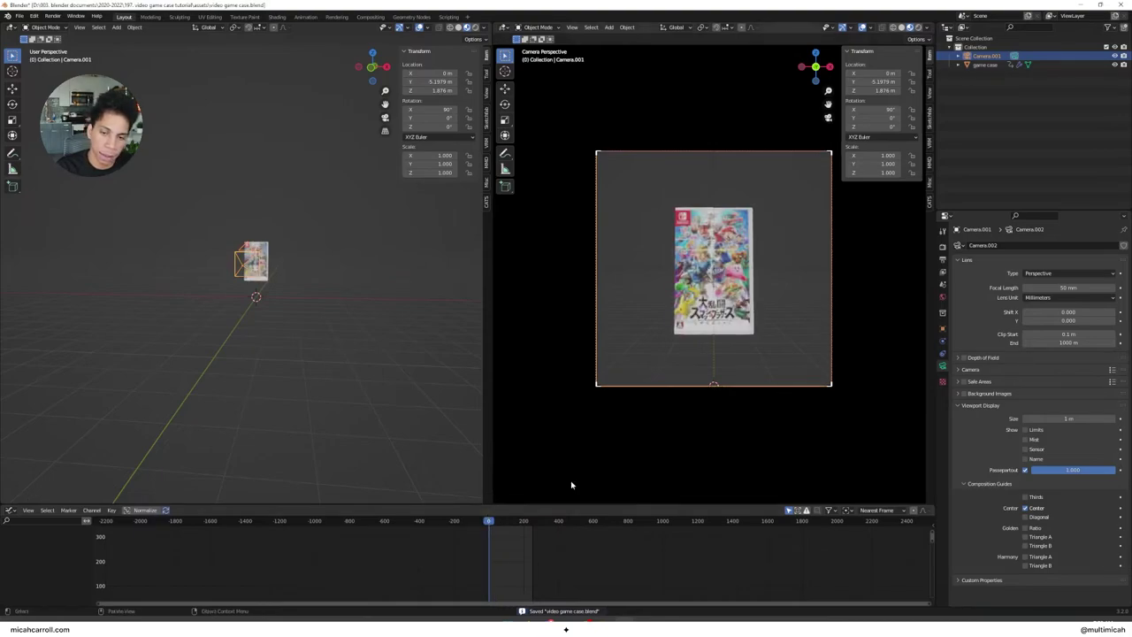
pyautogui.press('z')
pyautogui.click(732, 215)
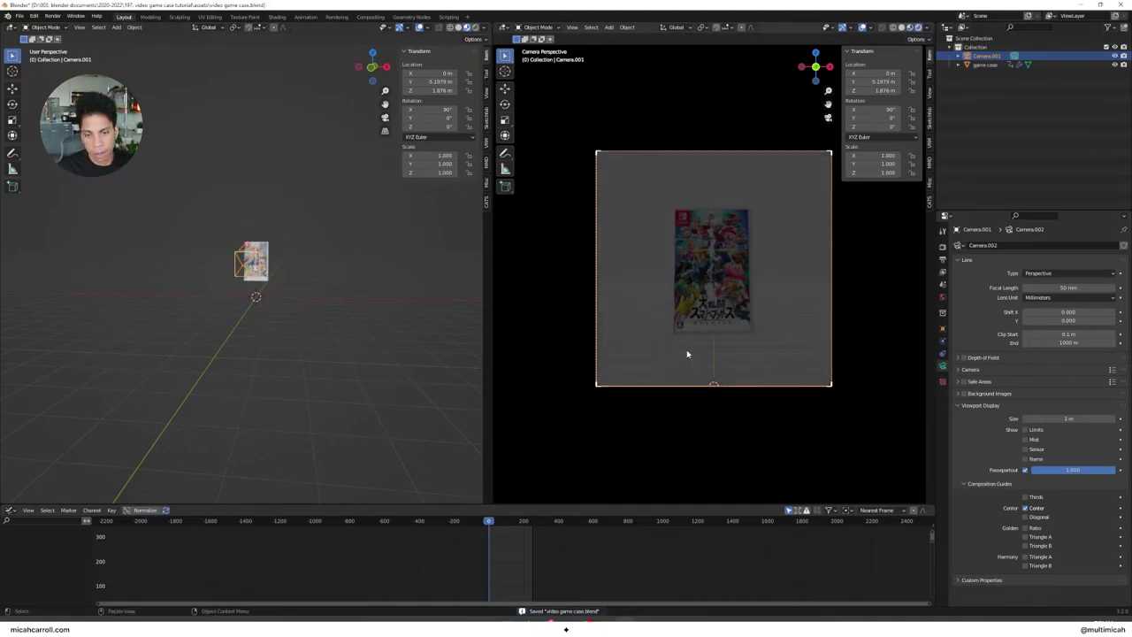
# Step: Assign an Environment Texture to the world color and load kiara_1_dawn_4k.exr from the _HDRI folder
pyautogui.click(943, 302)
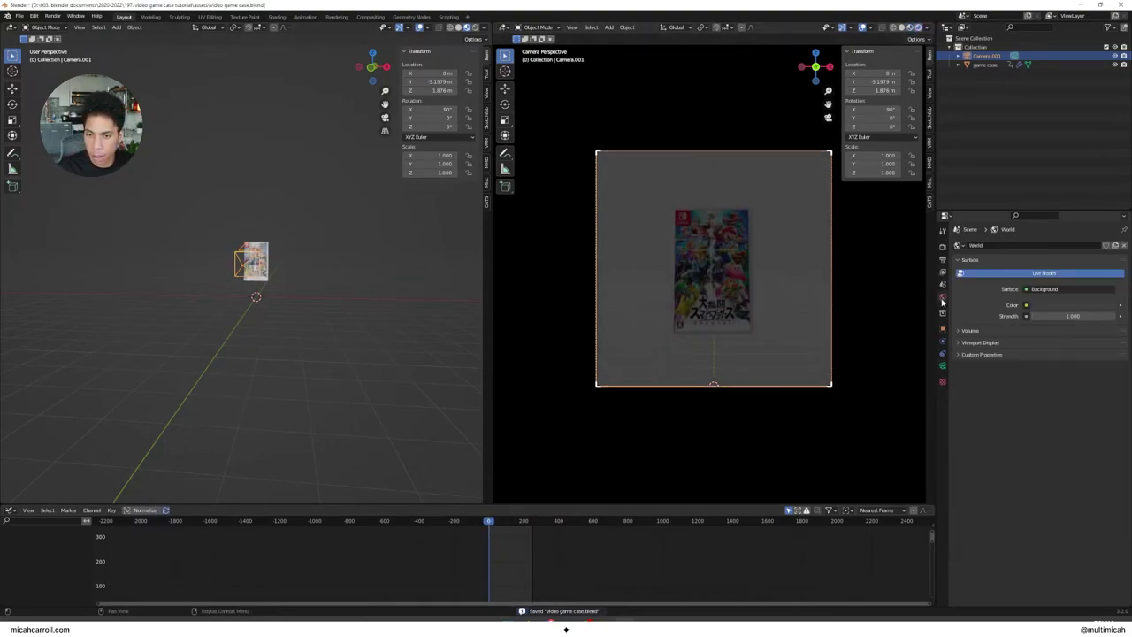
pyautogui.click(1026, 305)
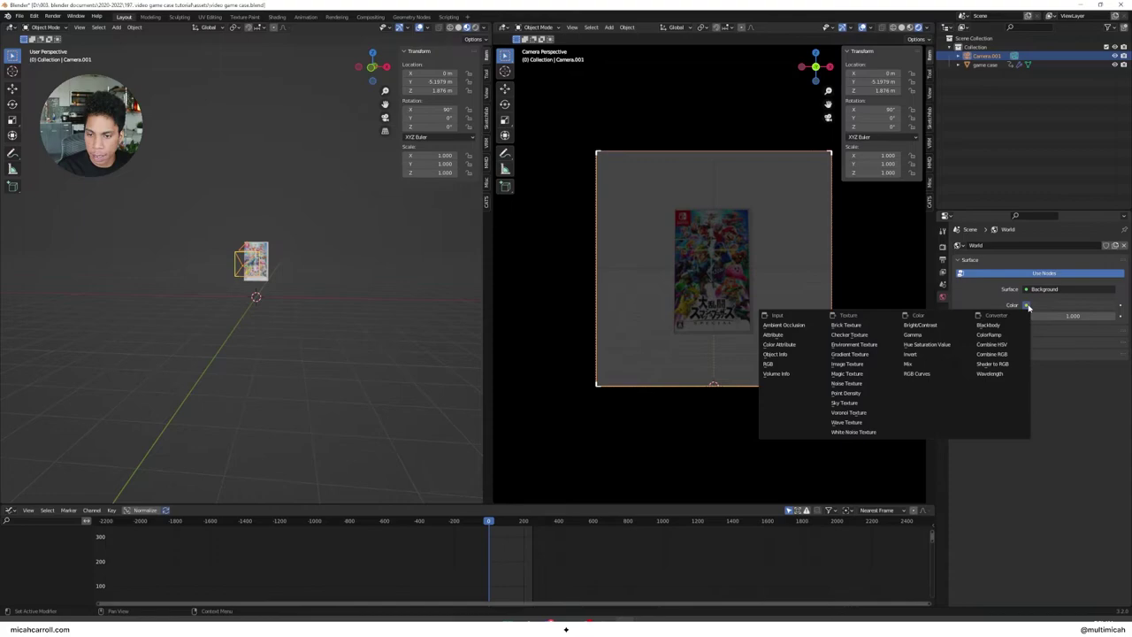
pyautogui.click(862, 344)
pyautogui.click(1090, 316)
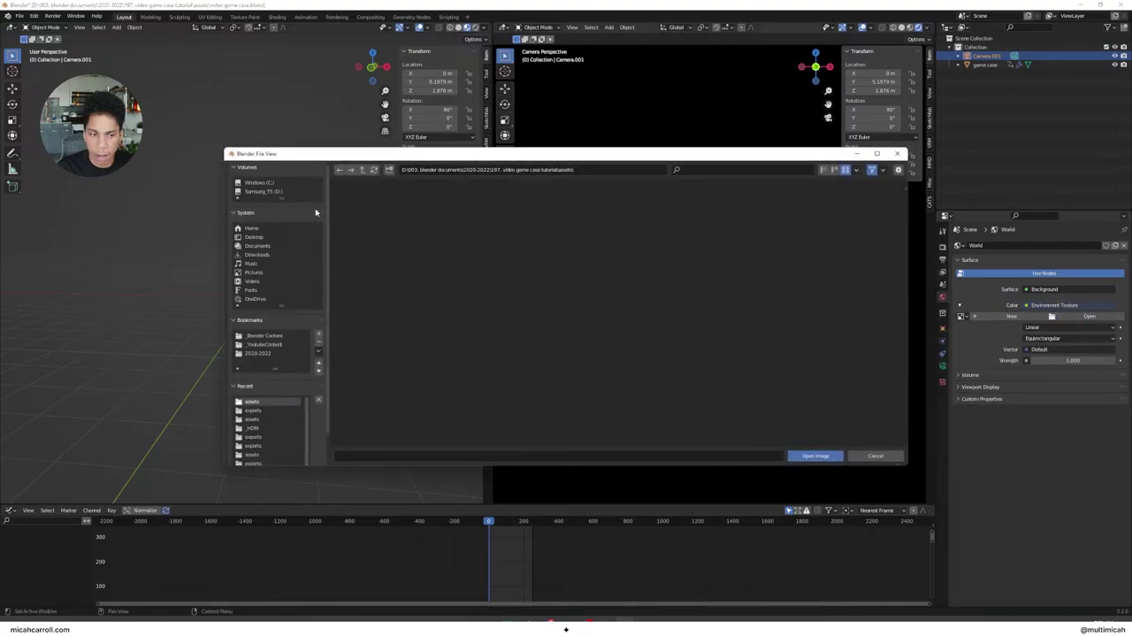
pyautogui.click(276, 352)
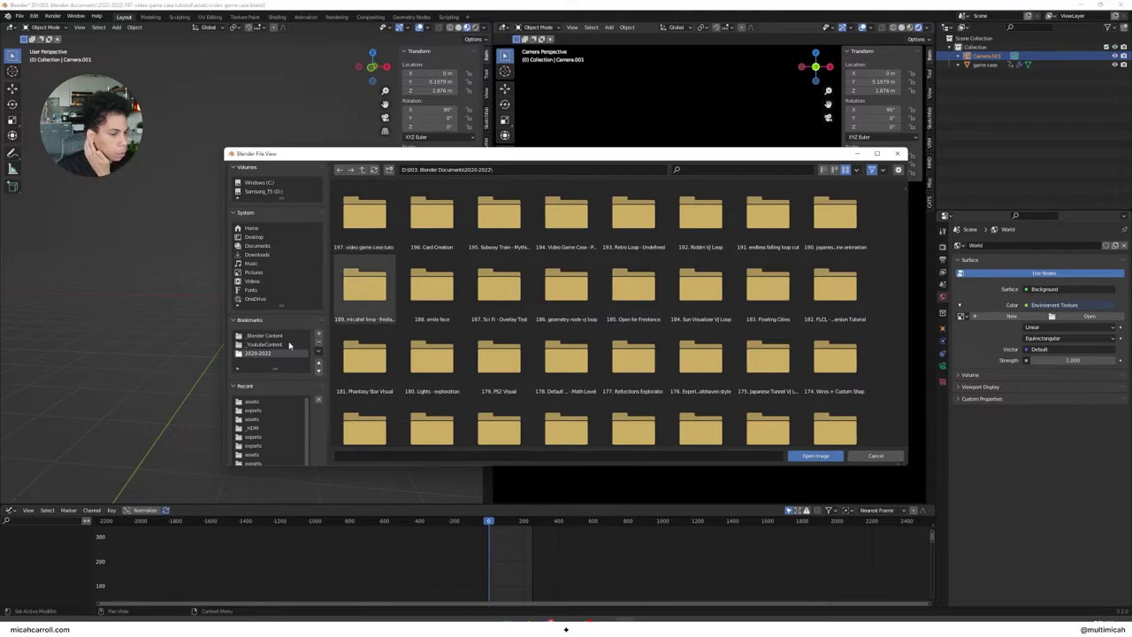
pyautogui.click(265, 336)
pyautogui.doubleClick(499, 215)
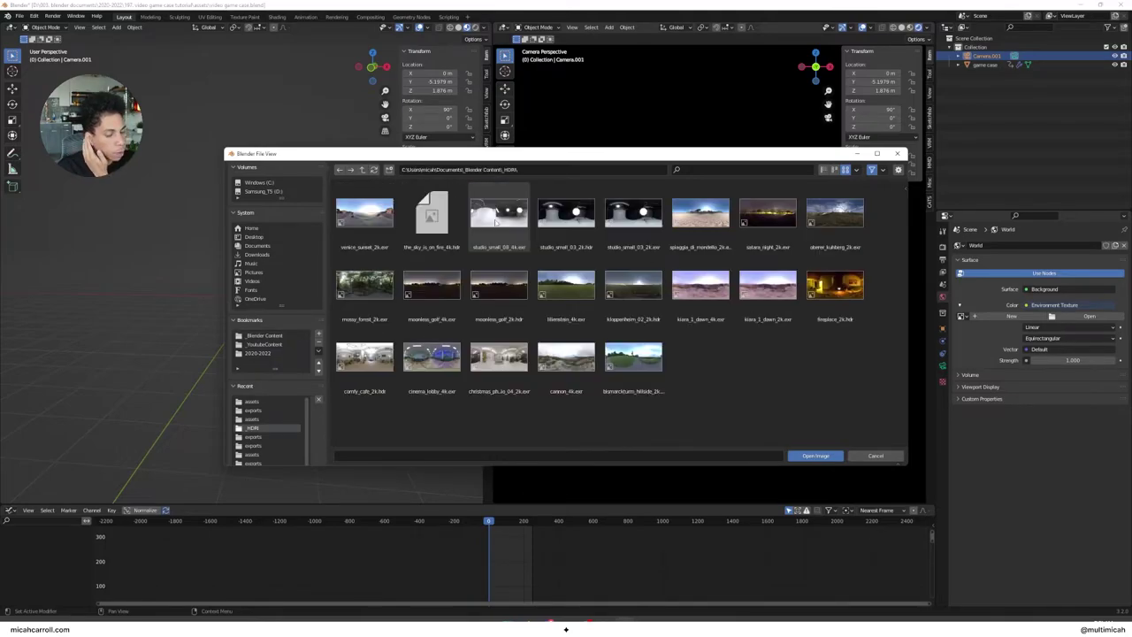
pyautogui.click(700, 285)
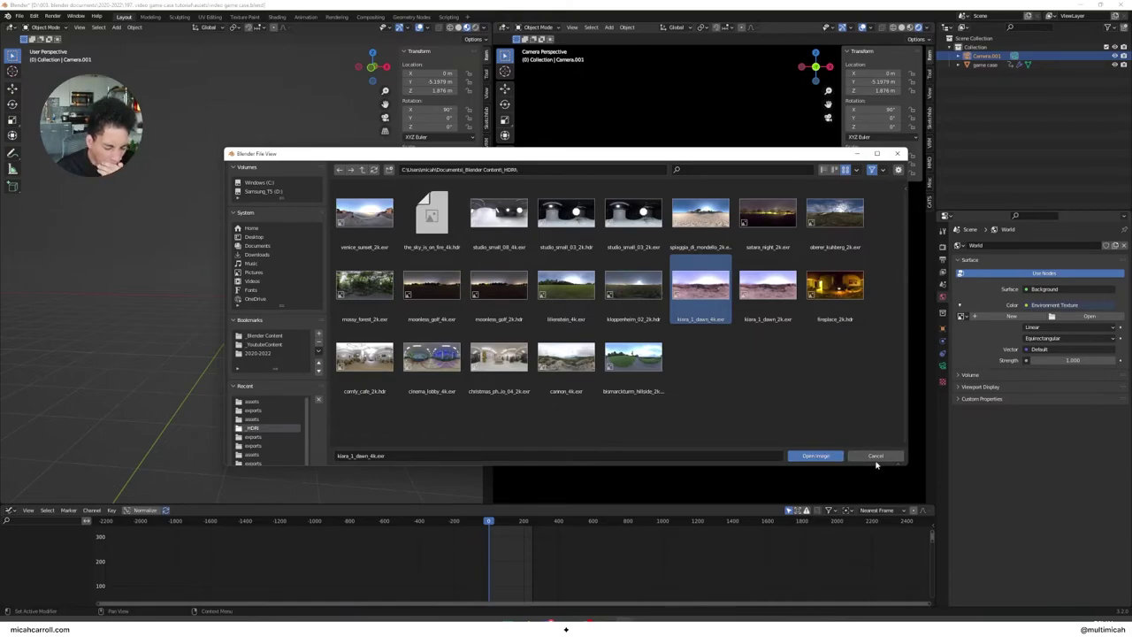
pyautogui.click(831, 457)
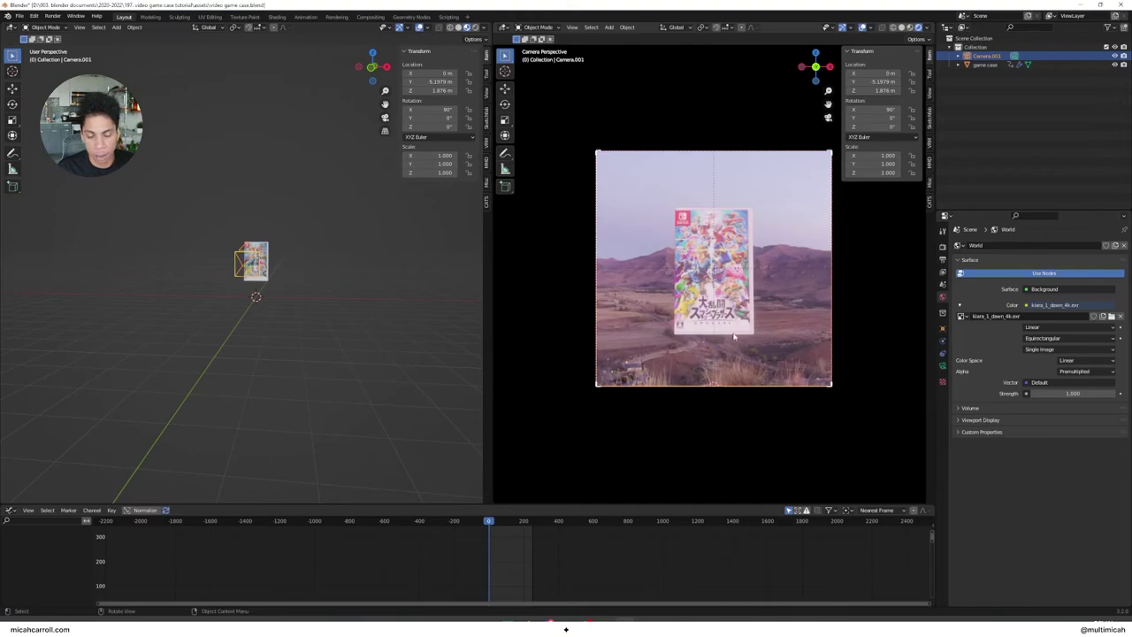
# Step: Replace the world's environment image with the bismarckturm_hillside_2k.exr HDRI
pyautogui.click(1112, 317)
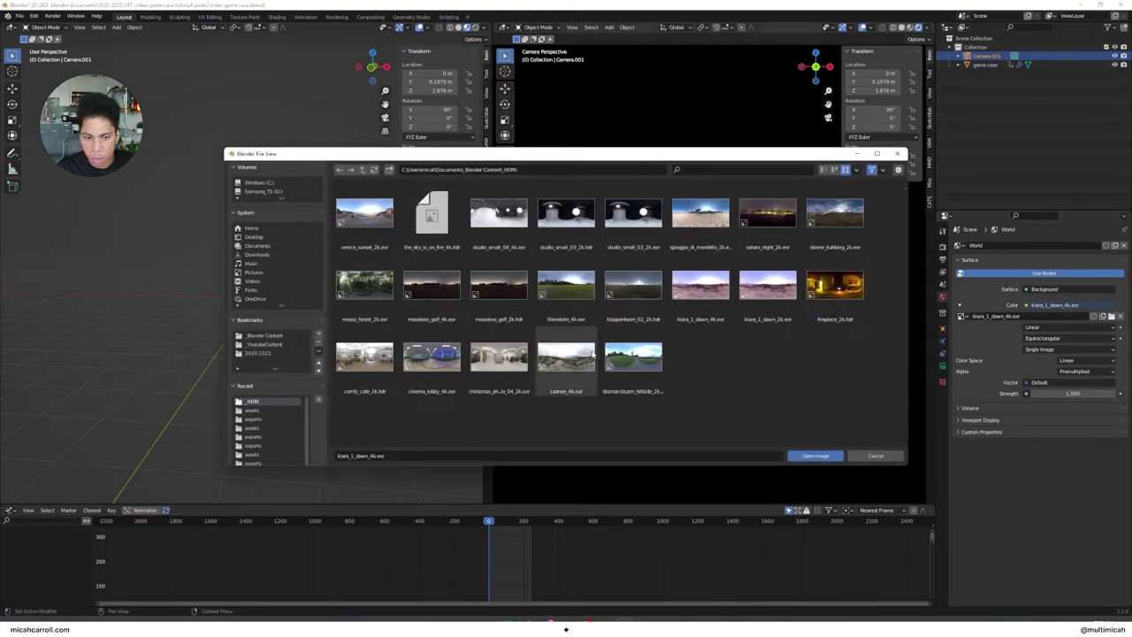
pyautogui.click(644, 356)
pyautogui.click(816, 456)
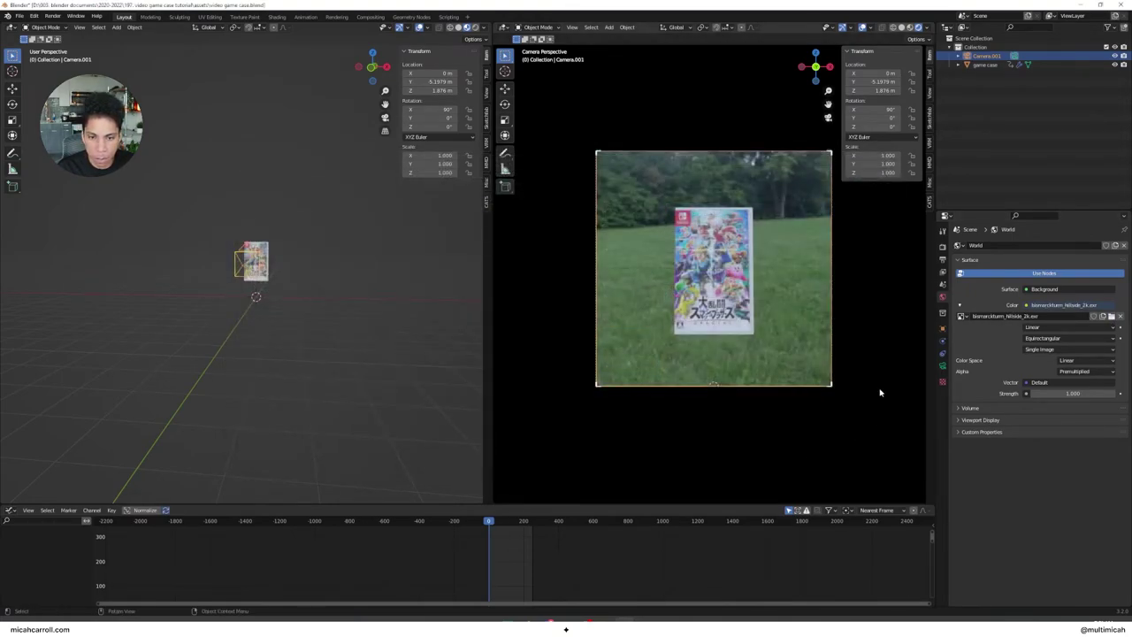
# Step: Play the case's spin against the hillside backdrop in the camera view and save the file
pyautogui.press('space')
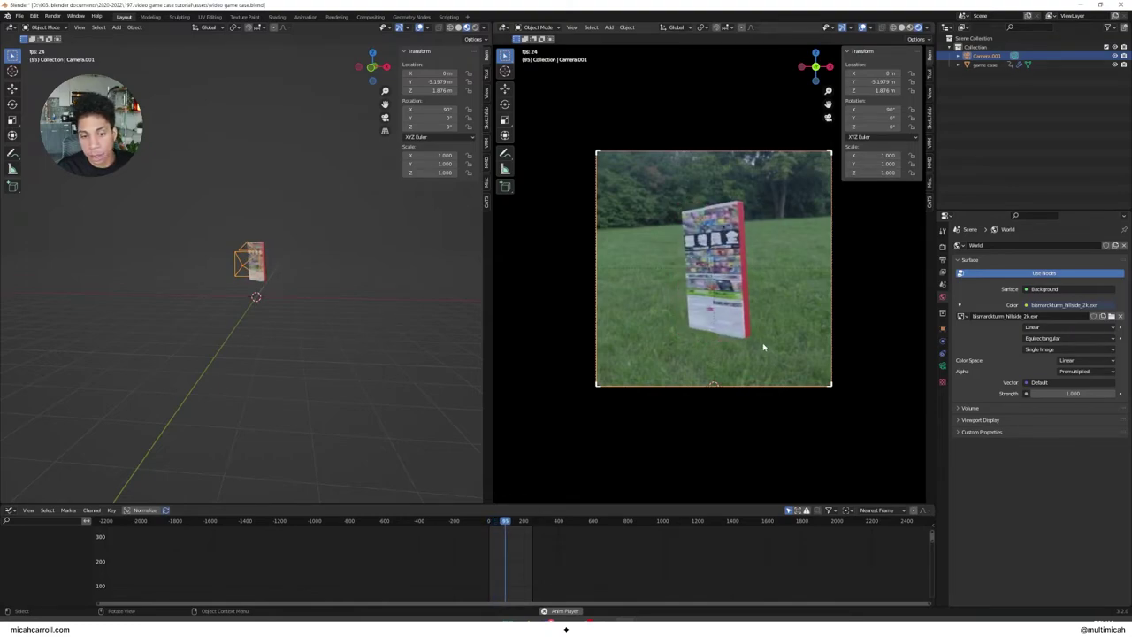
pyautogui.scroll(2, 760, 336)
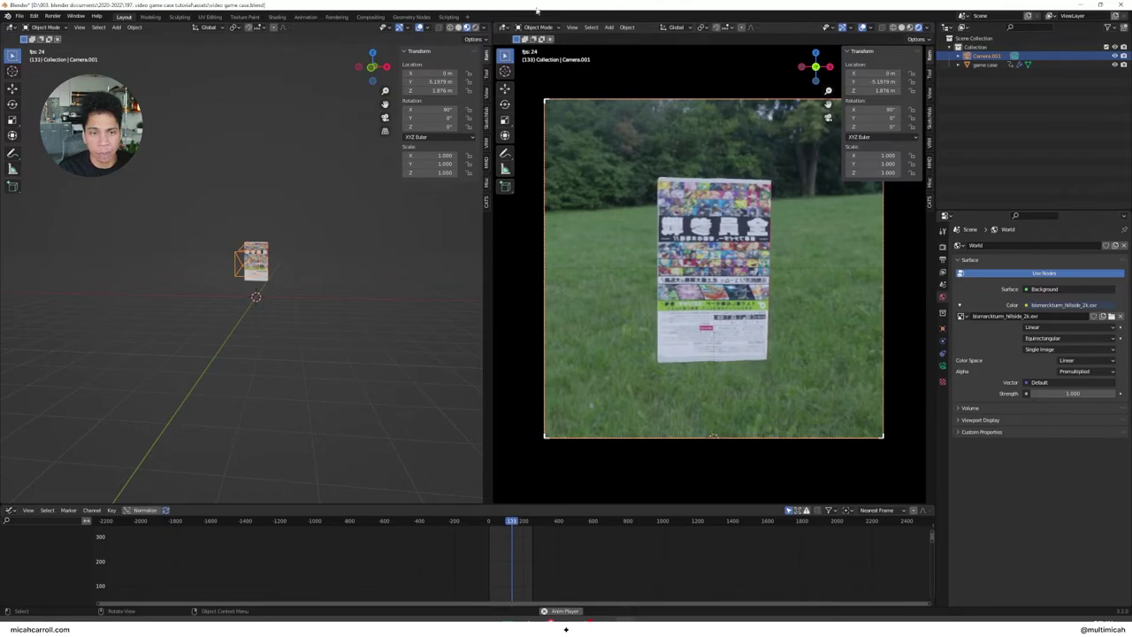
pyautogui.hotkey('ctrl', 's')
# Step: In the Compositing workspace, enable nodes and move the Render Layers node well away from the Composite node
pyautogui.click(411, 17)
pyautogui.click(371, 16)
pyautogui.click(411, 17)
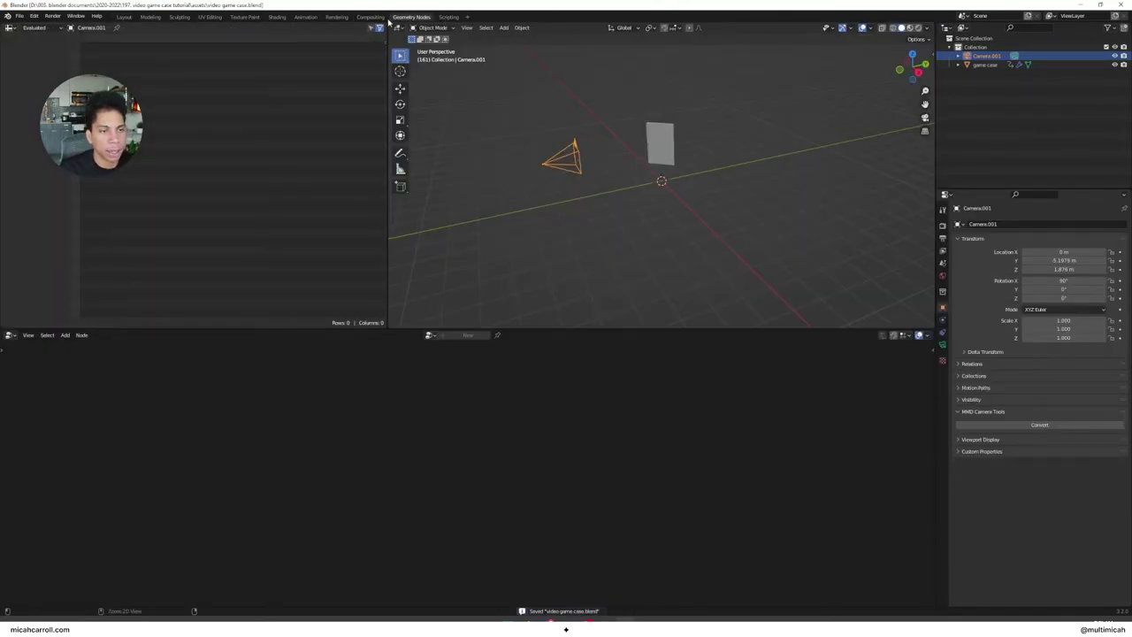
pyautogui.click(337, 17)
pyautogui.click(371, 17)
pyautogui.click(98, 28)
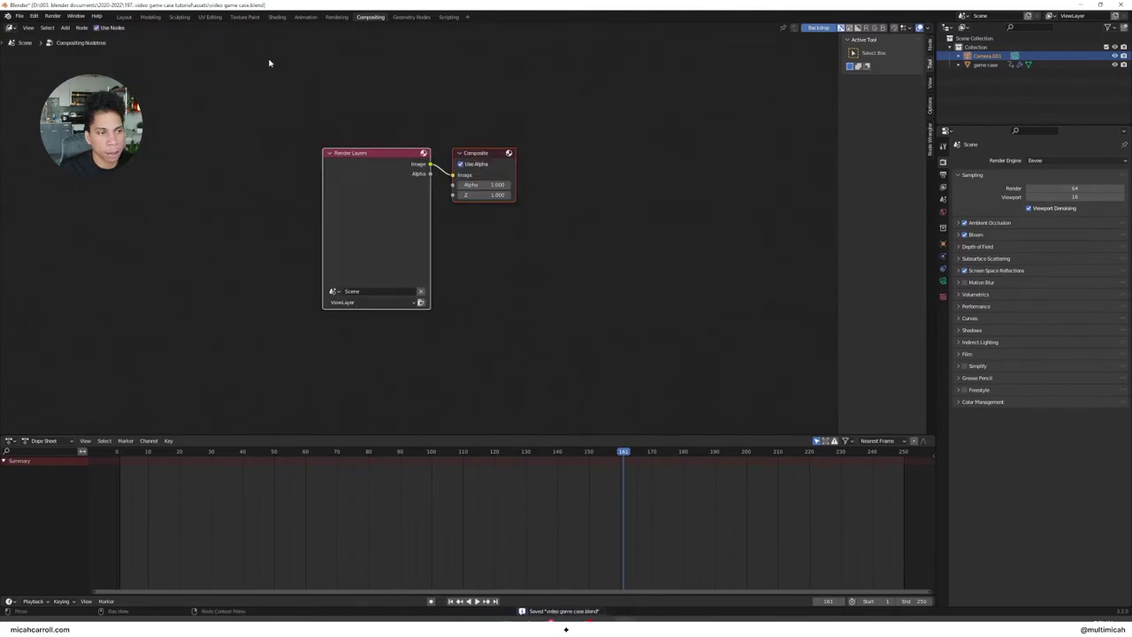
pyautogui.moveTo(380, 177); pyautogui.dragTo(175, 177)
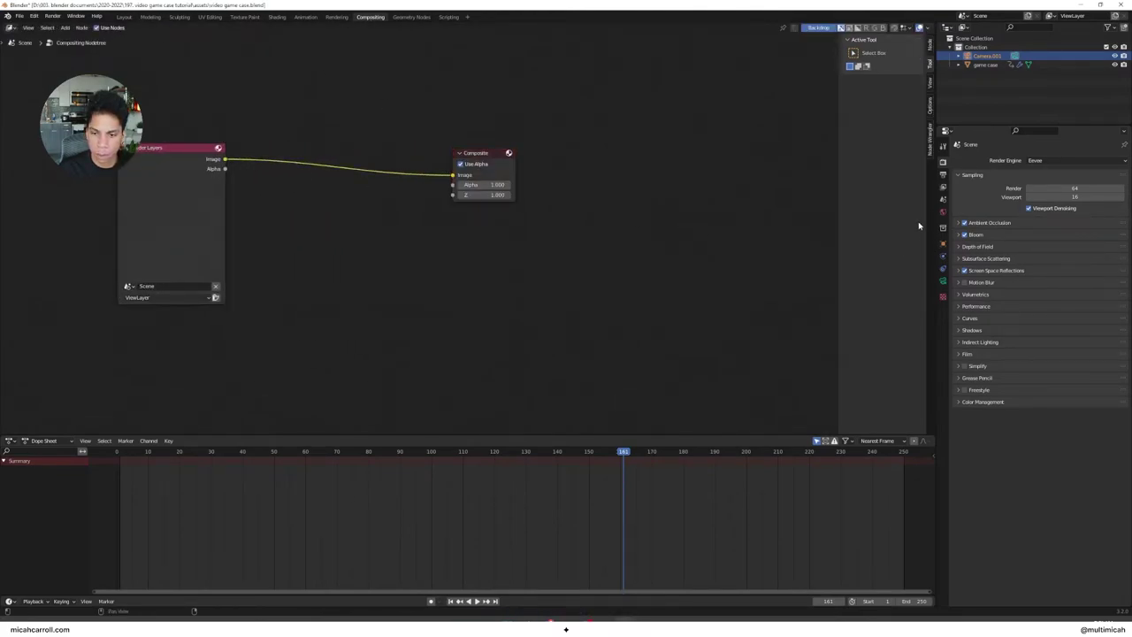
# Step: Set the render output path to the tutorial project's exports folder with the file name video-game-case.mp4
pyautogui.click(943, 176)
pyautogui.click(1120, 337)
pyautogui.click(272, 353)
pyautogui.doubleClick(359, 228)
pyautogui.doubleClick(370, 241)
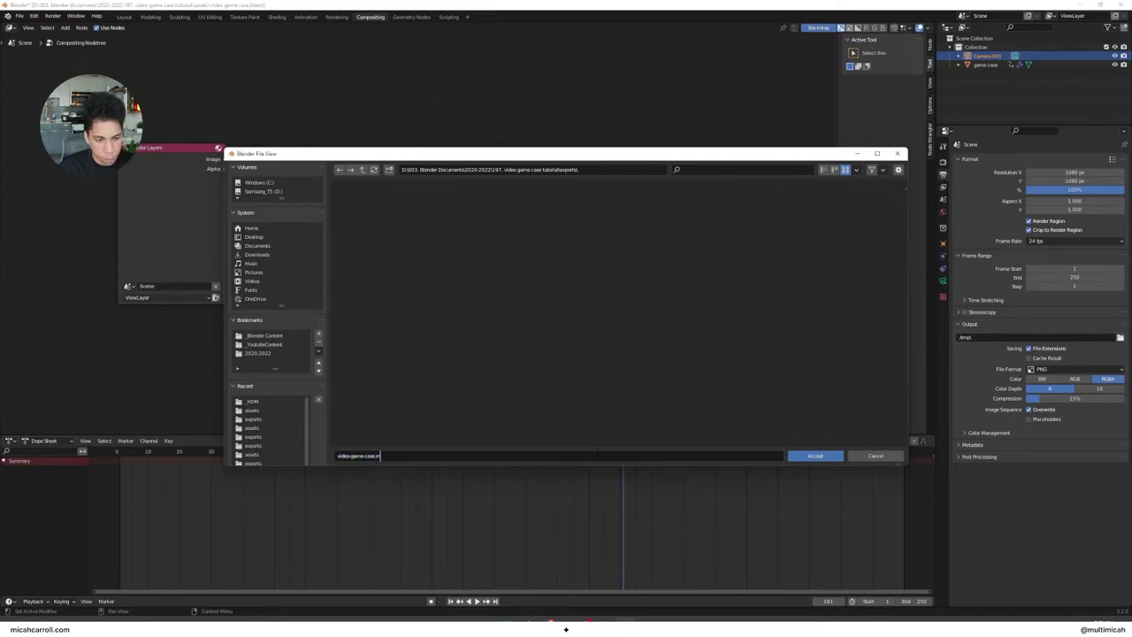
pyautogui.click(814, 456)
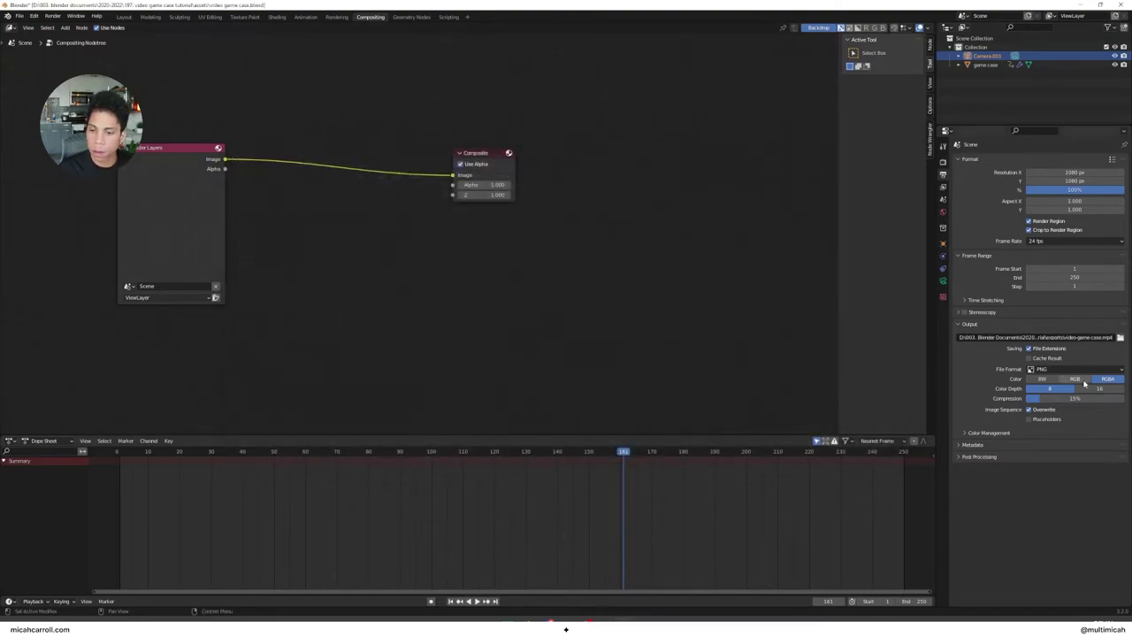
# Step: Set the output to FFmpeg Video with an MPEG-4 container and Perceptually Lossless quality, and save the file
pyautogui.click(1075, 369)
pyautogui.click(1091, 414)
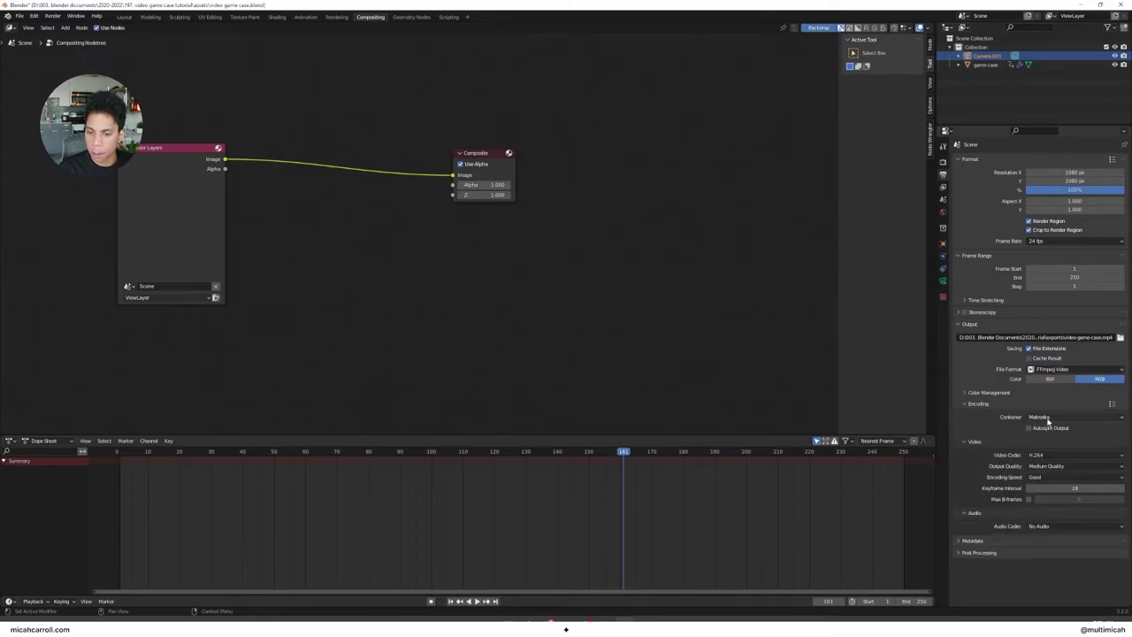
pyautogui.click(1048, 466)
pyautogui.click(1049, 471)
pyautogui.click(1049, 473)
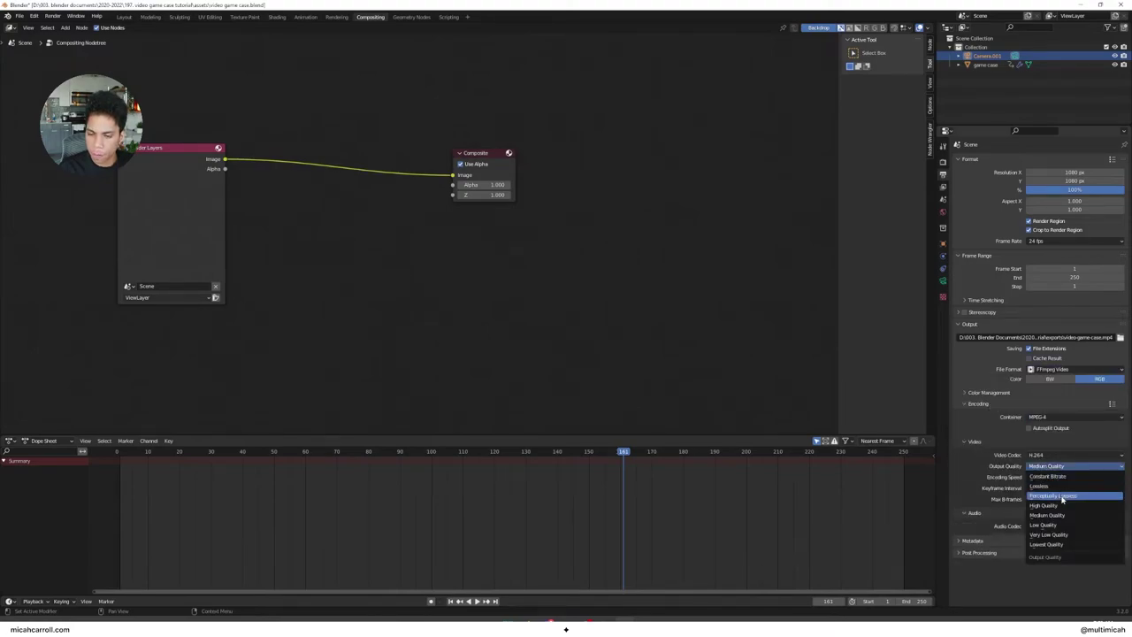
pyautogui.click(1060, 493)
pyautogui.hotkey('ctrl', 's')
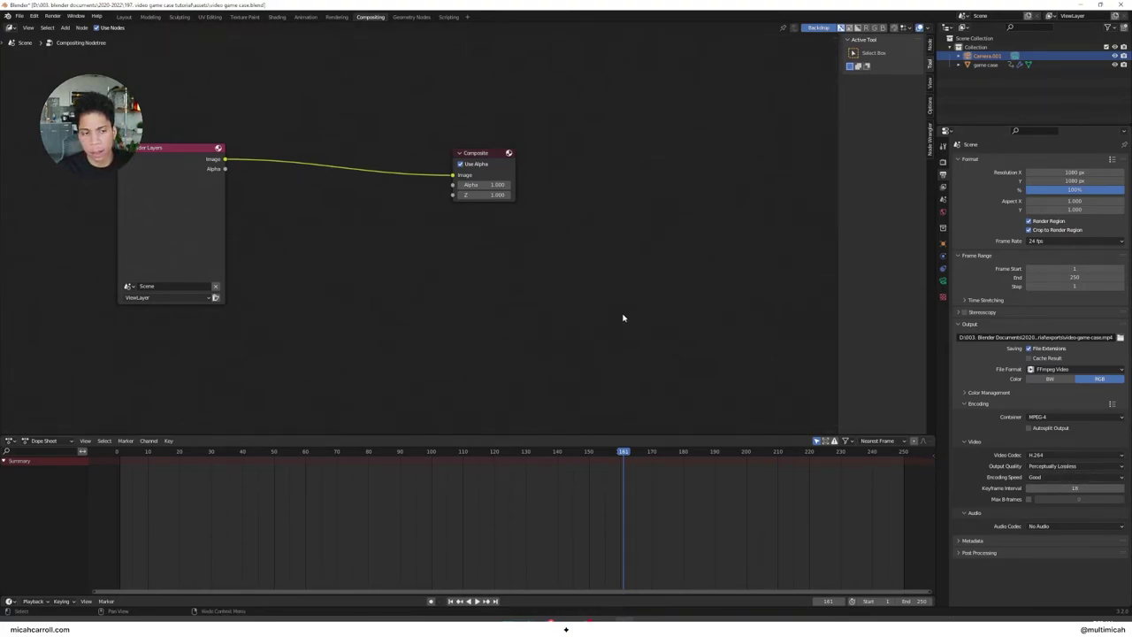
# Step: Add a Viewer node and a reroute point on the Render Layers image link, and connect the reroute to the Viewer's Image input
pyautogui.hotkey('shift', 'a')
pyautogui.click(538, 301)
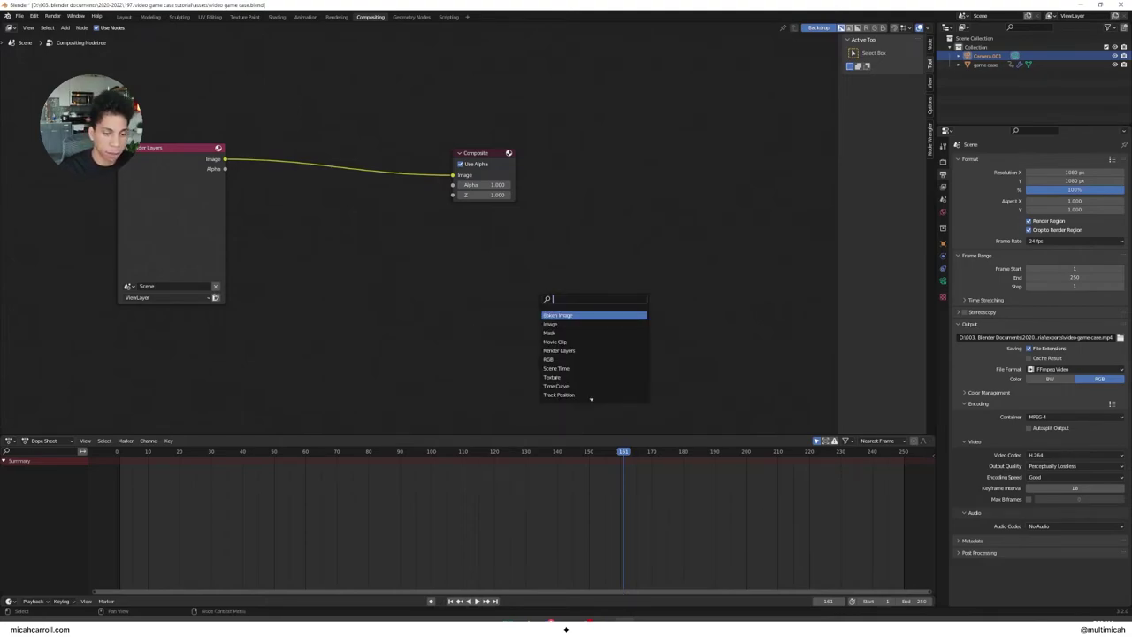
pyautogui.write('view')
pyautogui.press('Return')
pyautogui.click(407, 211)
pyautogui.keyDown('shift'); pyautogui.moveTo(403, 210); pyautogui.dragTo(398, 170, button='right'); pyautogui.keyUp('shift')
pyautogui.moveTo(399, 174); pyautogui.dragTo(453, 252)
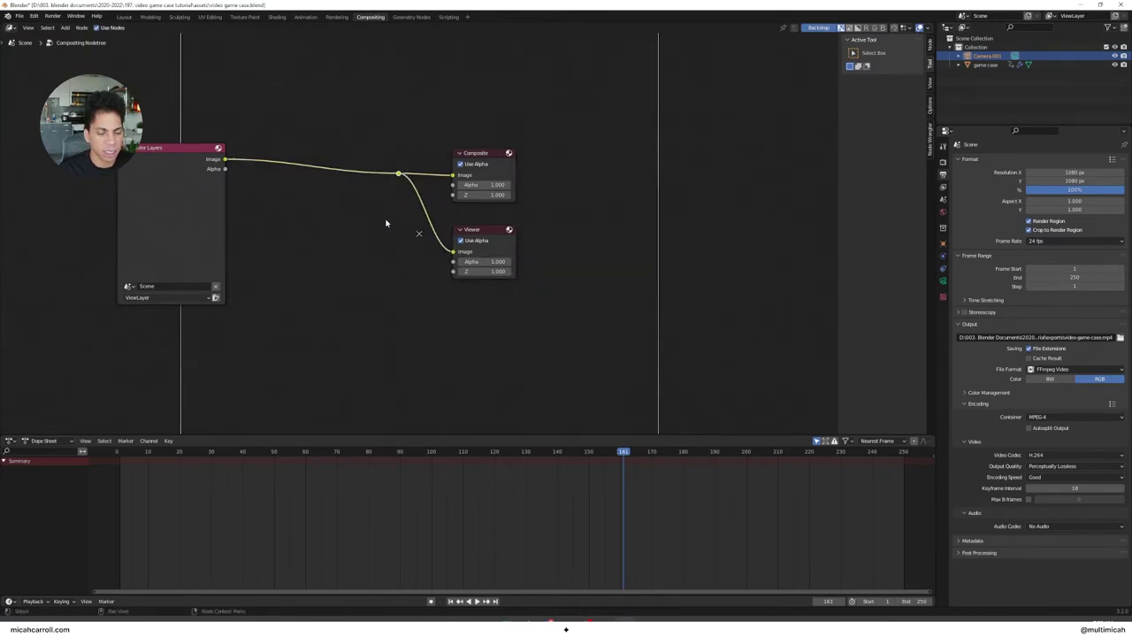
pyautogui.hotkey('shift', 'a')
pyautogui.click(386, 218)
pyautogui.write('de')
pyautogui.press('Escape')
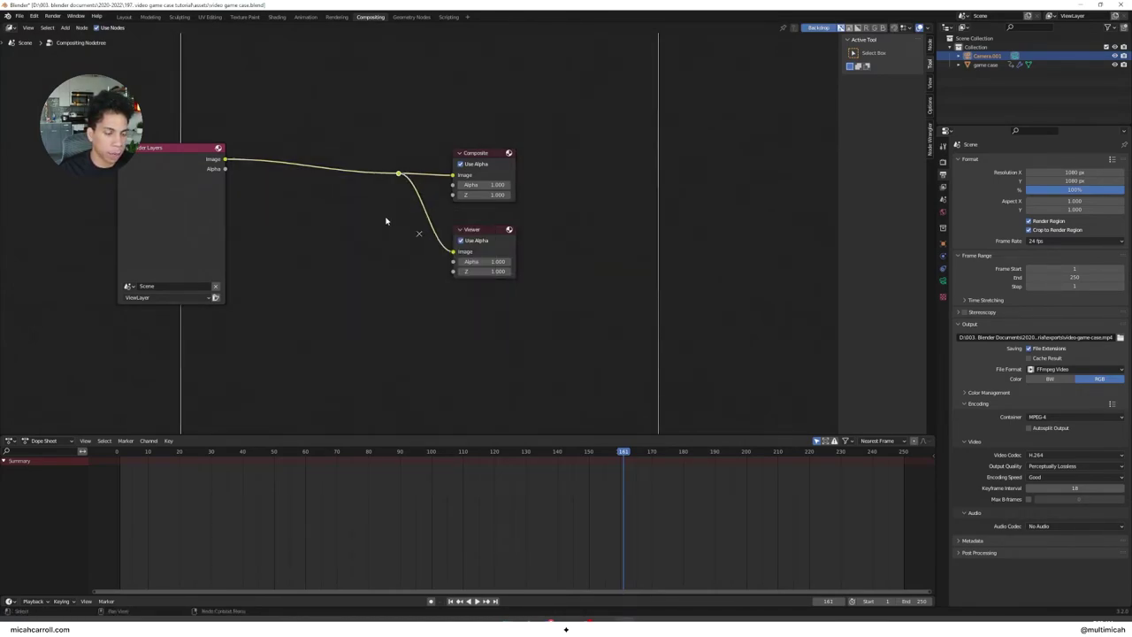
# Step: Render the current frame, move the playhead to frame 0 and render again so the backdrop shows the case's front cover
pyautogui.moveTo(306, 206); pyautogui.dragTo(402, 227, button='middle')
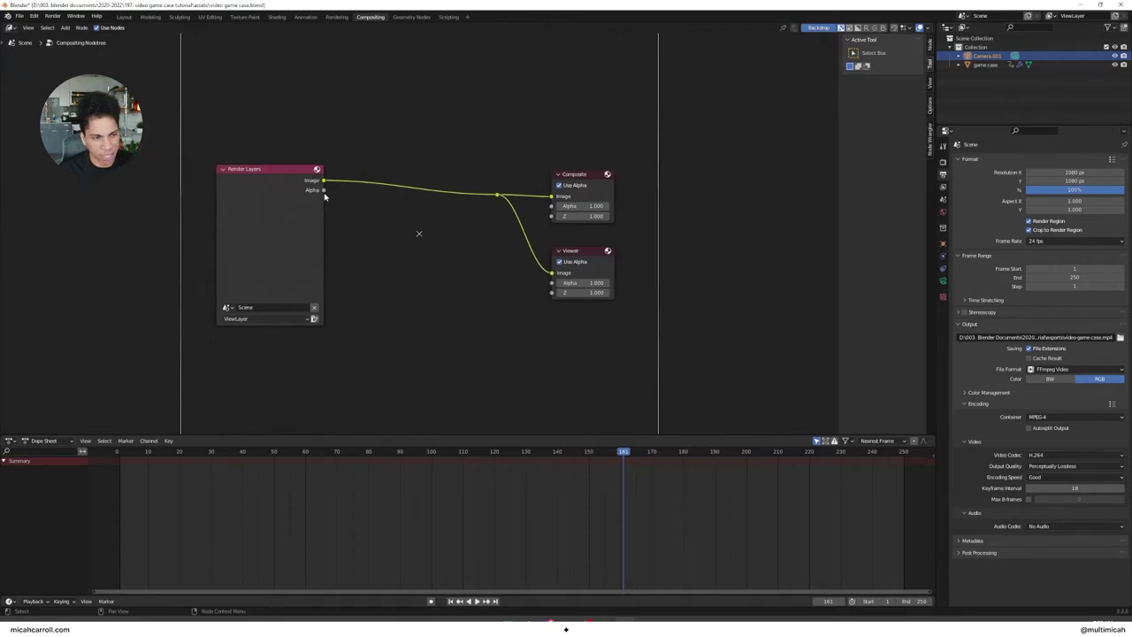
pyautogui.press('F12')
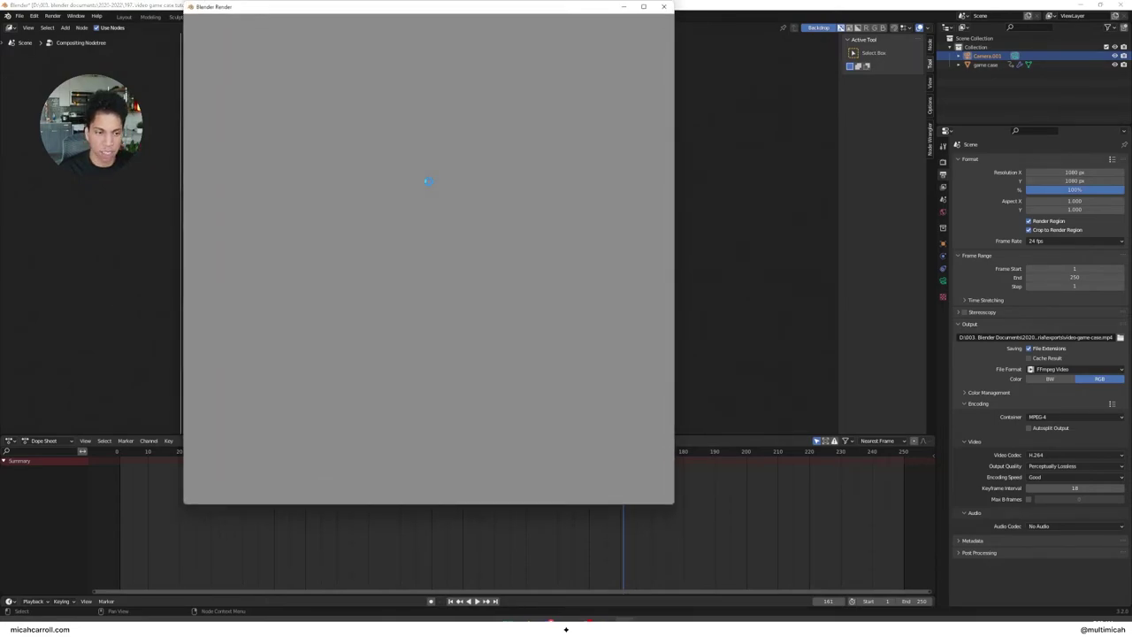
pyautogui.click(664, 7)
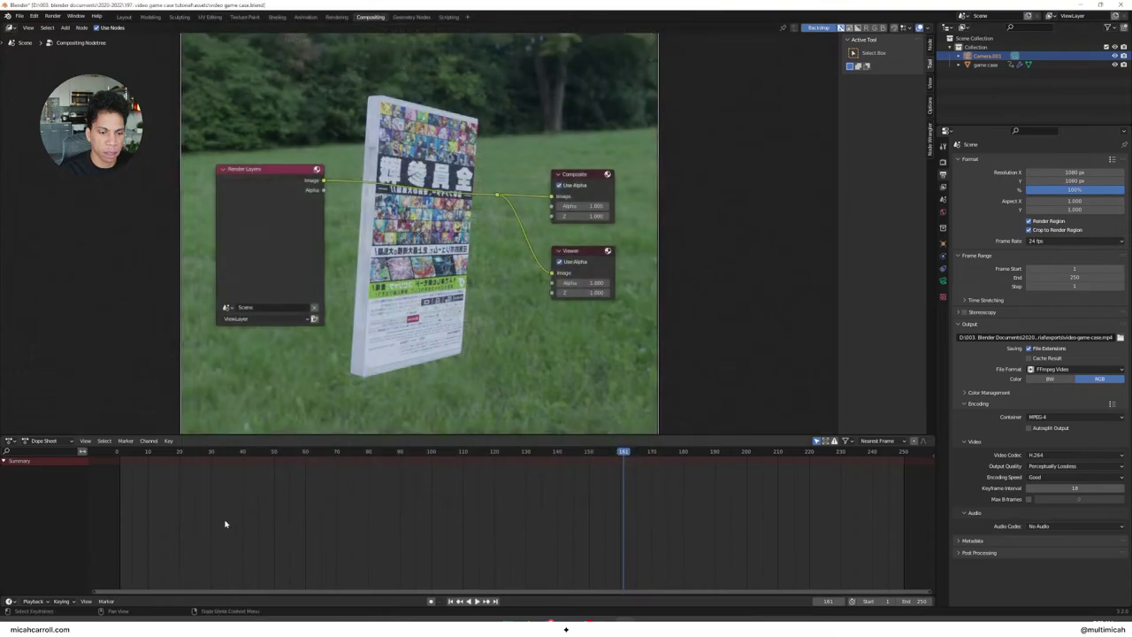
pyautogui.click(116, 452)
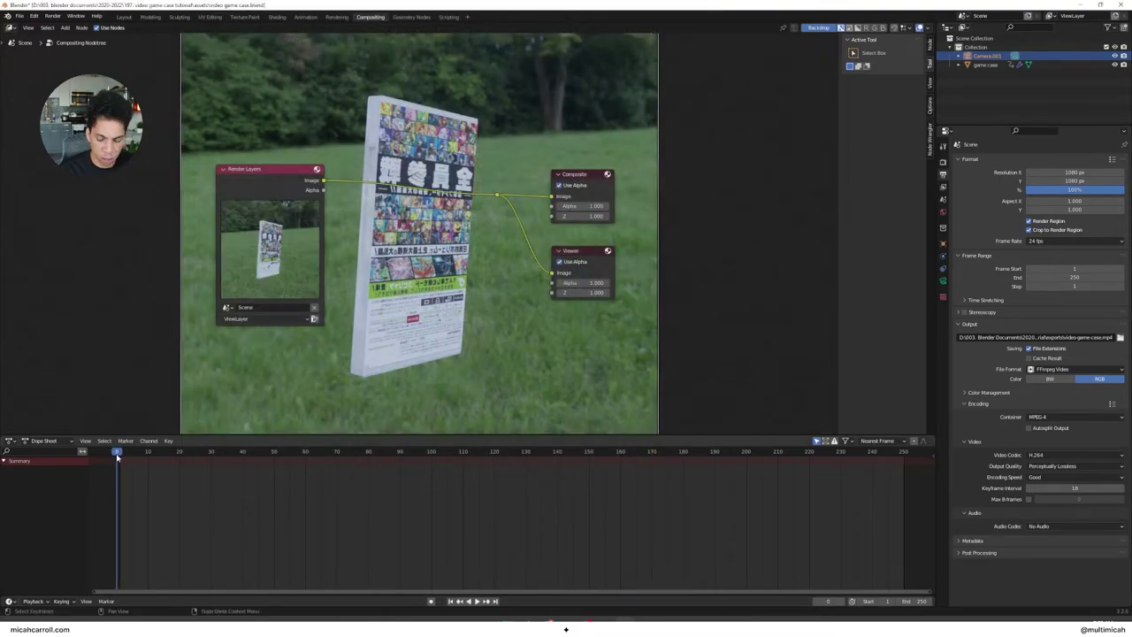
pyautogui.press('F12')
pyautogui.click(481, 104)
# Step: Insert a Scale node directly after the Render Layers node on the image link
pyautogui.hotkey('shift', 'a')
pyautogui.click(399, 285)
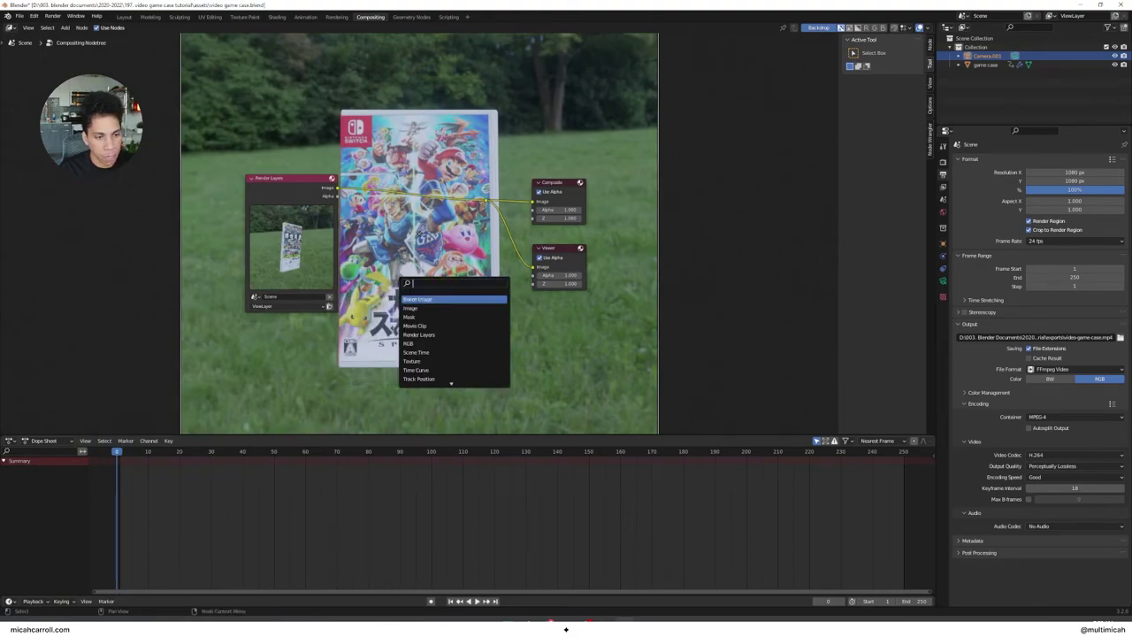
pyautogui.write('scale')
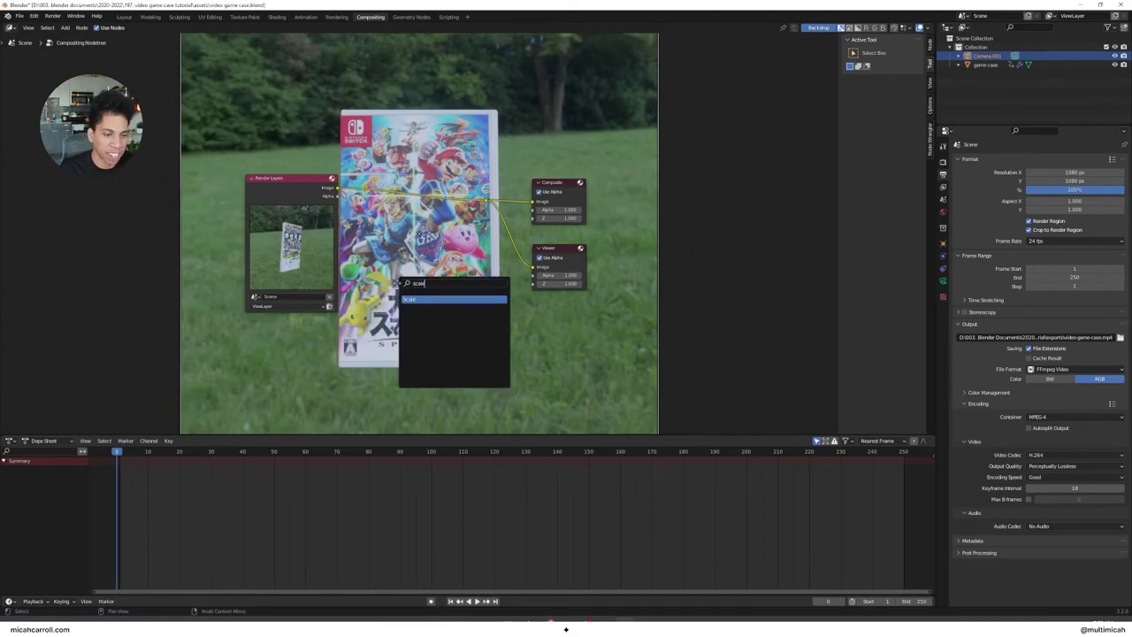
pyautogui.press('Return')
pyautogui.click(350, 176)
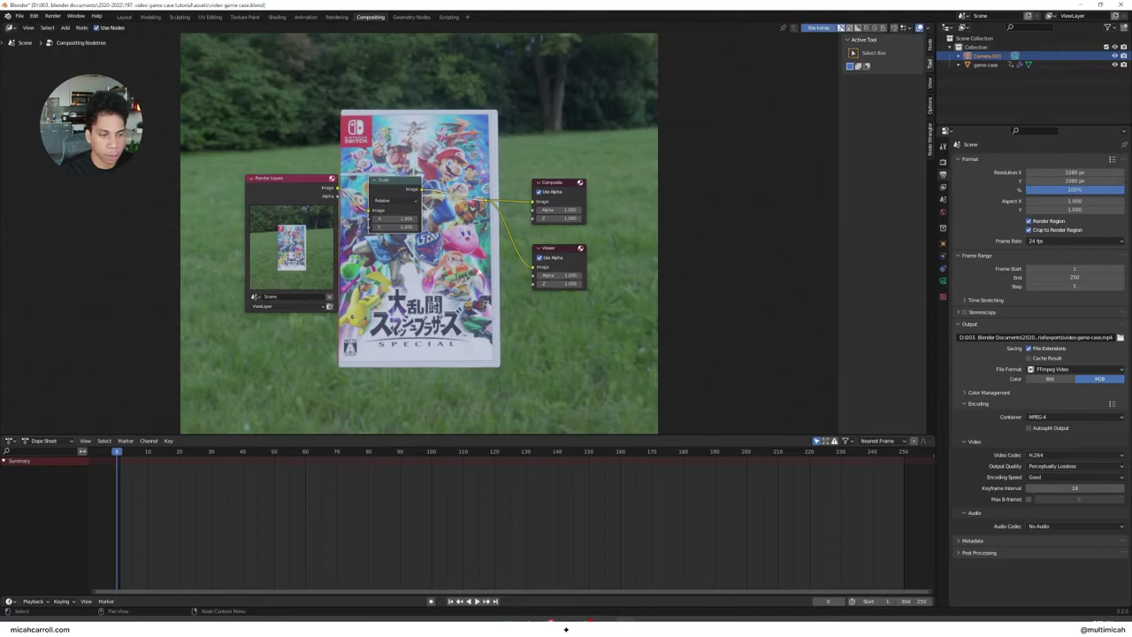
# Step: Insert a second Scale node before the reroute point, and shift it with the Composite and Viewer nodes away from the first Scale node
pyautogui.hotkey('shift', 'a')
pyautogui.click(482, 270)
pyautogui.write('scale')
pyautogui.press('Return')
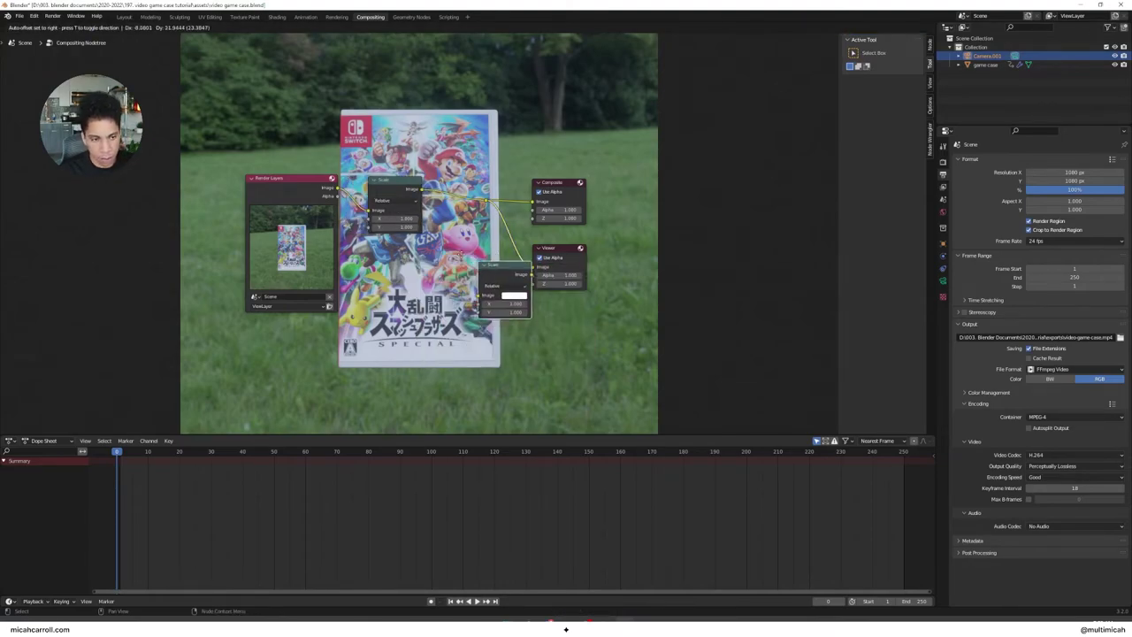
pyautogui.click(462, 184)
pyautogui.press('g')
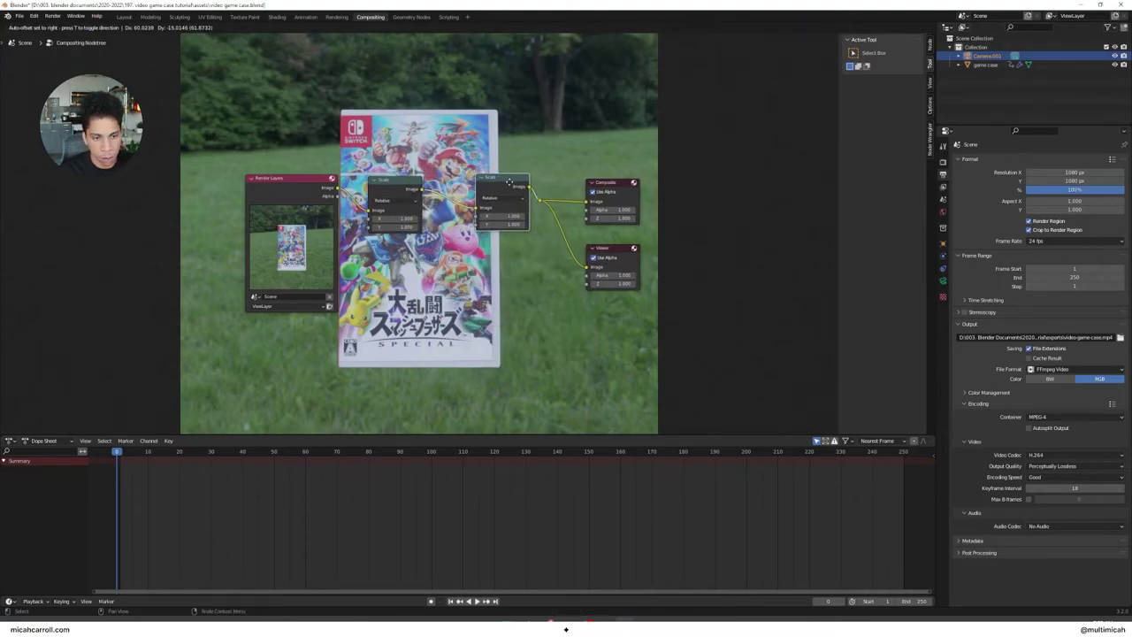
pyautogui.click(541, 154)
pyautogui.moveTo(461, 135); pyautogui.dragTo(677, 340)
pyautogui.press('g')
pyautogui.click(766, 334)
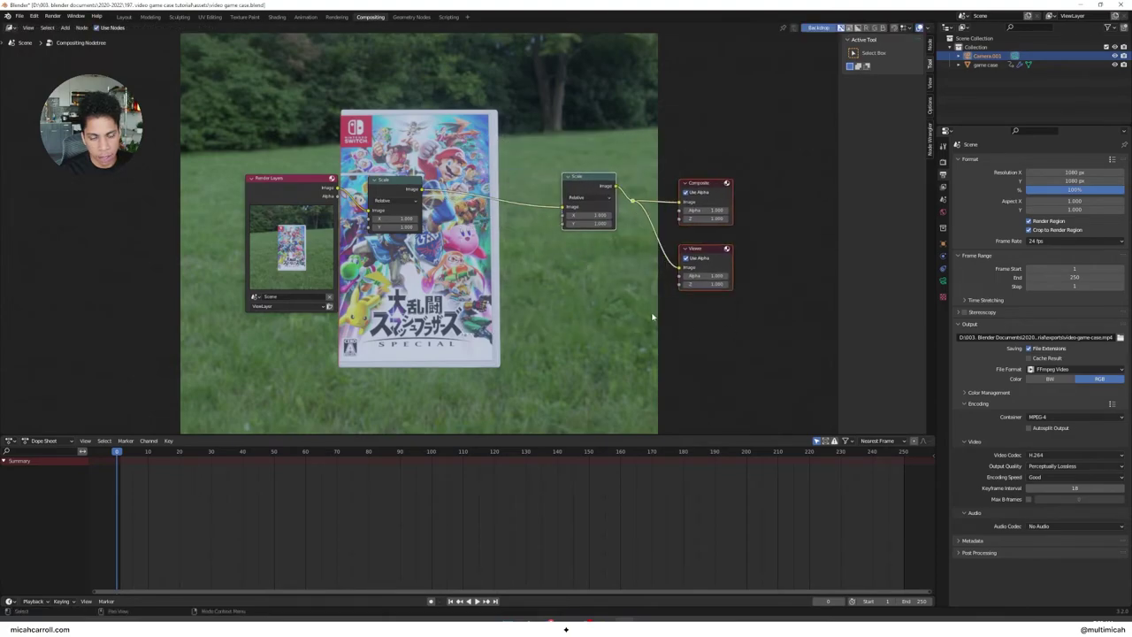
# Step: Insert a Pixelate node on the link between the two Scale nodes
pyautogui.hotkey('shift', 'a')
pyautogui.click(532, 296)
pyautogui.write('rot')
pyautogui.press('Return')
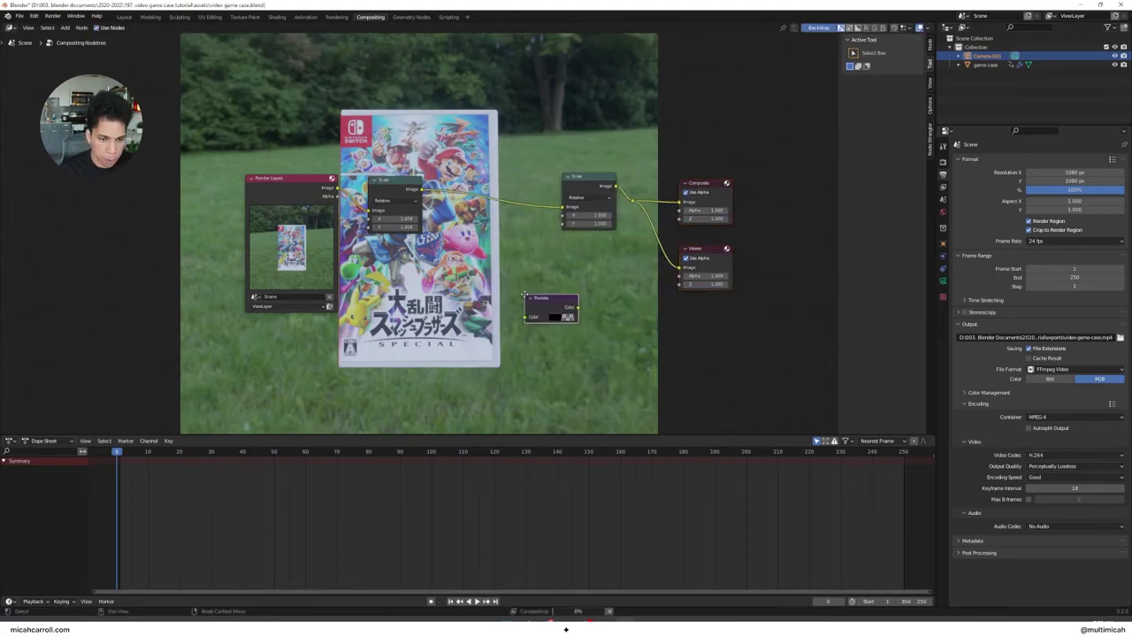
pyautogui.click(455, 183)
# Step: Set the first Scale node's X and Y to 0.230 and the second Scale node's X and Y to 2.550
pyautogui.keyDown('shift'); pyautogui.moveTo(398, 218); pyautogui.dragTo(330, 227); pyautogui.keyUp('shift')
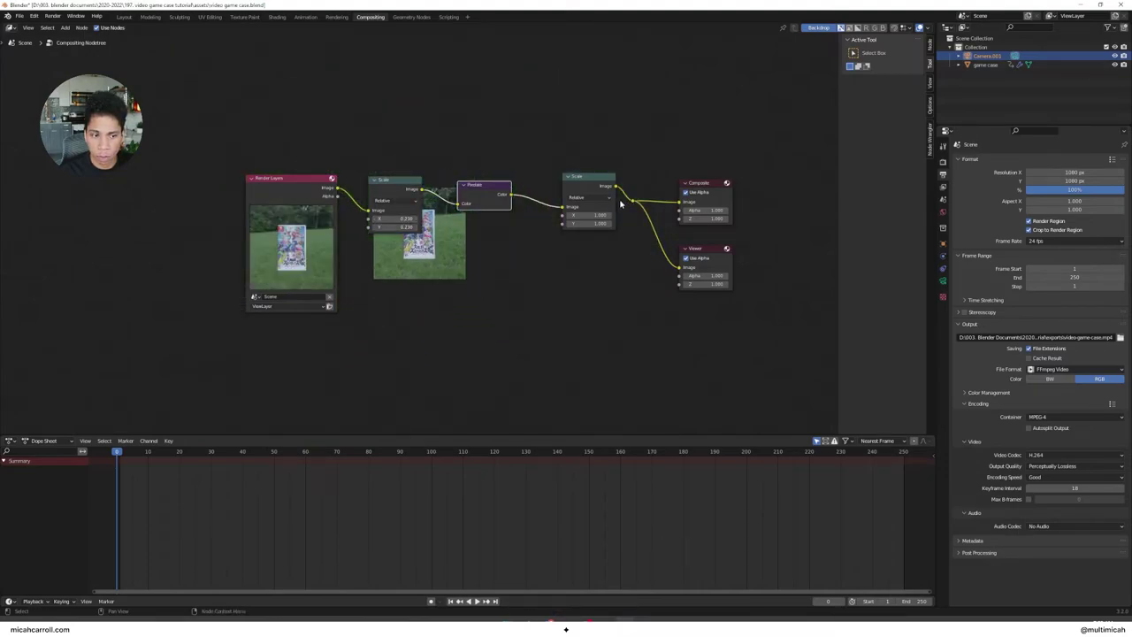
pyautogui.click(928, 83)
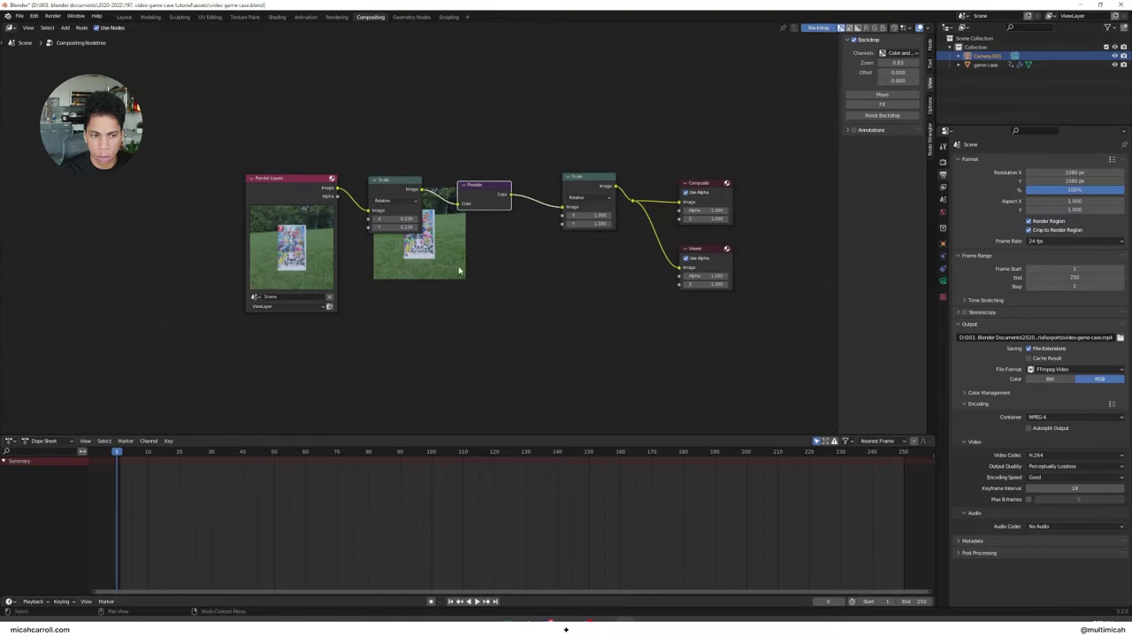
pyautogui.click(591, 183)
pyautogui.click(496, 193)
pyautogui.moveTo(589, 215); pyautogui.dragTo(726, 224)
# Step: Insert a Lens Distortion node with Jitter enabled between Render Layers and the first Scale node, and tidy the Scale node beside it
pyautogui.hotkey('shift', 'a')
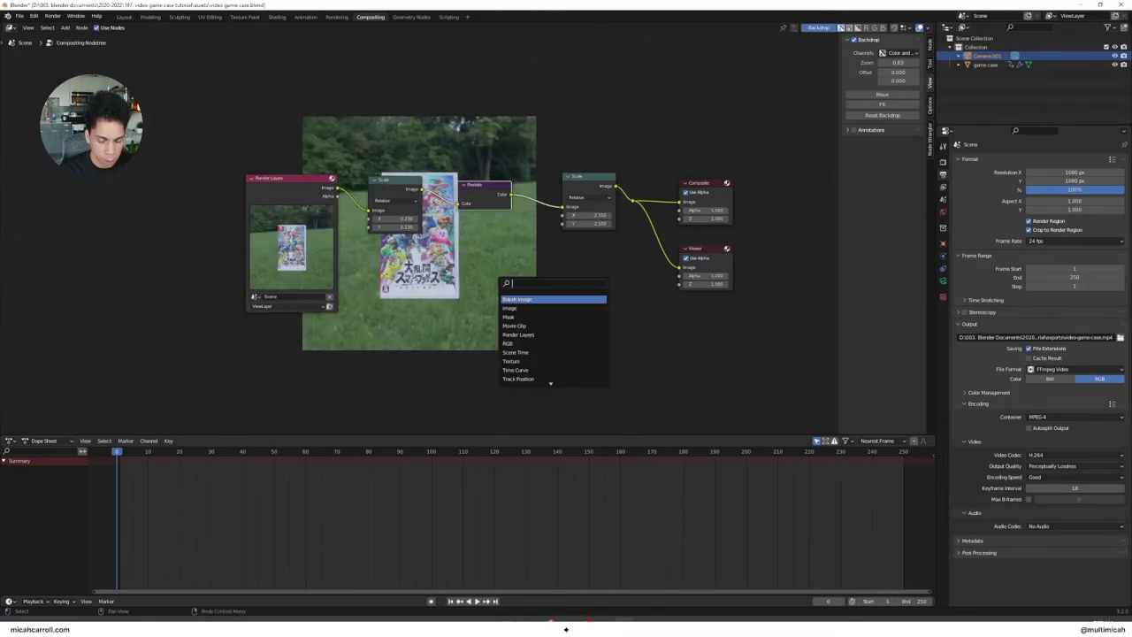
pyautogui.write('lens')
pyautogui.press('Return')
pyautogui.click(388, 189)
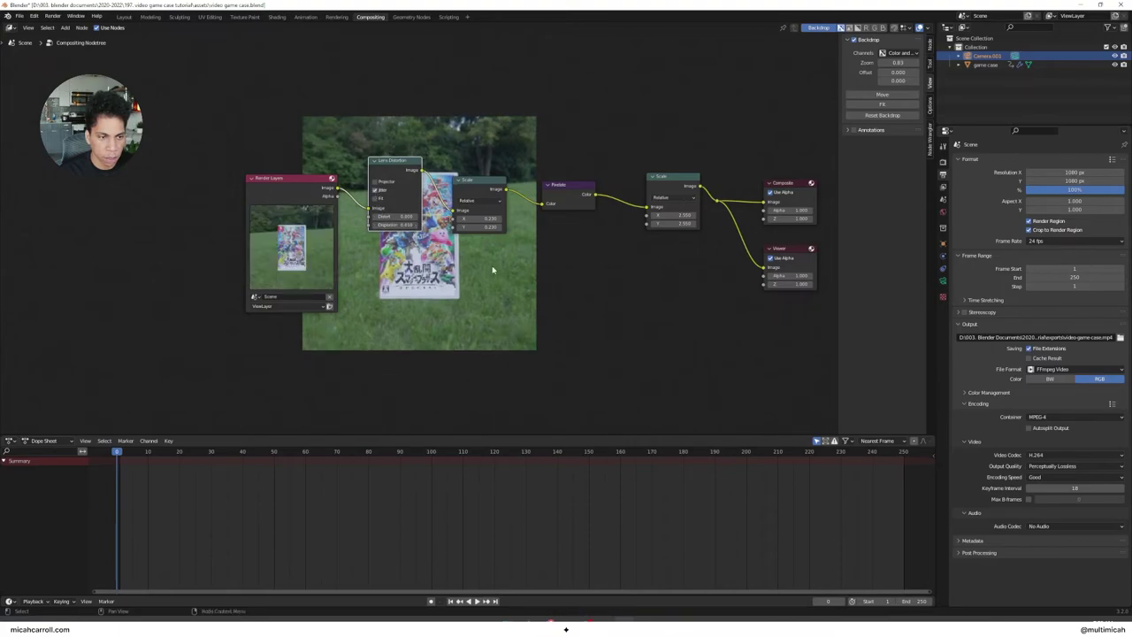
pyautogui.moveTo(477, 180); pyautogui.dragTo(435, 179)
# Step: Set the second Scale node's X and Y to 2.730 and test-render frame 0
pyautogui.moveTo(677, 215); pyautogui.dragTo(690, 224)
pyautogui.press('F12')
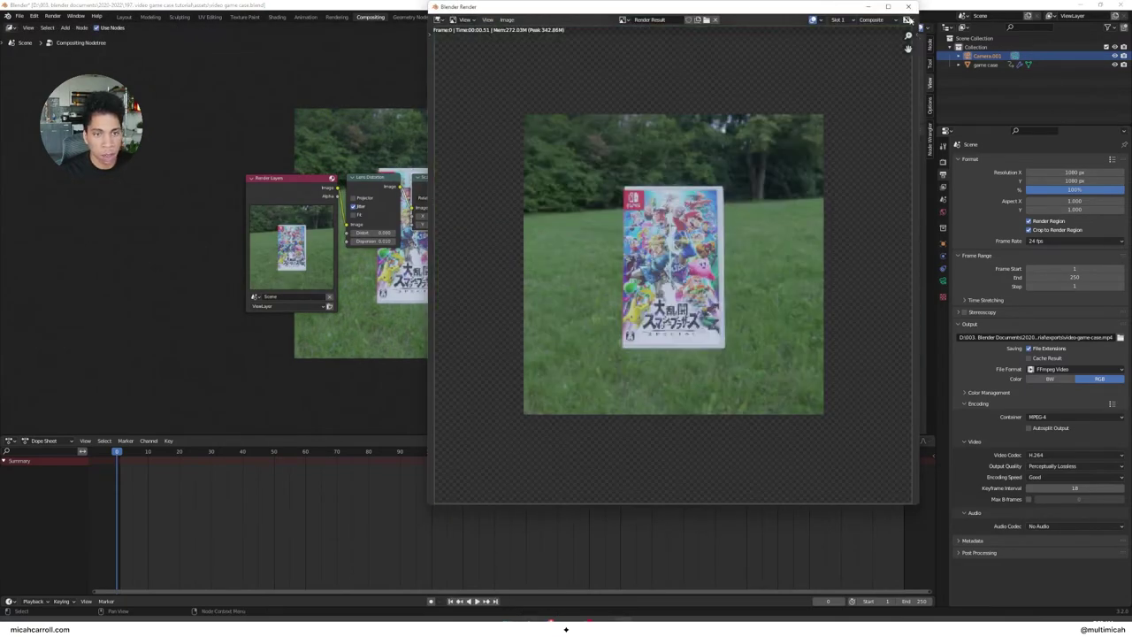
pyautogui.click(909, 7)
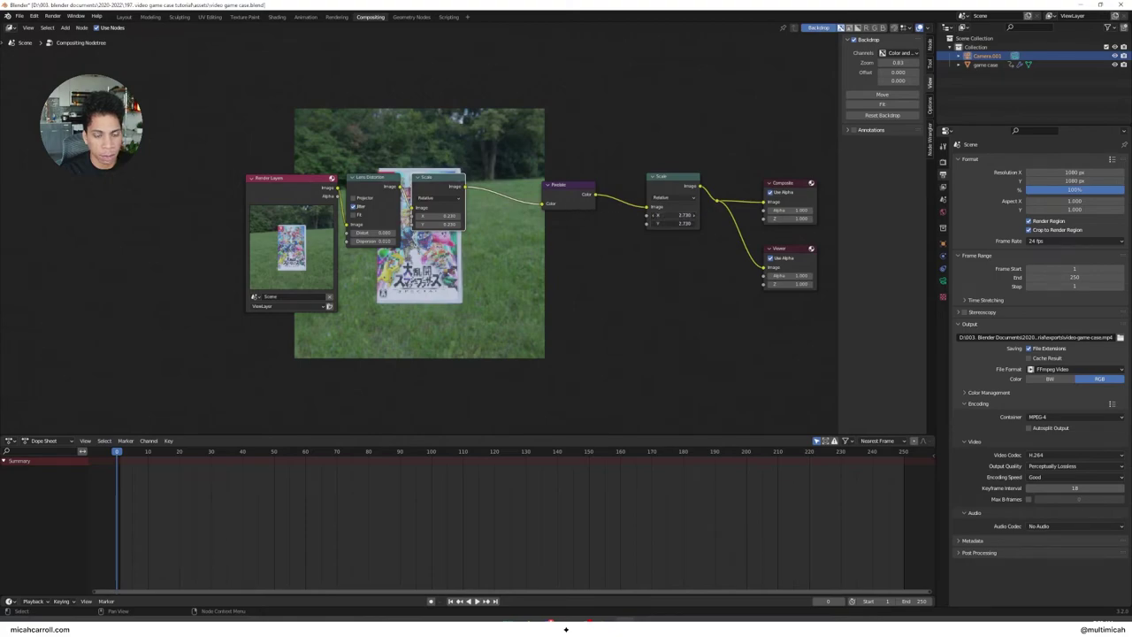
# Step: Zoom the backdrop out and raise the second Scale node's X and Y until the image fills the frame, checking with a test render
pyautogui.keyDown('shift'); pyautogui.moveTo(674, 215); pyautogui.dragTo(787, 223); pyautogui.keyUp('shift')
pyautogui.press('v')
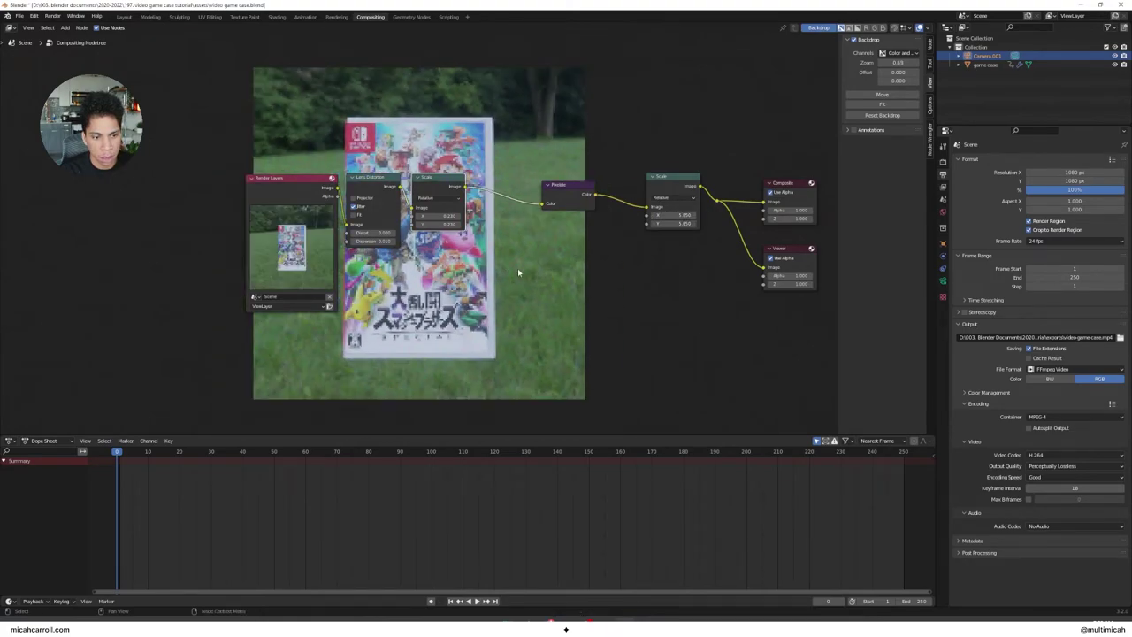
pyautogui.press('v')
pyautogui.moveTo(683, 215)
pyautogui.keyDown('shift'); pyautogui.mouseDown()
pyautogui.moveTo(732, 224)
pyautogui.moveTo(651, 224)
pyautogui.moveTo(683, 214)
pyautogui.mouseUp(); pyautogui.keyUp('shift')
pyautogui.press('F12')
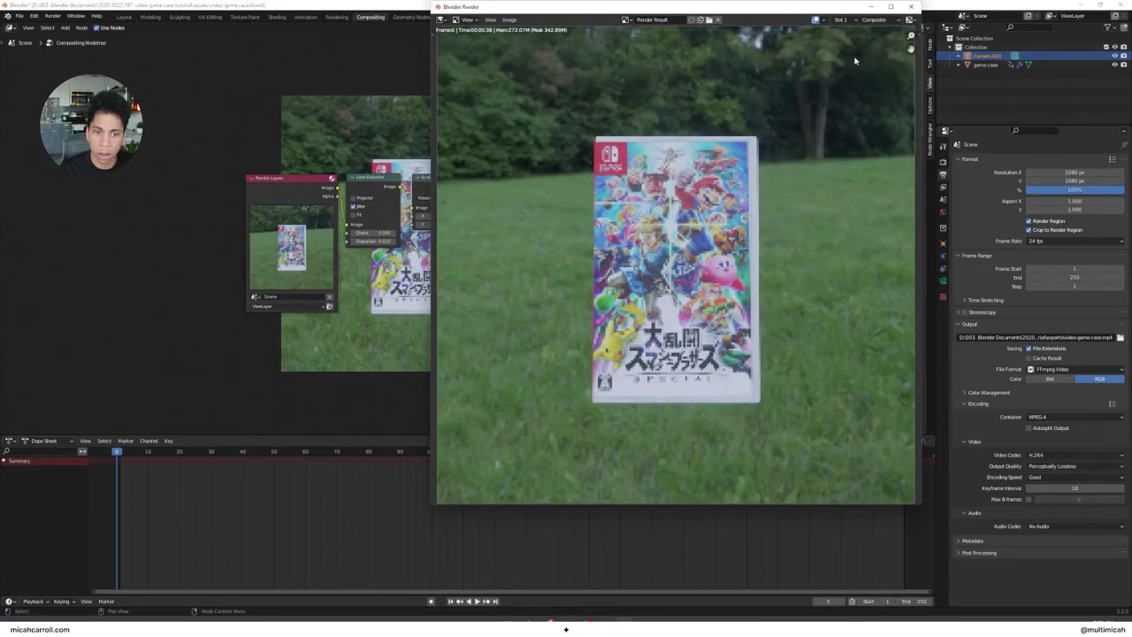
pyautogui.click(916, 7)
# Step: Lower the second Scale node's X and Y to 4.310 and test-render frame 0
pyautogui.moveTo(664, 215)
pyautogui.keyDown('shift'); pyautogui.mouseDown()
pyautogui.moveTo(643, 223)
pyautogui.moveTo(658, 224)
pyautogui.mouseUp(); pyautogui.keyUp('shift')
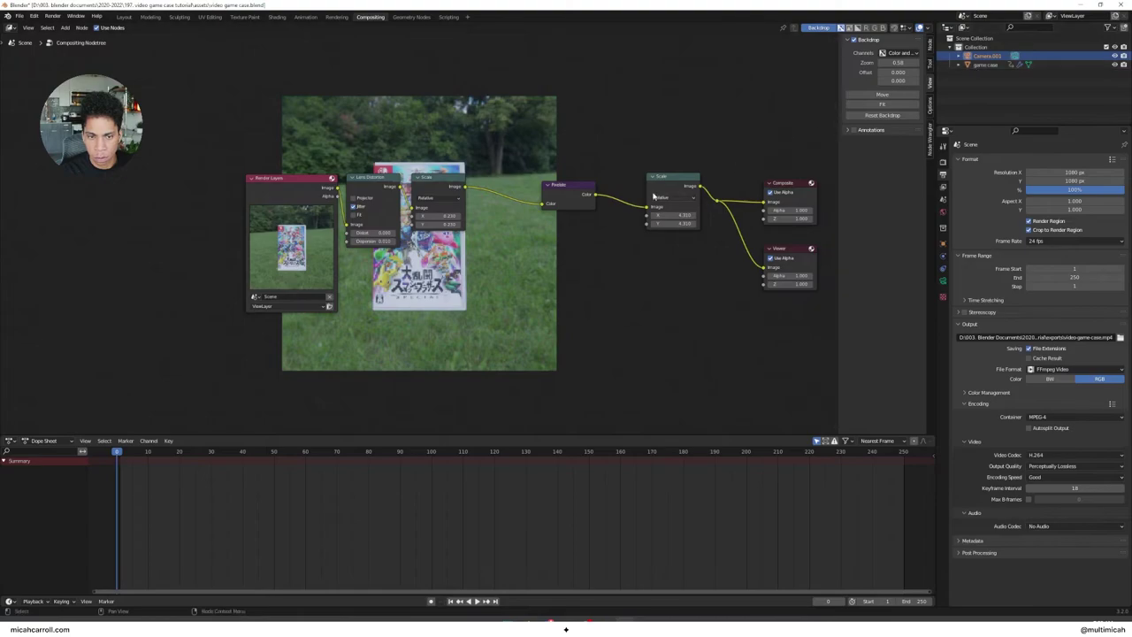
pyautogui.click(670, 212)
pyautogui.press('F12')
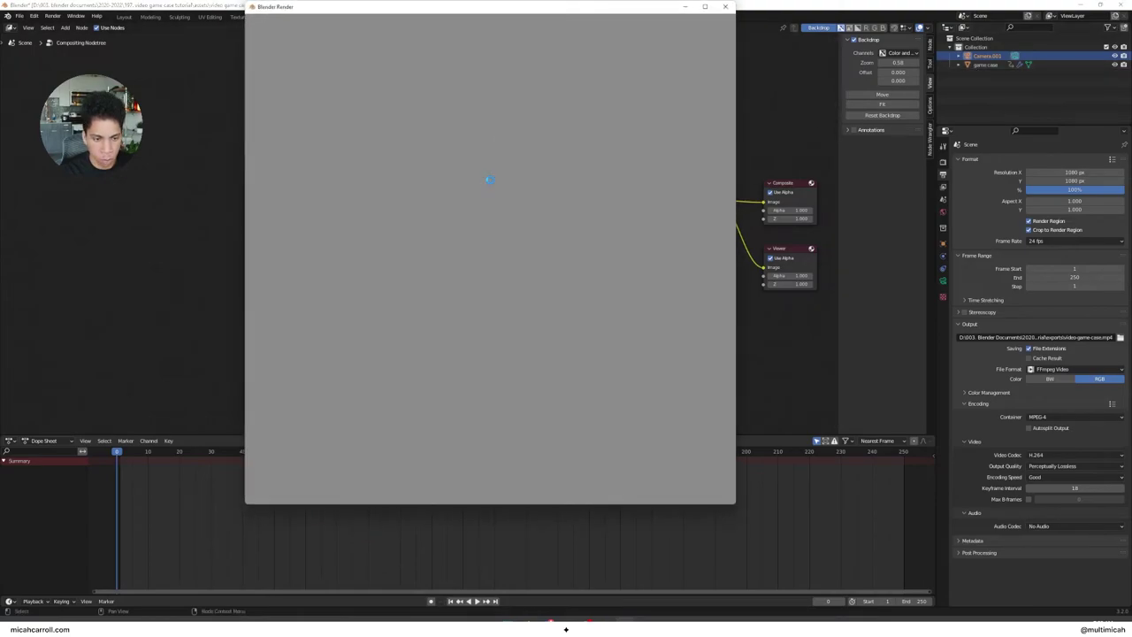
pyautogui.click(726, 7)
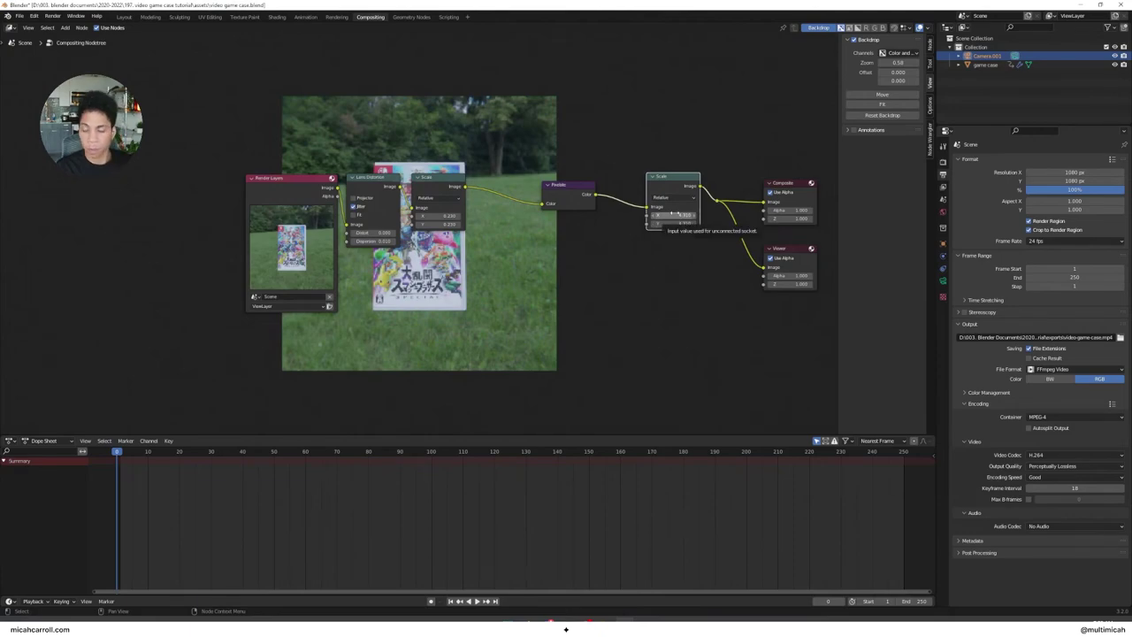
# Step: Raise the second Scale node's X and Y to about 4.35, check it with a test render of frame 0, and save the file
pyautogui.keyDown('shift'); pyautogui.moveTo(674, 215); pyautogui.dragTo(690, 223); pyautogui.keyUp('shift')
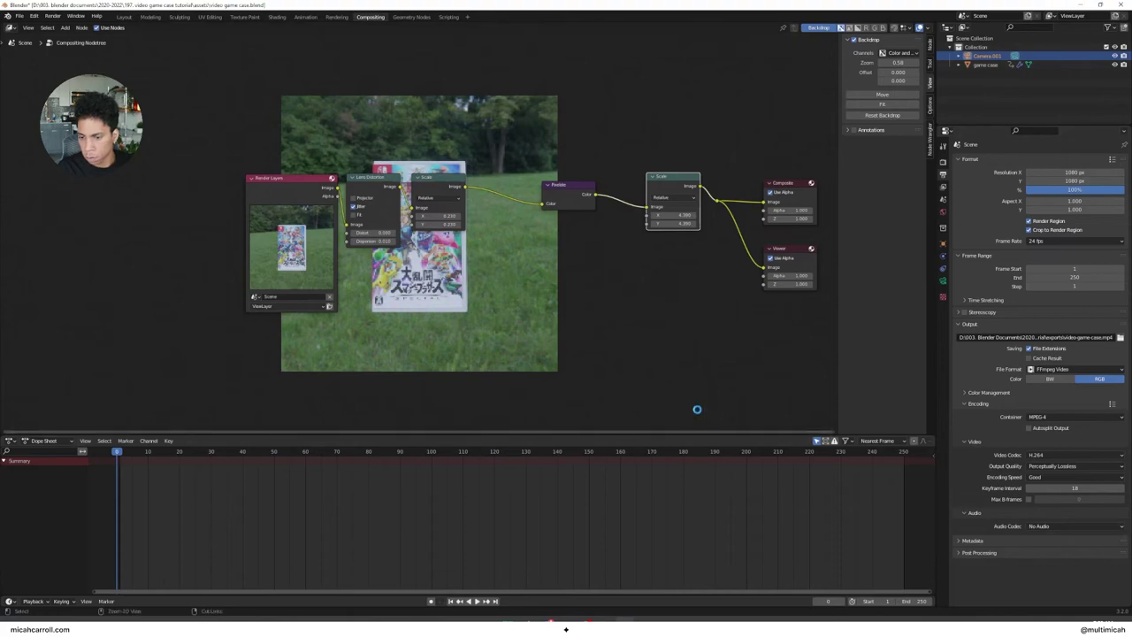
pyautogui.hotkey('ctrl', 's')
pyautogui.press('F12')
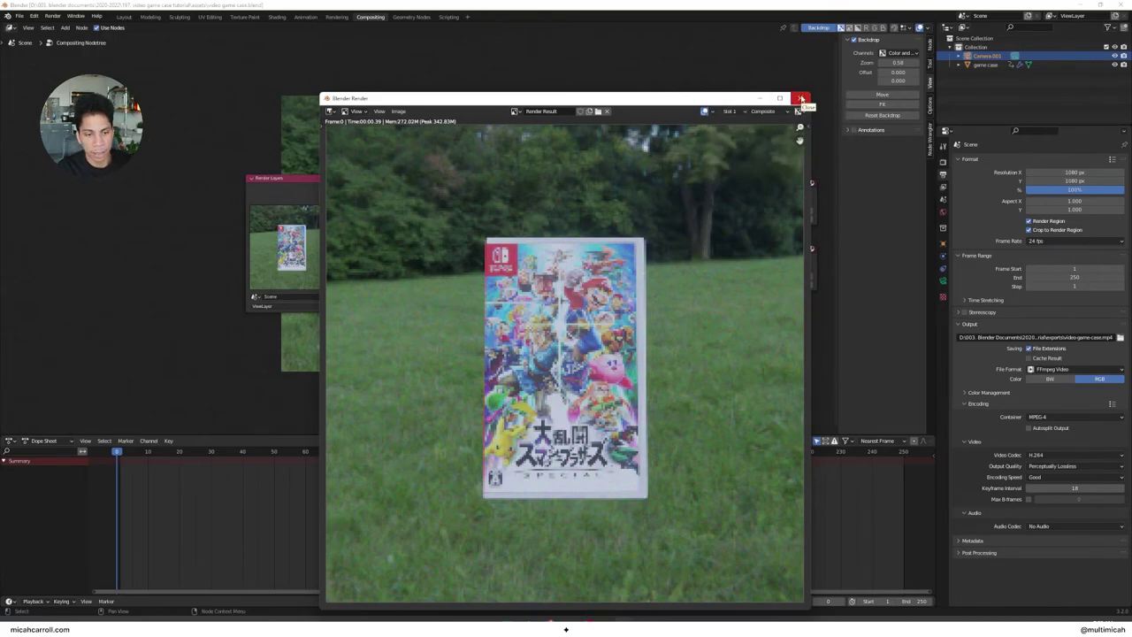
pyautogui.click(800, 98)
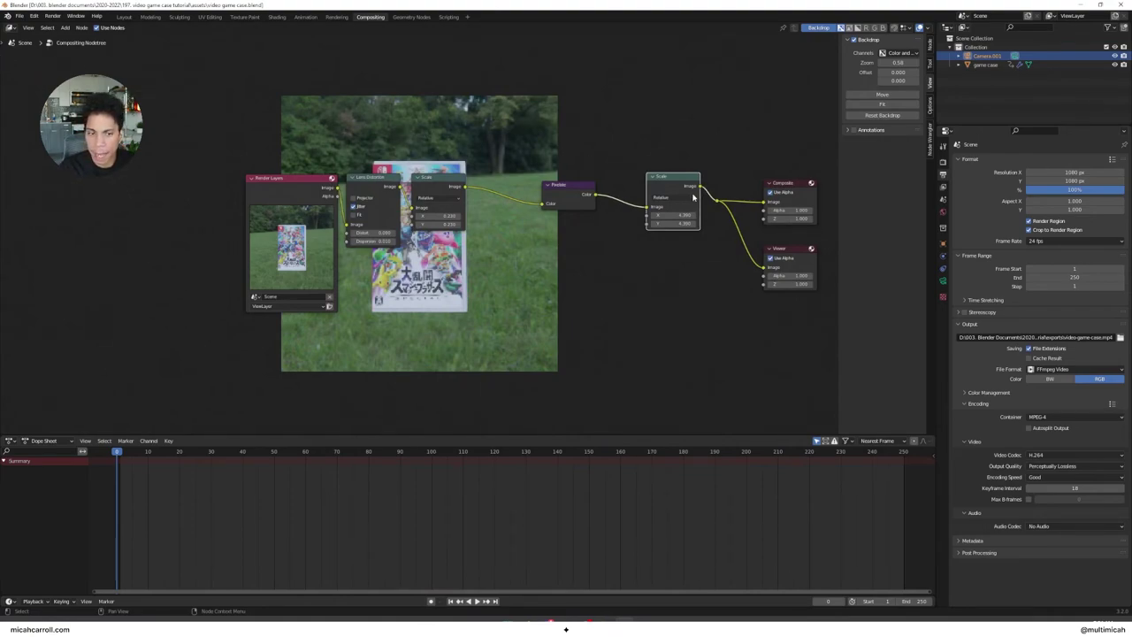
pyautogui.hotkey('ctrl', 's')
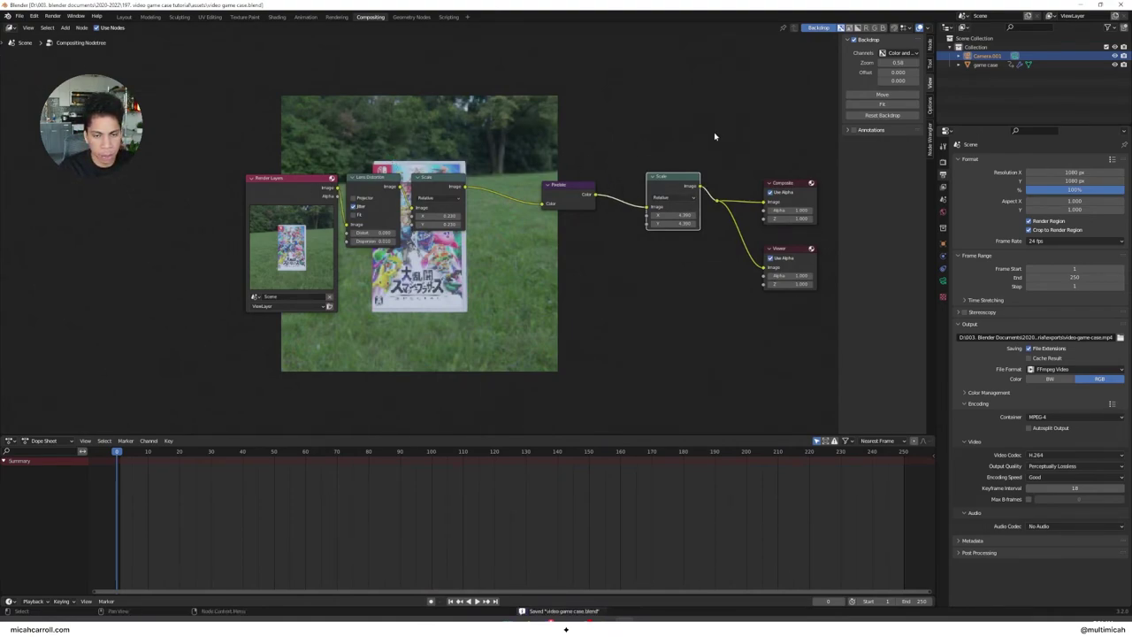
# Step: Move the Pixelate, second Scale, Composite and Viewer nodes closer to the first Scale node and save the file
pyautogui.moveTo(814, 140); pyautogui.dragTo(522, 334)
pyautogui.press('g')
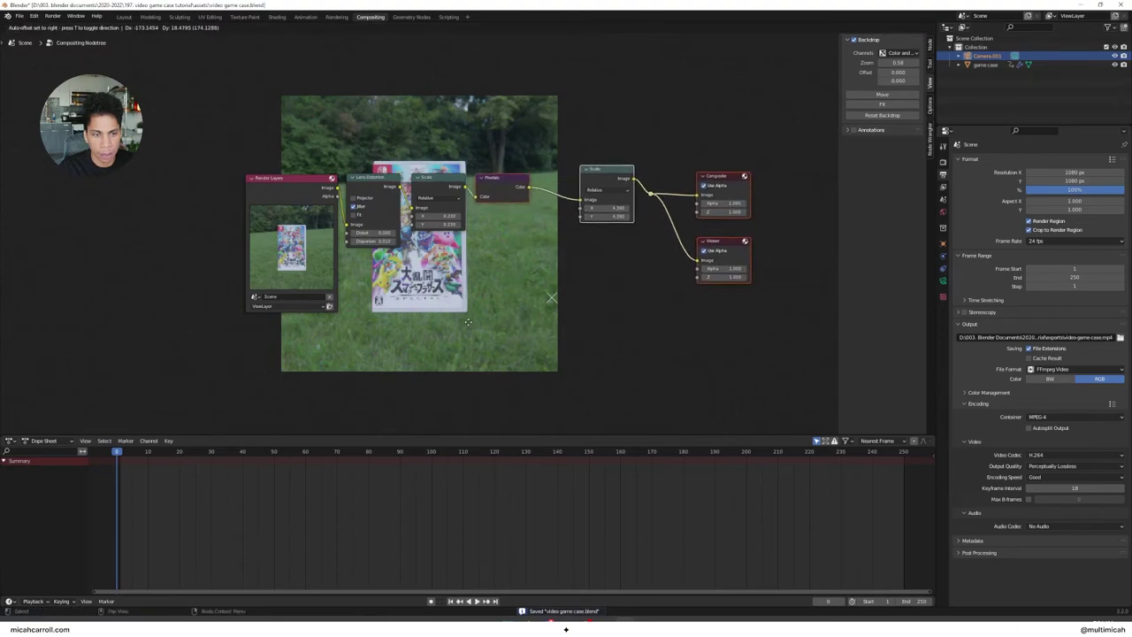
pyautogui.click(470, 320)
pyautogui.click(542, 309)
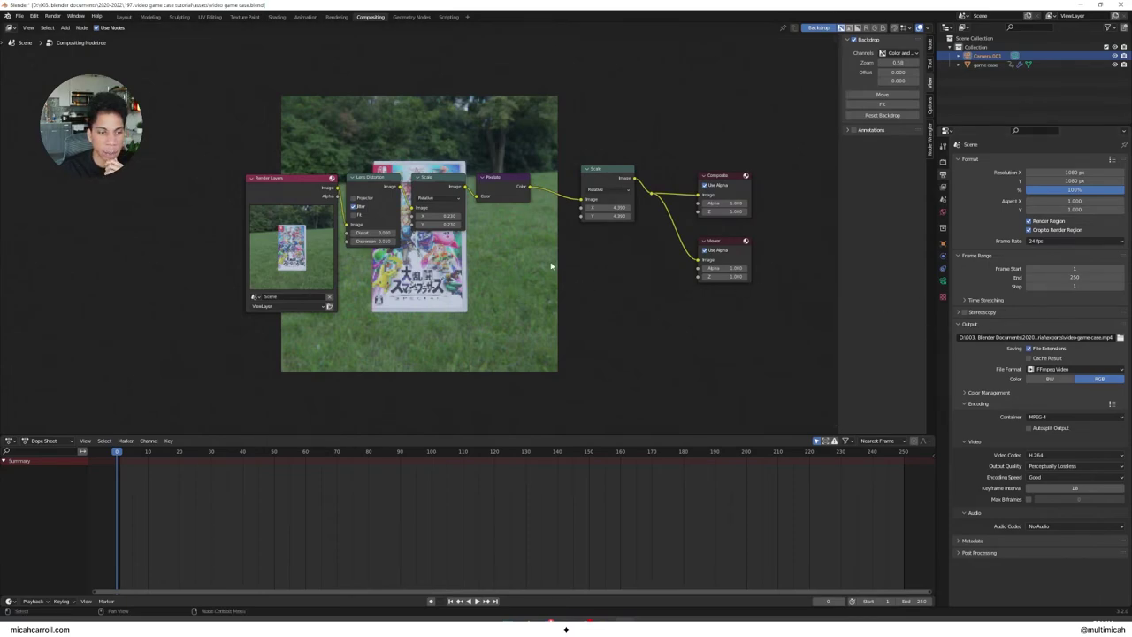
pyautogui.click(53, 16)
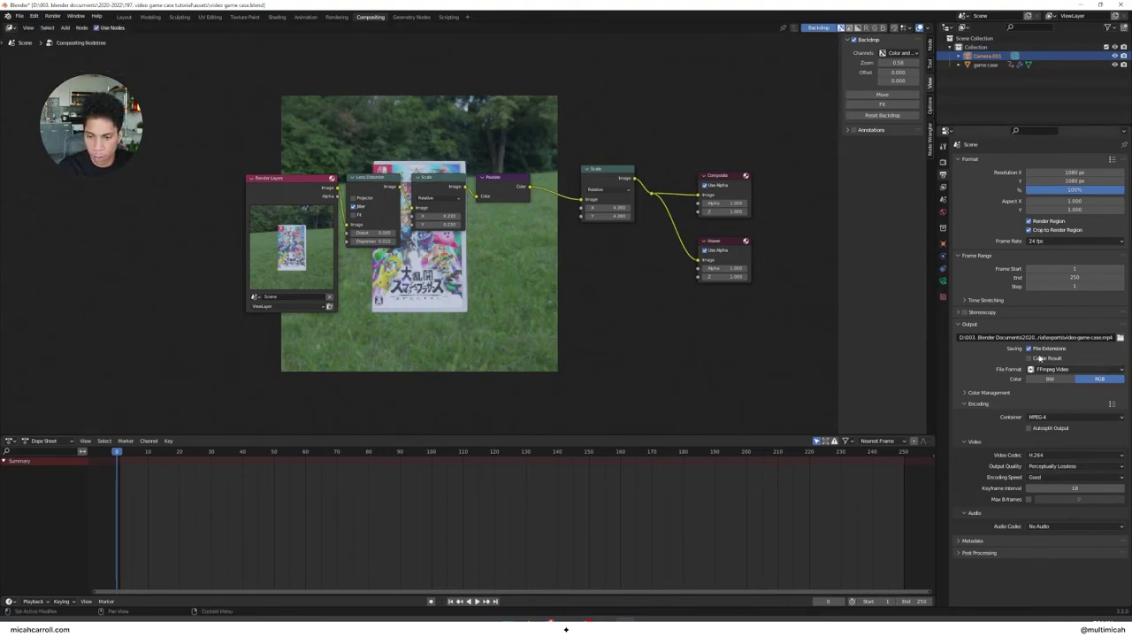
pyautogui.hotkey('ctrl', 's')
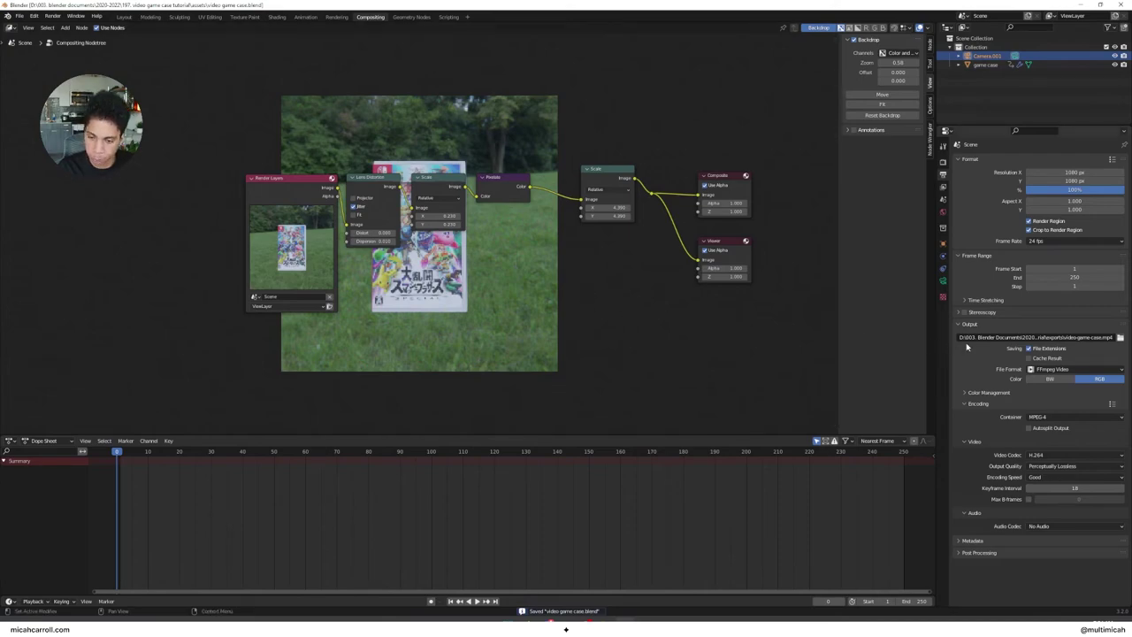
# Step: Save the project as a separate file named video-game-case_transparent.blend in the same assets folder
pyautogui.hotkey('ctrl', 'shift', 's')
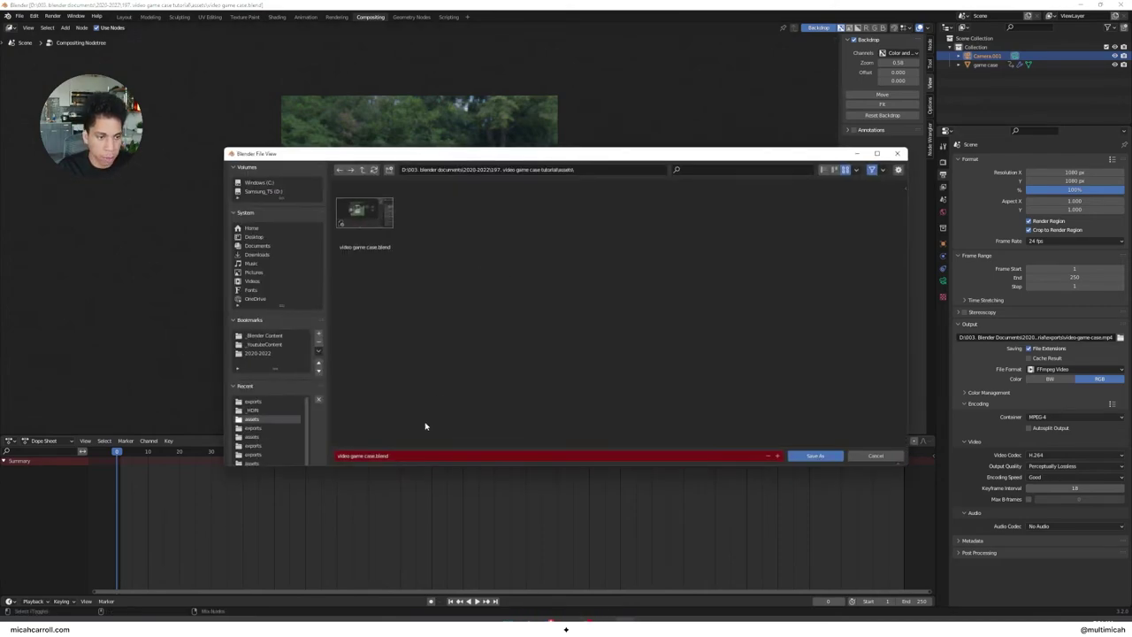
pyautogui.click(376, 456)
pyautogui.click(376, 456)
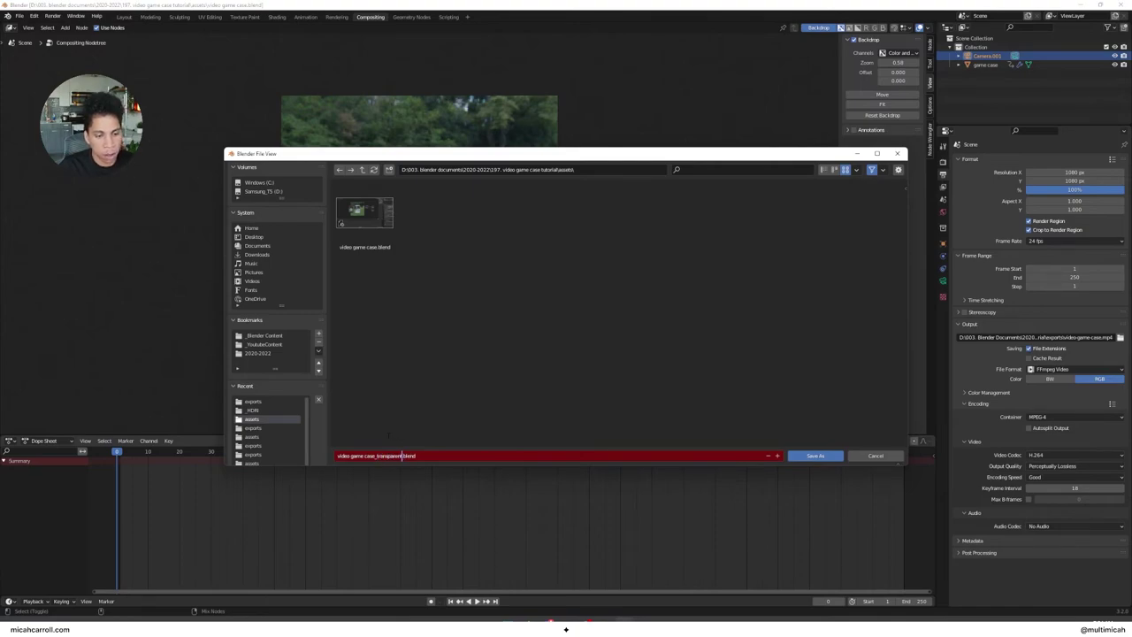
pyautogui.press('Return')
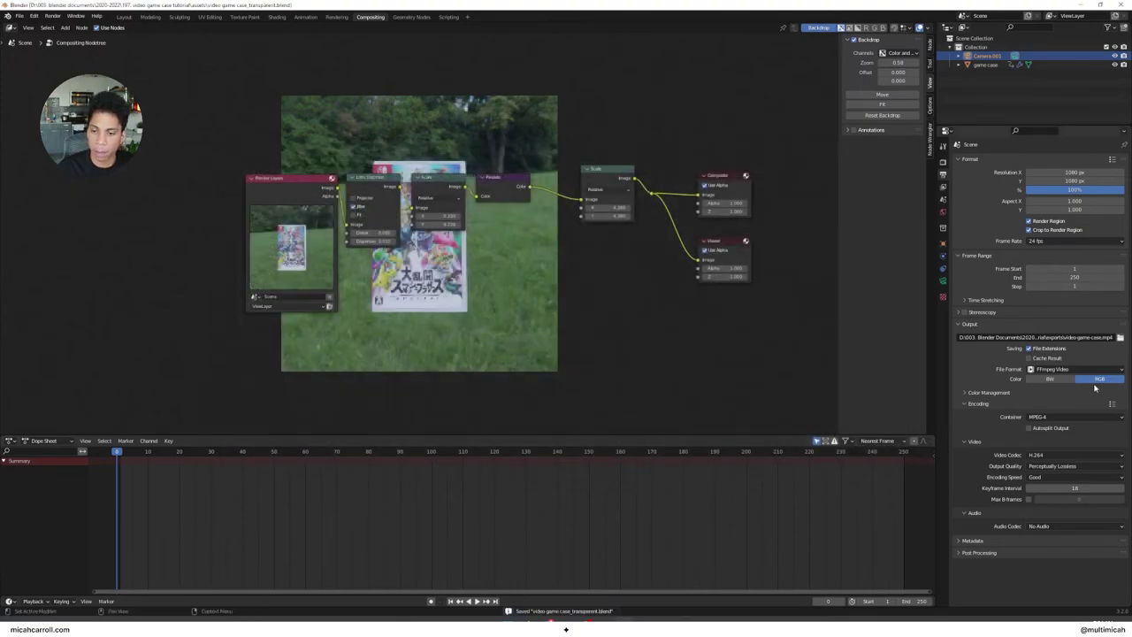
# Step: Keep FFmpeg Video as the output format, with a QuickTime container, the QT rle / QT Animation codec and RGBA color
pyautogui.click(1095, 369)
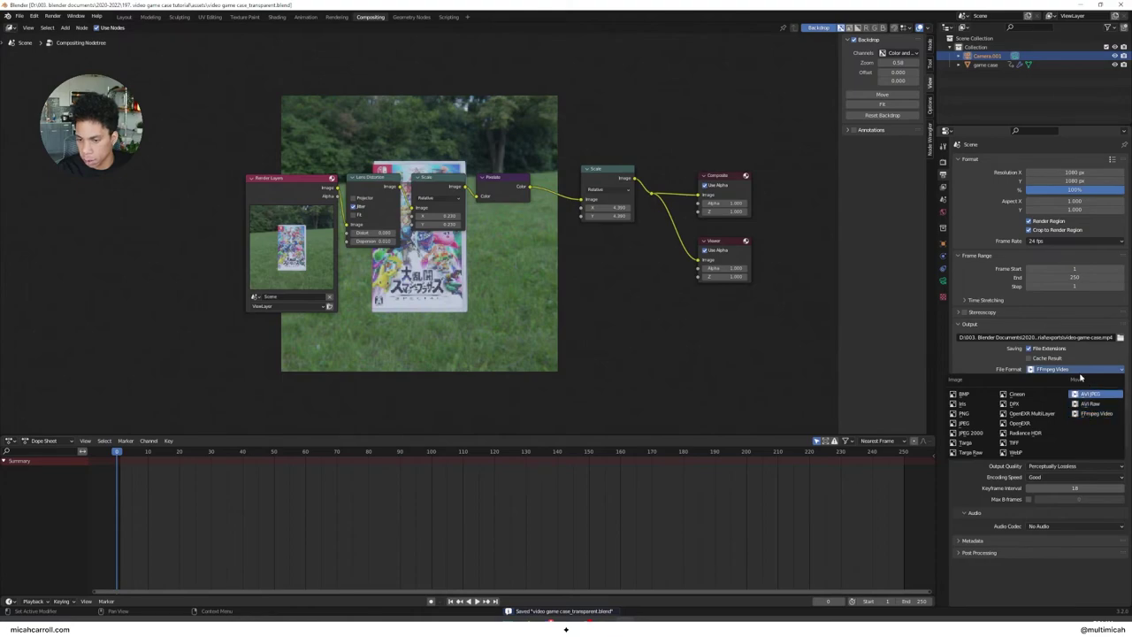
pyautogui.click(1078, 373)
pyautogui.click(1040, 417)
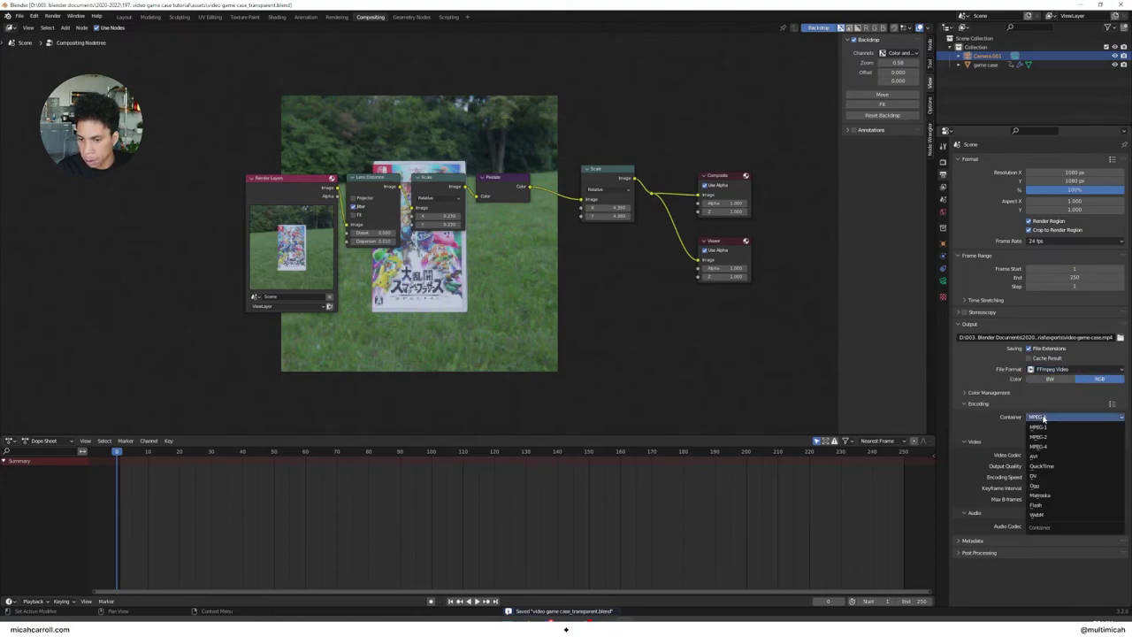
pyautogui.click(1062, 469)
pyautogui.click(1059, 456)
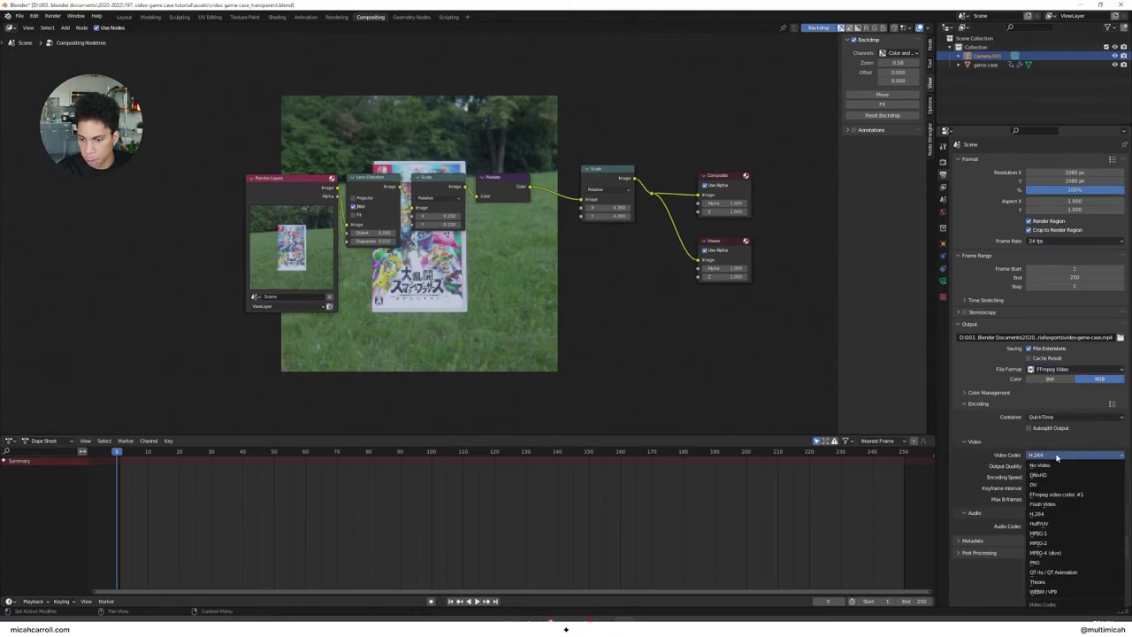
pyautogui.click(1066, 572)
pyautogui.click(1109, 379)
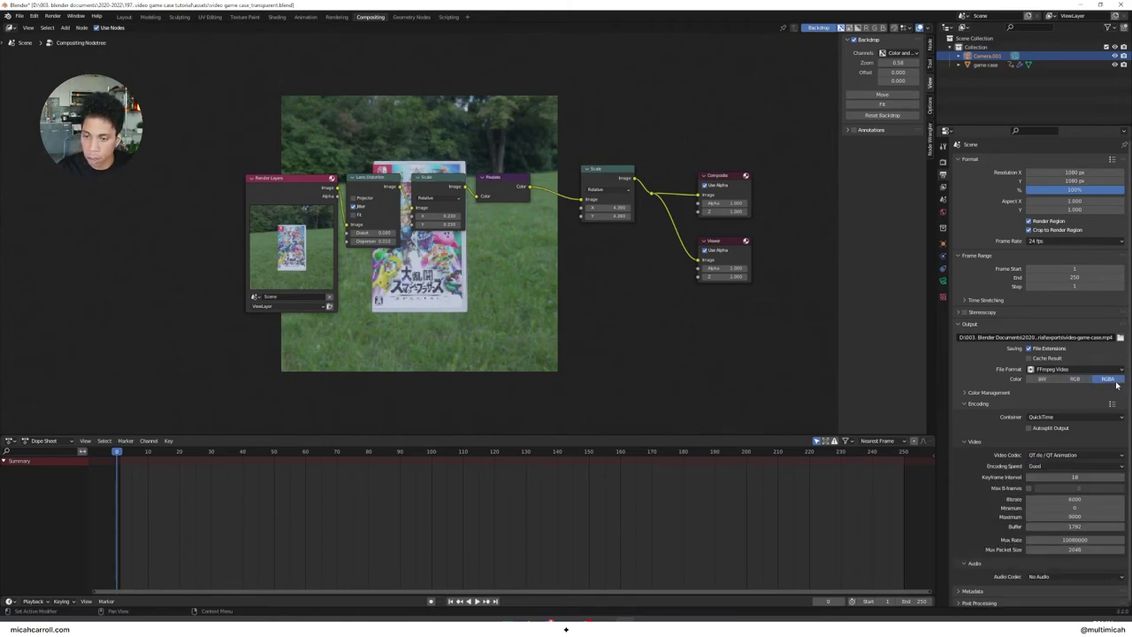
# Step: Enable Transparent in the render's Film settings and test-render frame 0
pyautogui.click(943, 162)
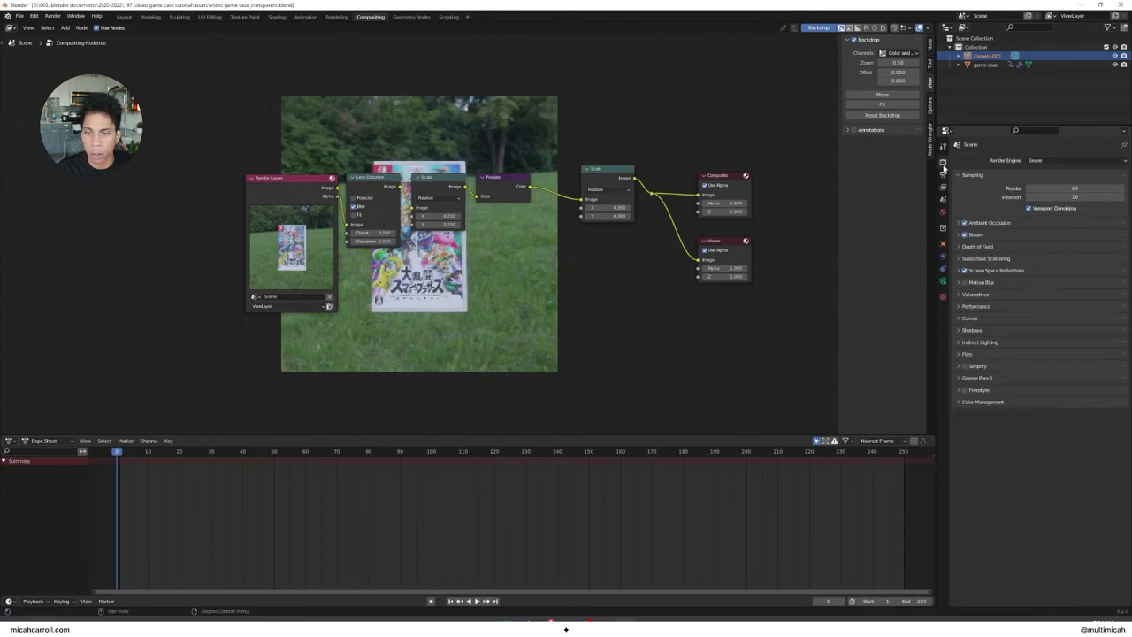
pyautogui.click(961, 355)
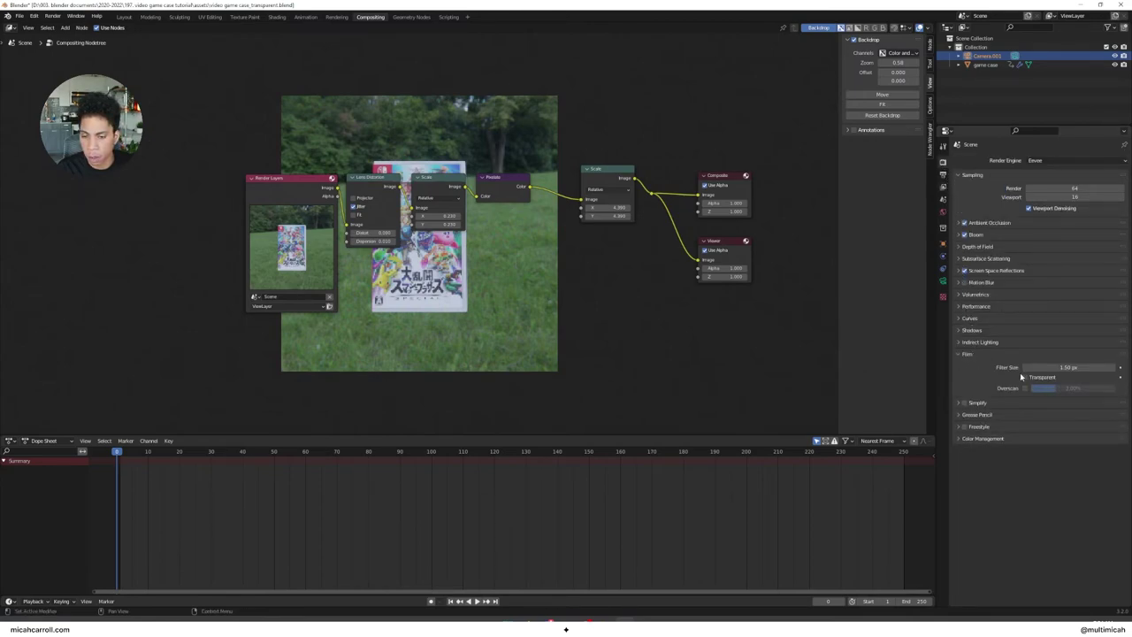
pyautogui.press('F12')
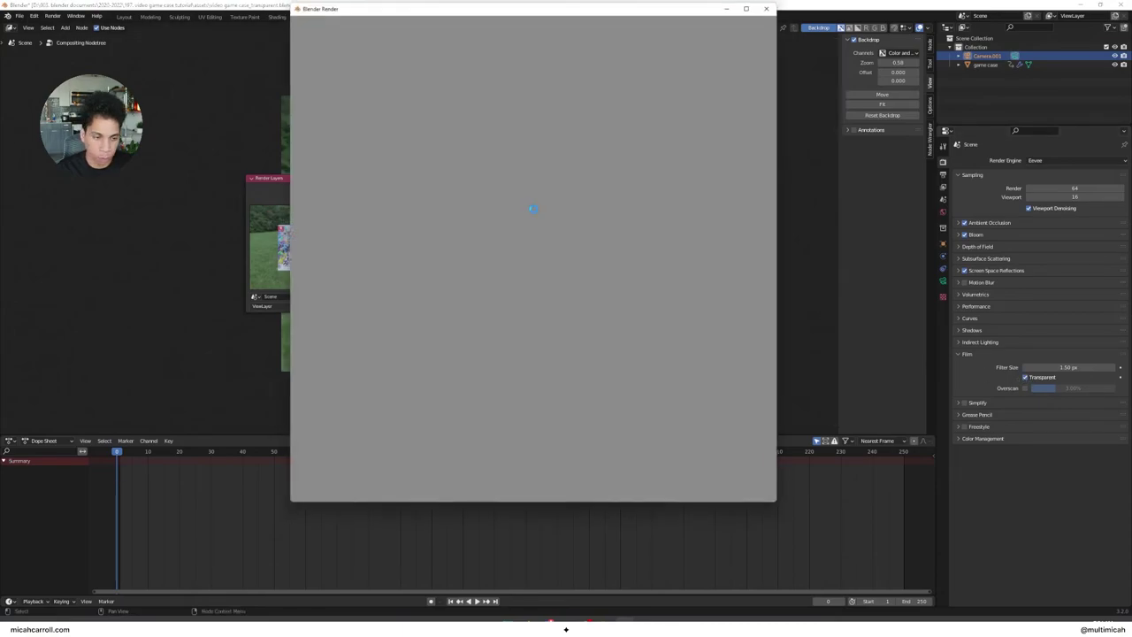
pyautogui.click(768, 7)
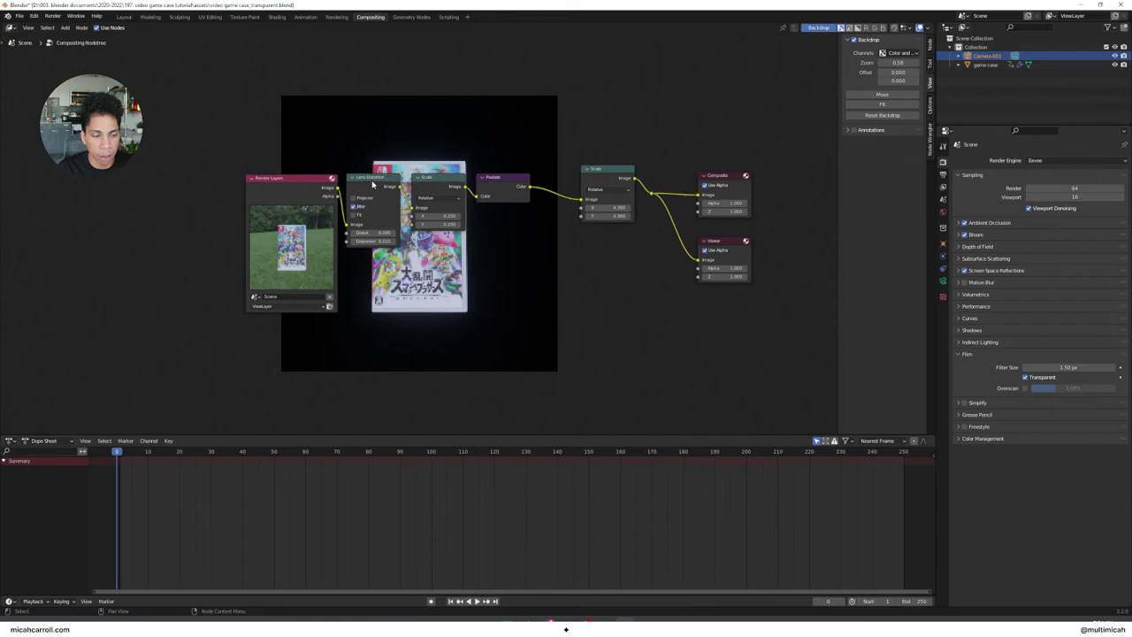
# Step: Mute the Lens Distortion node, check it with a test render of frame 0, and save the file
pyautogui.press('m')
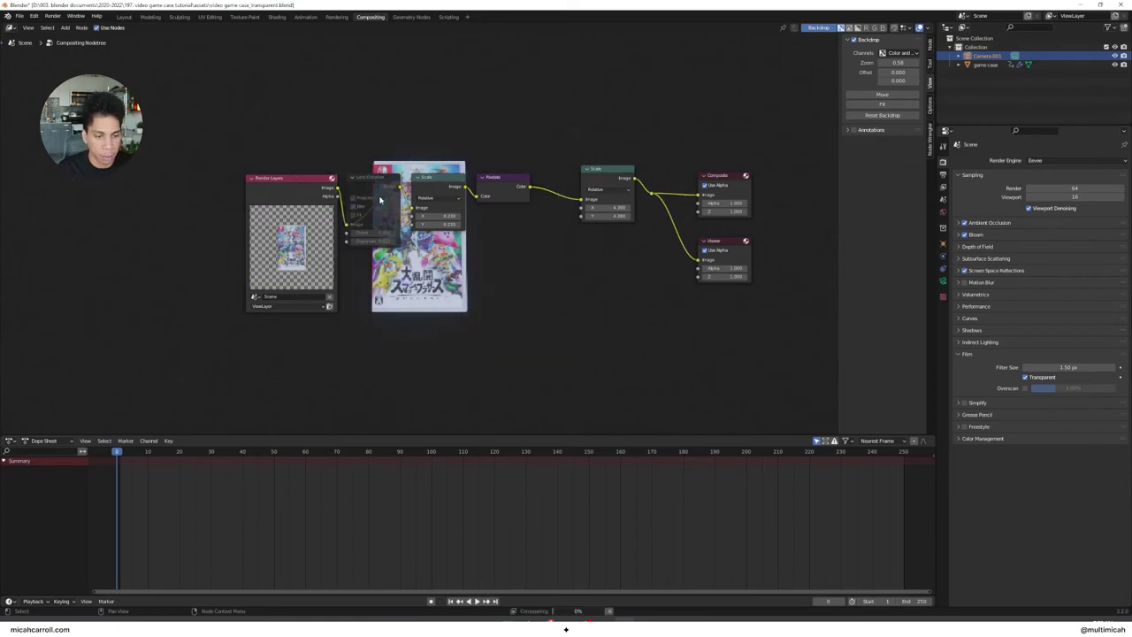
pyautogui.click(376, 183)
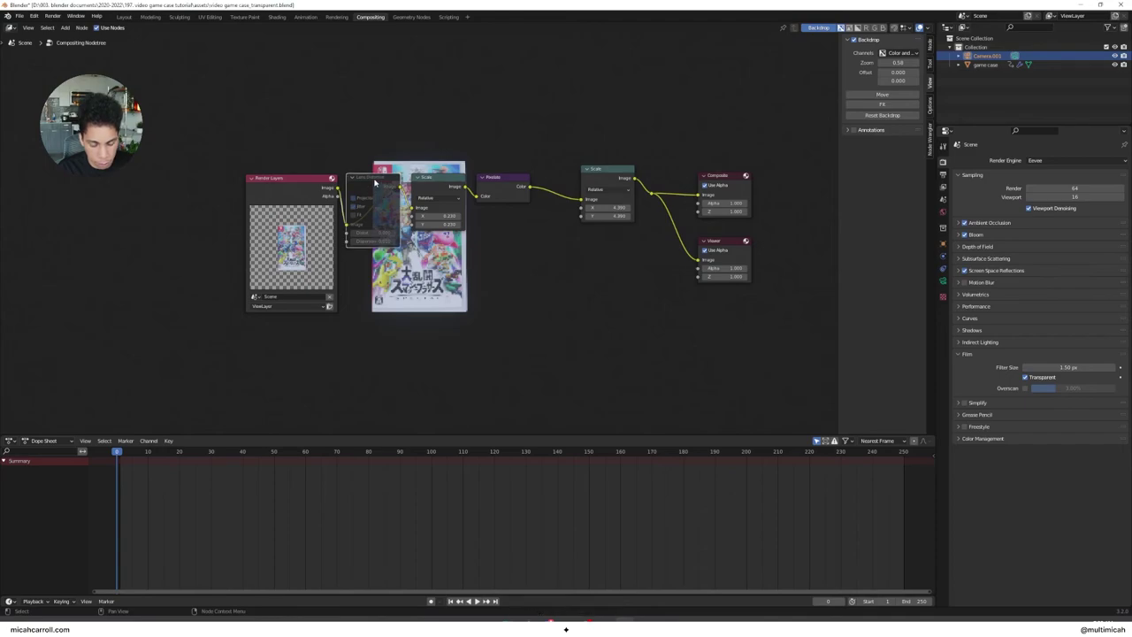
pyautogui.press('m')
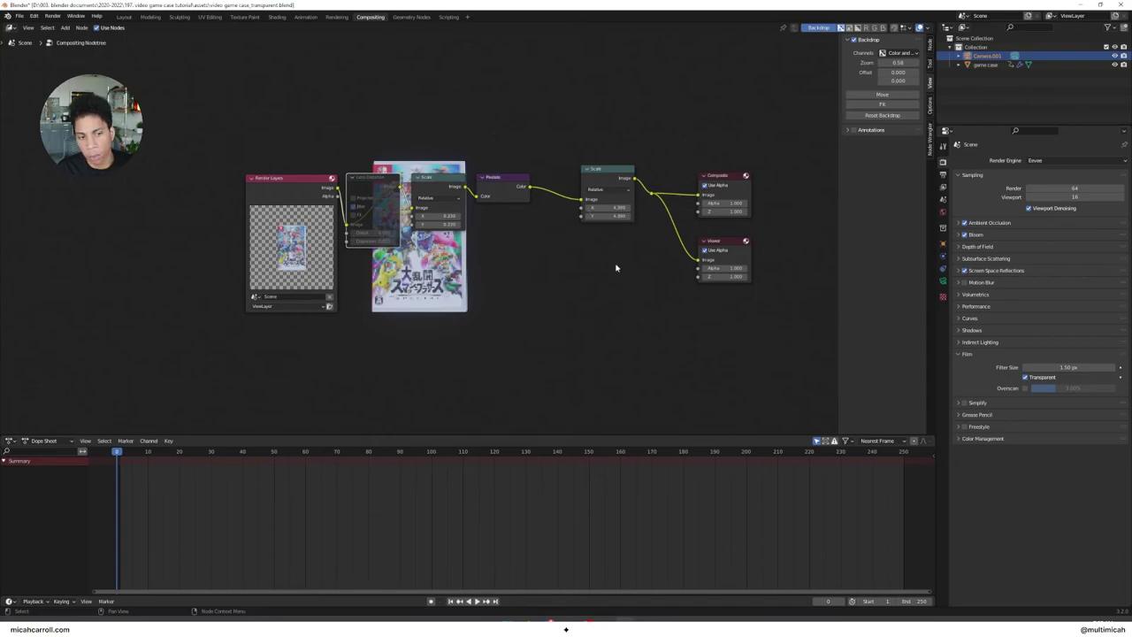
pyautogui.press('F12')
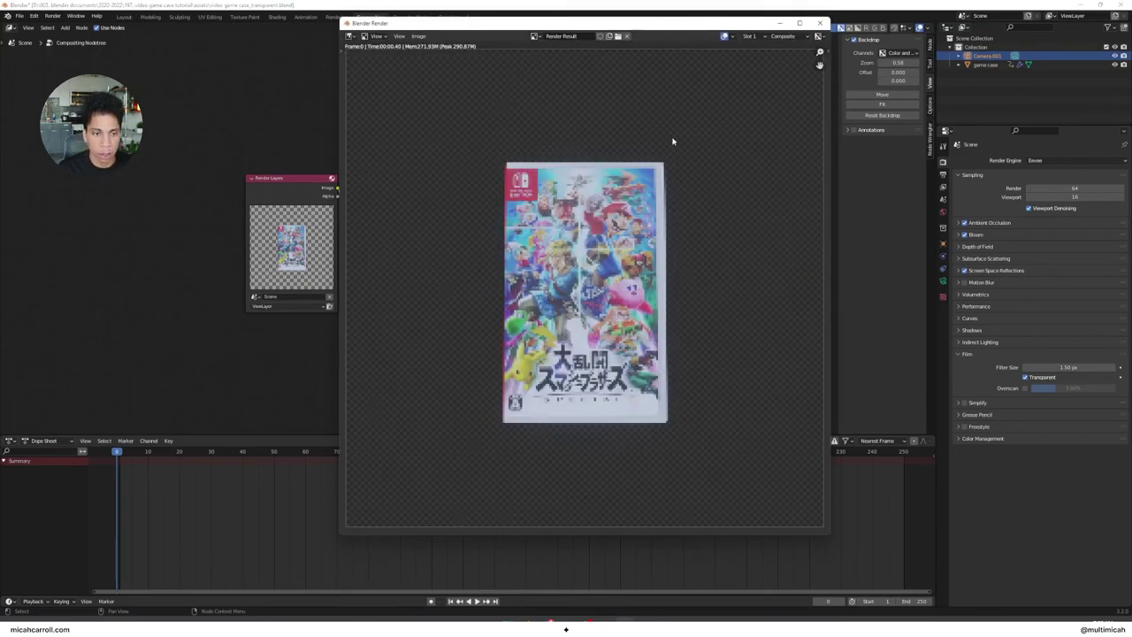
pyautogui.click(820, 24)
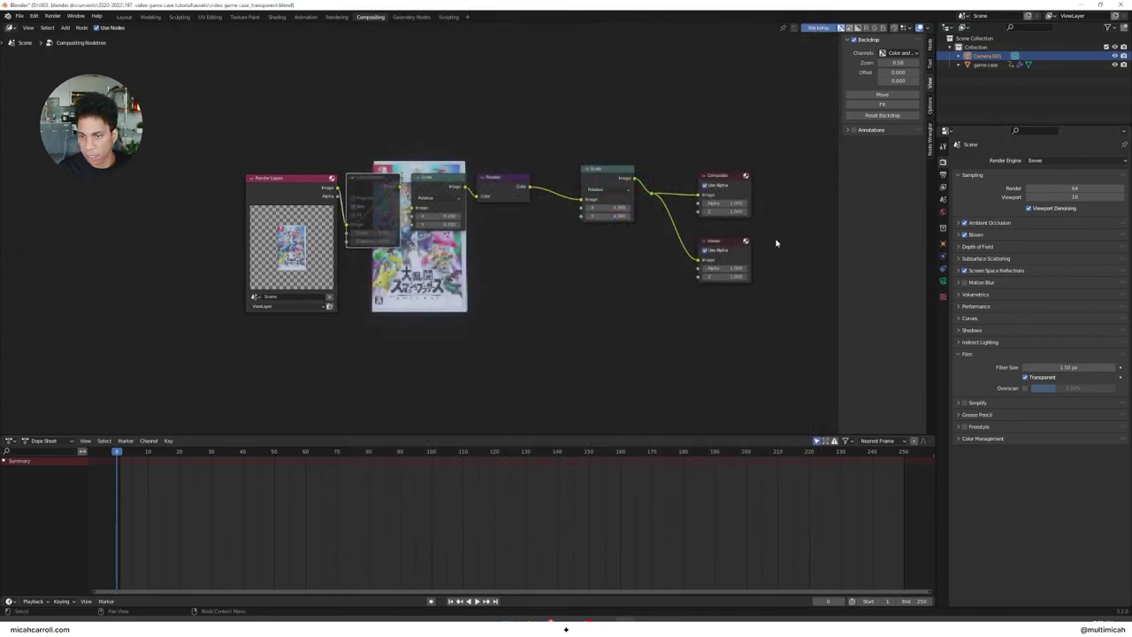
pyautogui.hotkey('ctrl', 's')
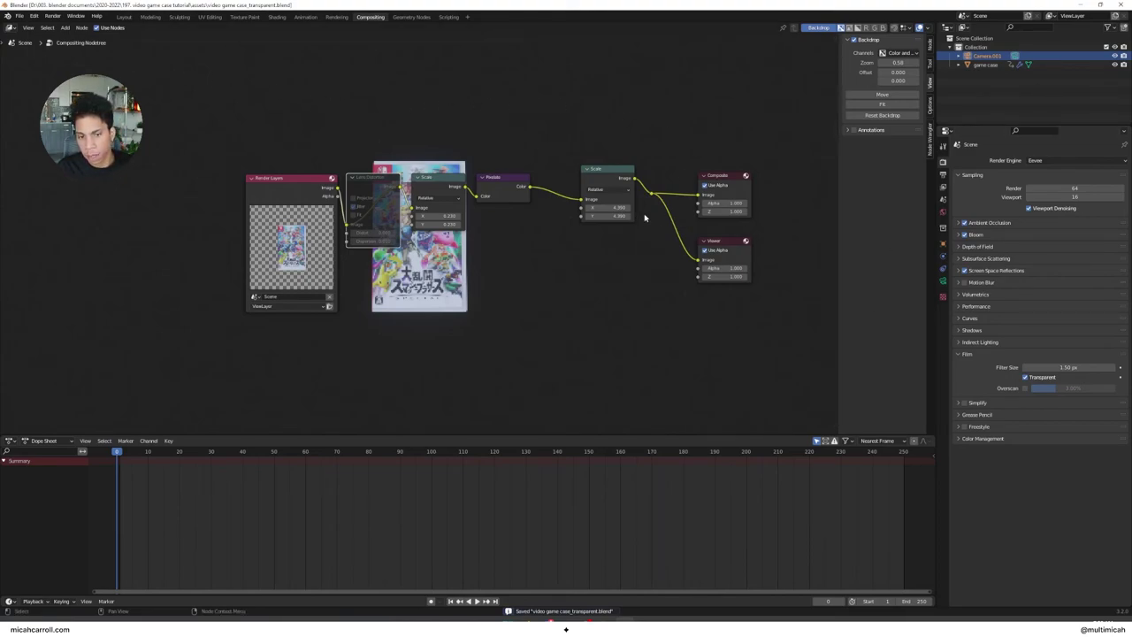
# Step: Test-render frame 78 to check the transparency at another angle of the spin, and return to frame 0
pyautogui.moveTo(289, 452); pyautogui.dragTo(357, 452)
pyautogui.press('F12')
pyautogui.click(592, 105)
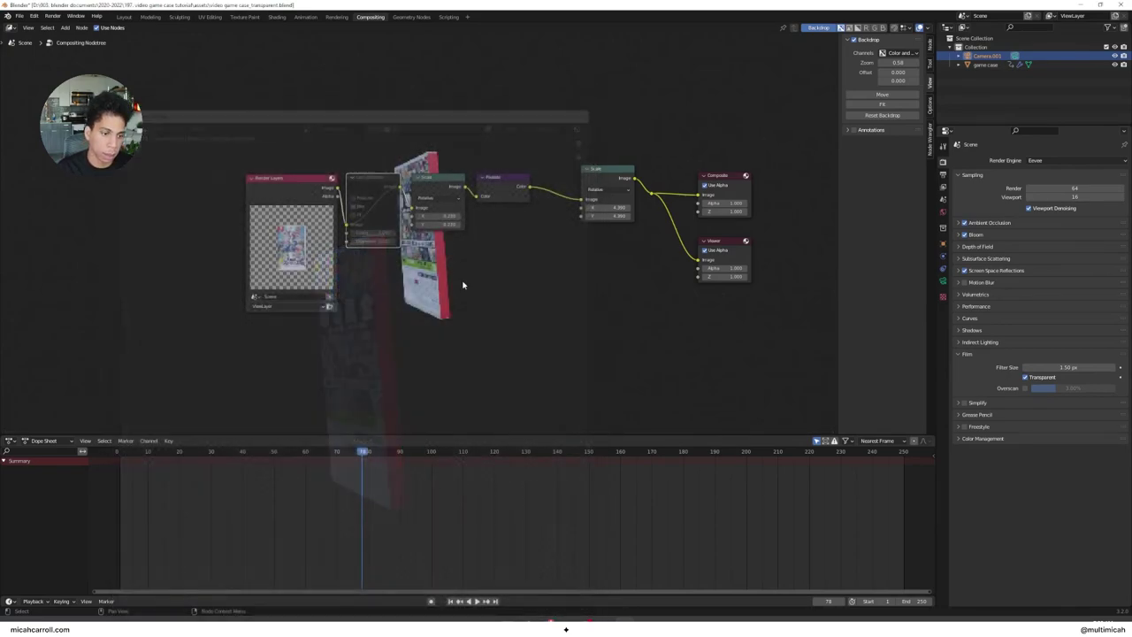
pyautogui.click(201, 462)
pyautogui.moveTo(184, 465); pyautogui.dragTo(118, 462)
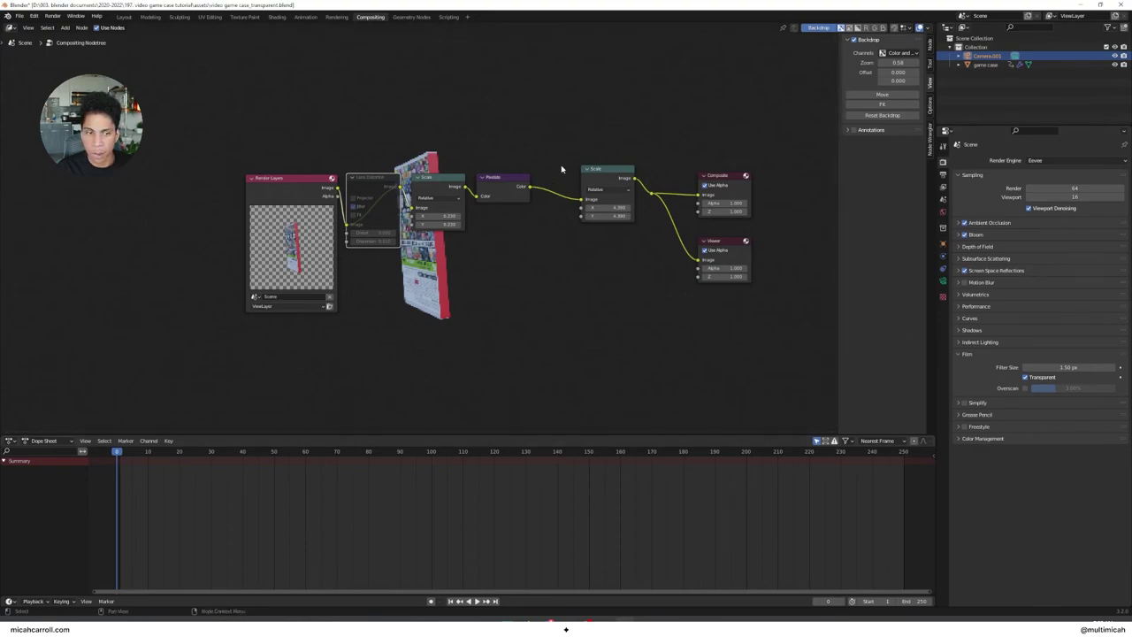